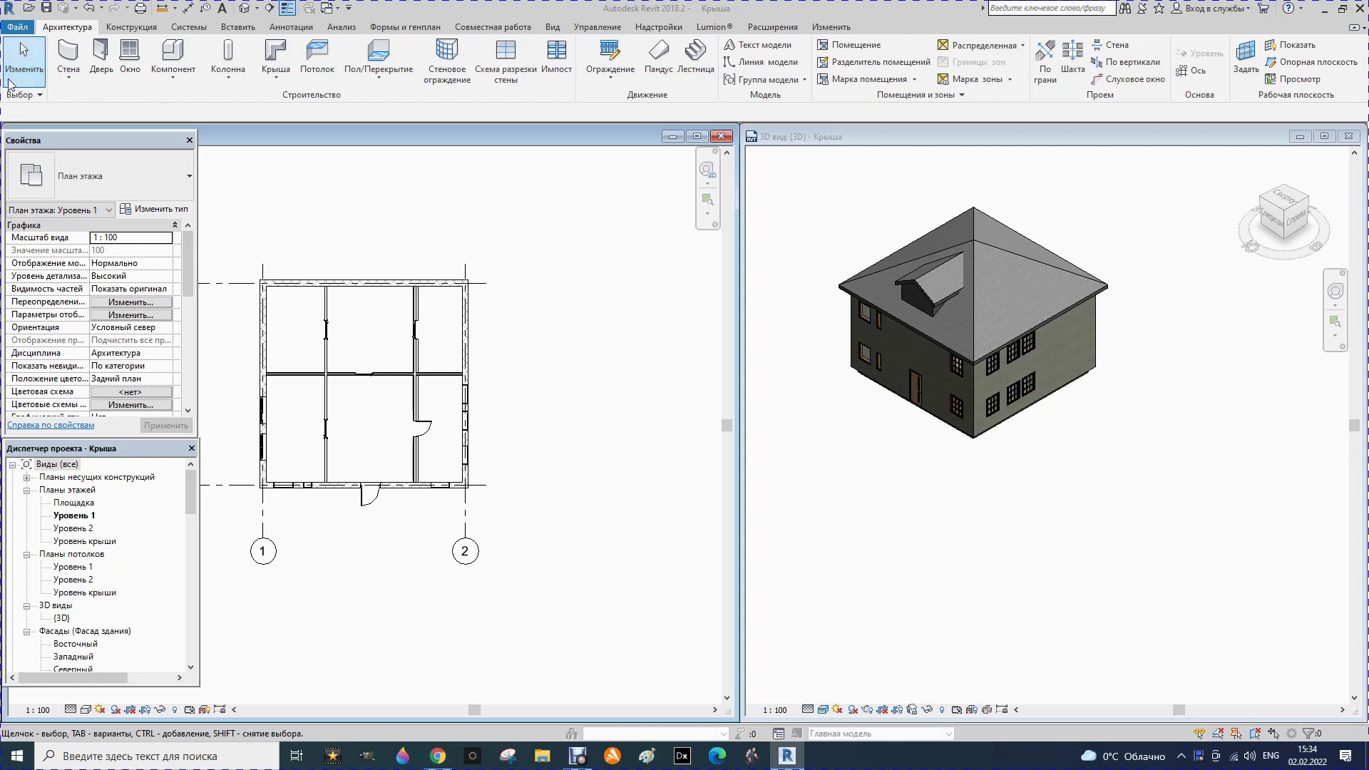
Step: Start a new family from the 'Метрическая система, фундамент несущей конструкции' template
{"action": "left_click", "coordinate": [18, 28]}
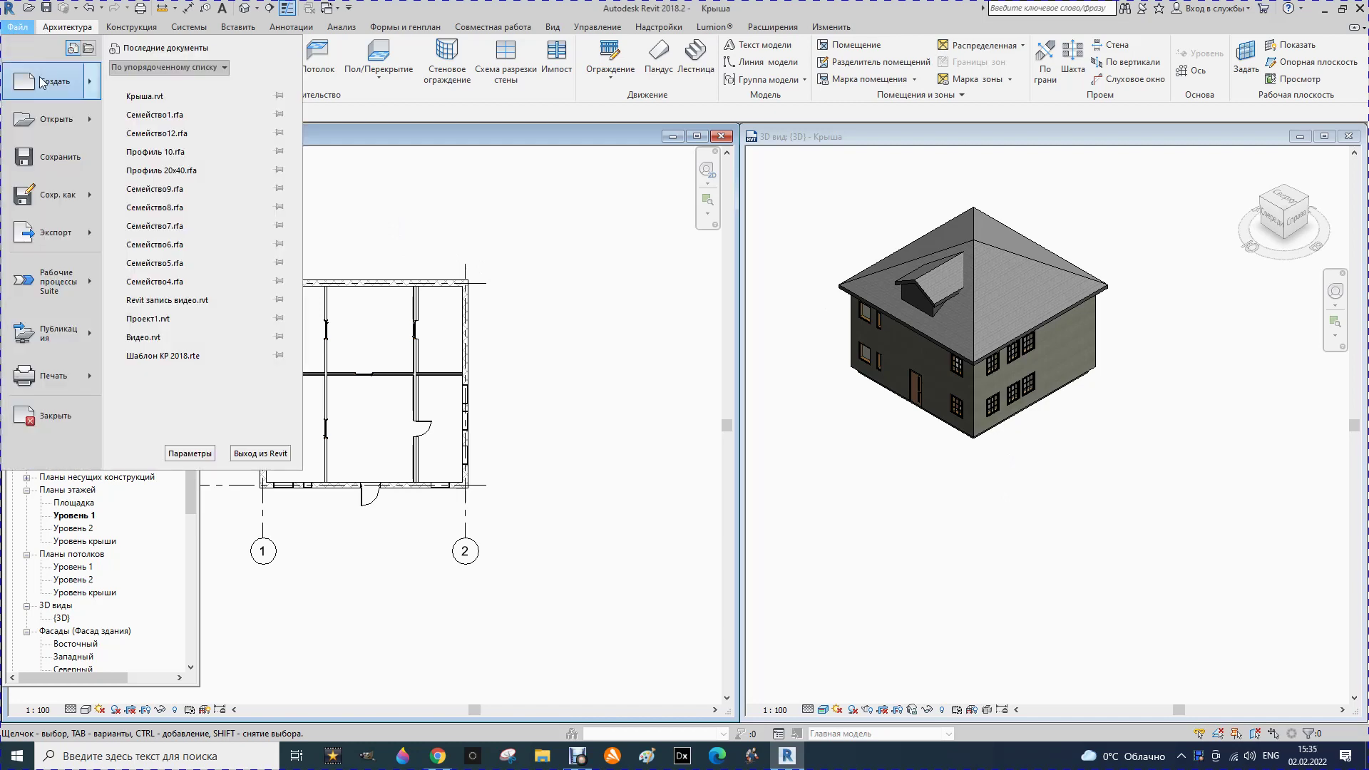
{"action": "mouse_move", "coordinate": [54, 82]}
{"action": "left_click", "coordinate": [173, 132]}
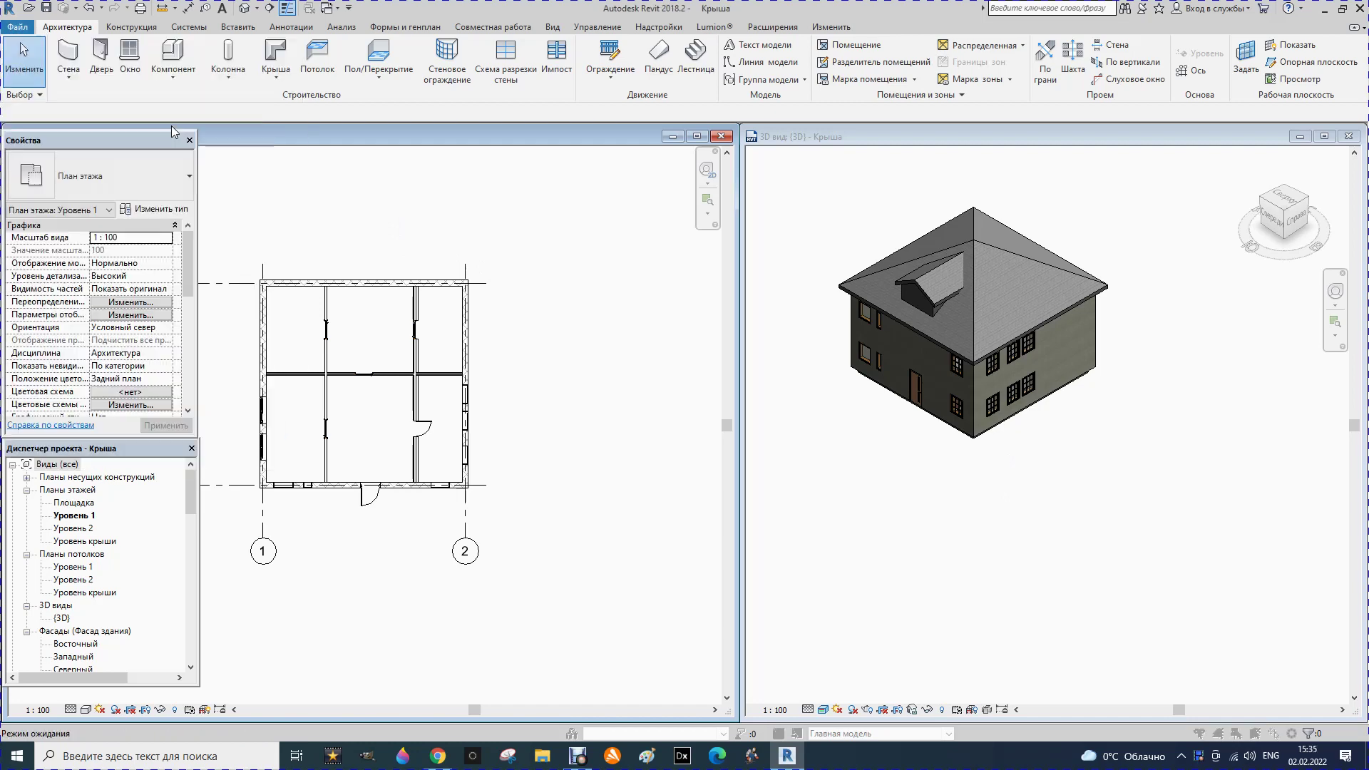
{"action": "scroll", "coordinate": [453, 299], "scroll_direction": "down", "scroll_amount": 2}
{"action": "scroll", "coordinate": [453, 300], "scroll_direction": "down", "scroll_amount": 2}
{"action": "scroll", "coordinate": [453, 299], "scroll_direction": "down", "scroll_amount": 2}
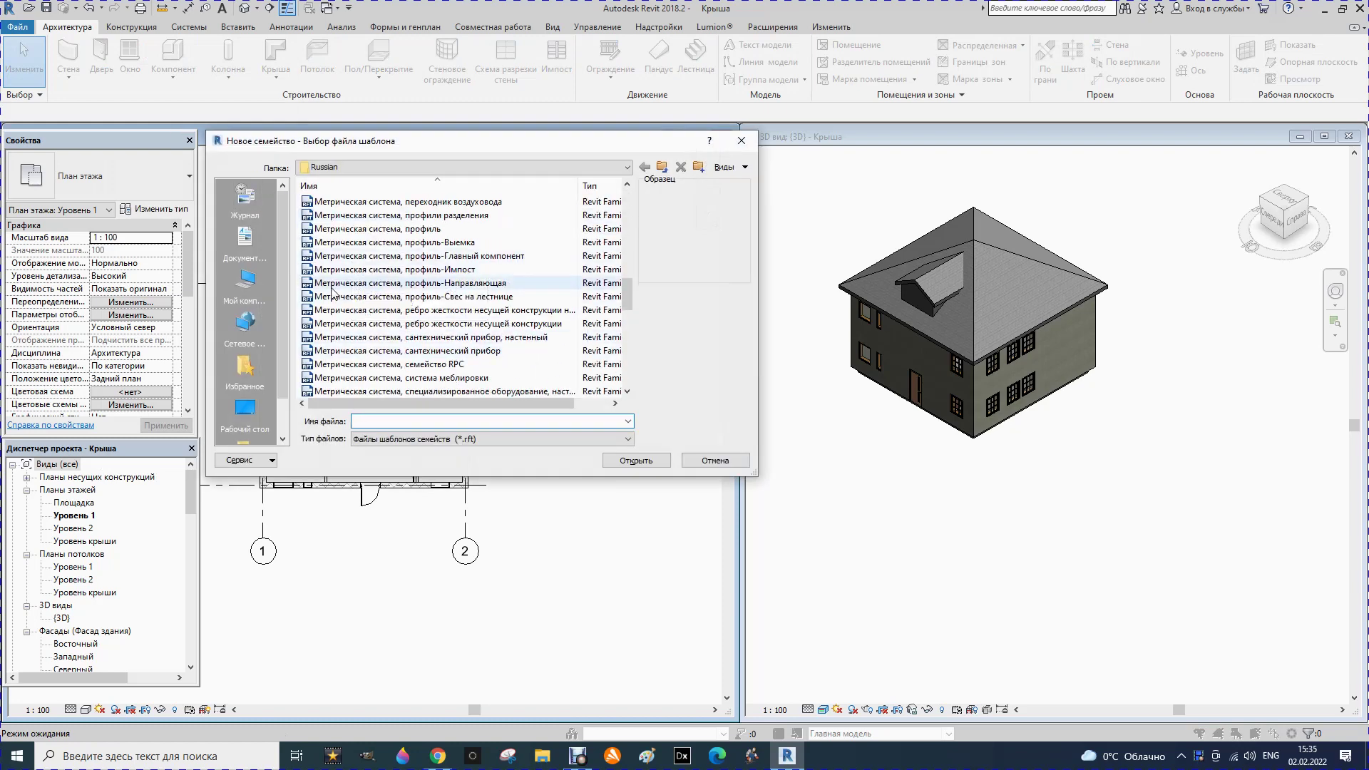
{"action": "scroll", "coordinate": [449, 296], "scroll_direction": "down", "scroll_amount": 4}
{"action": "scroll", "coordinate": [442, 296], "scroll_direction": "down", "scroll_amount": 2}
{"action": "scroll", "coordinate": [442, 296], "scroll_direction": "down", "scroll_amount": 2}
{"action": "scroll", "coordinate": [442, 296], "scroll_direction": "down", "scroll_amount": 1}
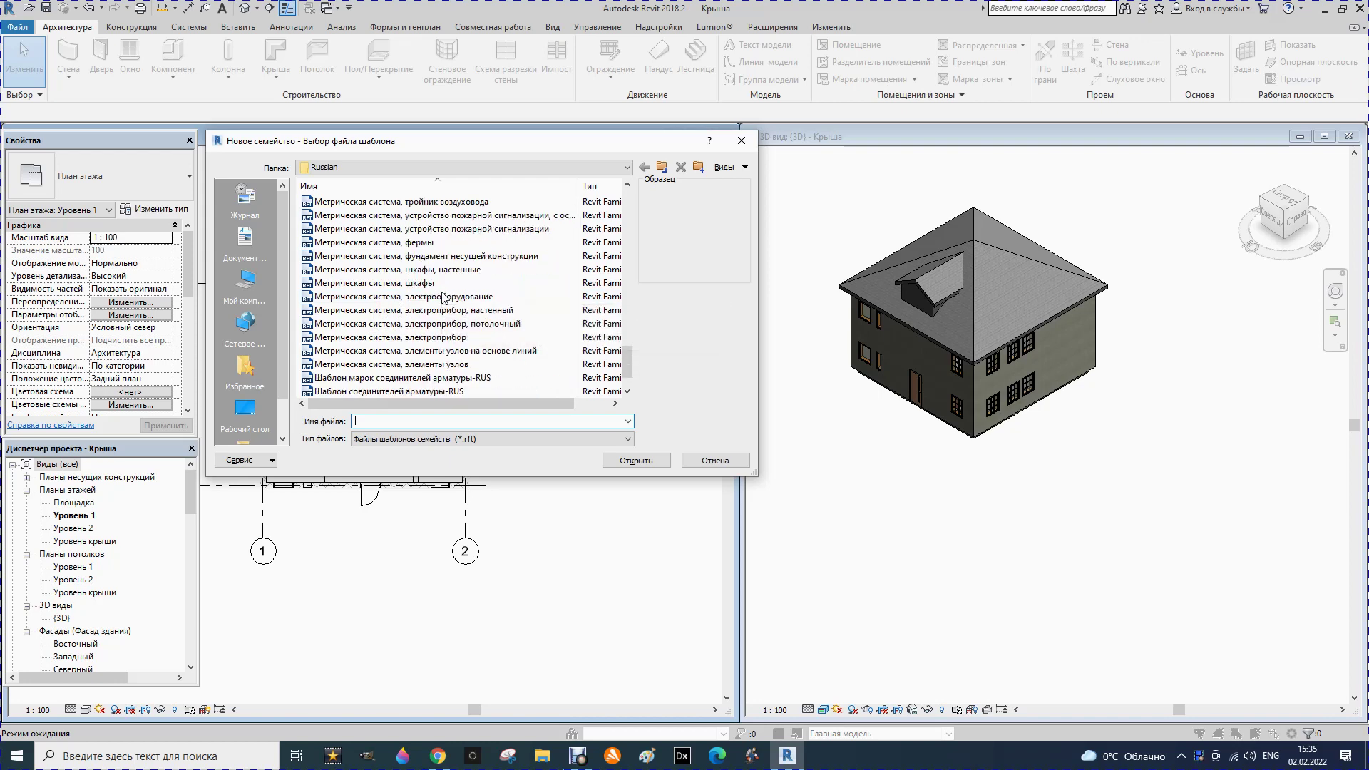
{"action": "scroll", "coordinate": [420, 349], "scroll_direction": "down", "scroll_amount": 1}
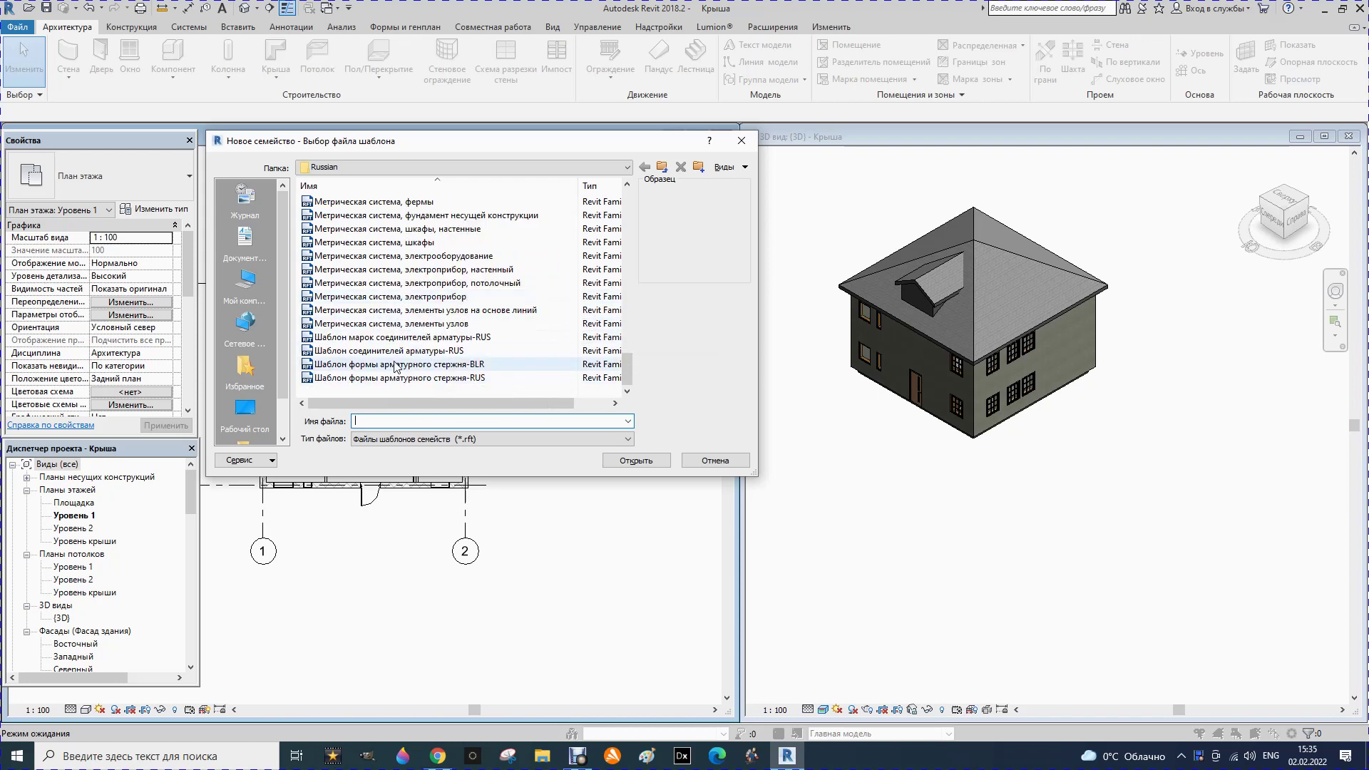
{"action": "left_click", "coordinate": [378, 216]}
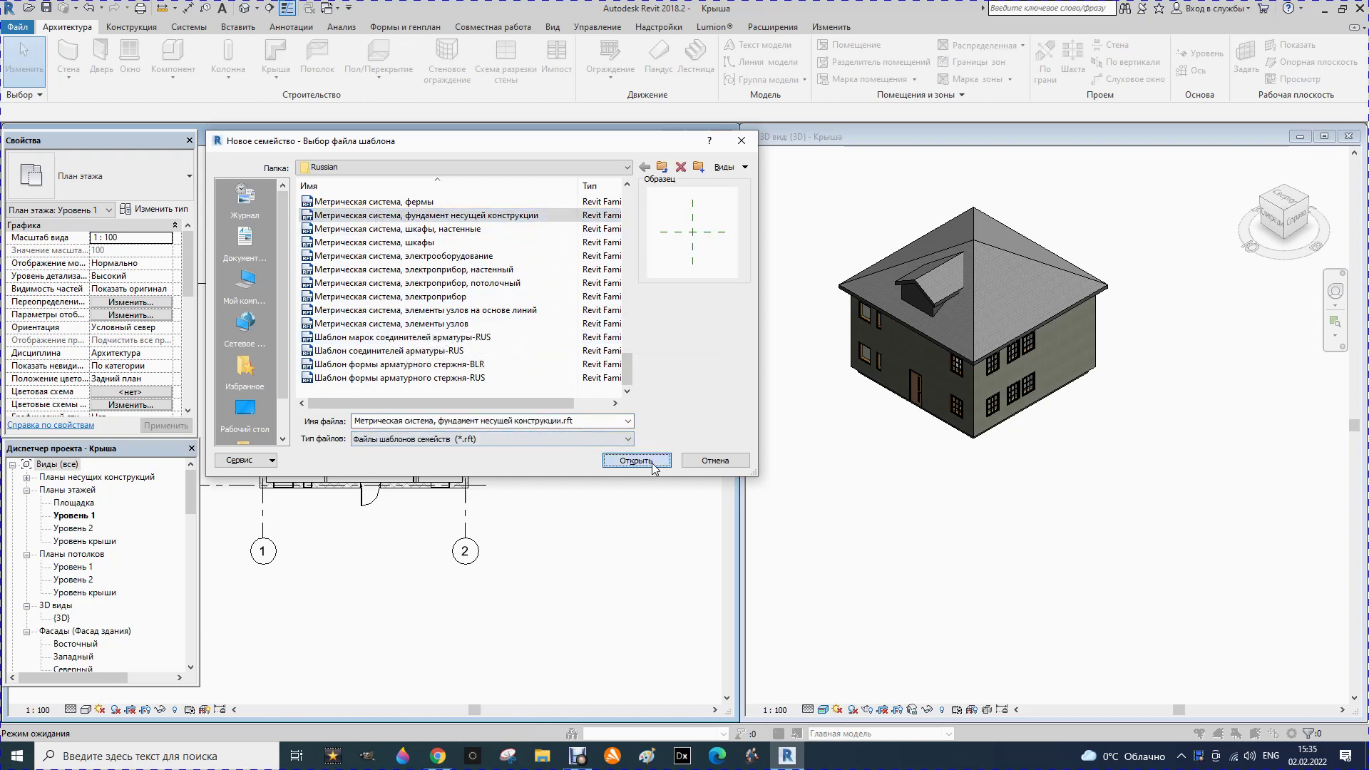
{"action": "left_click", "coordinate": [652, 464]}
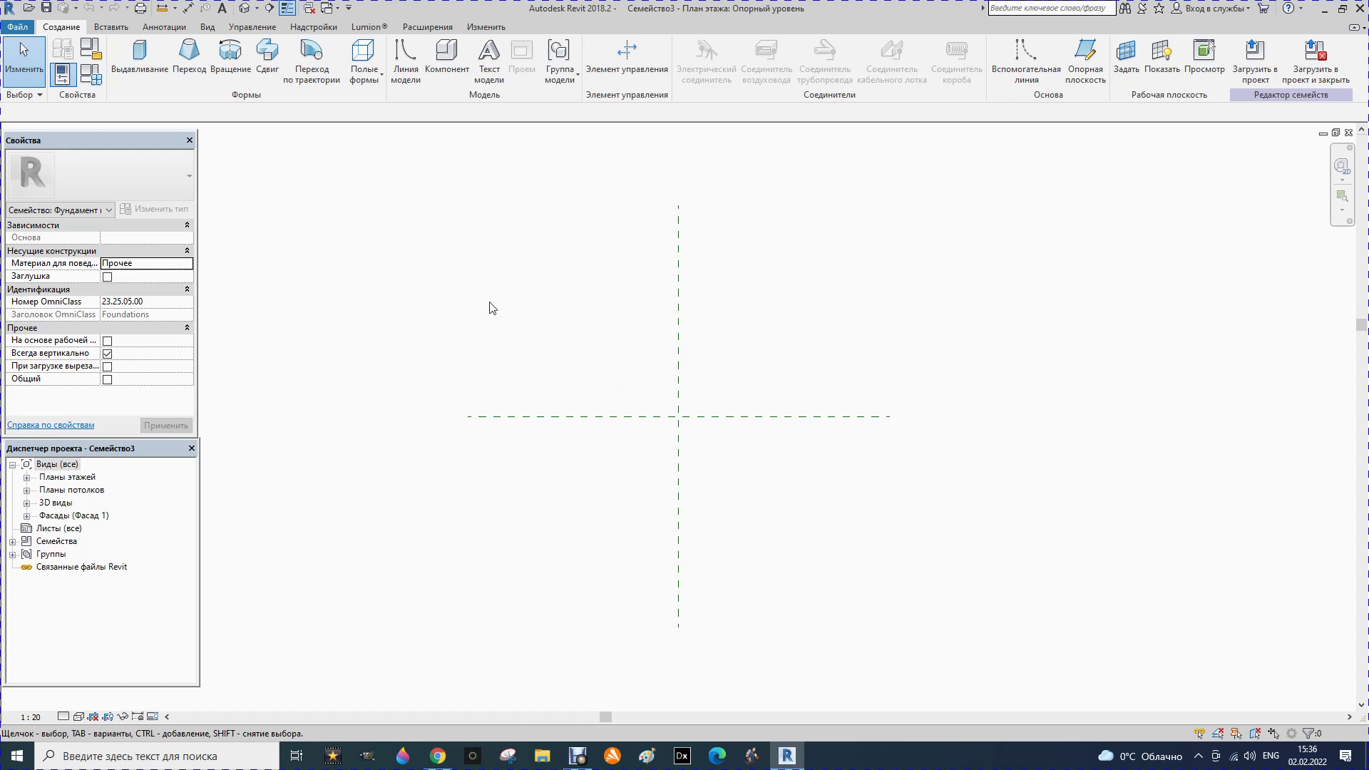
Step: Draw two horizontal reference planes, one above and one below the centre line
{"action": "left_click", "coordinate": [1083, 67]}
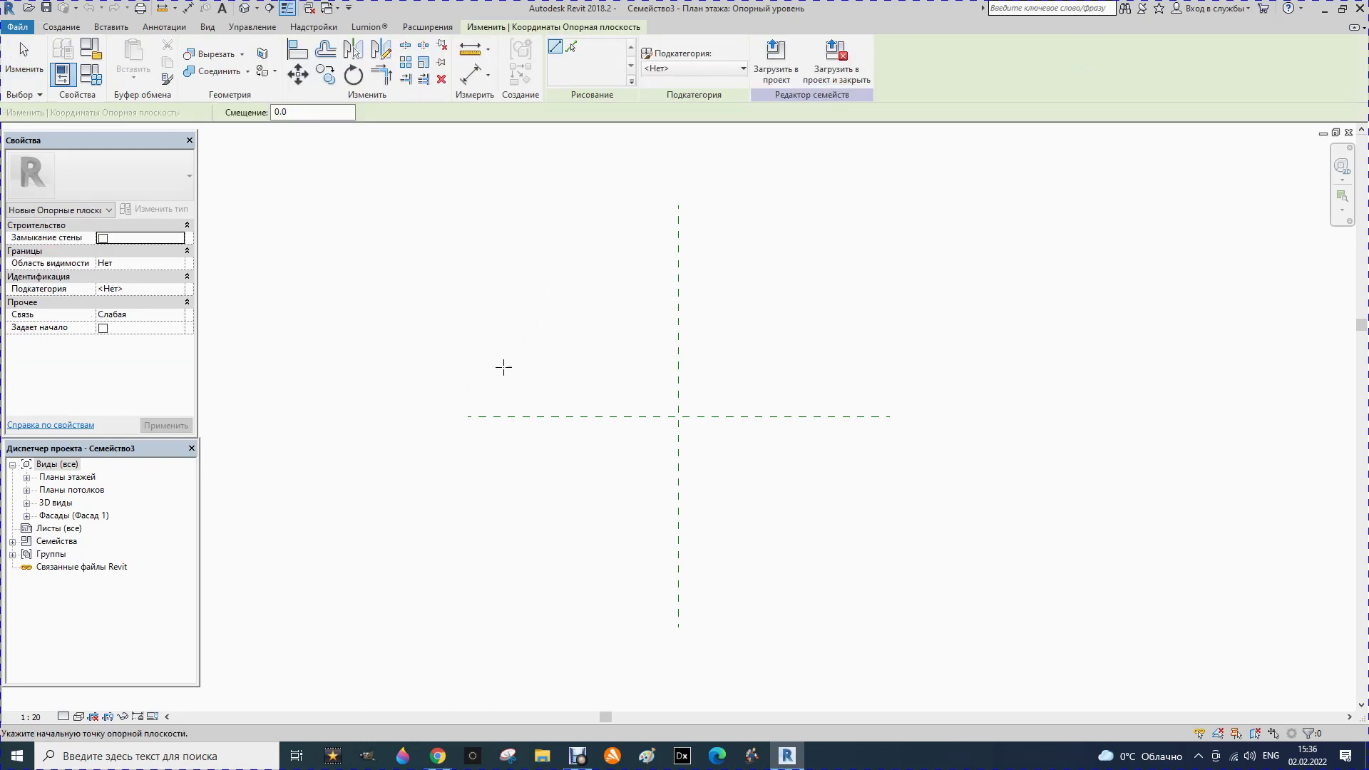
{"action": "left_click", "coordinate": [460, 367]}
{"action": "left_click", "coordinate": [907, 367]}
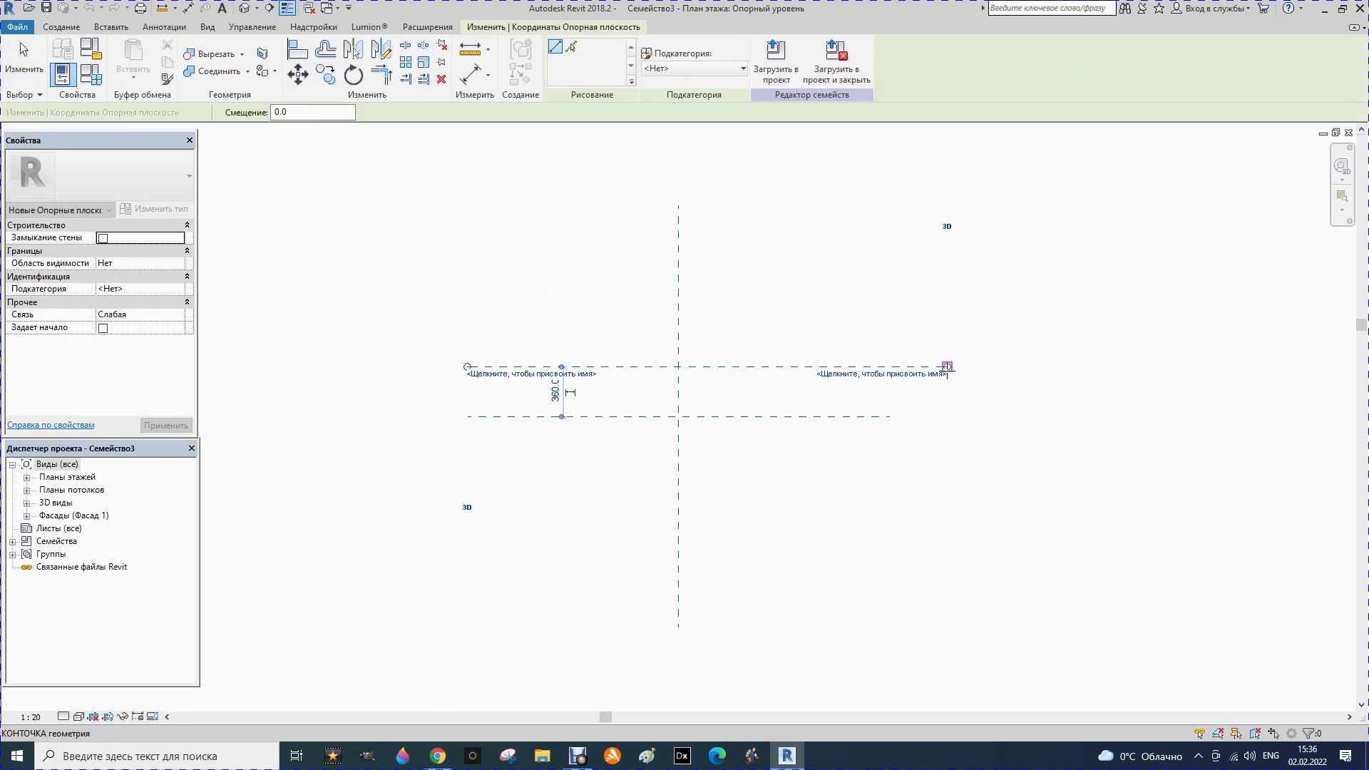
{"action": "left_click", "coordinate": [464, 471]}
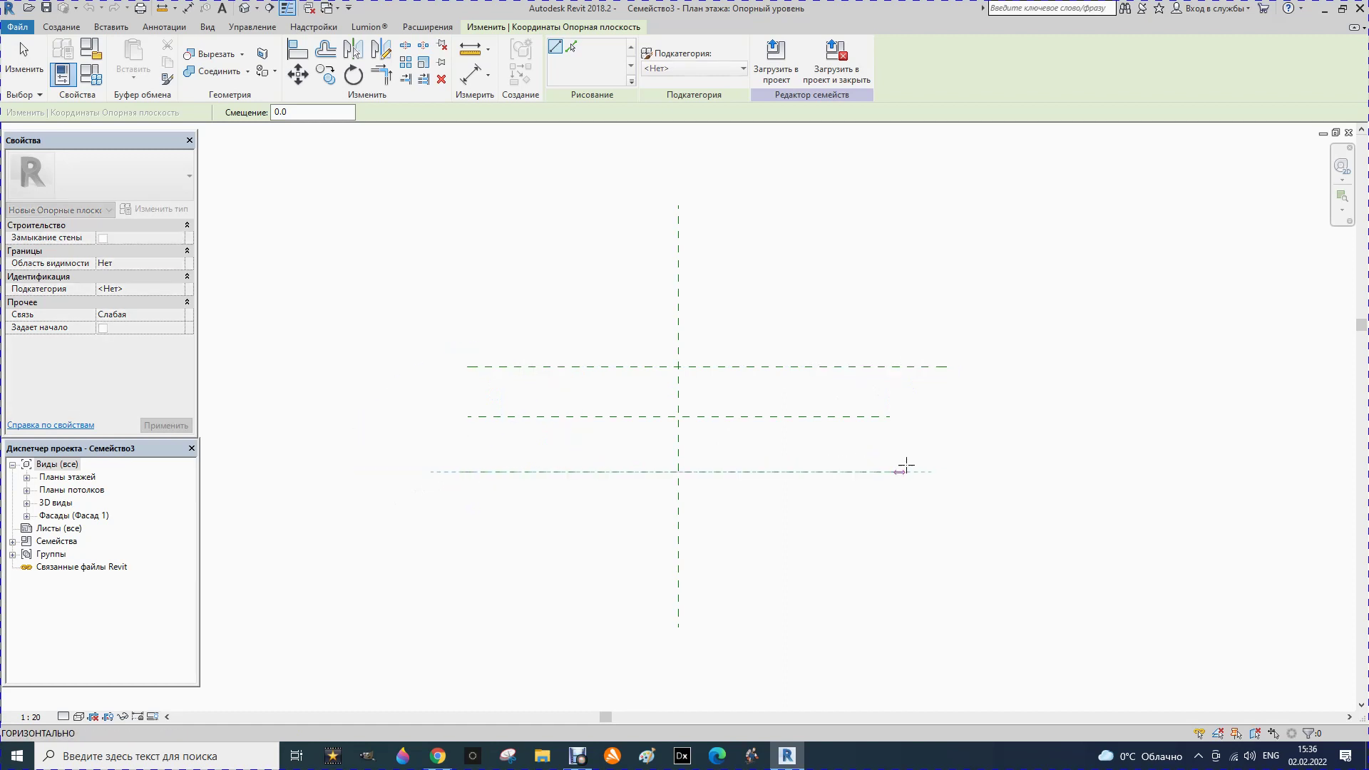
{"action": "left_click", "coordinate": [954, 471]}
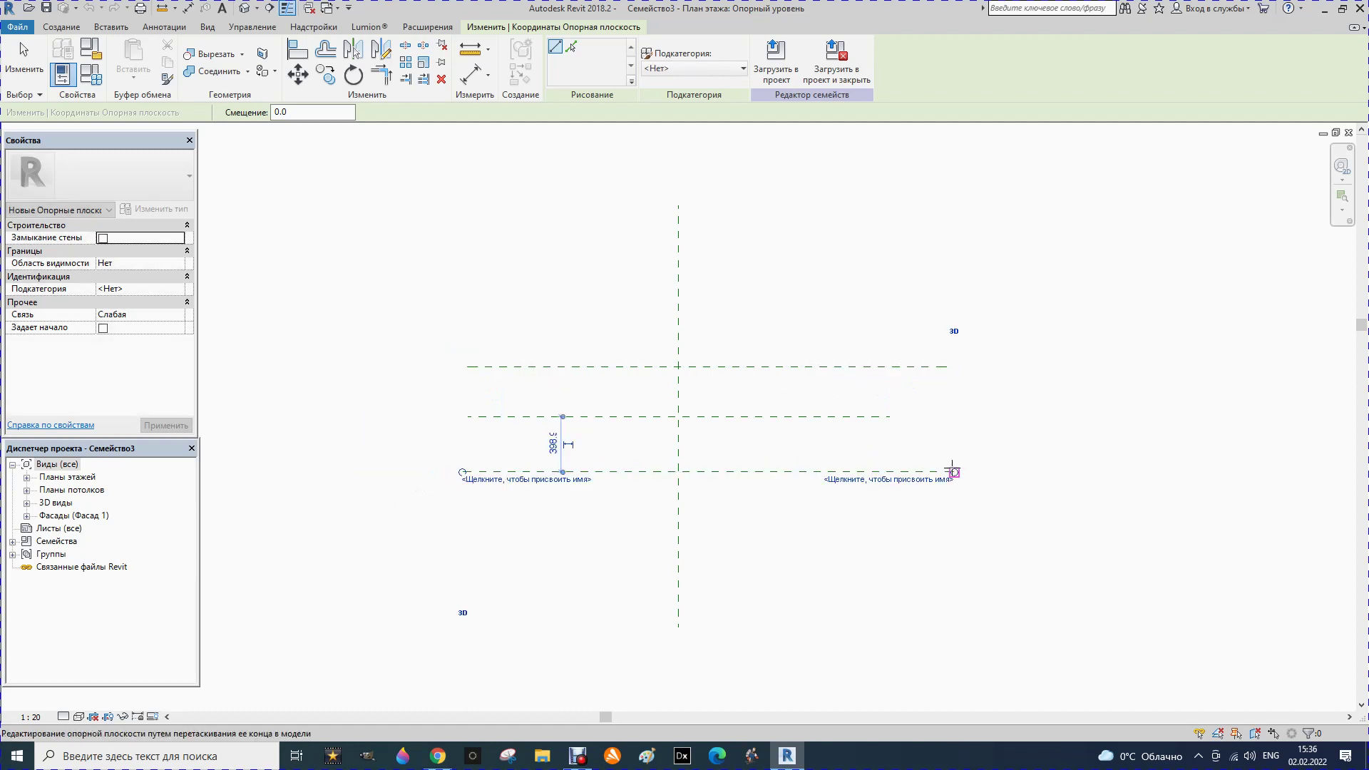
Step: Name the lower horizontal reference plane 'Ширина правая'
{"action": "left_click", "coordinate": [528, 485]}
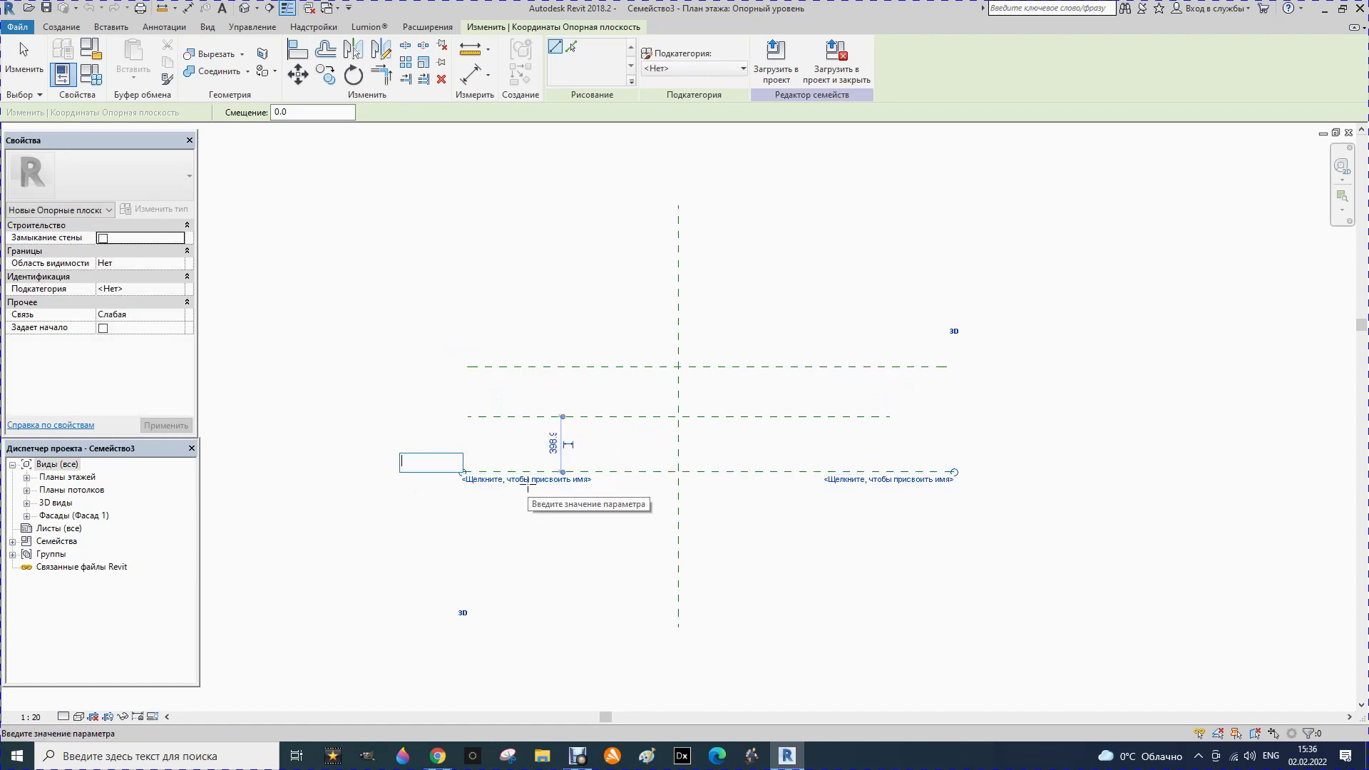
{"action": "type", "text": "lbhbyf ghf"}
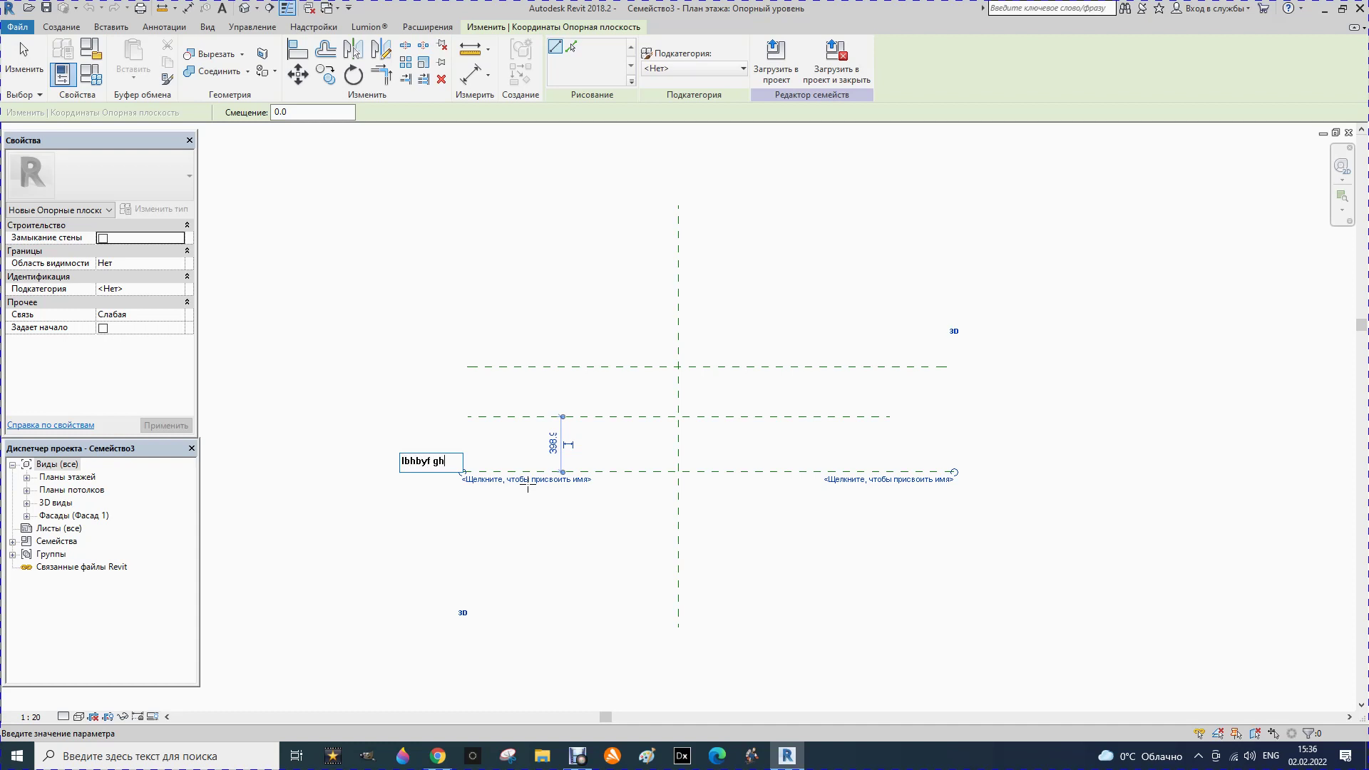
{"action": "type", "text": "df"}
{"action": "key", "text": "alt+shift"}
{"action": "key", "text": "alt+shift"}
{"action": "key", "text": "BackSpace"}
{"action": "key", "text": "BackSpace"}
{"action": "key", "text": "BackSpace"}
{"action": "key", "text": "BackSpace"}
{"action": "key", "text": "BackSpace"}
{"action": "key", "text": "BackSpace"}
{"action": "type", "text": "ирина правая"}
{"action": "key", "text": "Return"}
{"action": "left_click", "coordinate": [637, 368]}
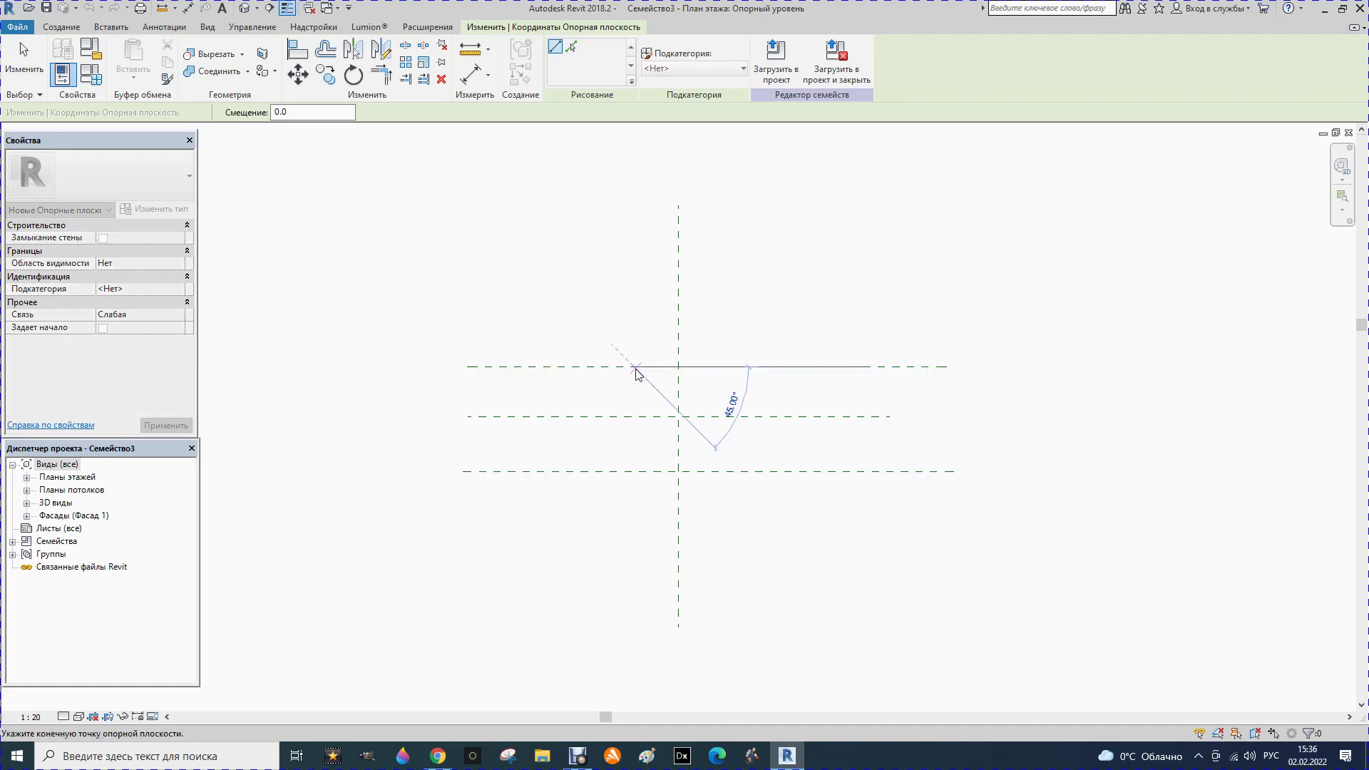
{"action": "key", "text": "Escape"}
{"action": "key", "text": "Escape"}
Step: Name the upper horizontal reference plane 'Ширина левая'
{"action": "left_click", "coordinate": [631, 366]}
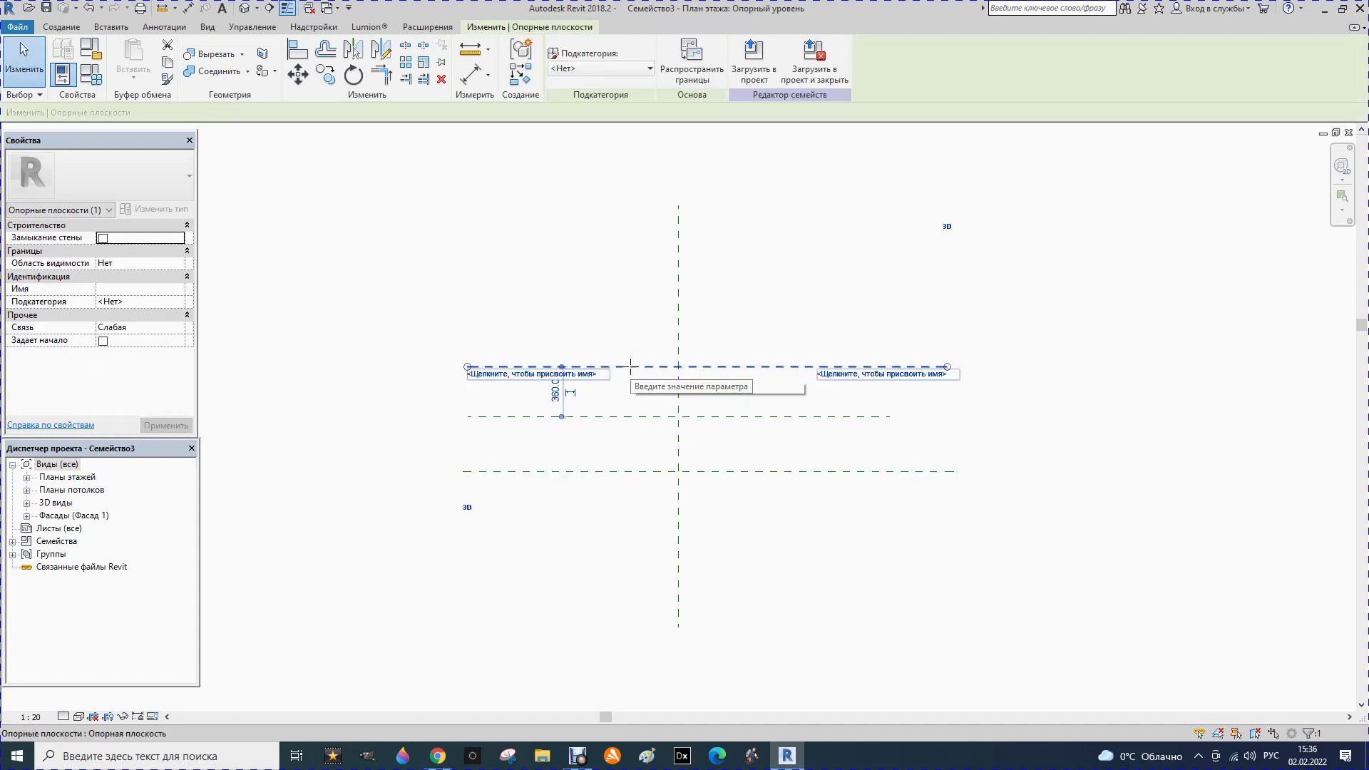
{"action": "left_click", "coordinate": [531, 374]}
{"action": "type", "text": "Ширина "}
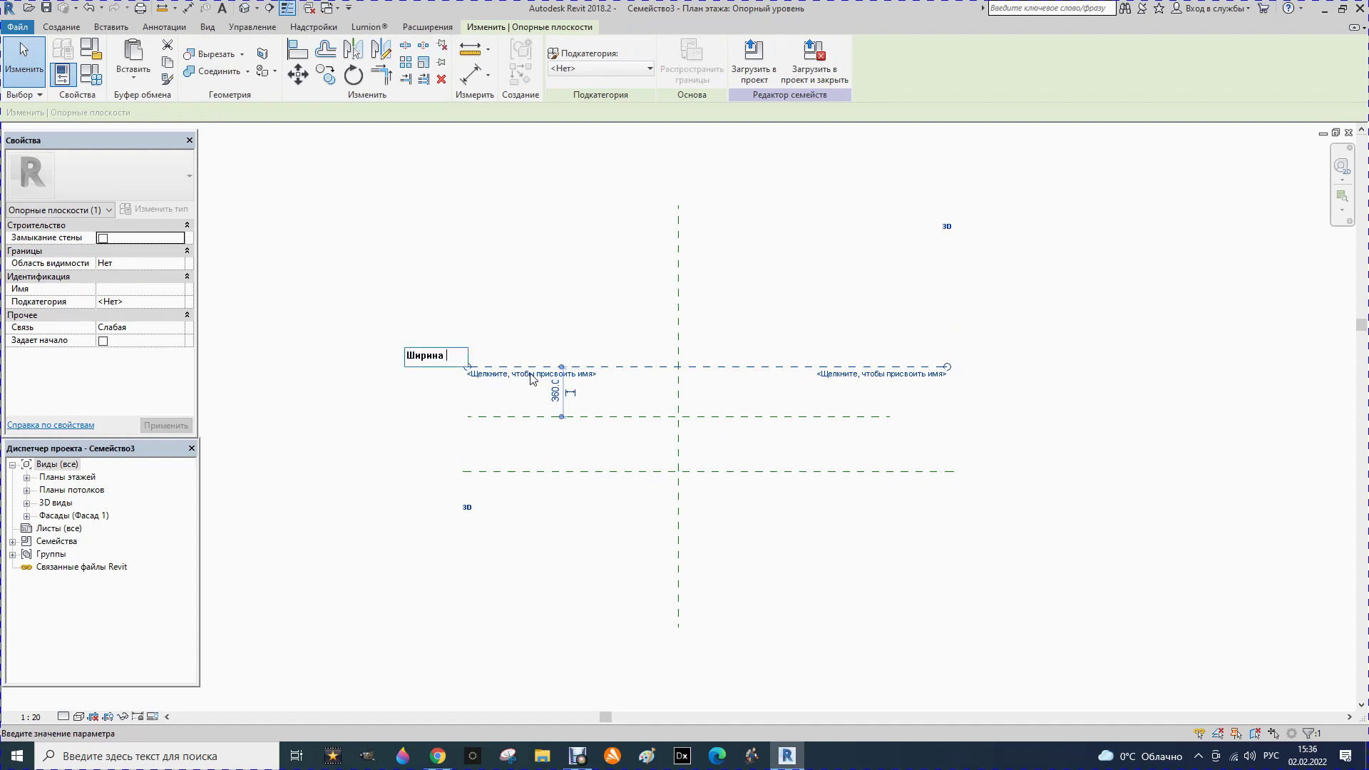
{"action": "type", "text": "левая"}
{"action": "key", "text": "Return"}
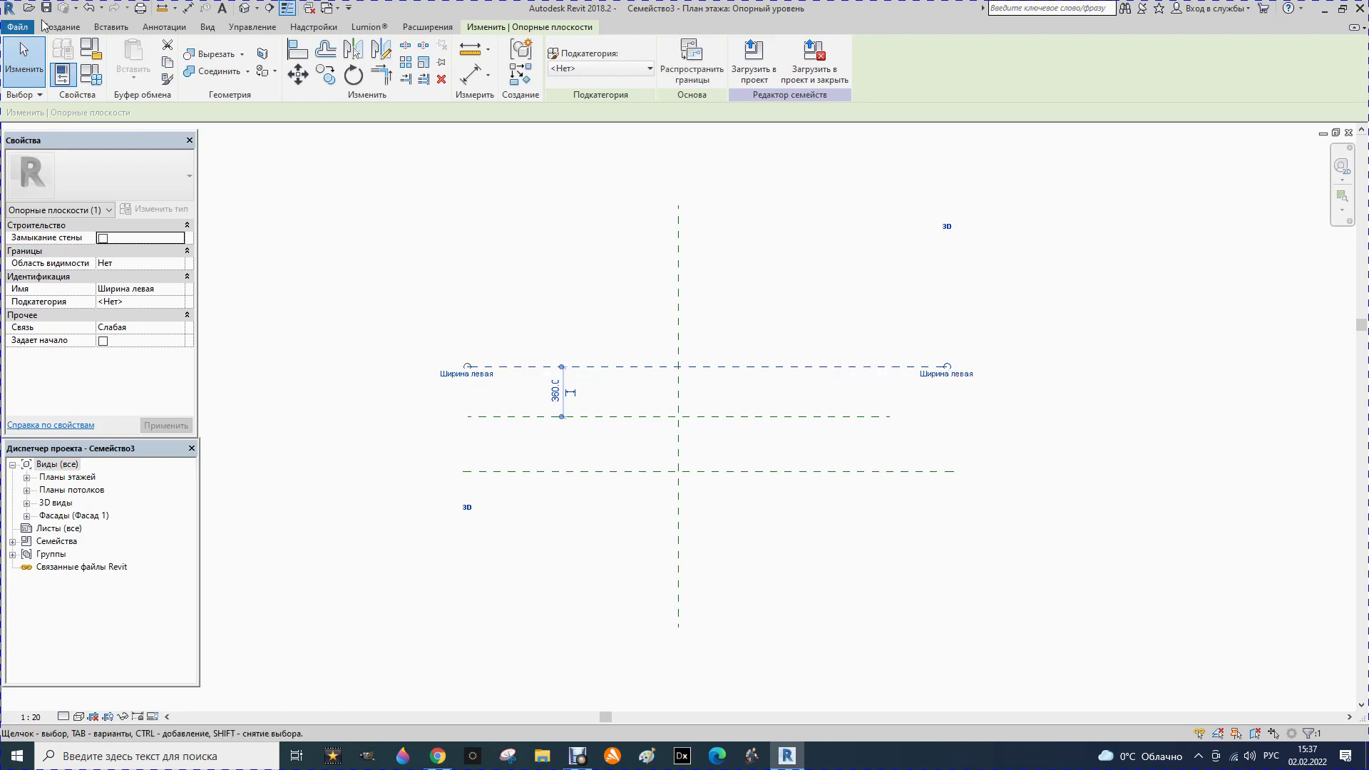
{"action": "left_click", "coordinate": [62, 32]}
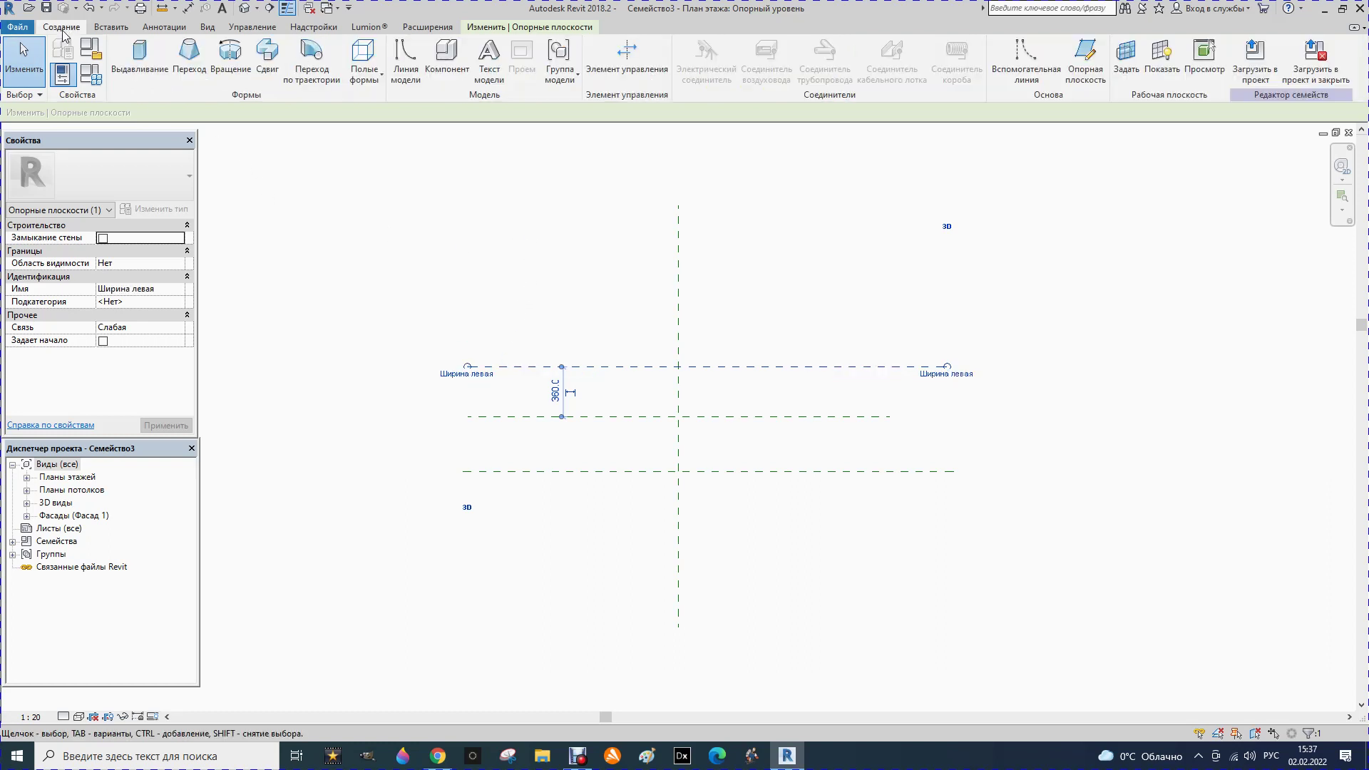
Step: Draw a vertical reference line left of centre, then delete it
{"action": "left_click", "coordinate": [1021, 61]}
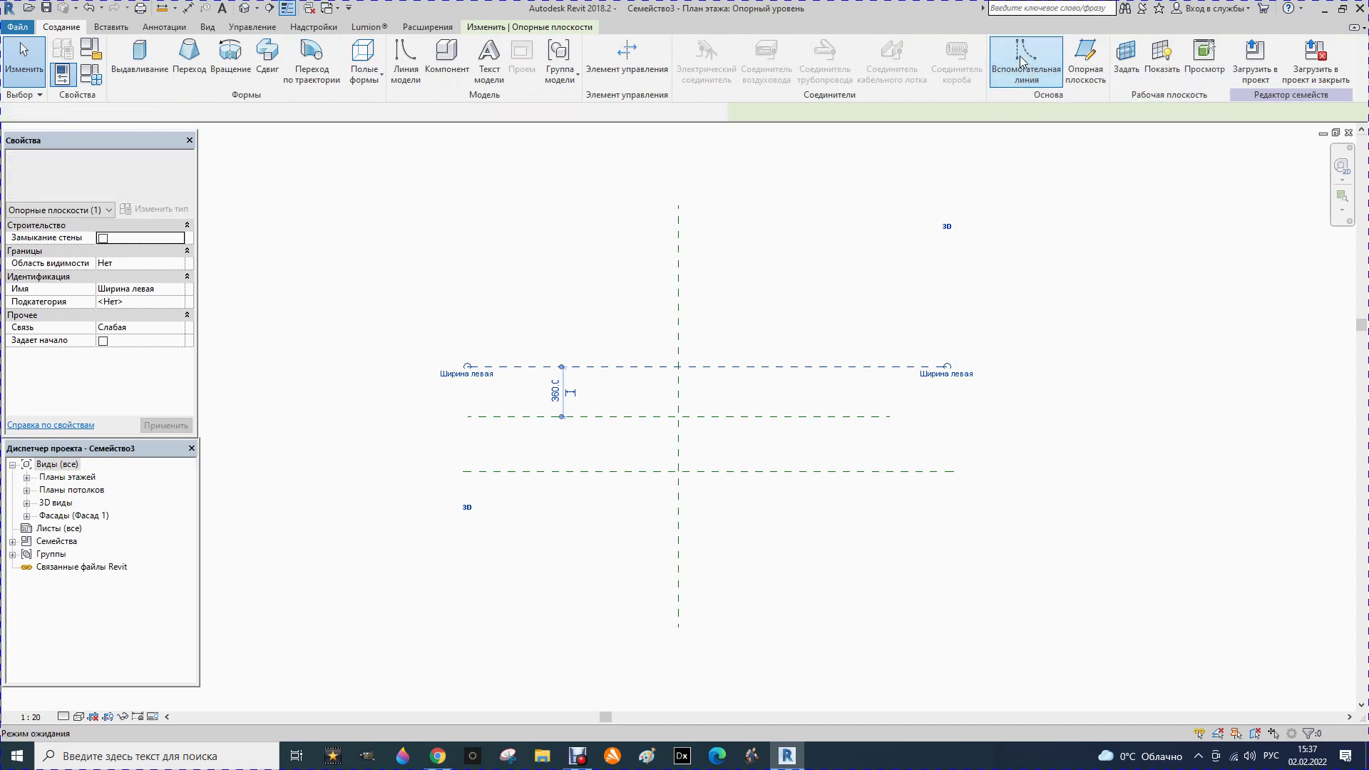
{"action": "left_click", "coordinate": [510, 332]}
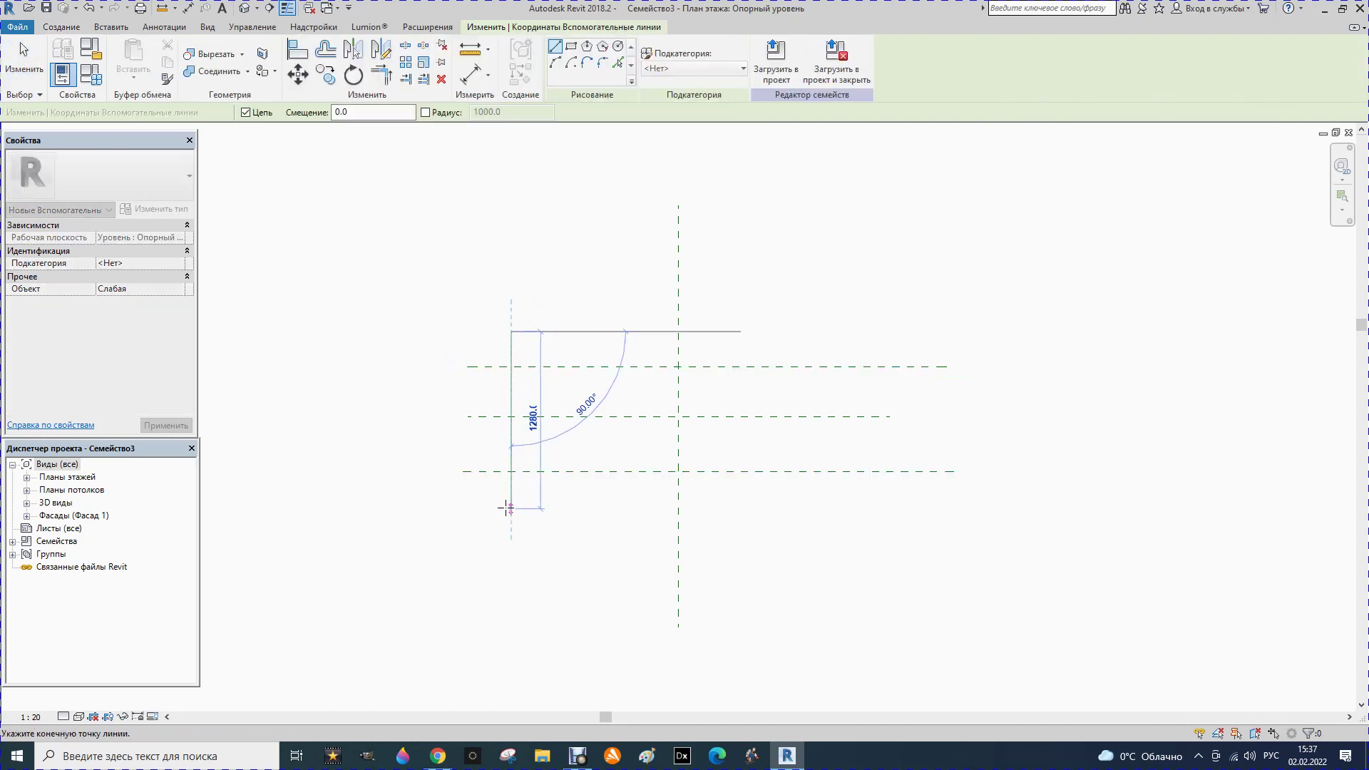
{"action": "left_click", "coordinate": [508, 511]}
{"action": "key", "text": "Escape"}
{"action": "key", "text": "Escape"}
{"action": "left_click", "coordinate": [514, 460]}
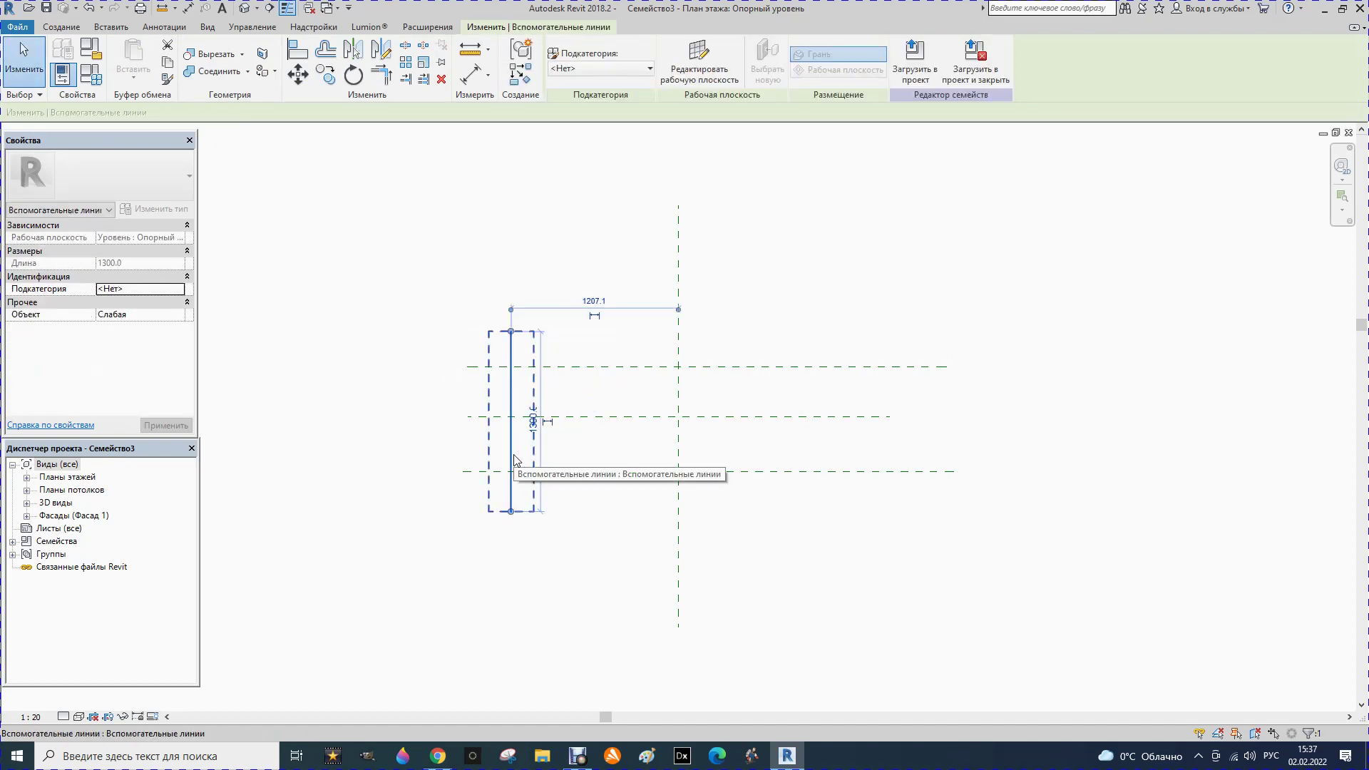
{"action": "key", "text": "Delete"}
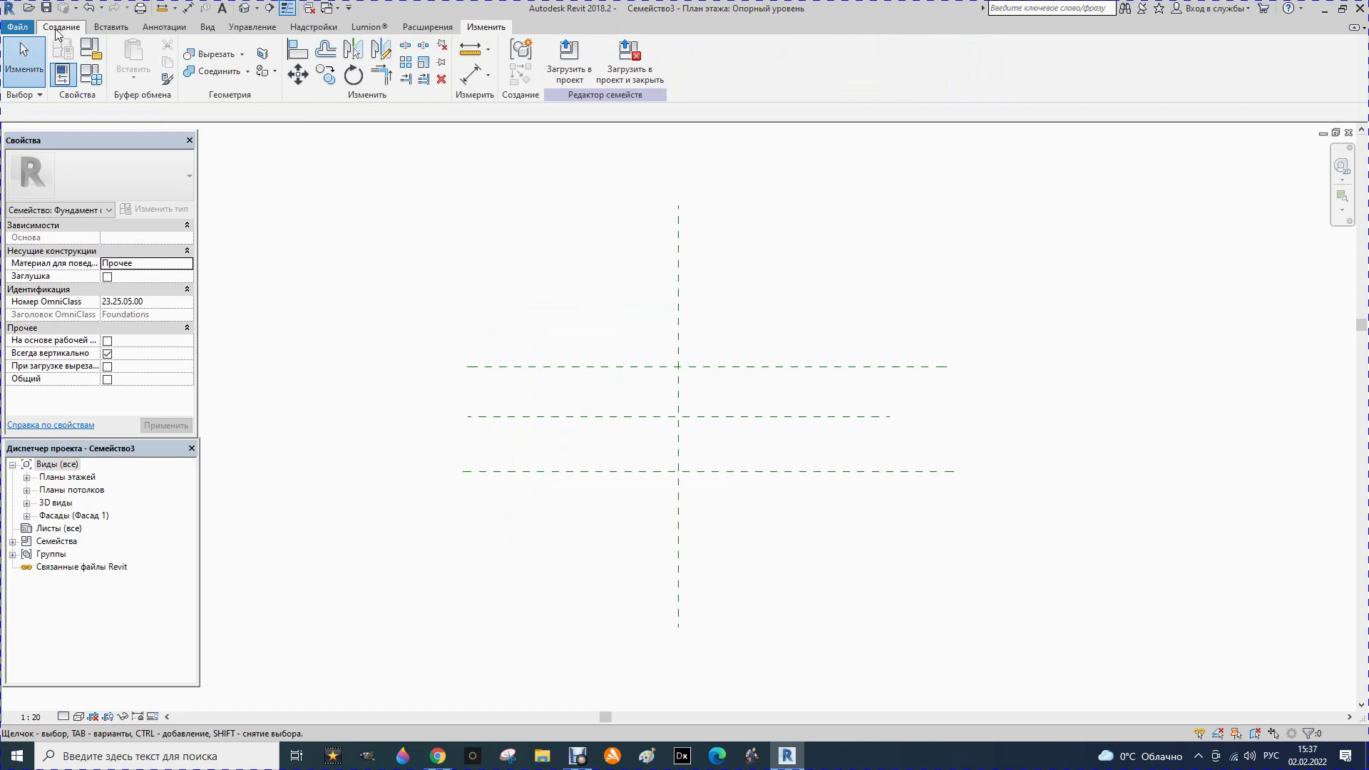
Step: Draw vertical reference planes on the left and right of the centre
{"action": "left_click", "coordinate": [1084, 57]}
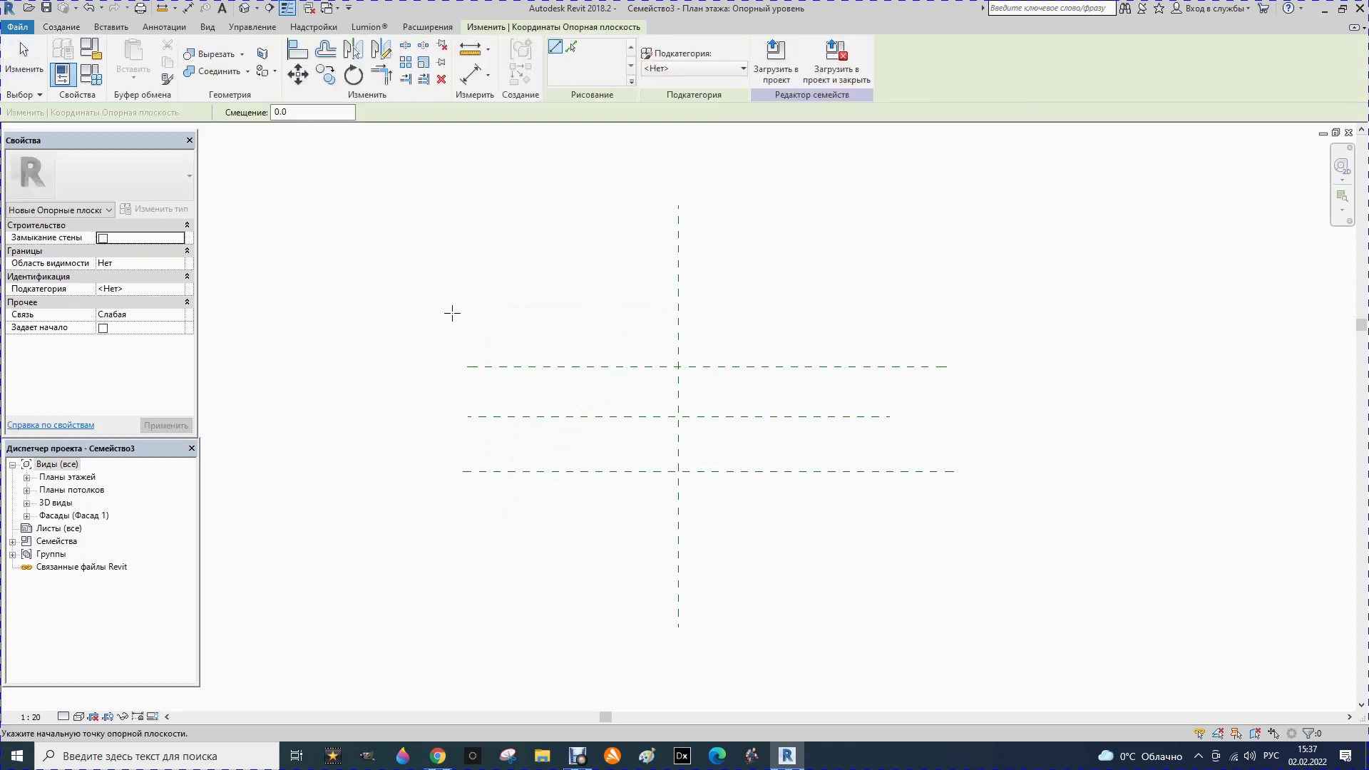
{"action": "left_click", "coordinate": [508, 521]}
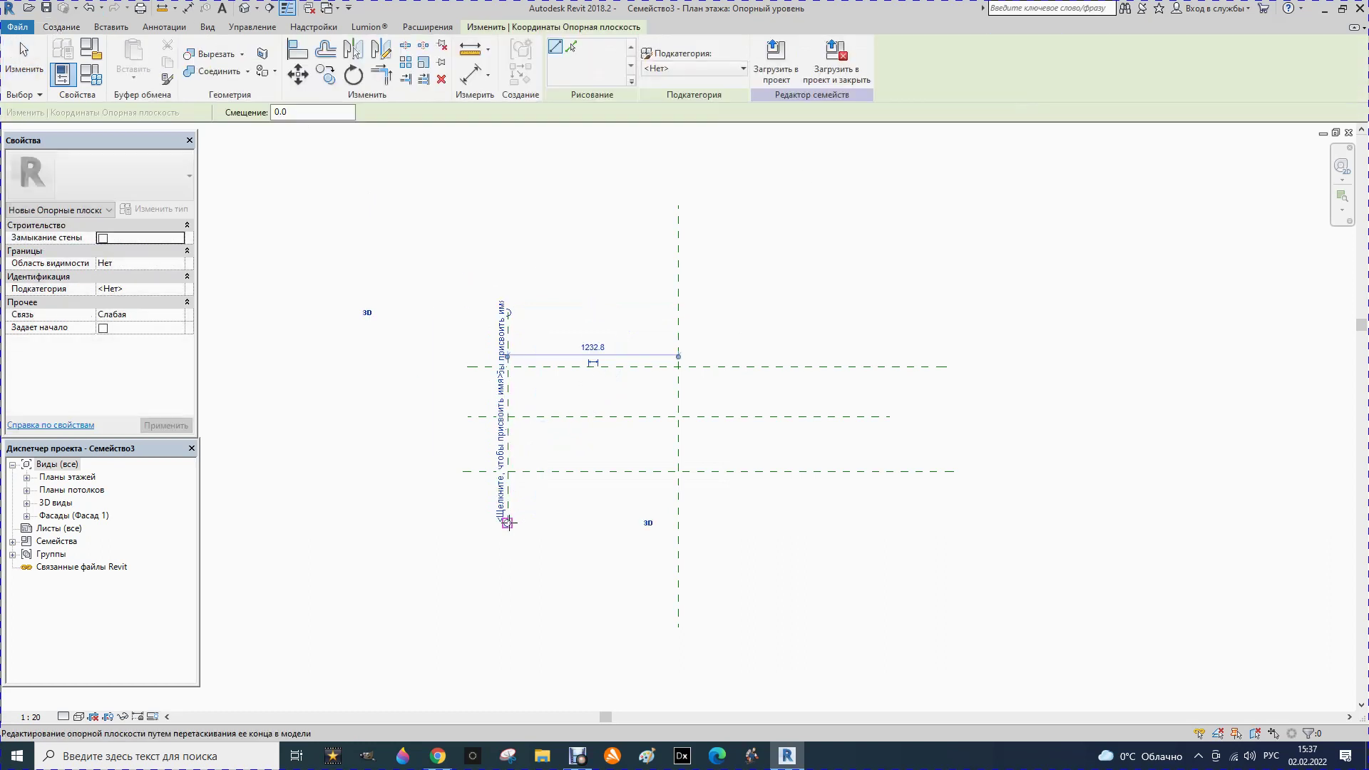
{"action": "left_click", "coordinate": [840, 307]}
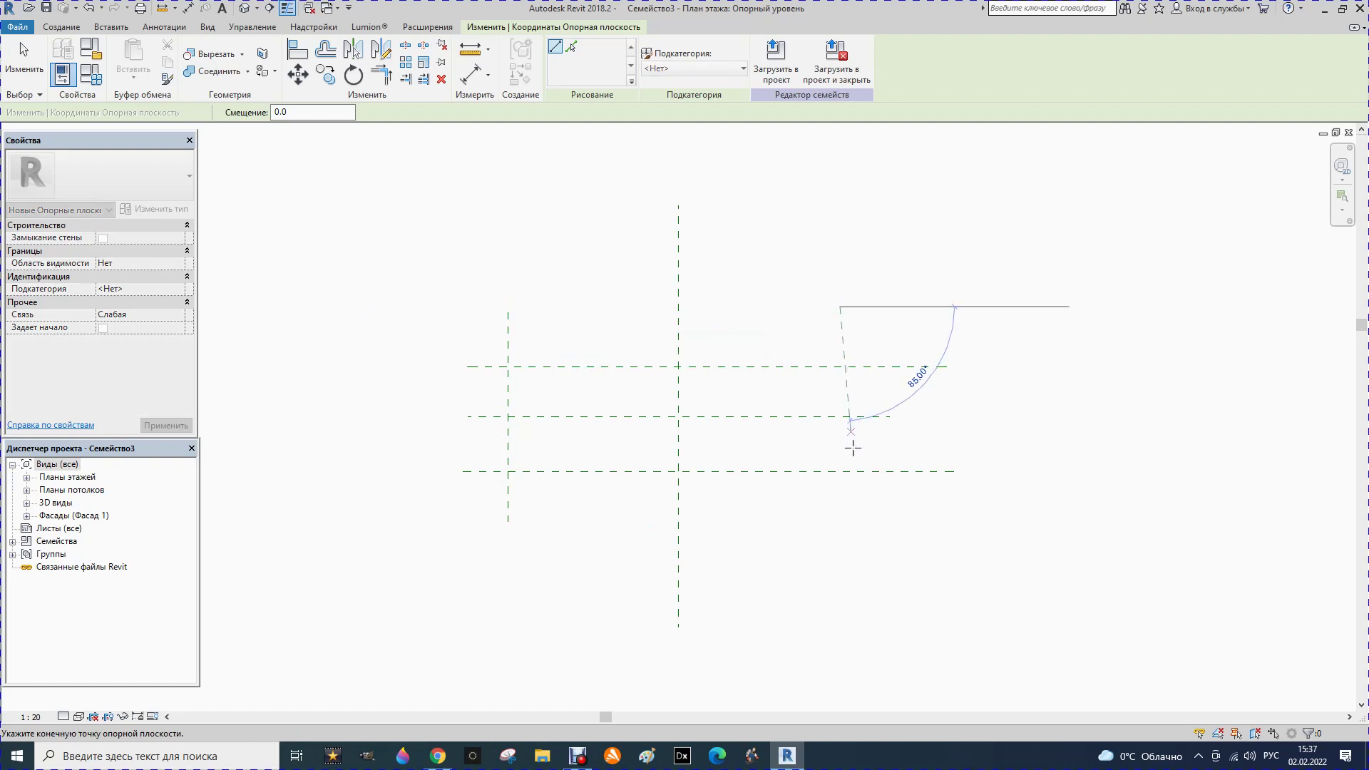
{"action": "left_click", "coordinate": [840, 523]}
{"action": "key", "text": "Escape"}
{"action": "key", "text": "Escape"}
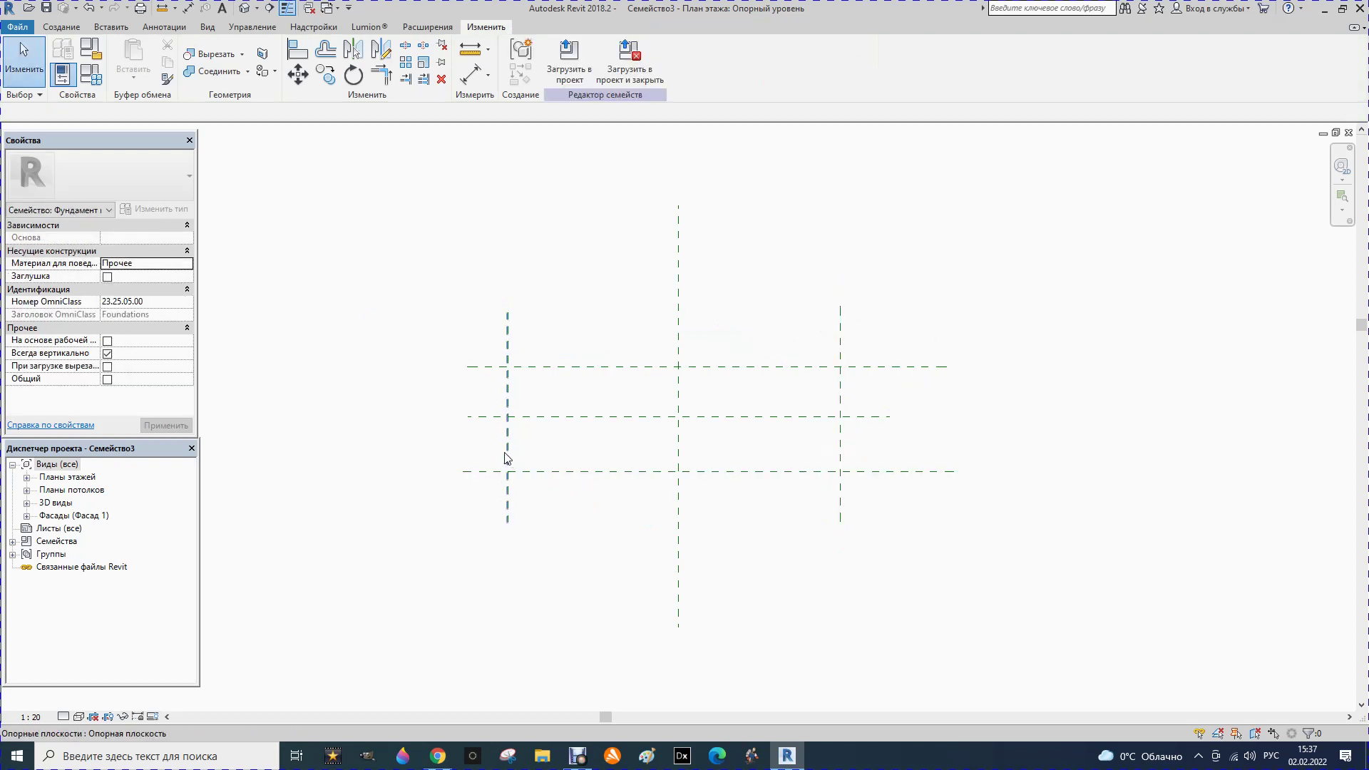
Step: Name the left vertical plane 'правая' and the right one 'левая'
{"action": "left_click", "coordinate": [509, 459]}
{"action": "left_click", "coordinate": [503, 464]}
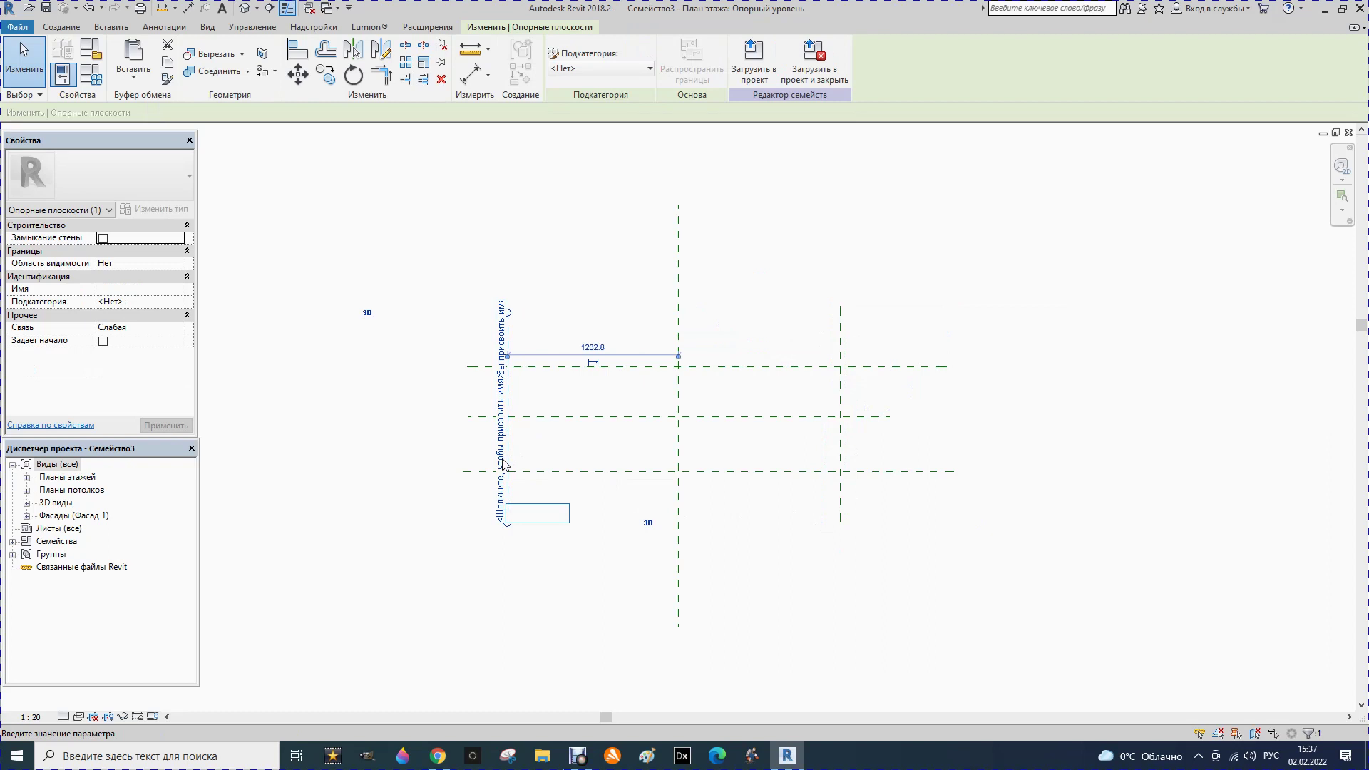
{"action": "type", "text": "права"}
{"action": "type", "text": "я"}
{"action": "key", "text": "Return"}
{"action": "left_click", "coordinate": [842, 525]}
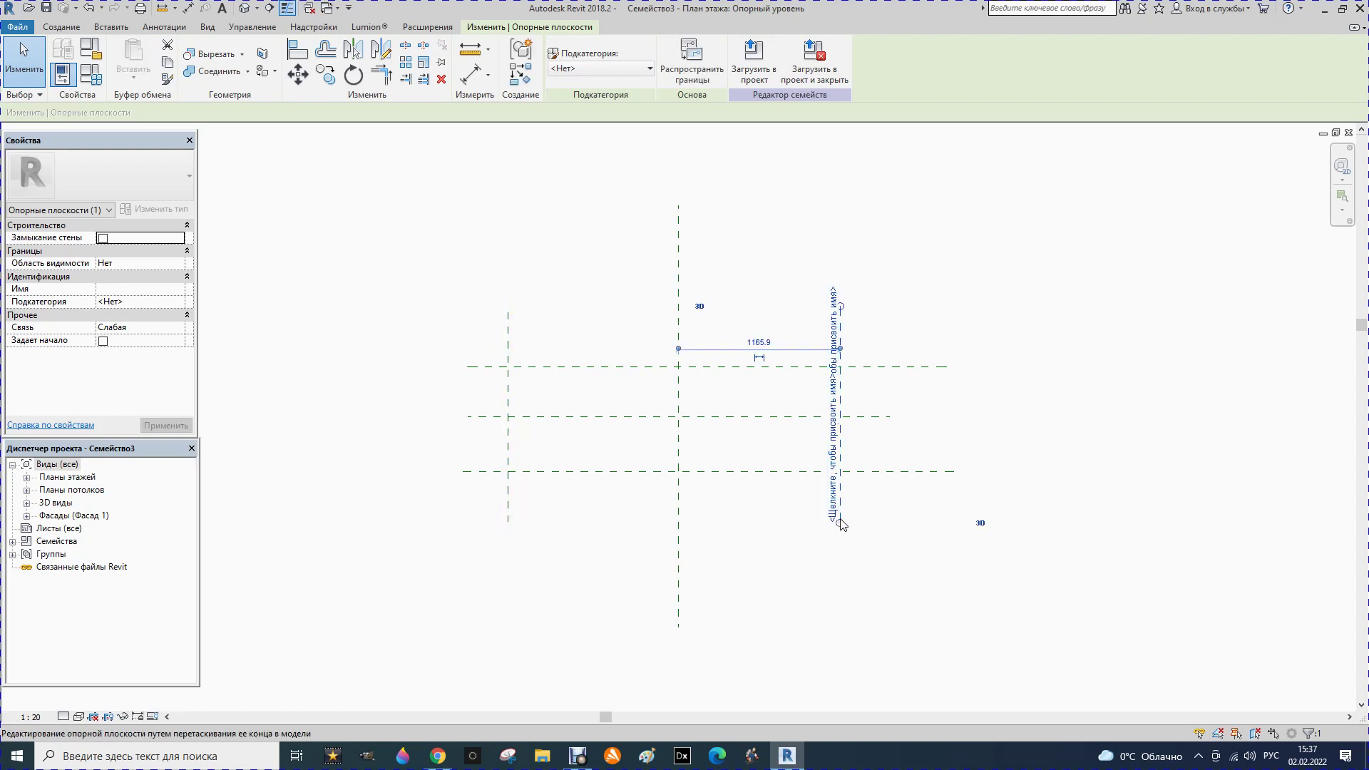
{"action": "left_click", "coordinate": [839, 507]}
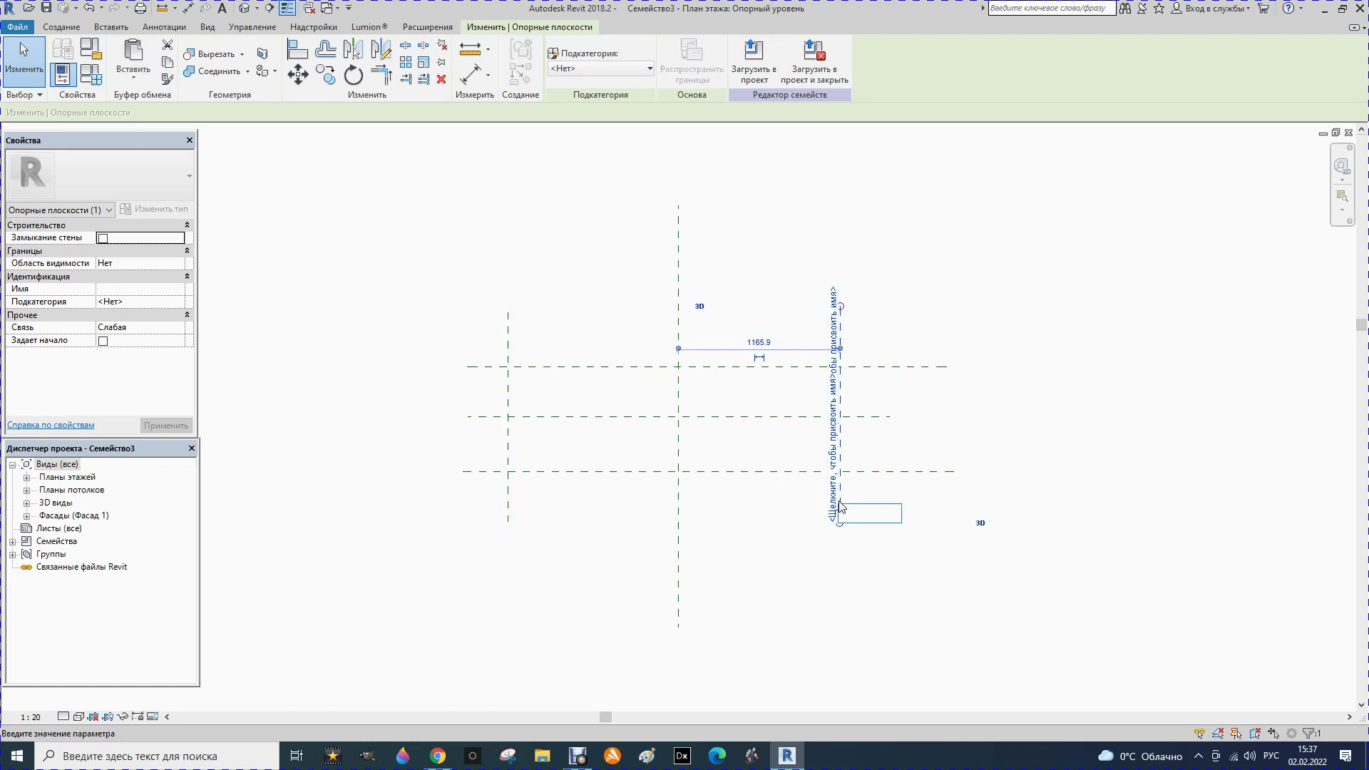
{"action": "type", "text": "це"}
{"action": "type", "text": "я"}
{"action": "key", "text": "Return"}
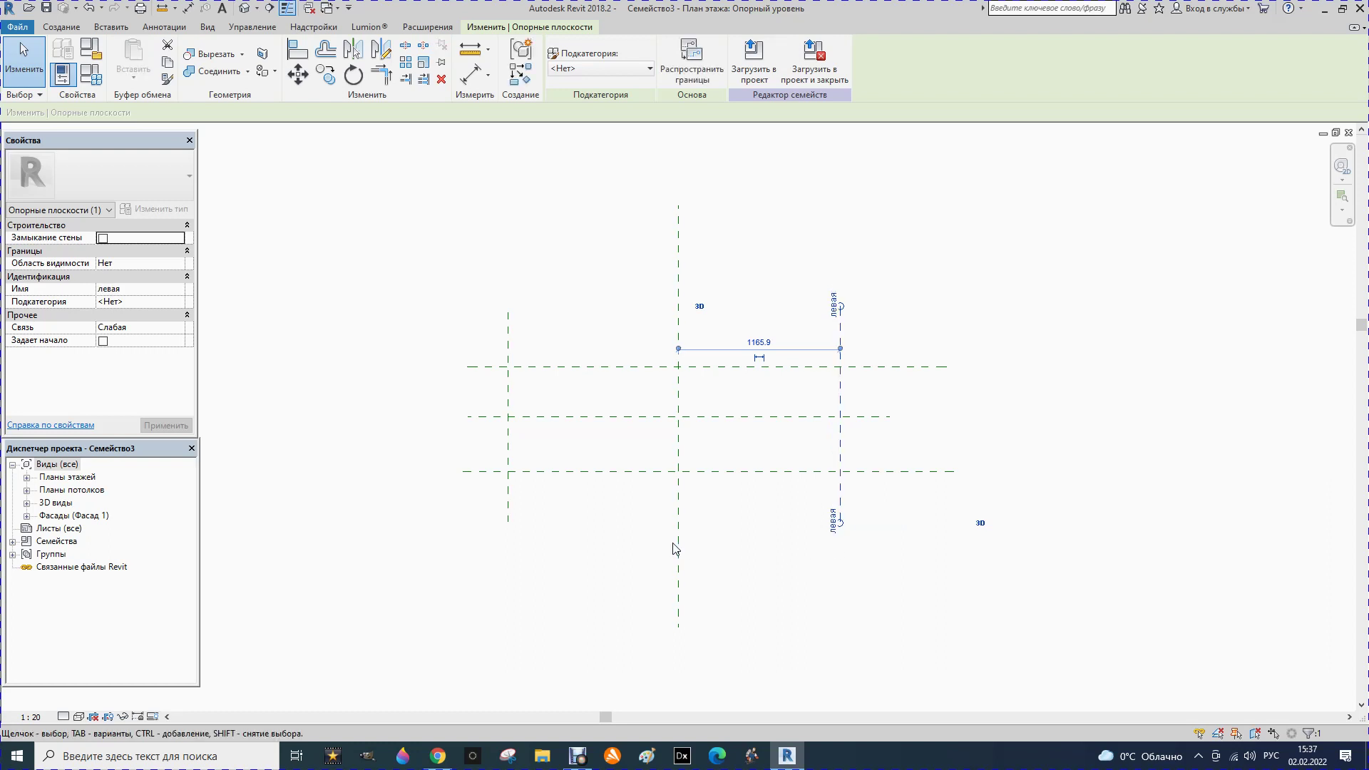
{"action": "left_click", "coordinate": [470, 74]}
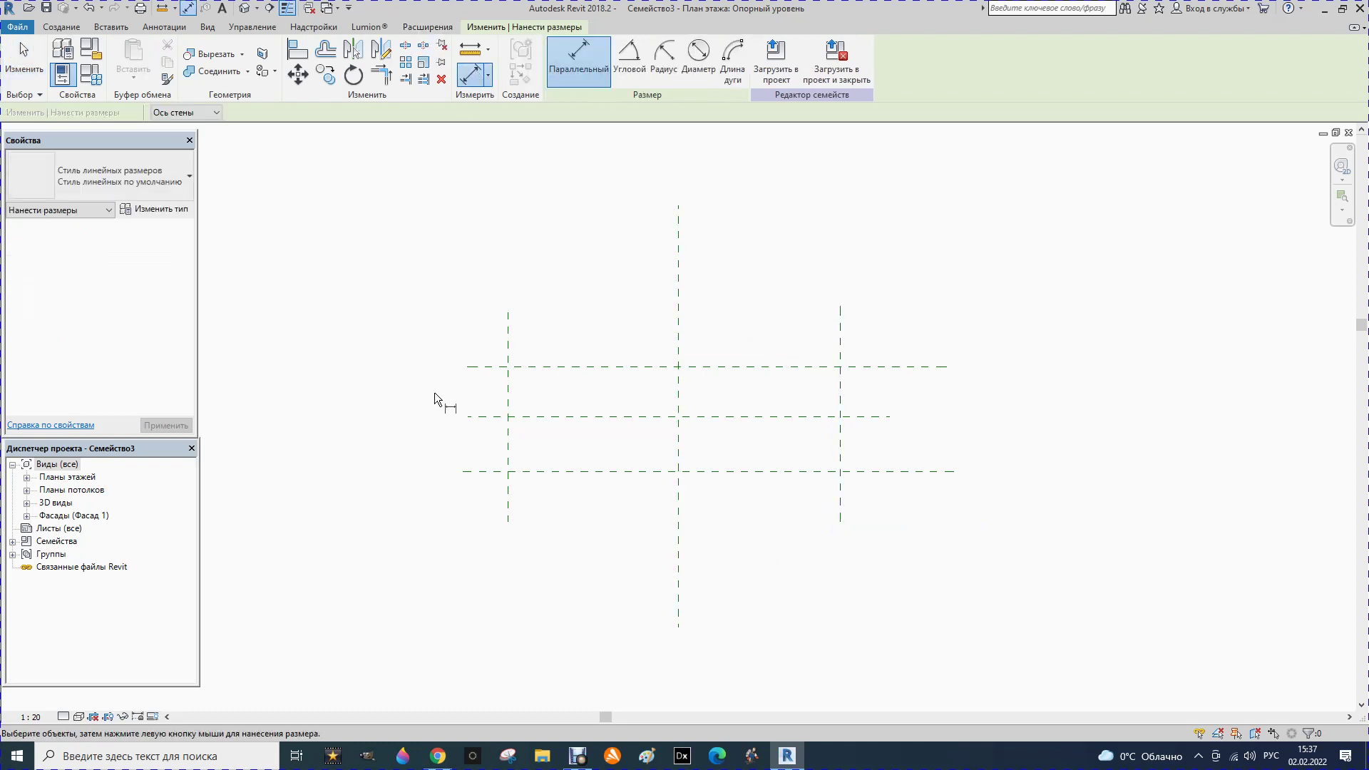
Step: Chain-dimension the three horizontal and three vertical planes and set both to EQ
{"action": "left_click", "coordinate": [537, 474]}
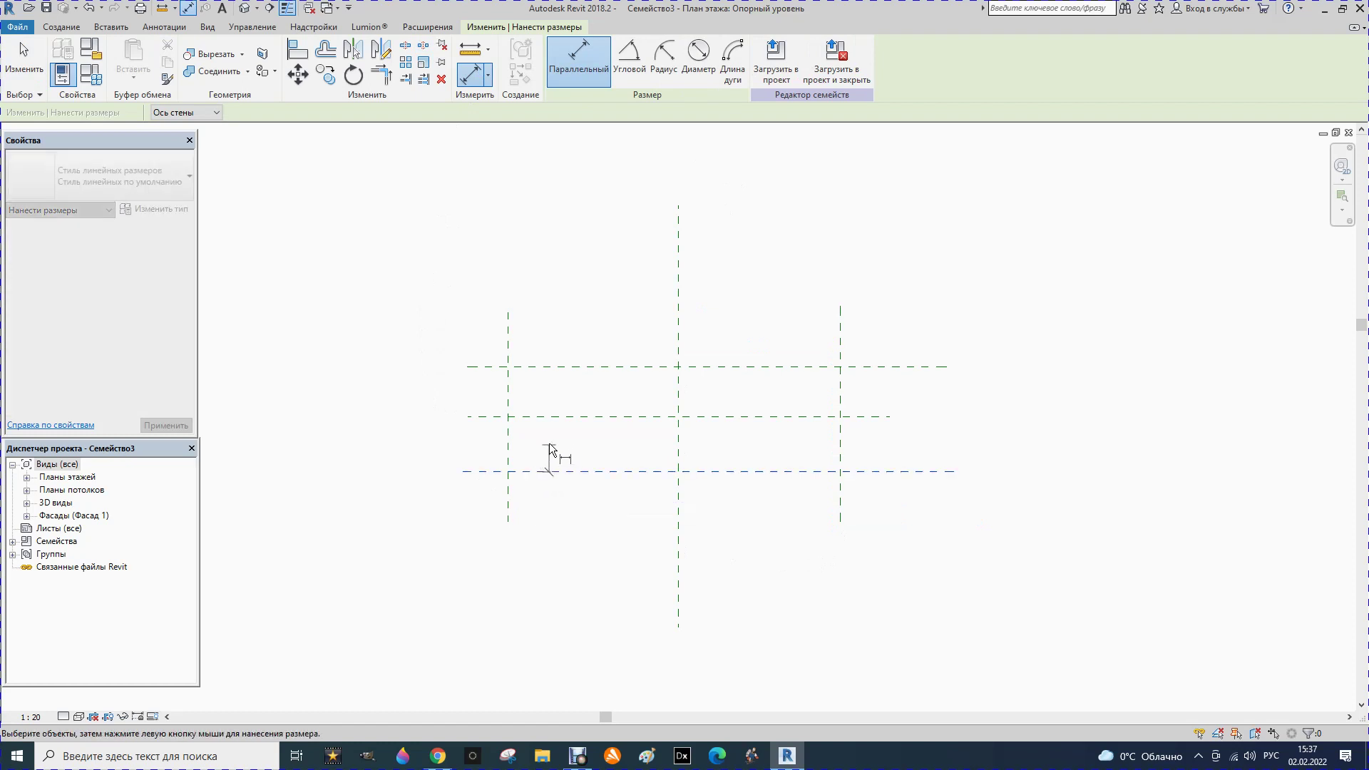
{"action": "left_click", "coordinate": [550, 416]}
{"action": "left_click", "coordinate": [550, 366]}
{"action": "left_click", "coordinate": [397, 354]}
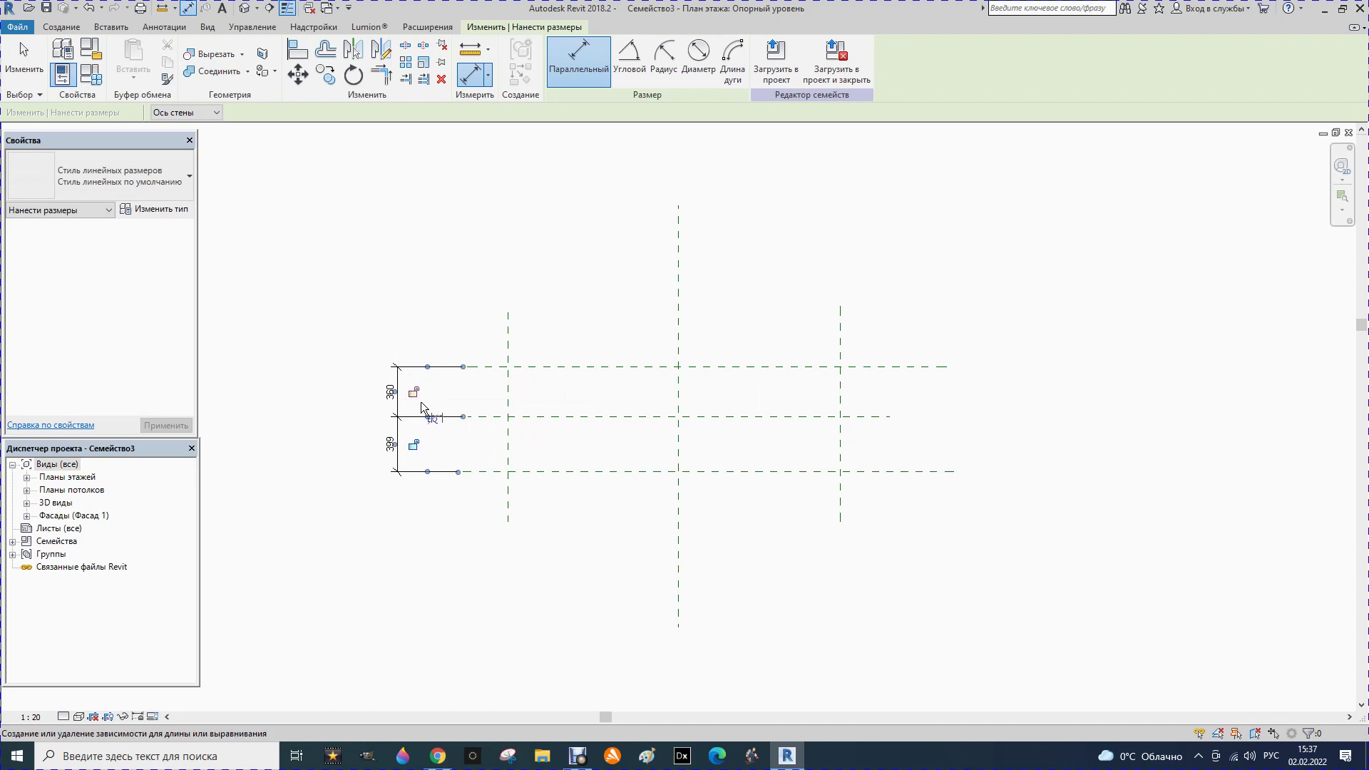
{"action": "left_click", "coordinate": [432, 418]}
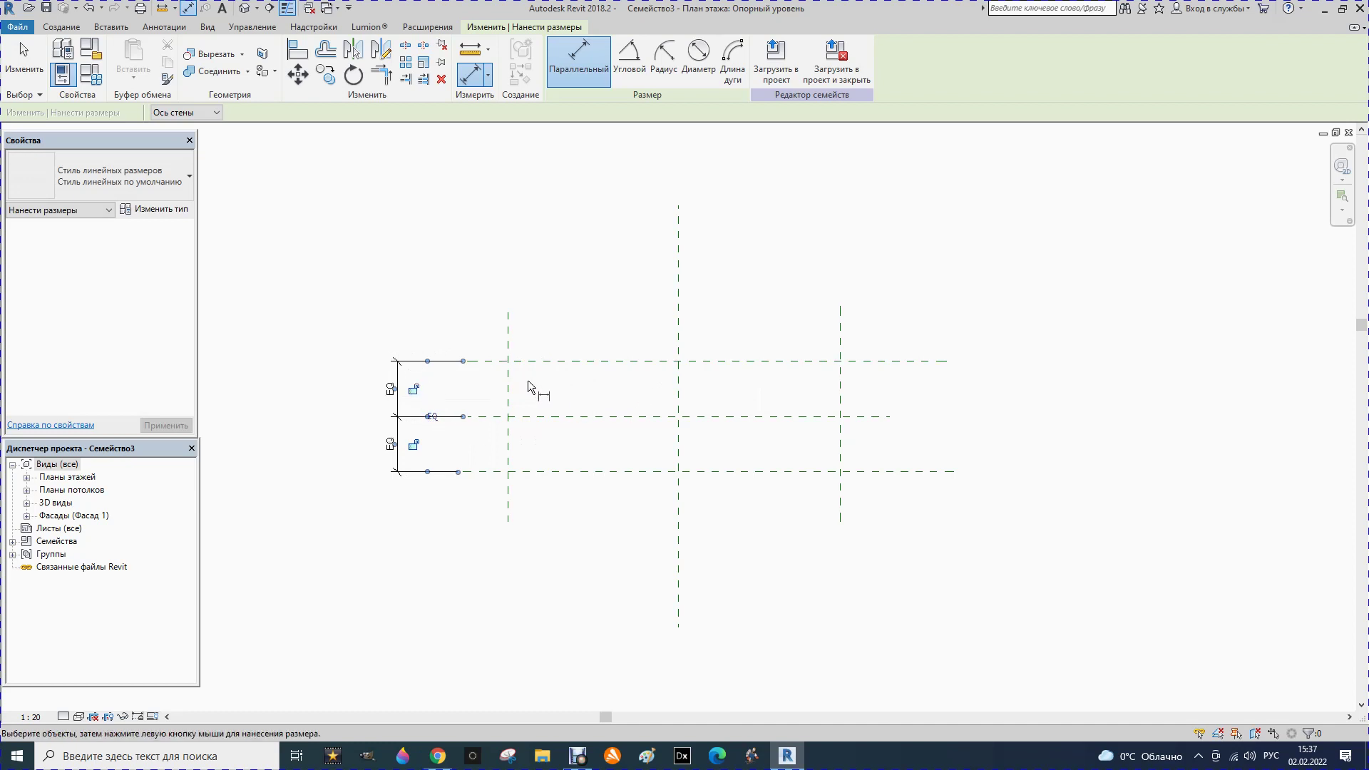
{"action": "left_click", "coordinate": [509, 388]}
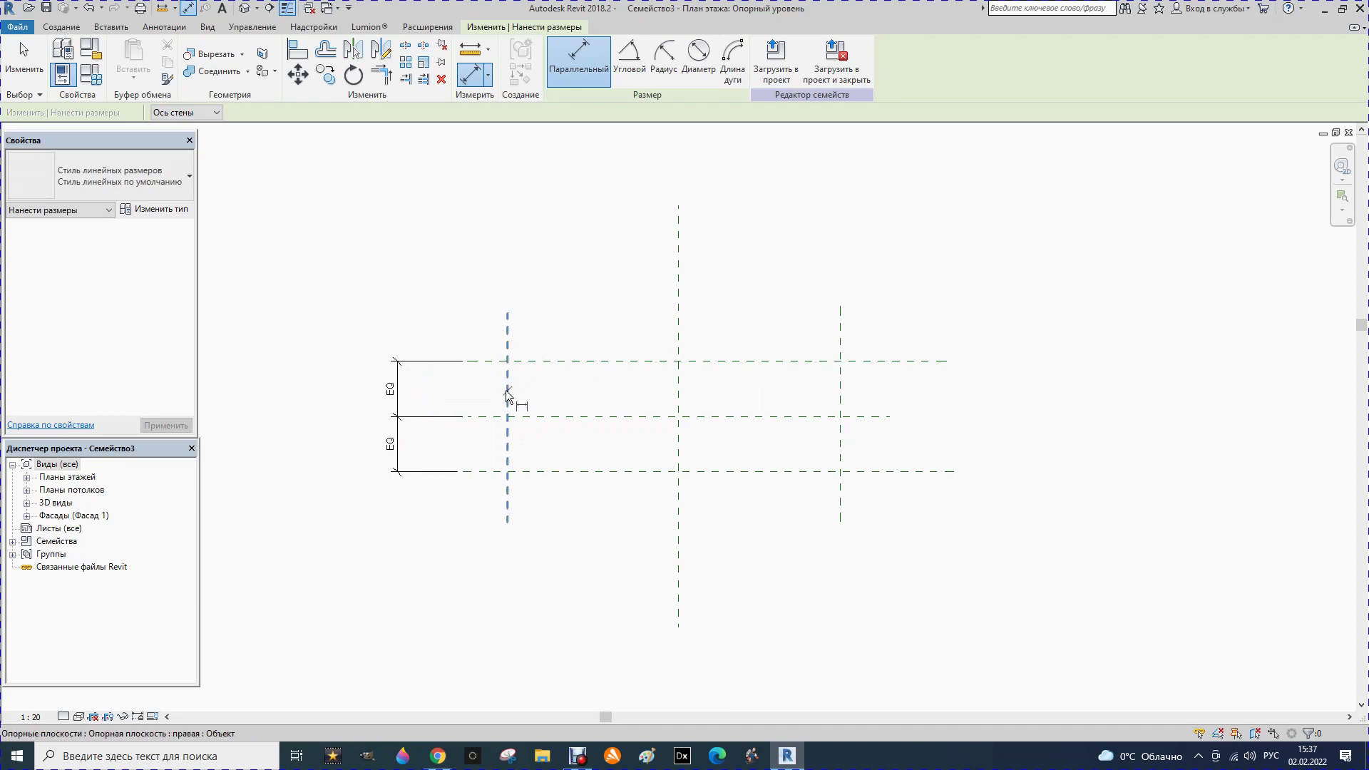
{"action": "left_click", "coordinate": [678, 392]}
{"action": "left_click", "coordinate": [839, 396]}
{"action": "left_click", "coordinate": [840, 280]}
{"action": "left_click", "coordinate": [673, 245]}
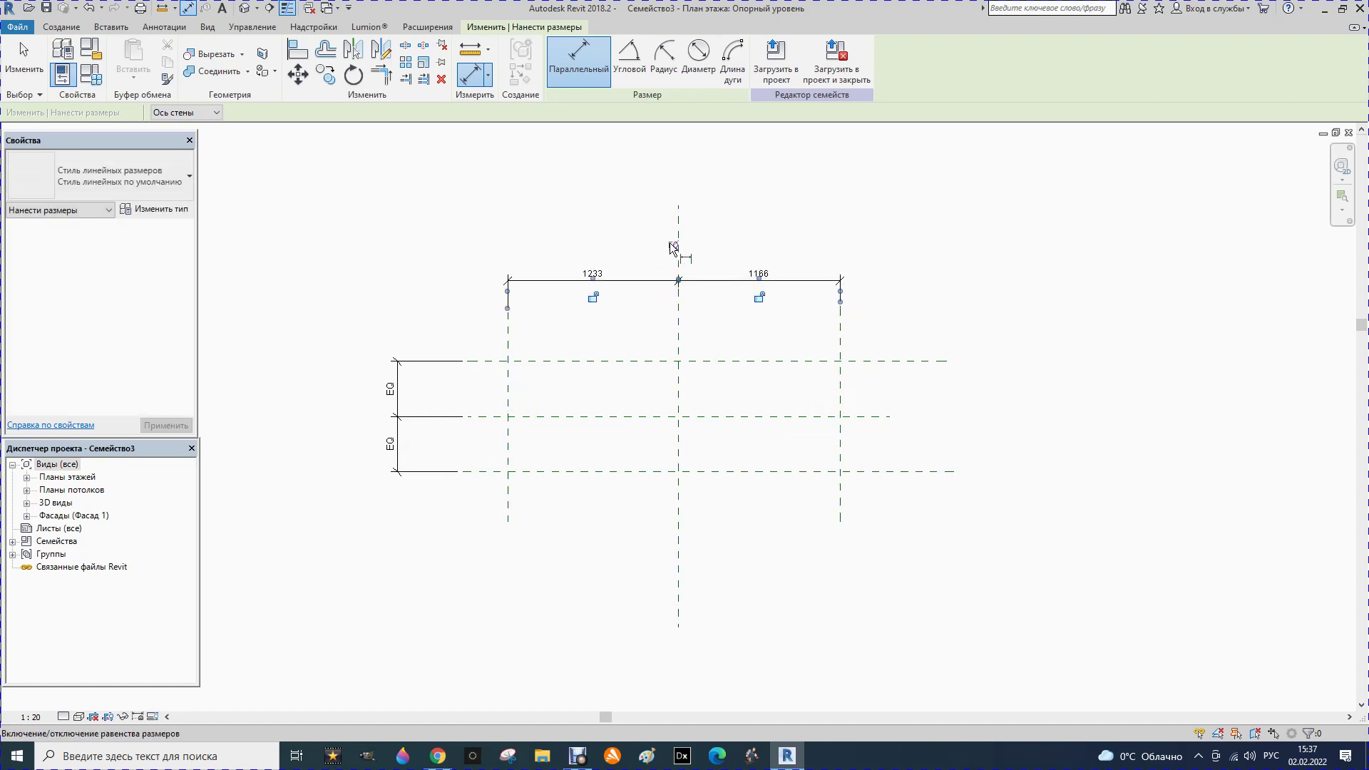
Step: Add overall dimensions of 798 across the horizontal planes and 2332 across the vertical
{"action": "left_click", "coordinate": [572, 470]}
{"action": "left_click", "coordinate": [579, 361]}
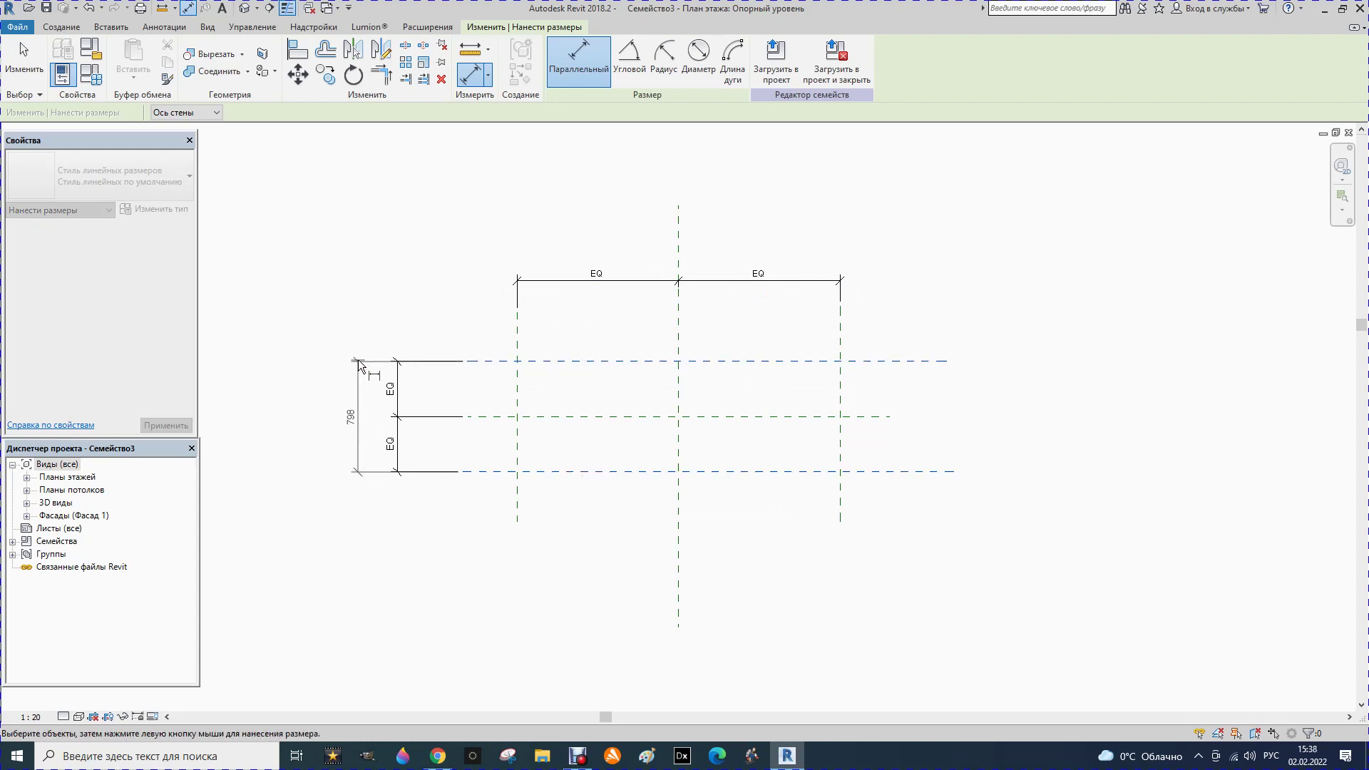
{"action": "left_click", "coordinate": [351, 359]}
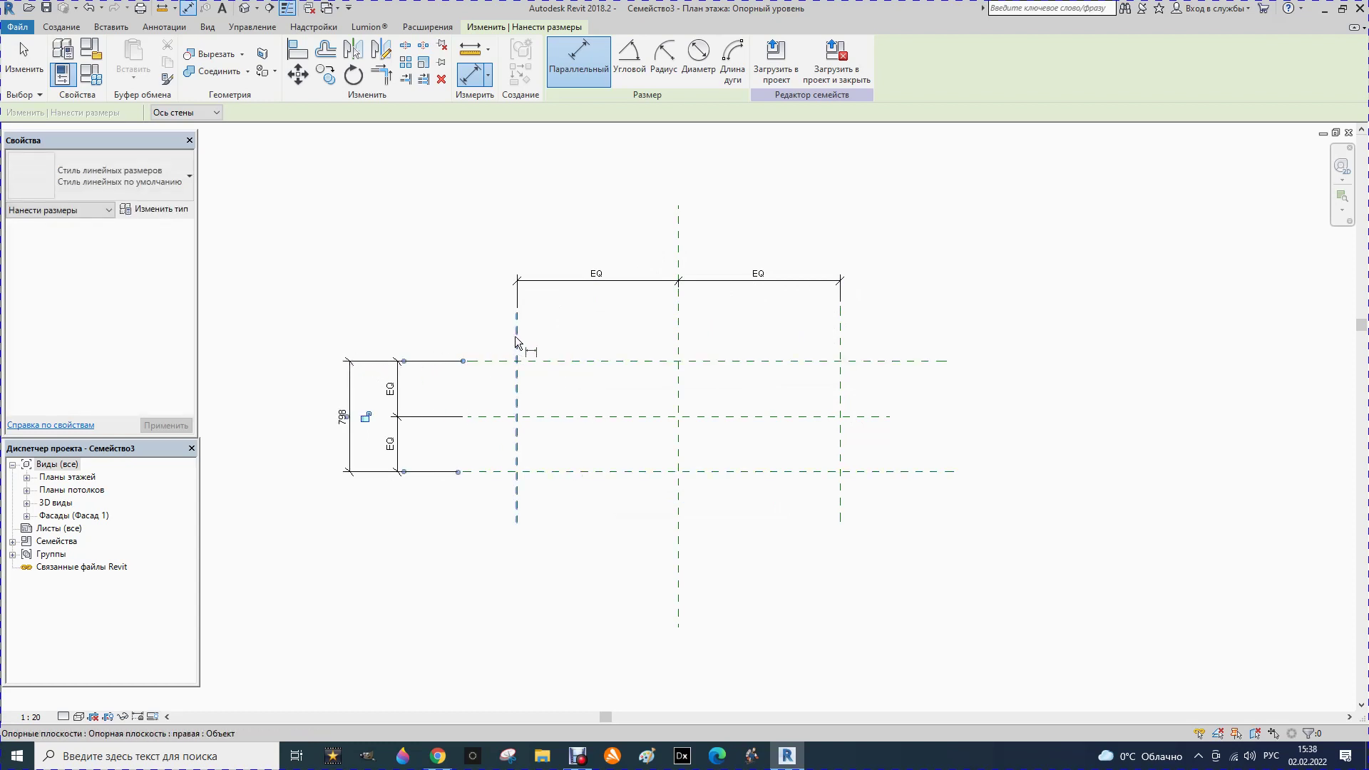
{"action": "left_click", "coordinate": [517, 337]}
{"action": "left_click", "coordinate": [840, 340]}
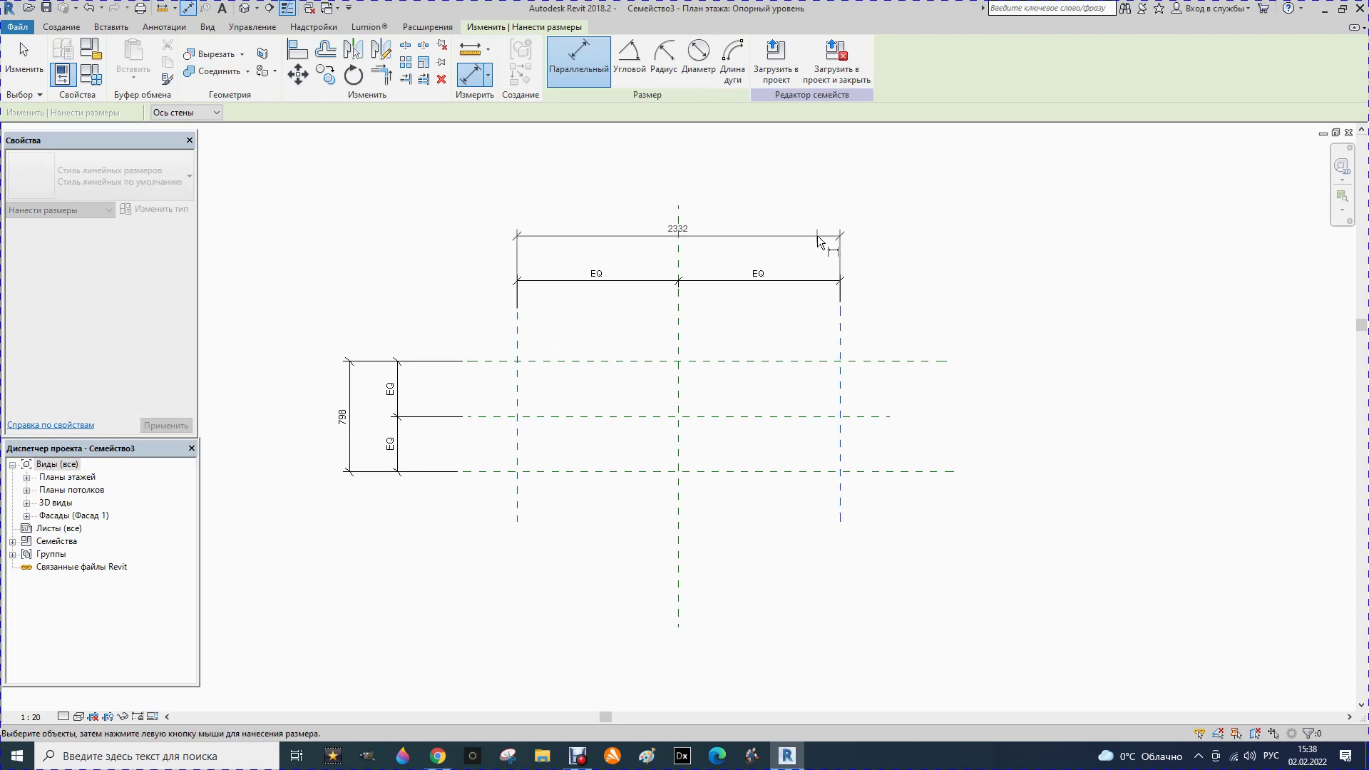
{"action": "left_click", "coordinate": [818, 238]}
{"action": "key", "text": "Escape"}
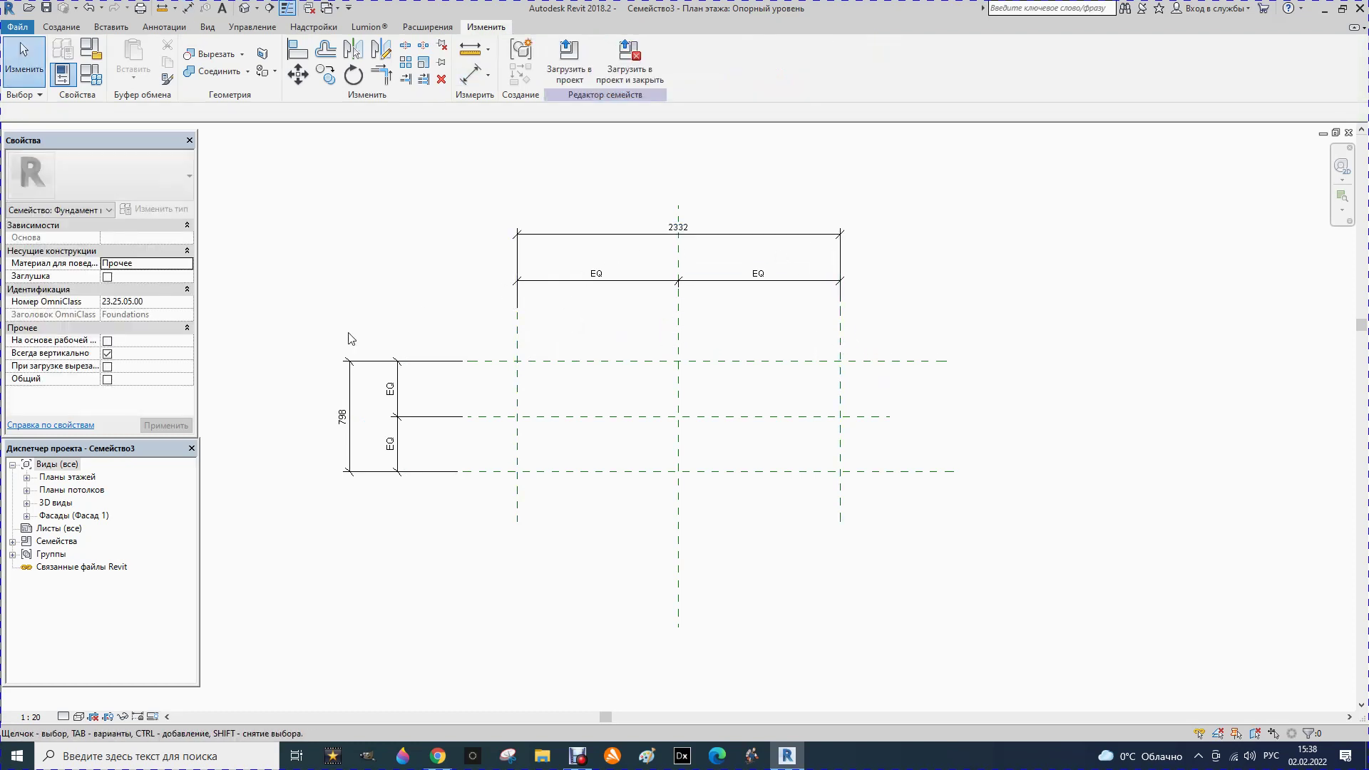
{"action": "left_click", "coordinate": [644, 242]}
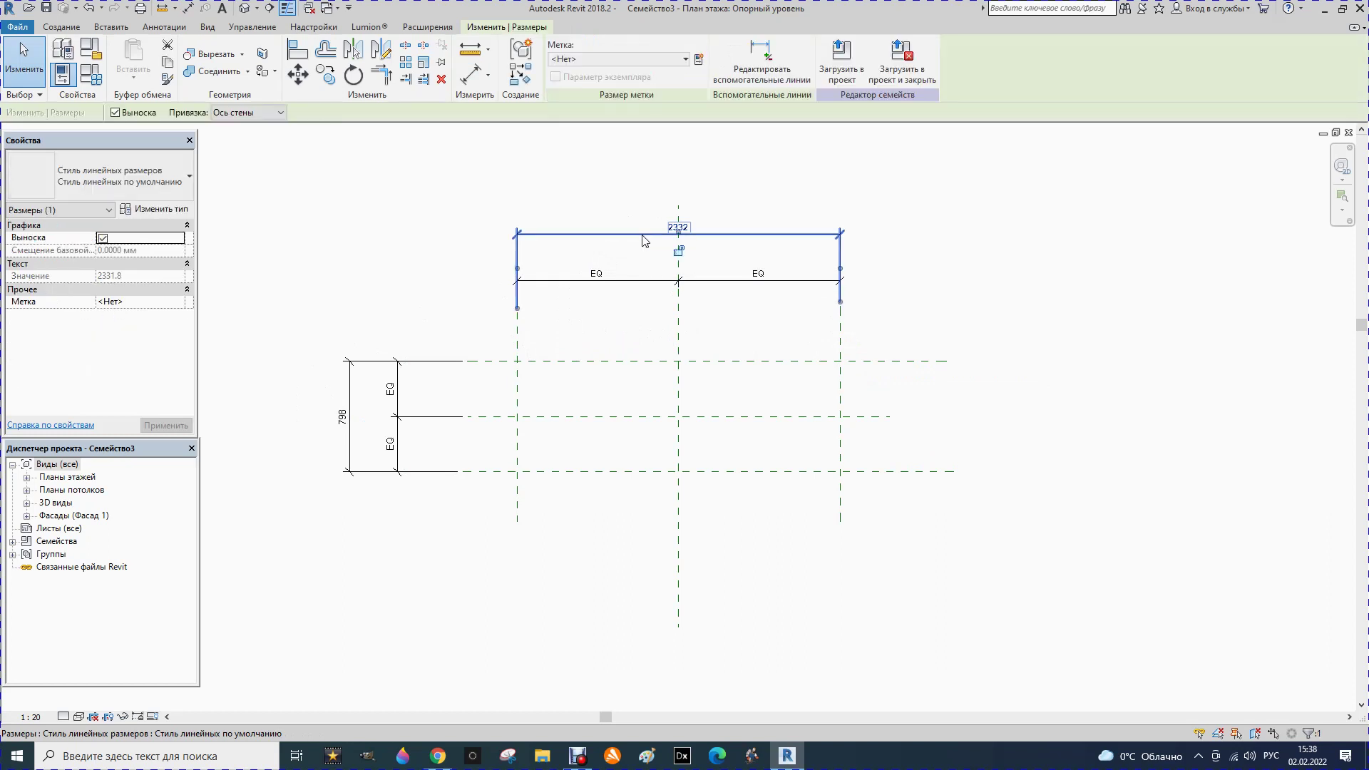
Step: Label the 2332 overall dimension with the instance parameter L
{"action": "left_click", "coordinate": [696, 64]}
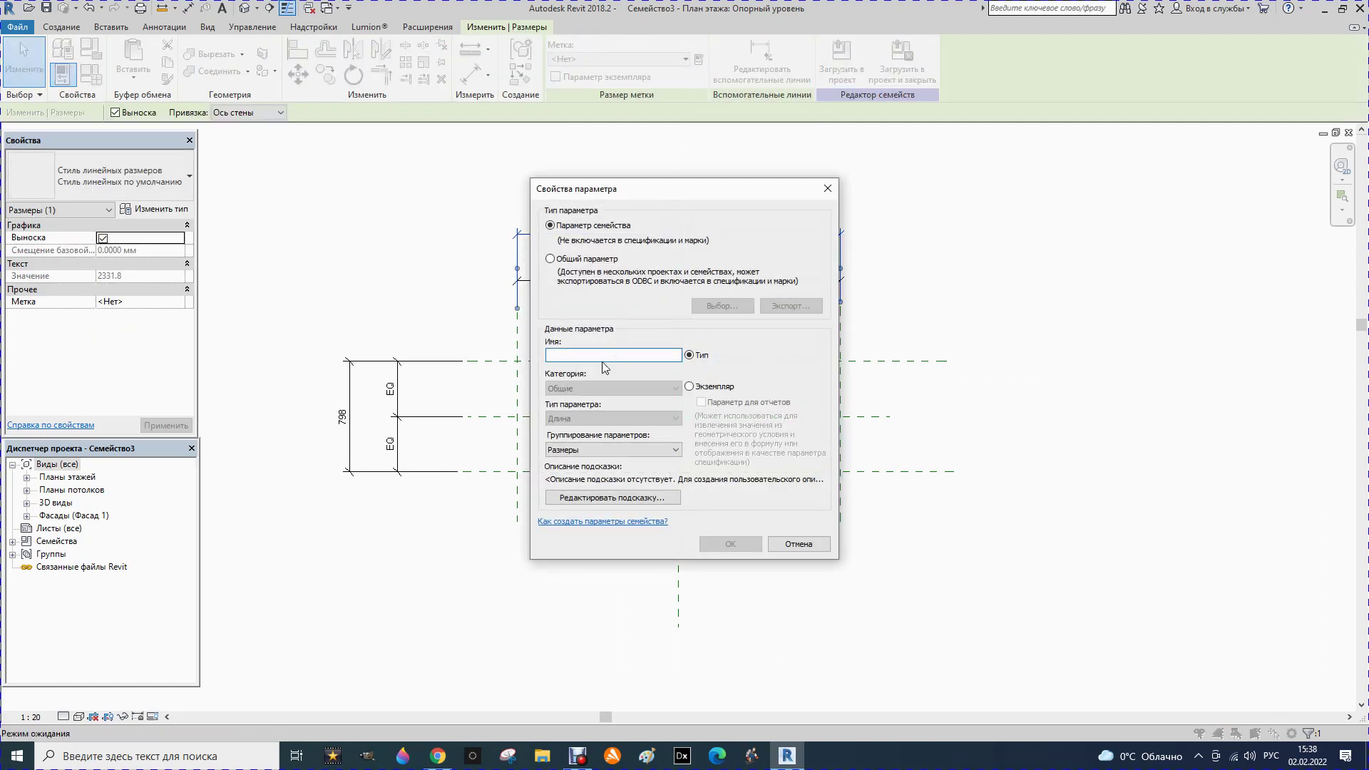
{"action": "type", "text": "L"}
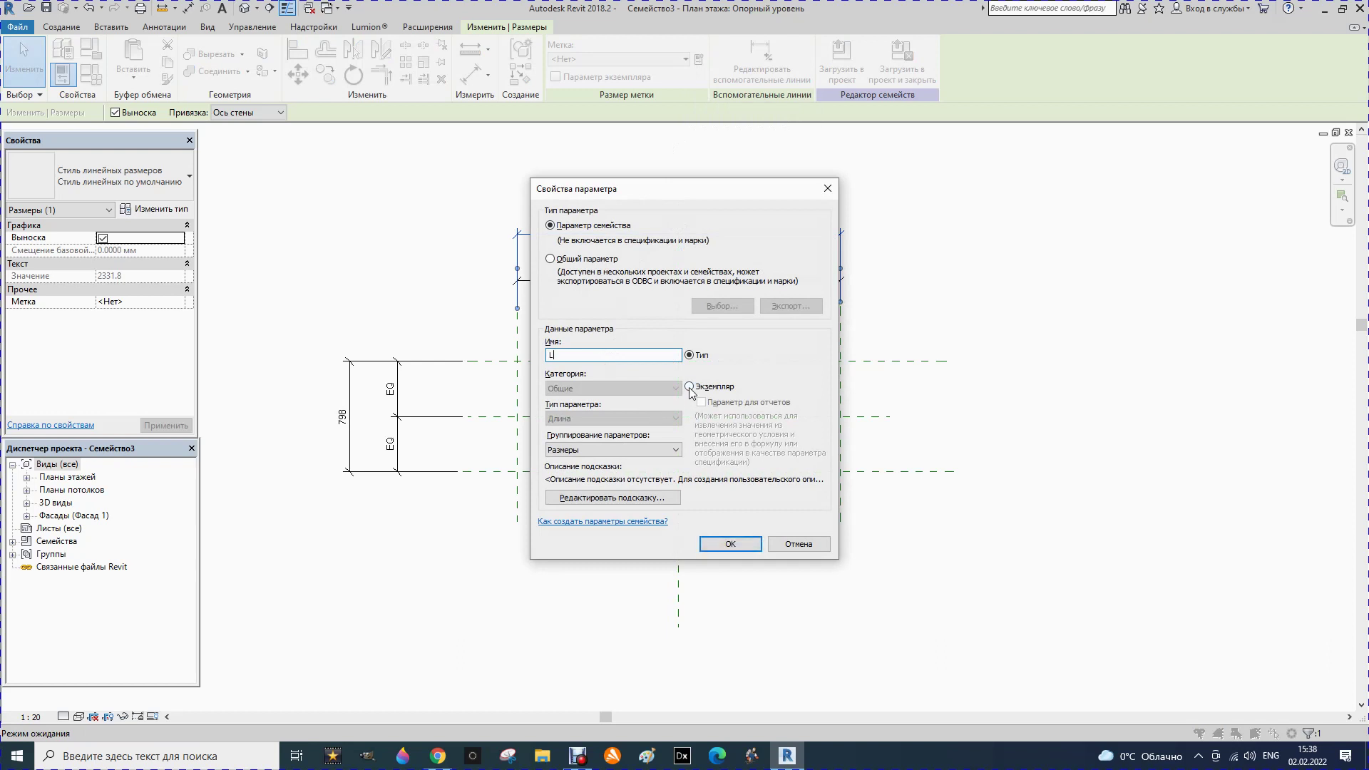
{"action": "left_click", "coordinate": [689, 387]}
{"action": "left_click", "coordinate": [729, 544]}
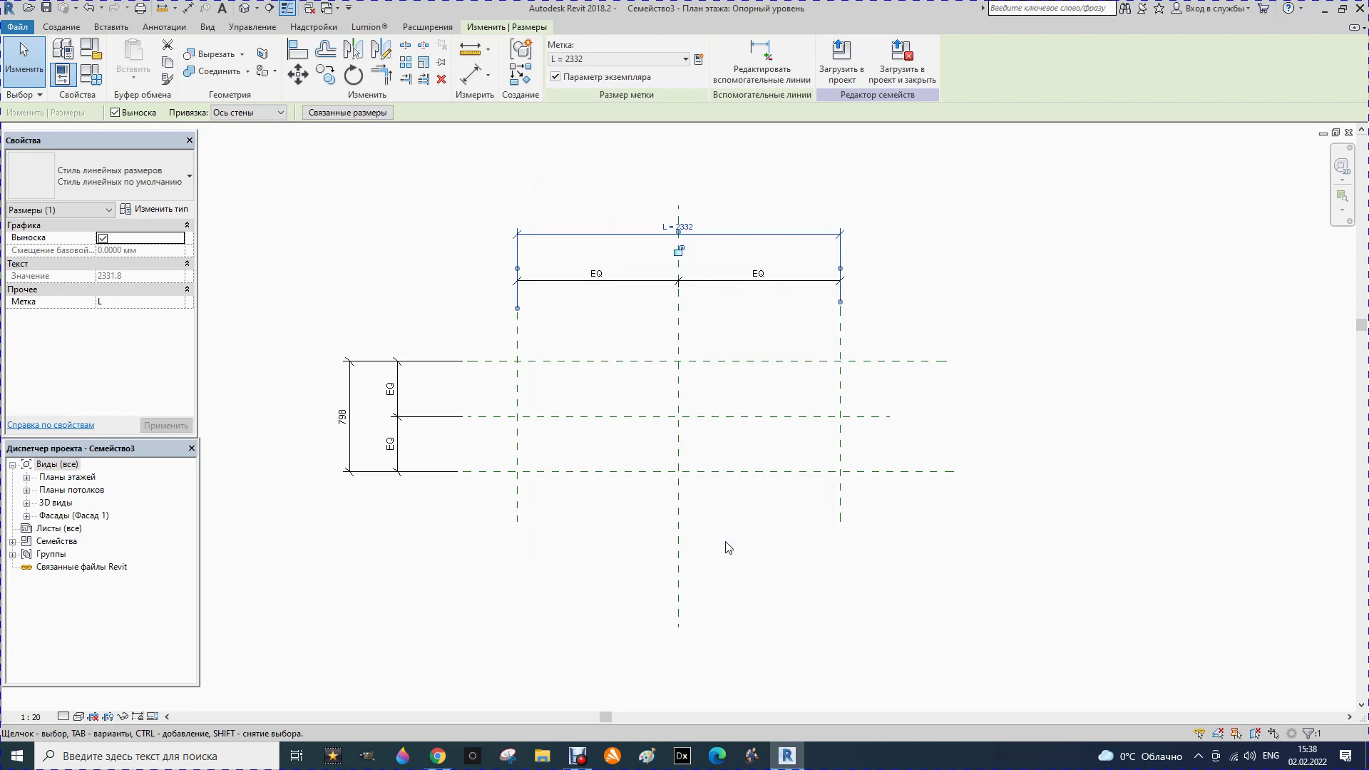
Step: Label the 798 overall dimension with the instance parameter B
{"action": "left_click", "coordinate": [349, 441]}
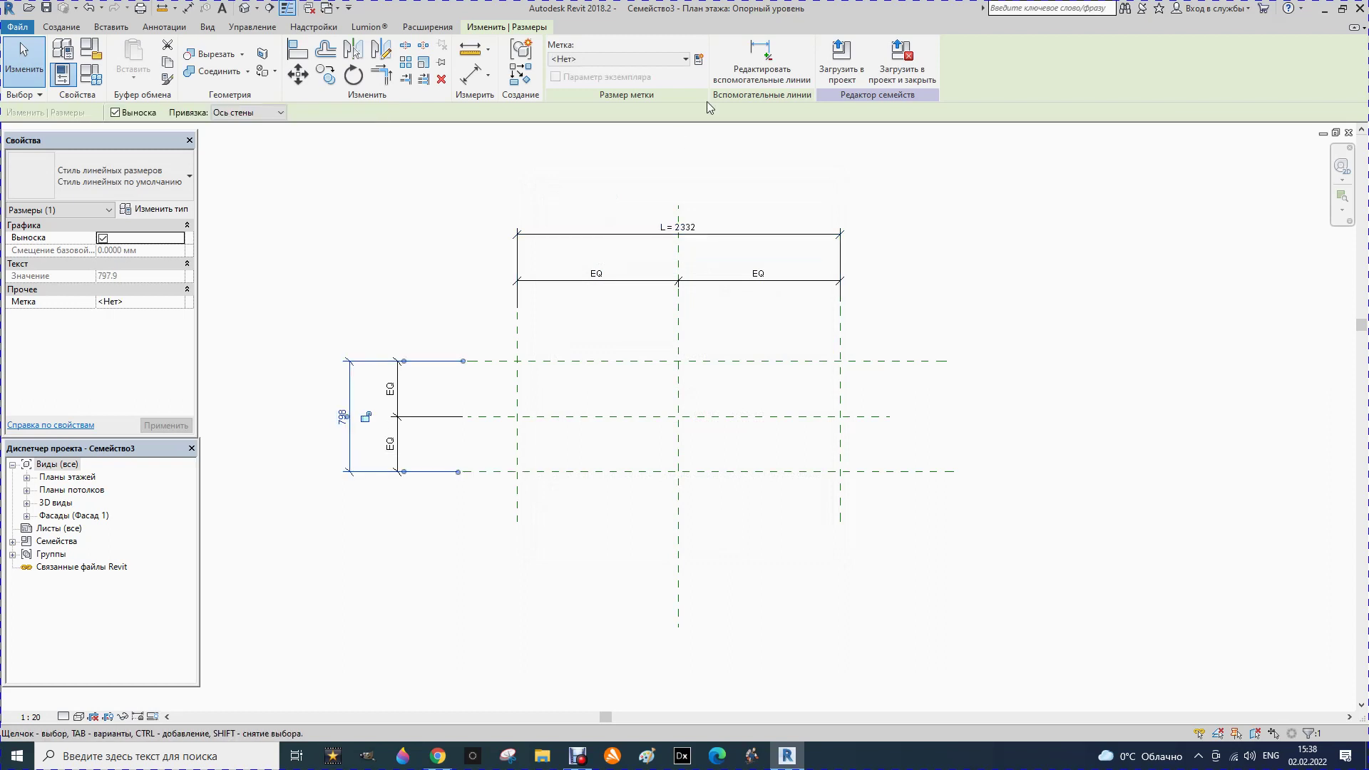
{"action": "left_click", "coordinate": [699, 59]}
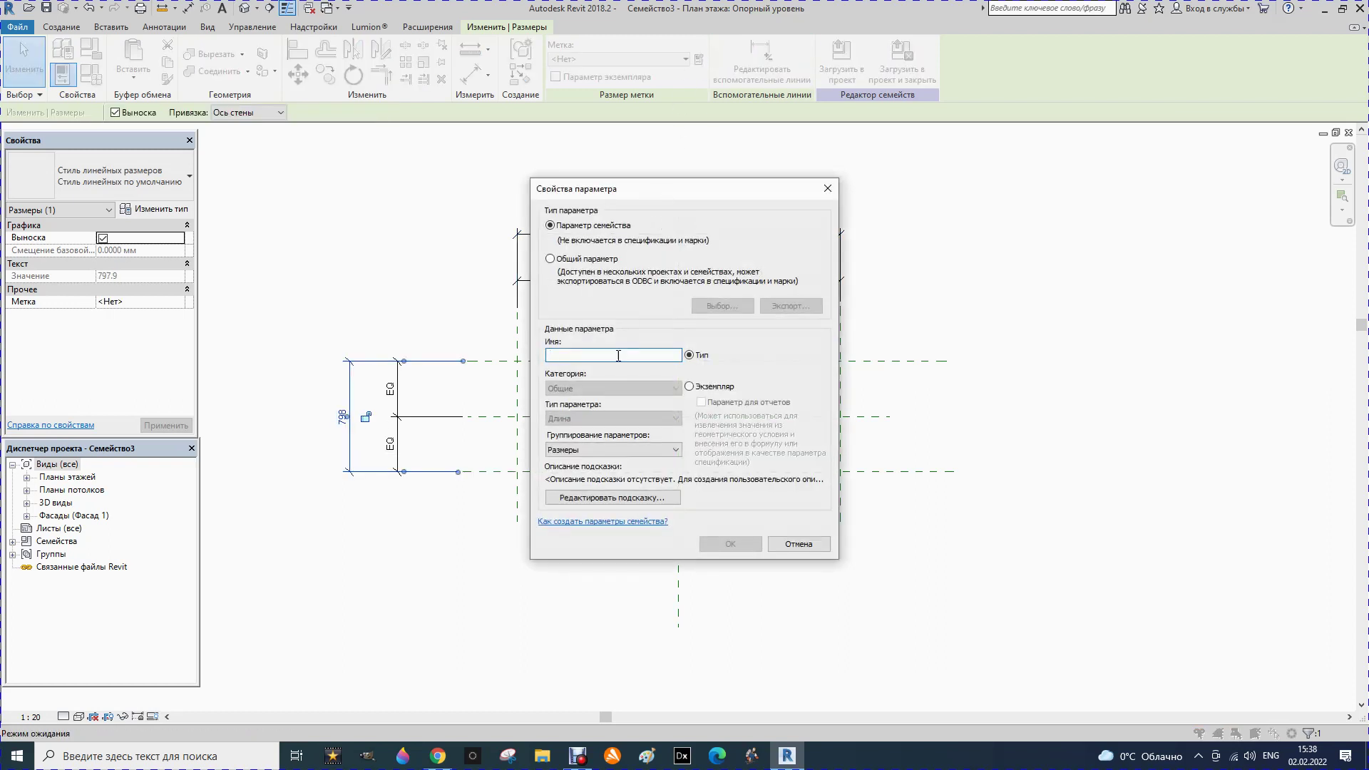
{"action": "type", "text": "В"}
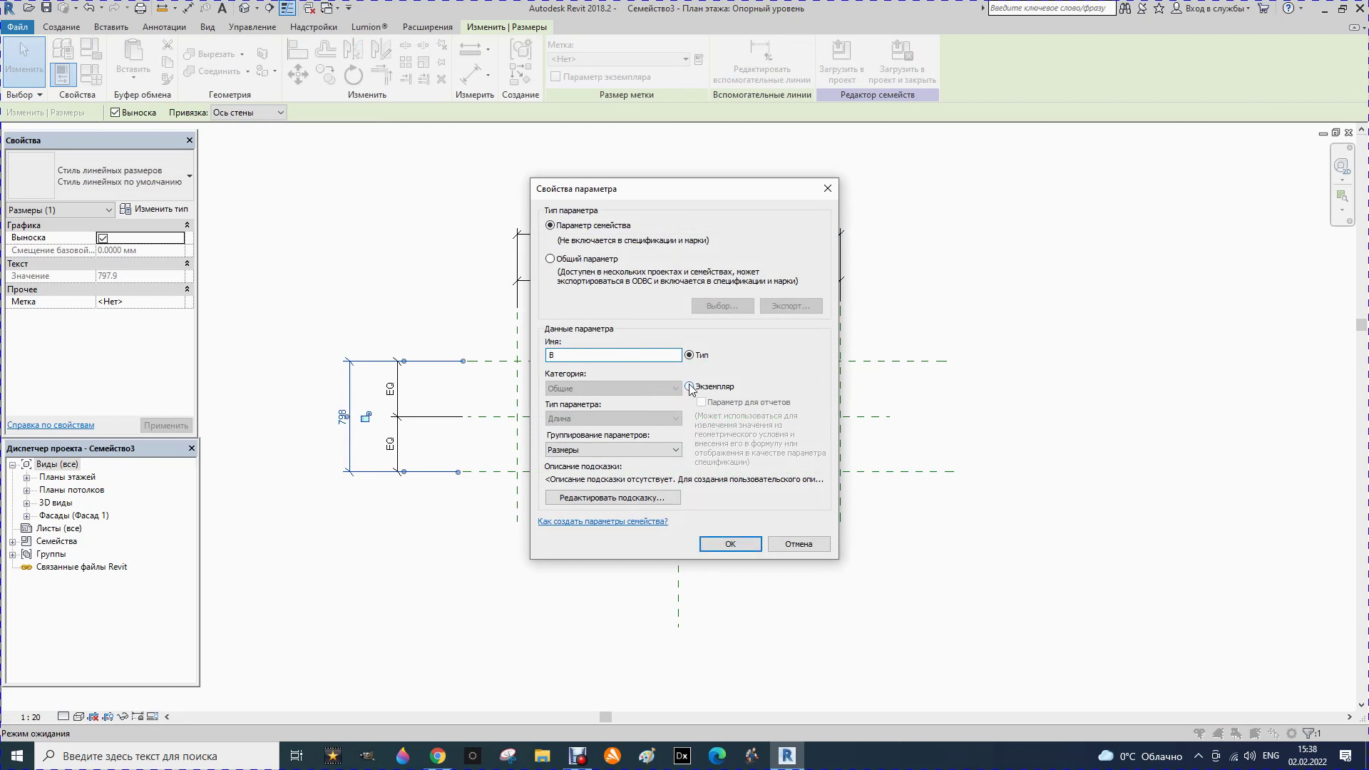
{"action": "left_click", "coordinate": [689, 387]}
{"action": "left_click", "coordinate": [729, 544]}
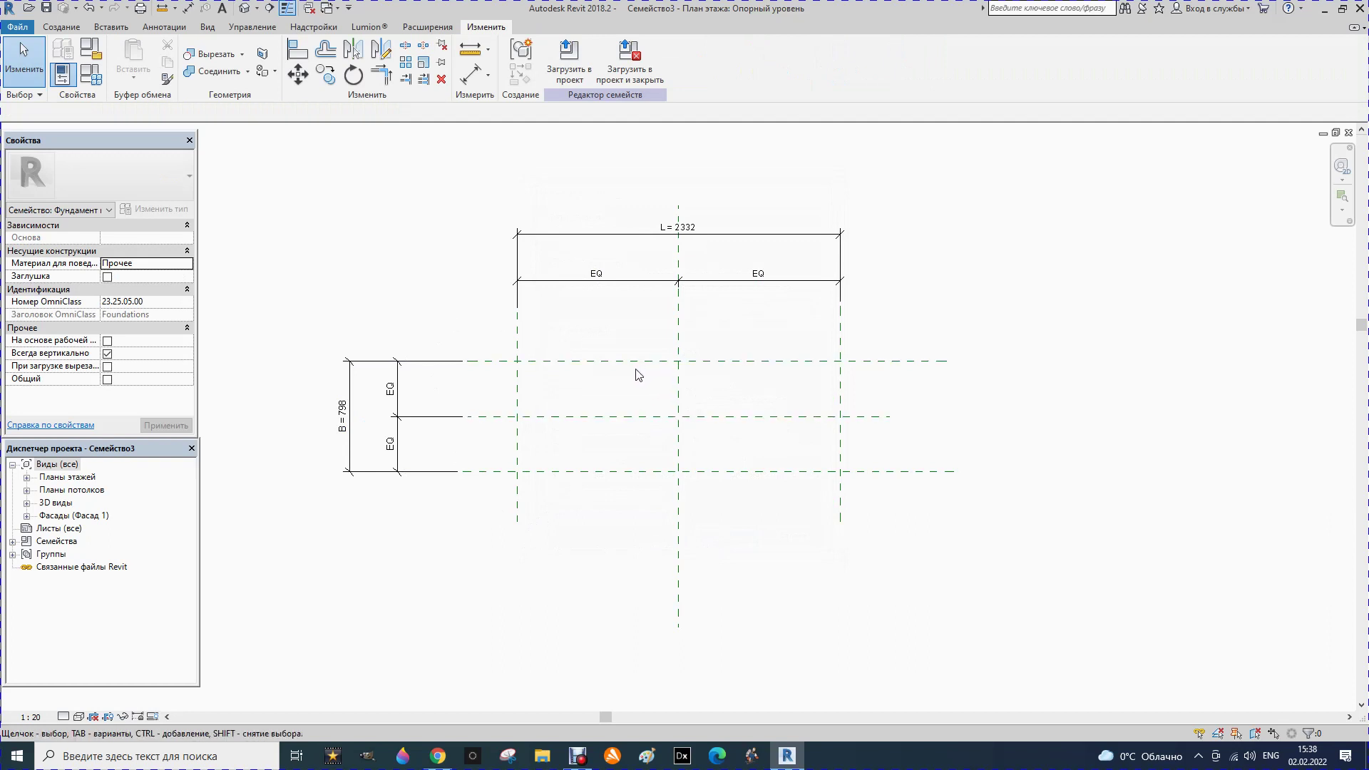
{"action": "left_click", "coordinate": [26, 515]}
Step: In the Front elevation, add a horizontal reference plane about 907 above the level named 'высота'
{"action": "double_click", "coordinate": [71, 554]}
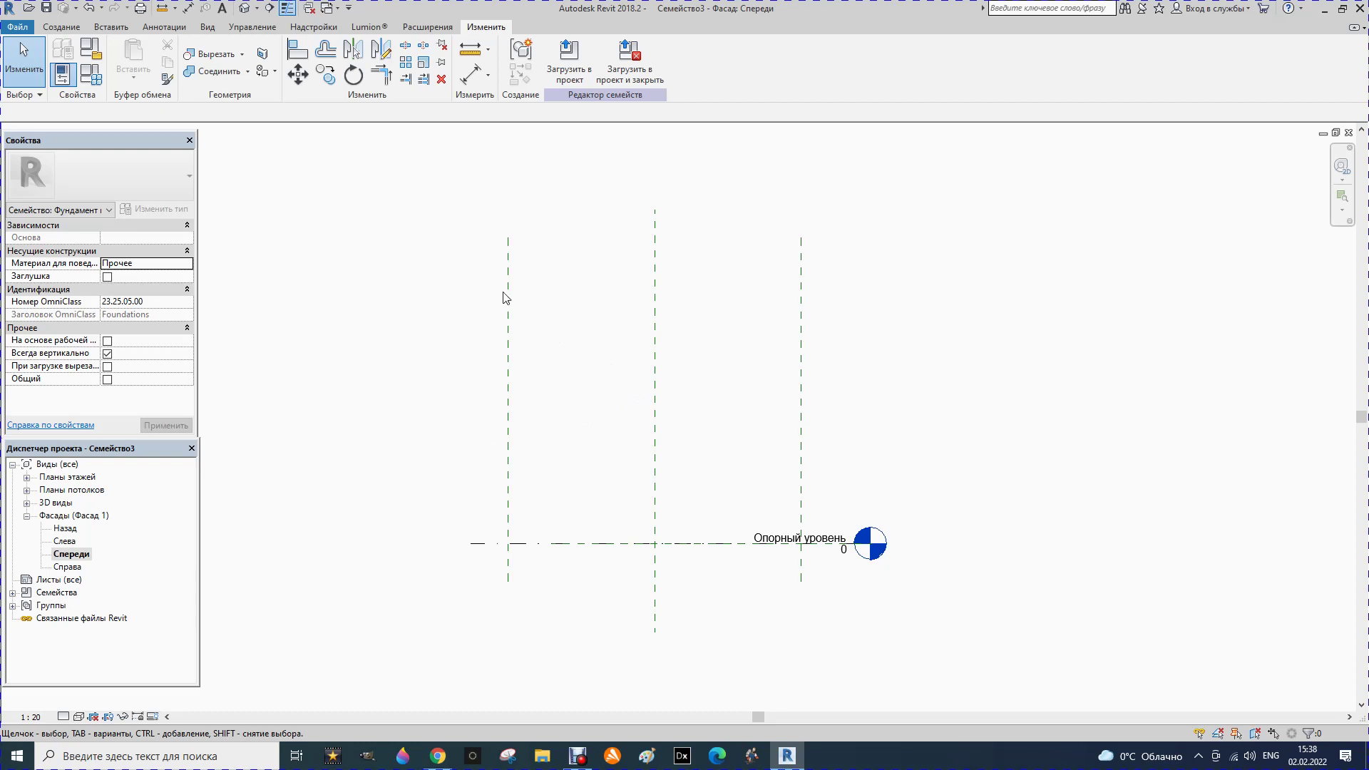
{"action": "left_click", "coordinate": [61, 27]}
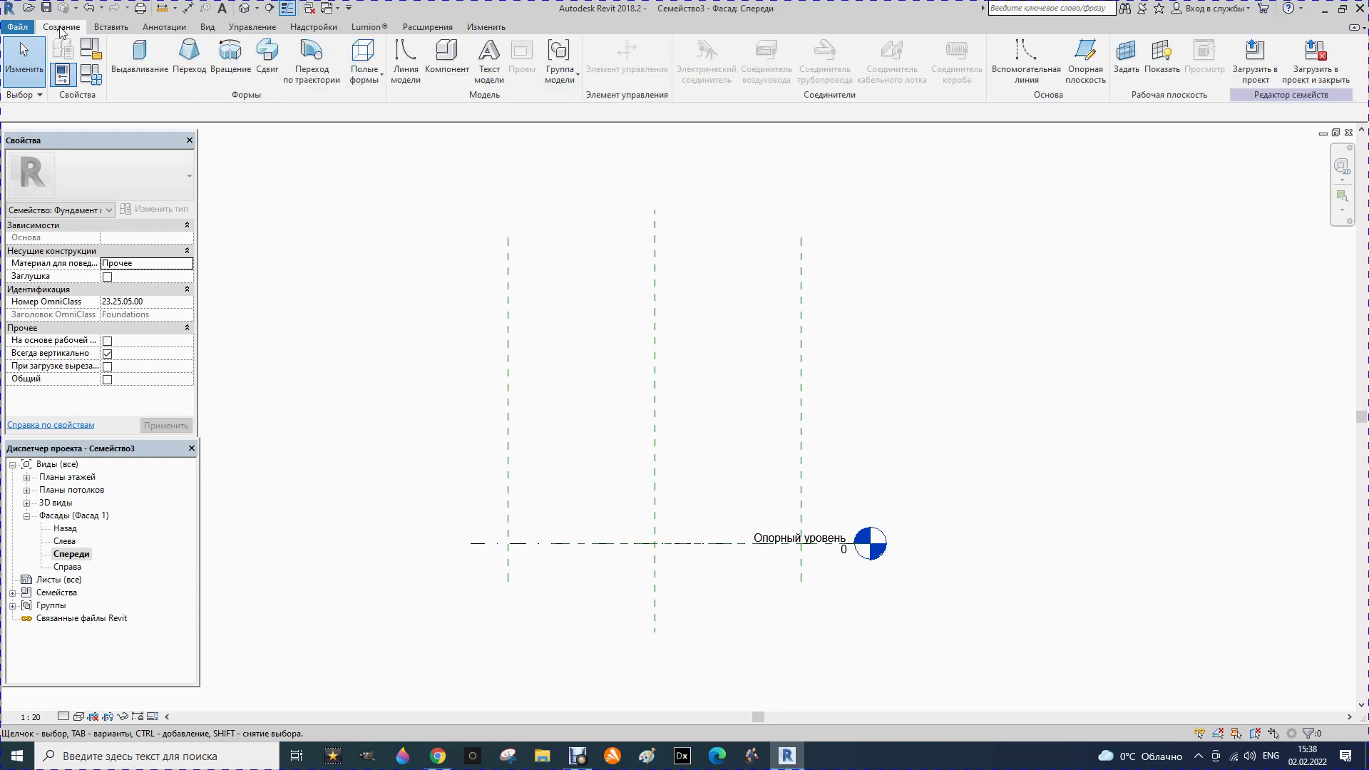
{"action": "left_click", "coordinate": [1089, 59]}
{"action": "left_click", "coordinate": [420, 429]}
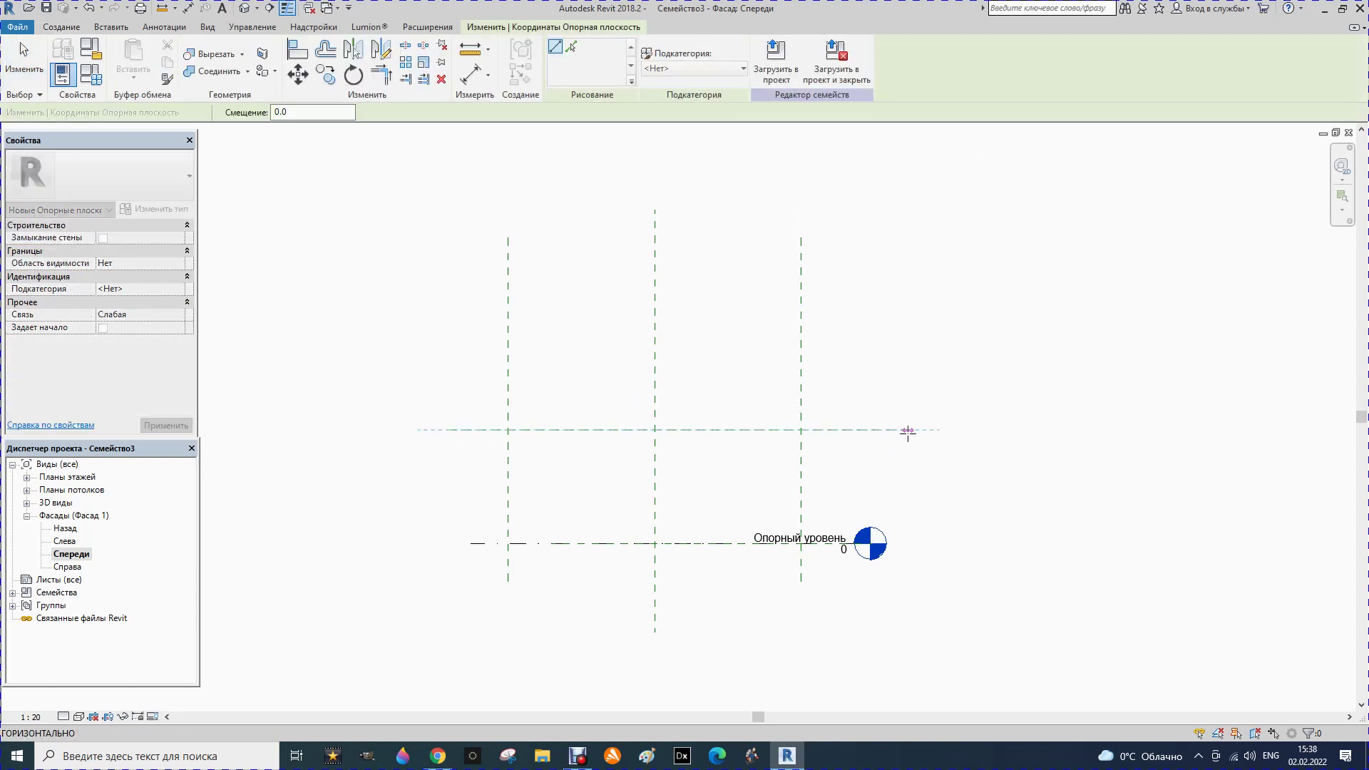
{"action": "left_click", "coordinate": [908, 431]}
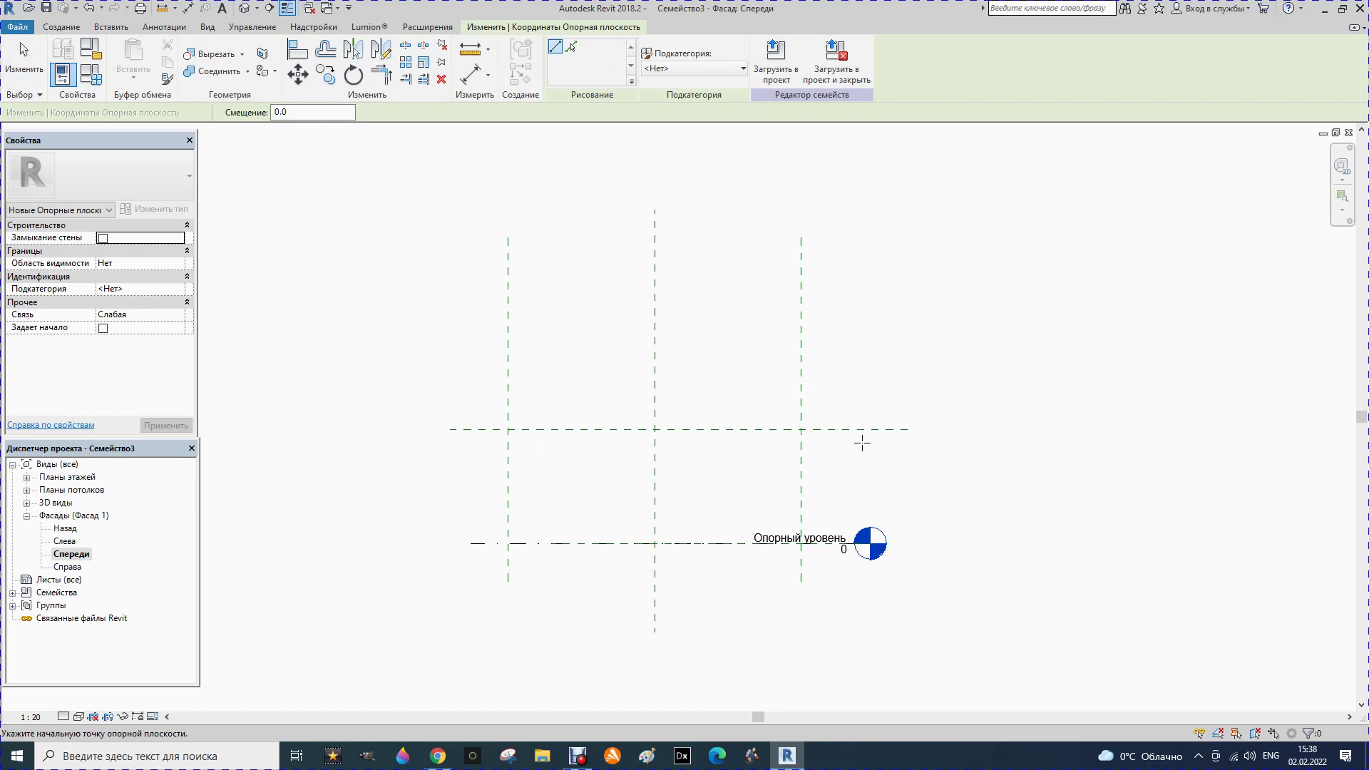
{"action": "key", "text": "Escape"}
{"action": "key", "text": "Escape"}
{"action": "left_click", "coordinate": [860, 435]}
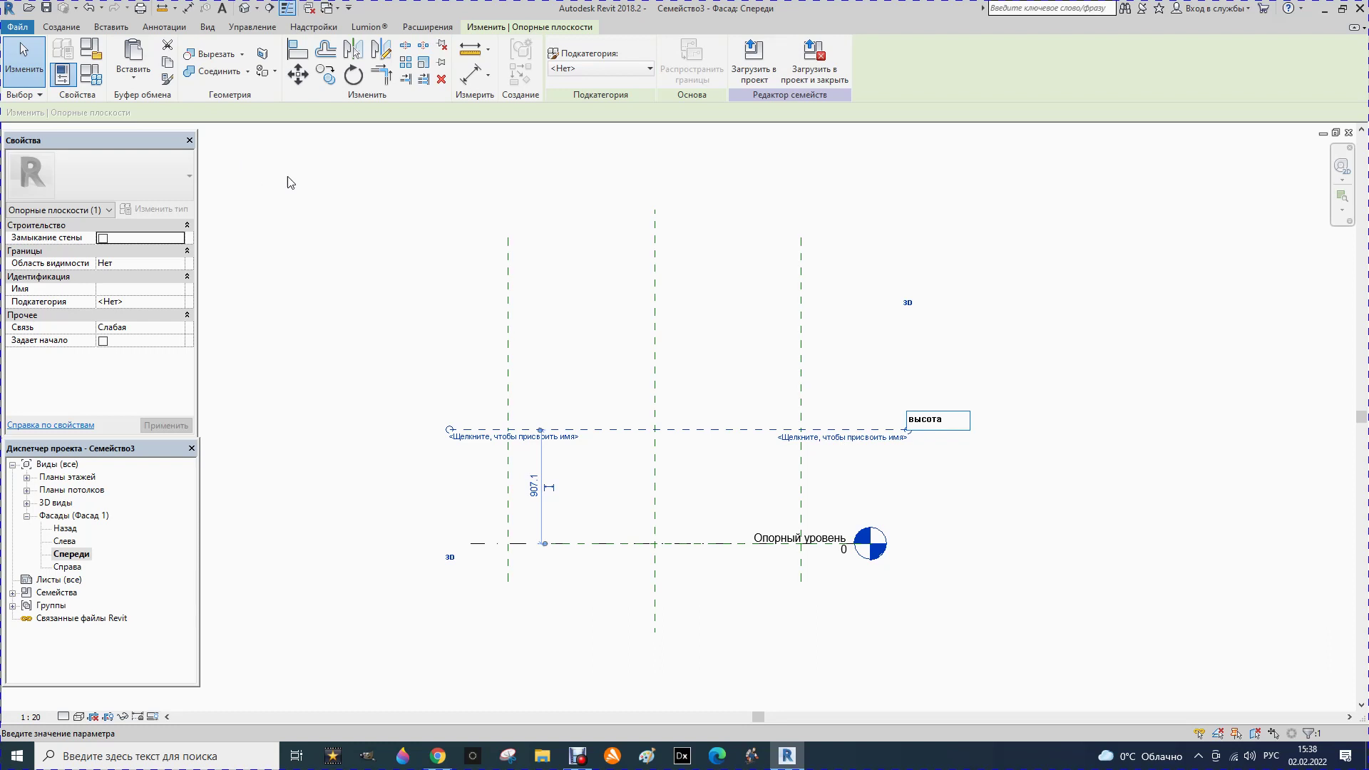
{"action": "key", "text": "Return"}
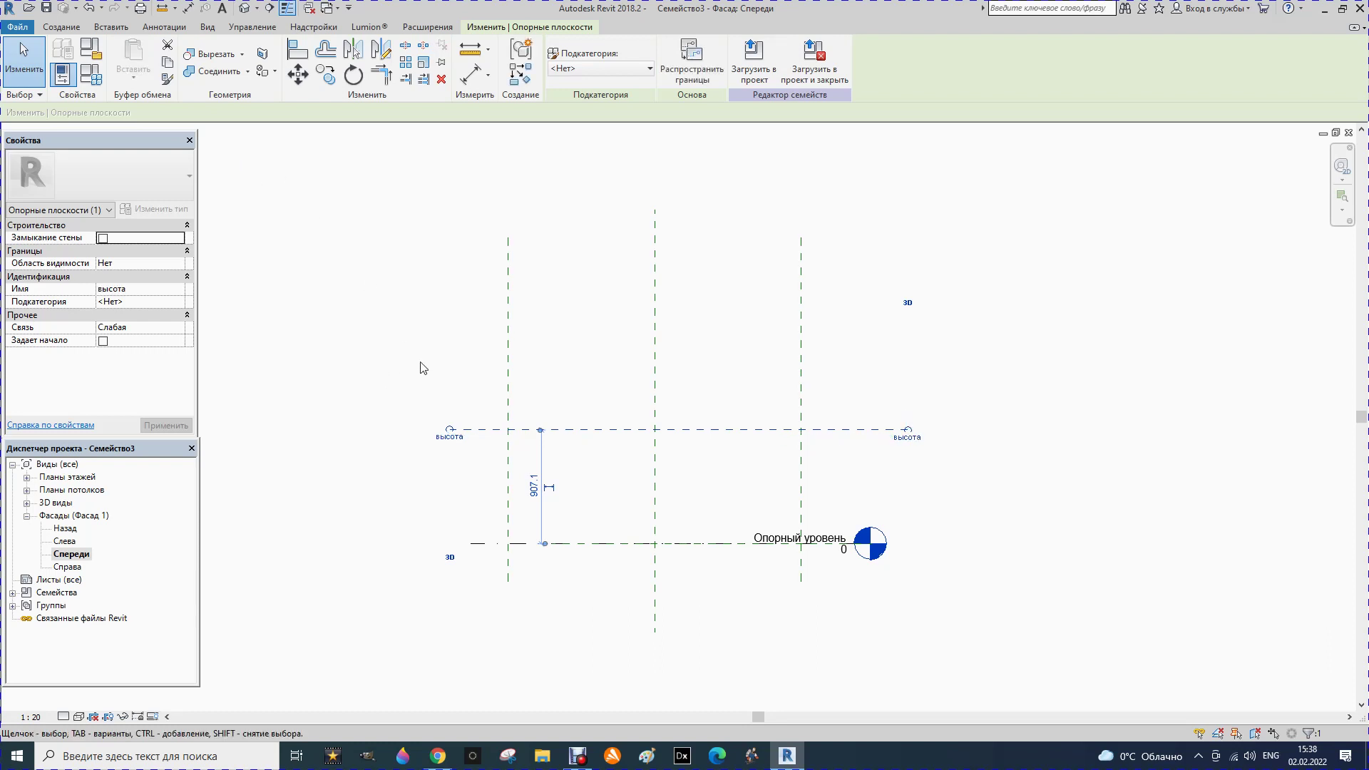
{"action": "left_click", "coordinate": [470, 73]}
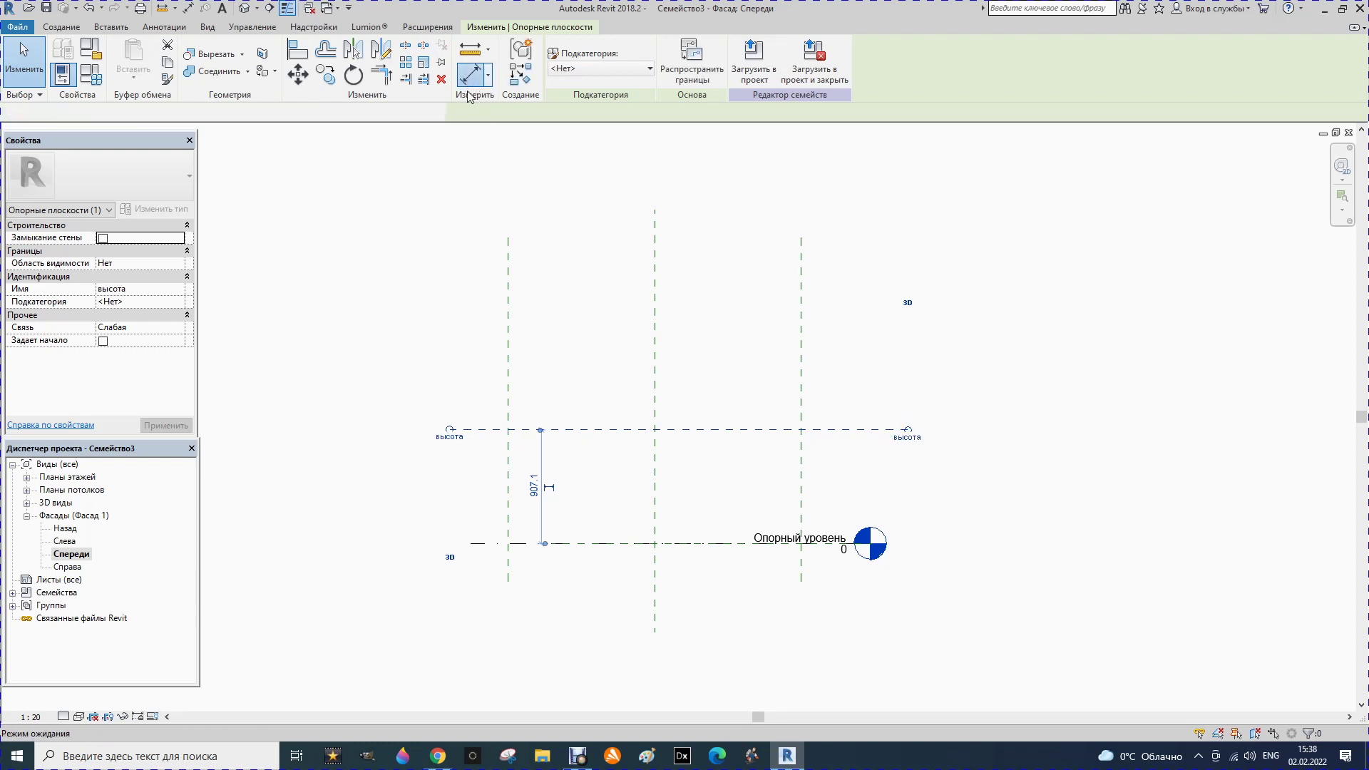
Step: Dimension the 907 height from the reference level to the 'высота' plane
{"action": "left_click", "coordinate": [481, 543]}
{"action": "left_click", "coordinate": [482, 430]}
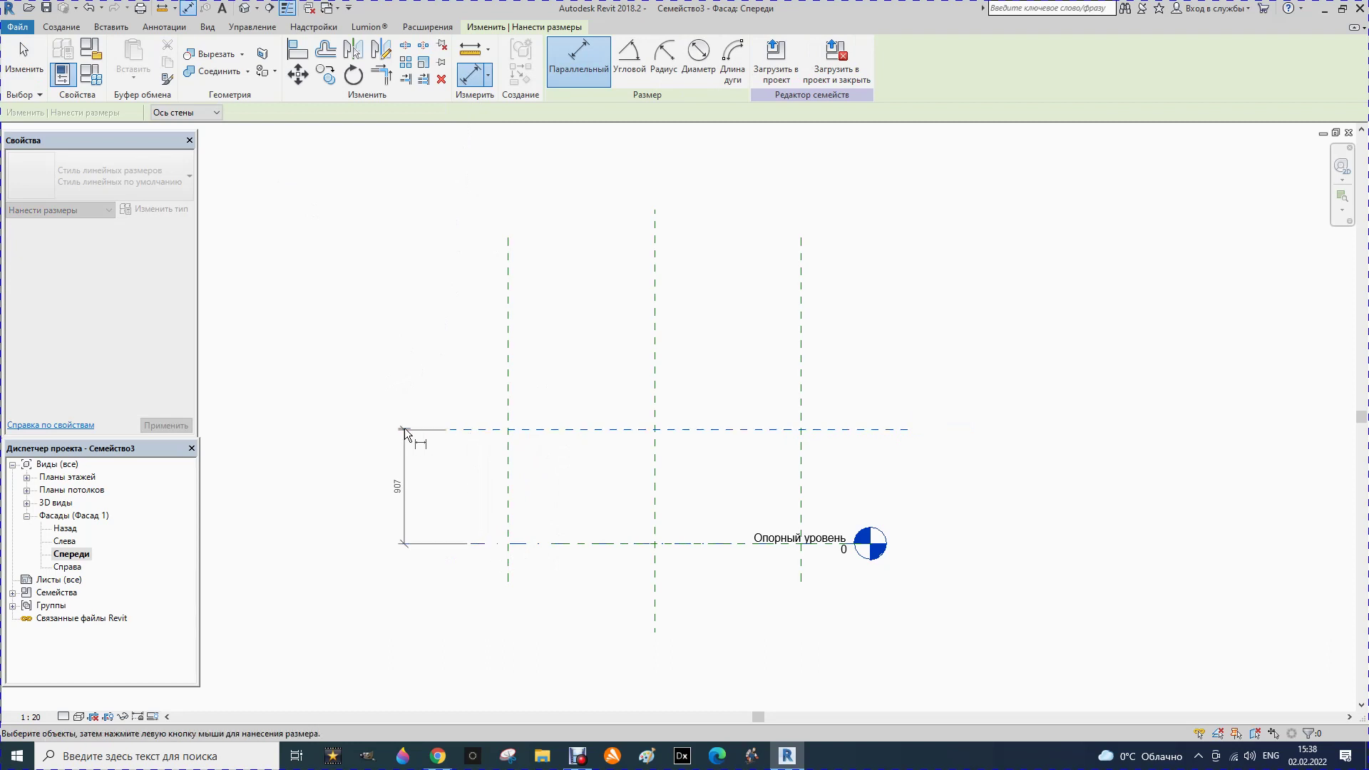
{"action": "left_click", "coordinate": [405, 427]}
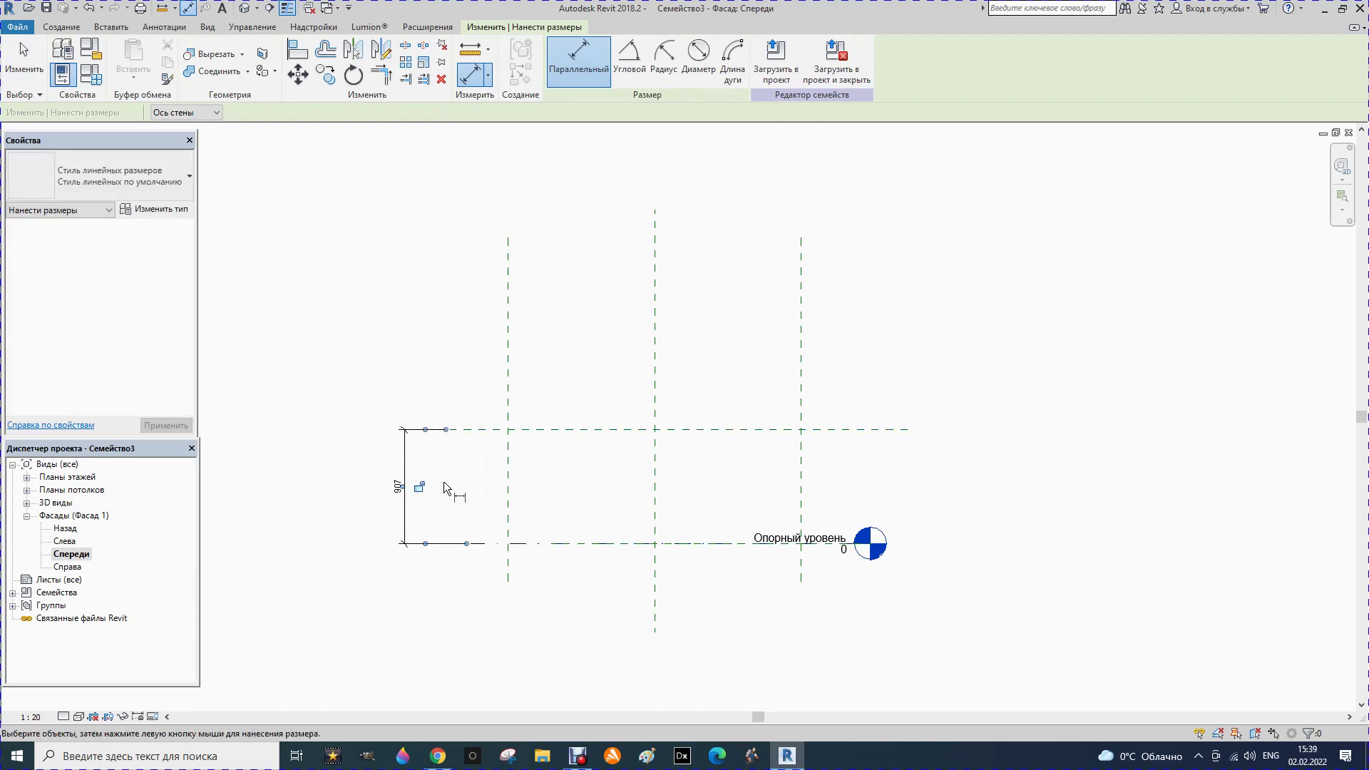
{"action": "key", "text": "Escape"}
{"action": "key", "text": "Escape"}
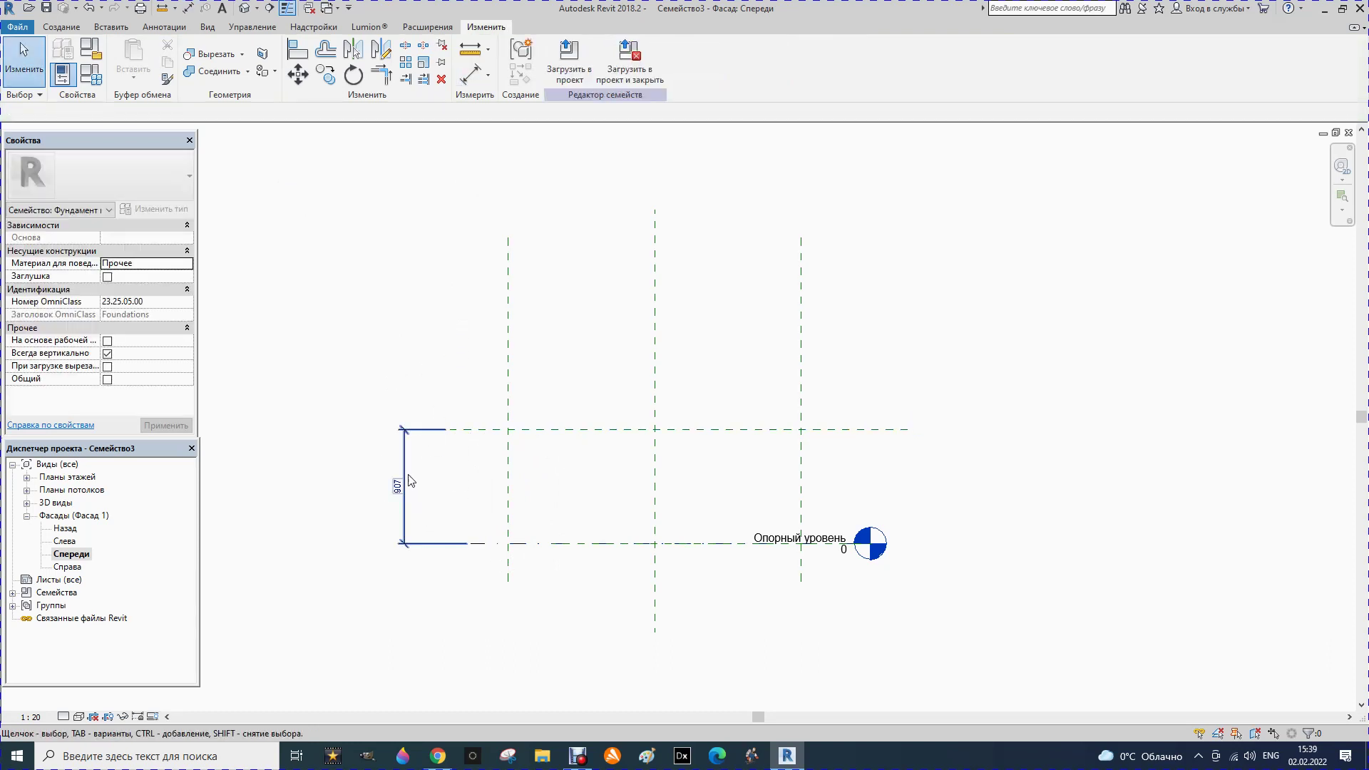
Step: Label the 907 dimension with the instance parameter H and open the Опорный уровень plan
{"action": "left_click", "coordinate": [409, 481]}
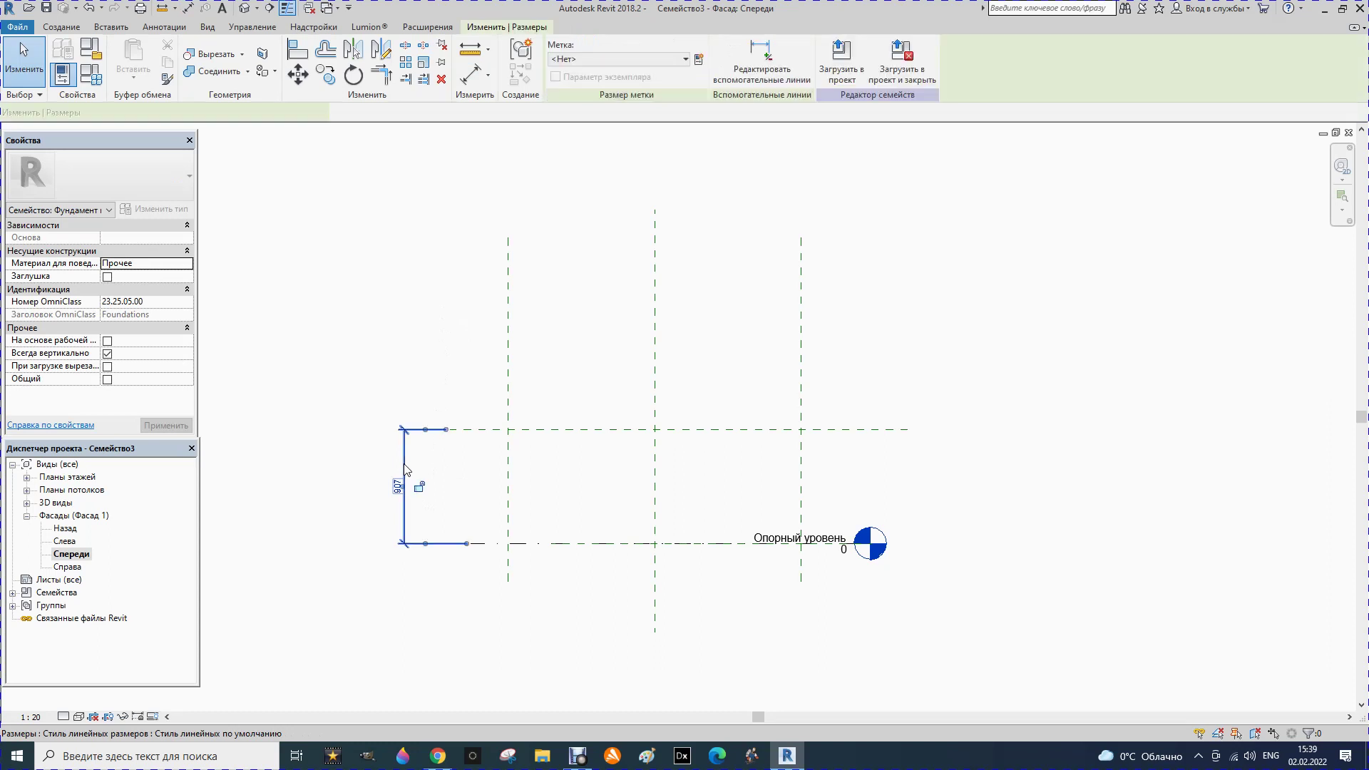
{"action": "left_click", "coordinate": [698, 61]}
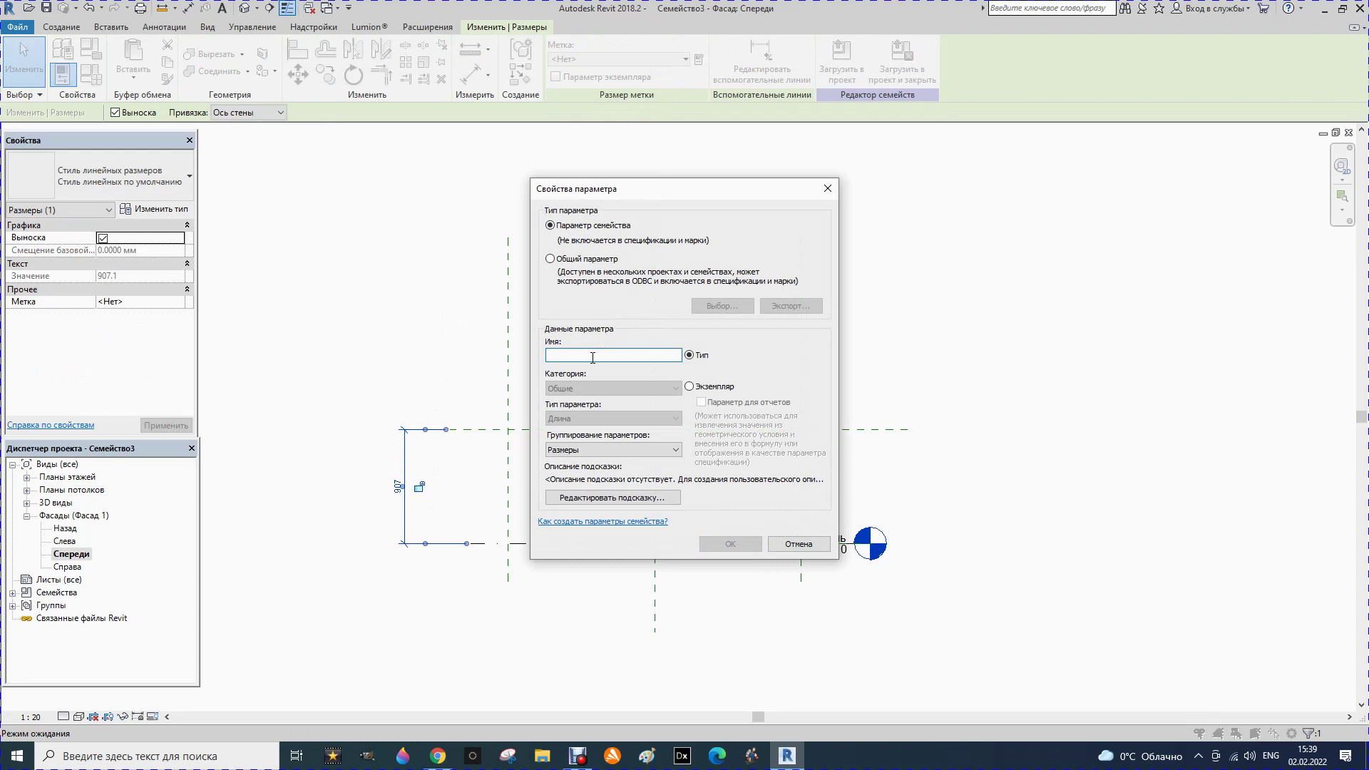
{"action": "type", "text": "H"}
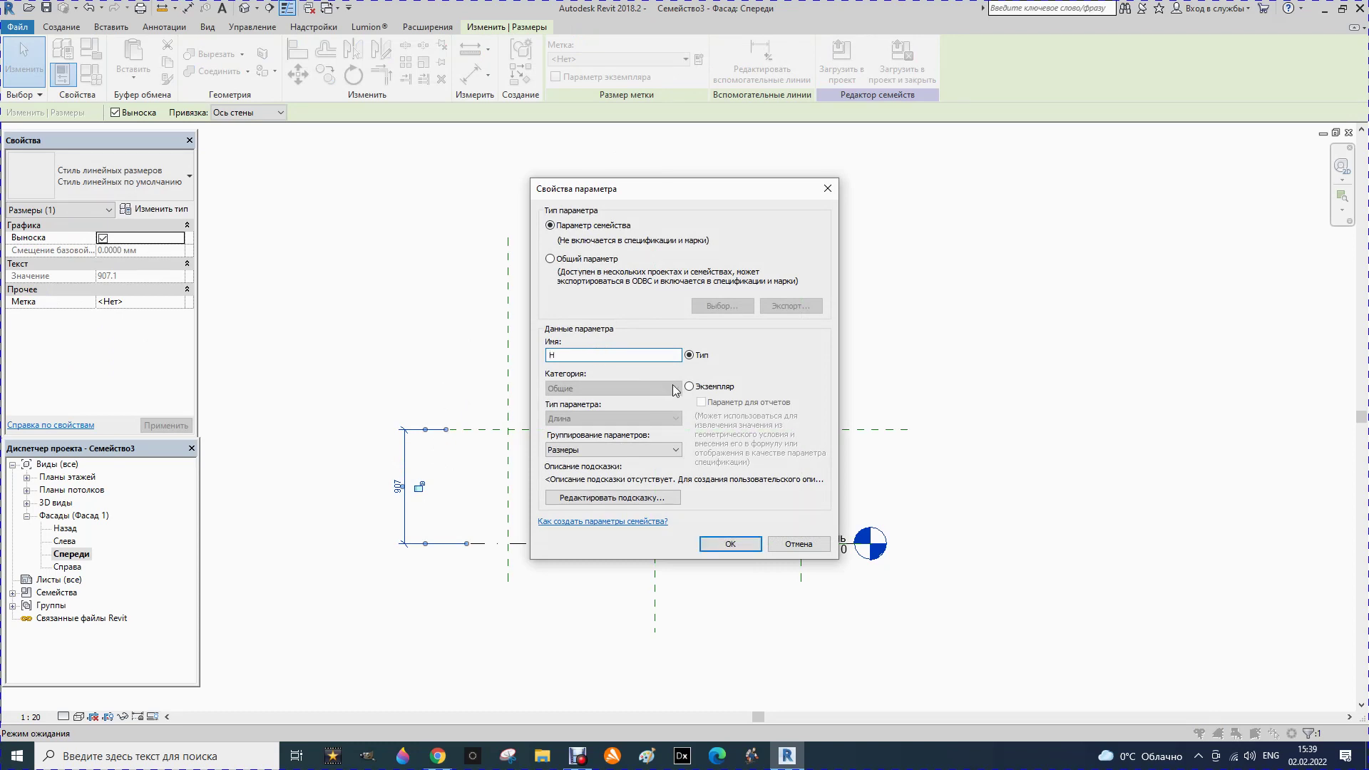
{"action": "left_click", "coordinate": [690, 386]}
{"action": "left_click", "coordinate": [730, 544]}
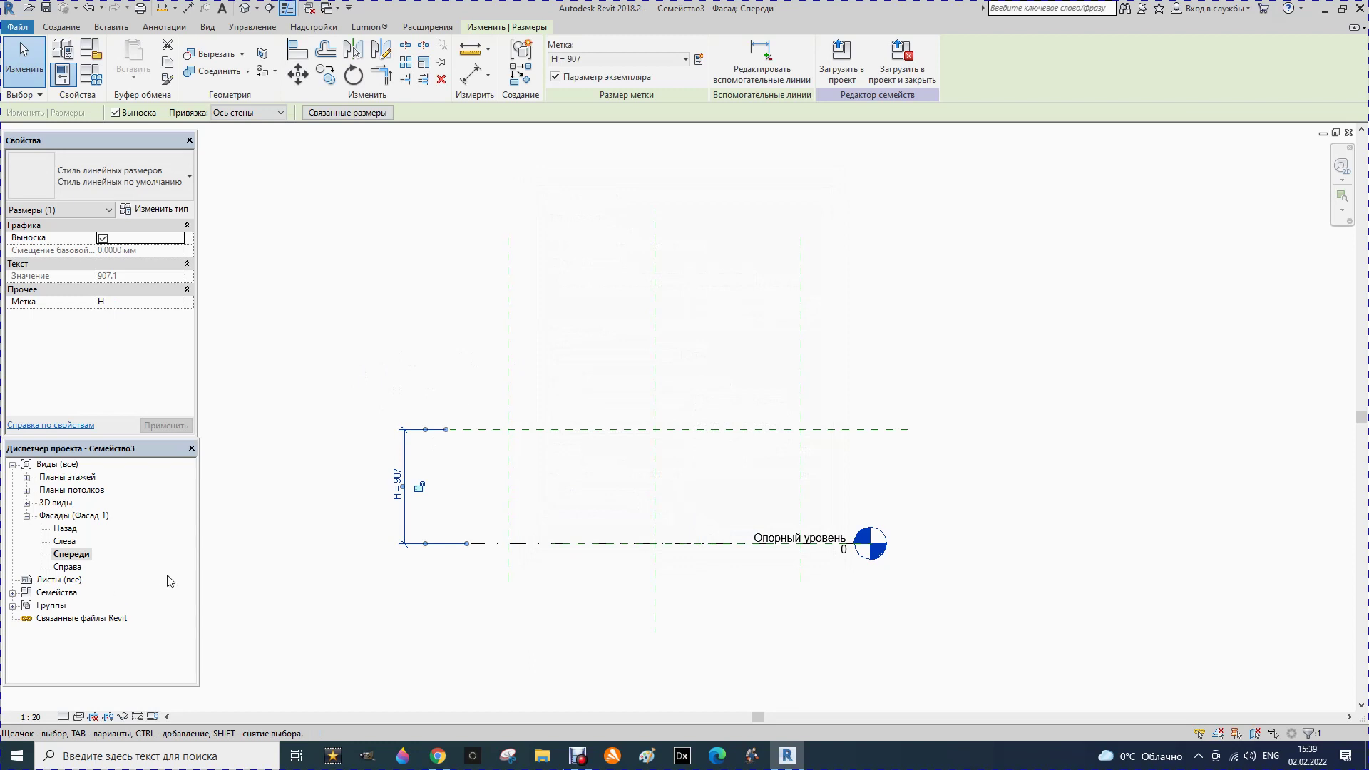
{"action": "left_click", "coordinate": [27, 479]}
{"action": "double_click", "coordinate": [80, 491]}
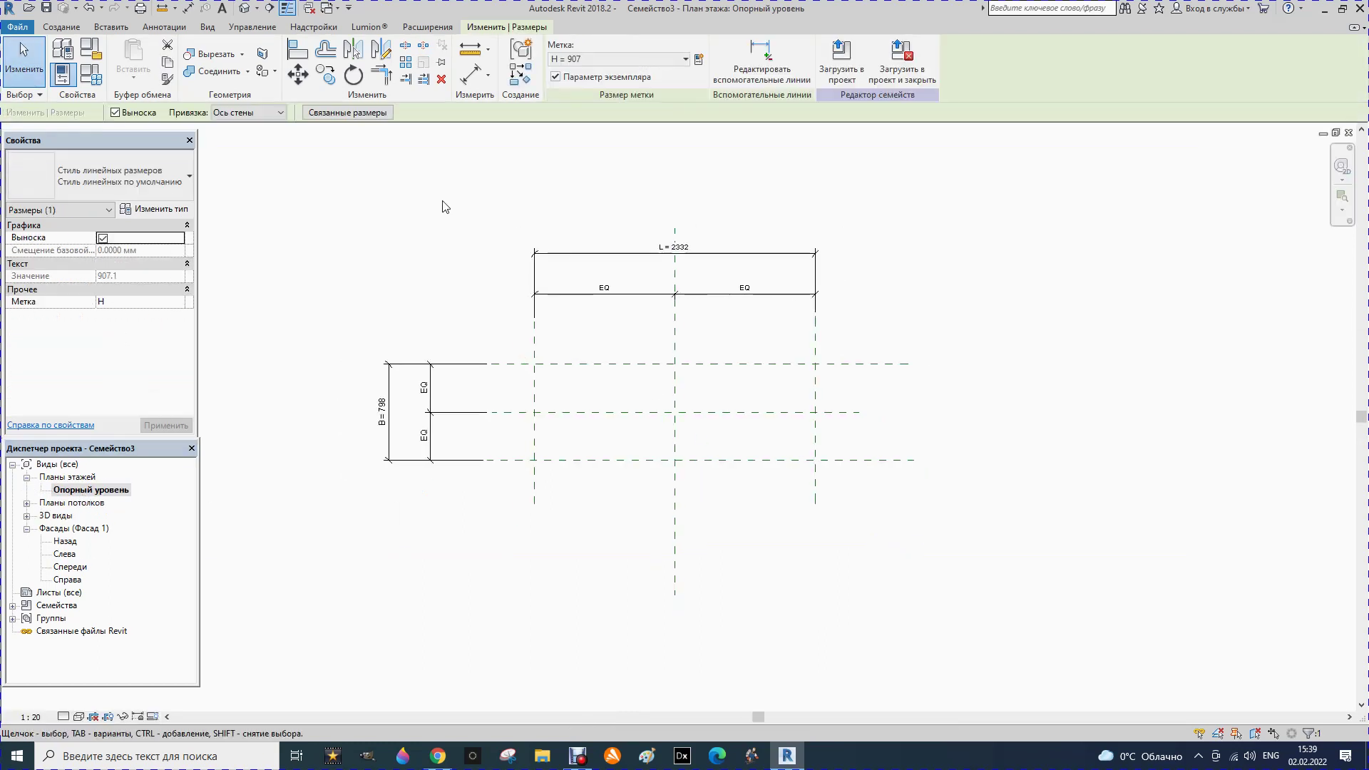
Step: Sketch a rectangular extrusion between the outer reference planes, lock its edges, and finish it
{"action": "left_click", "coordinate": [64, 27]}
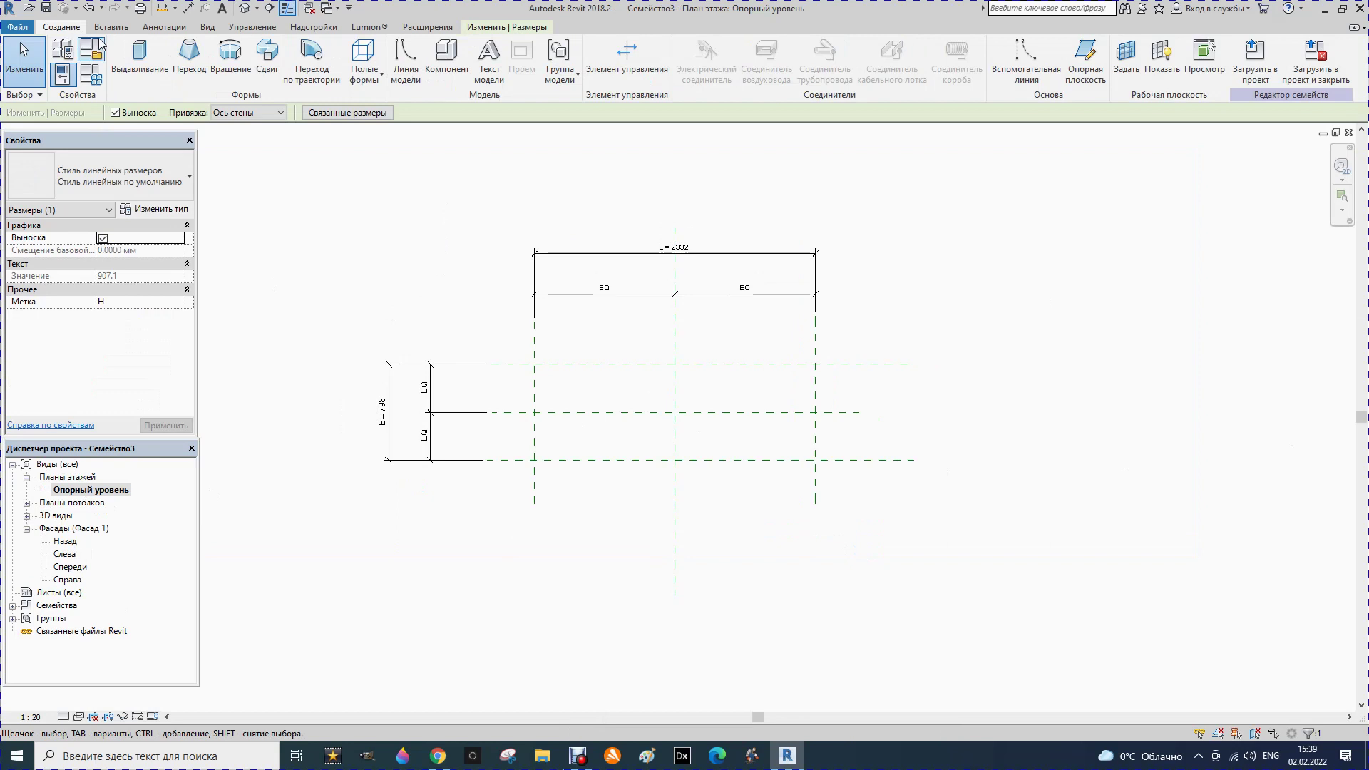
{"action": "left_click", "coordinate": [135, 60]}
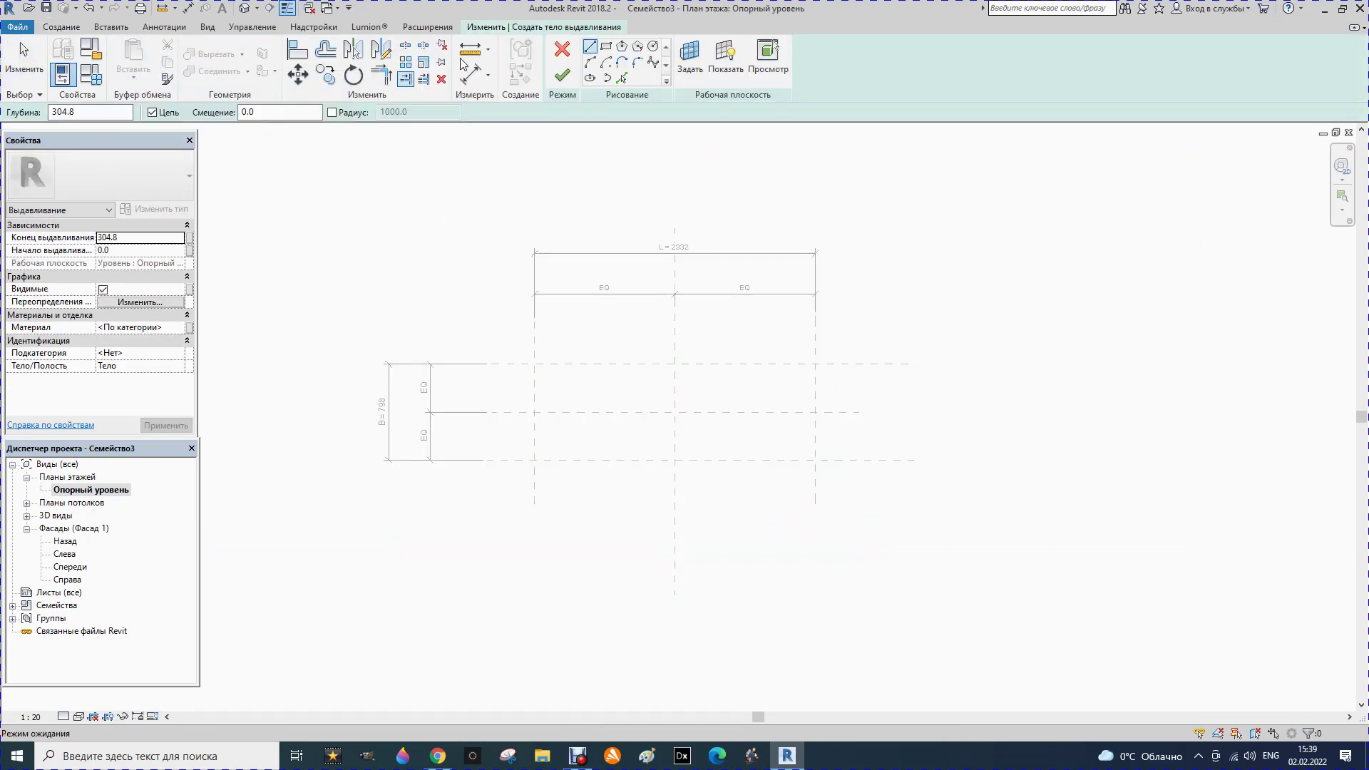
{"action": "left_click", "coordinate": [606, 46]}
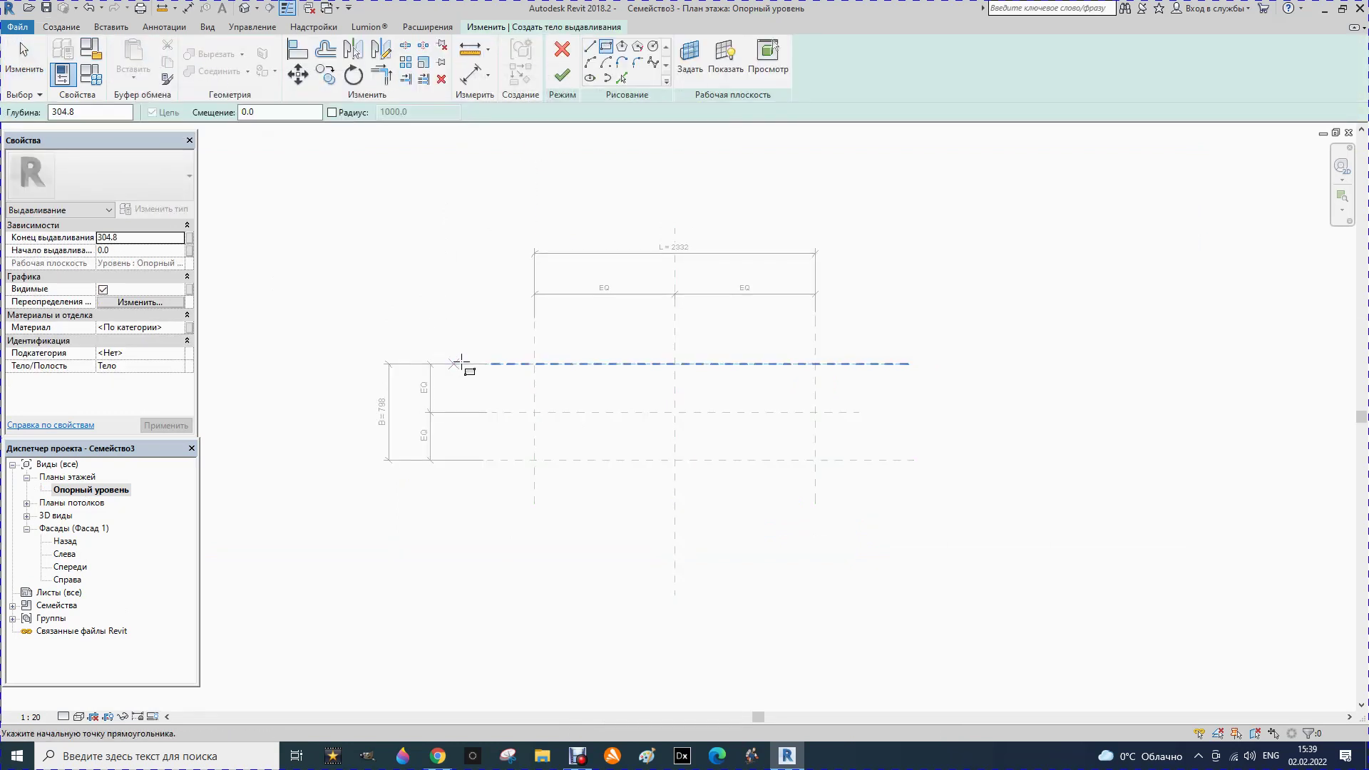
{"action": "left_click", "coordinate": [534, 363]}
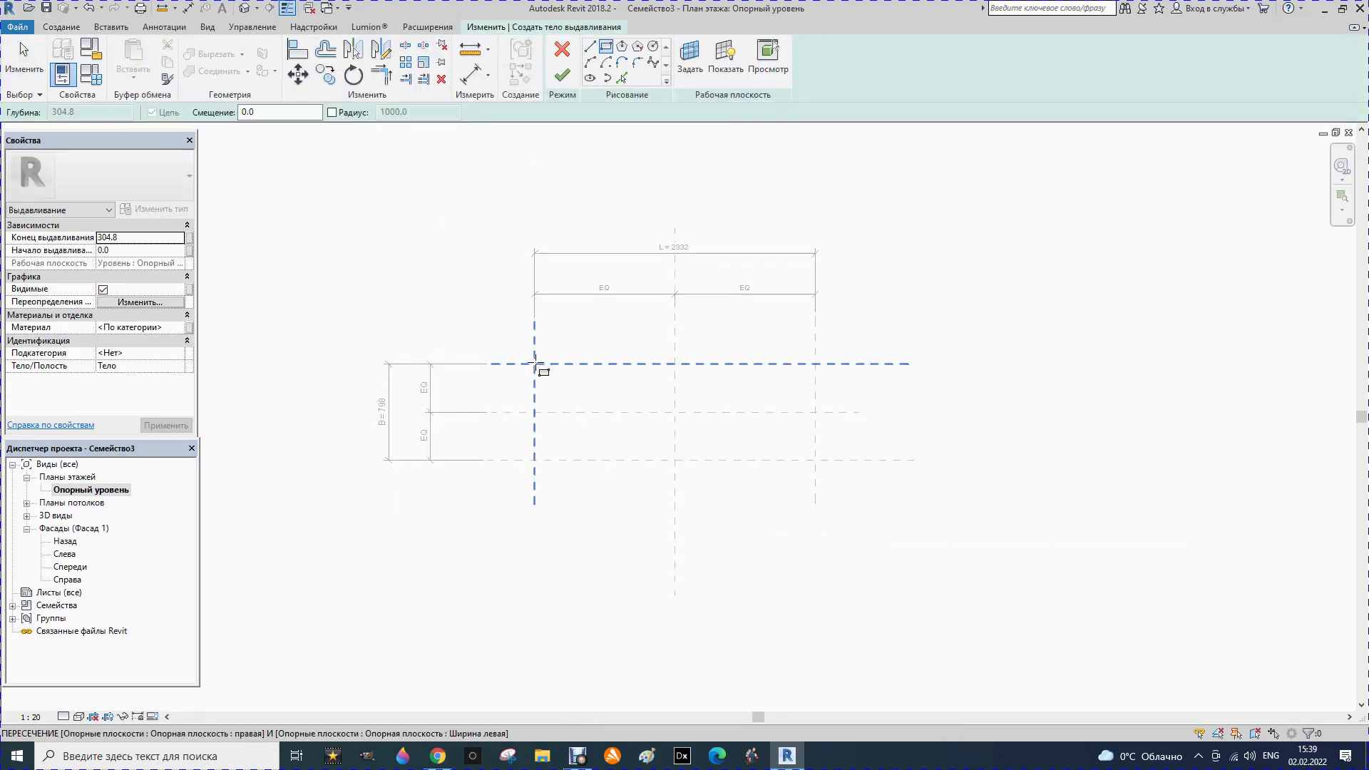
{"action": "left_click", "coordinate": [815, 460]}
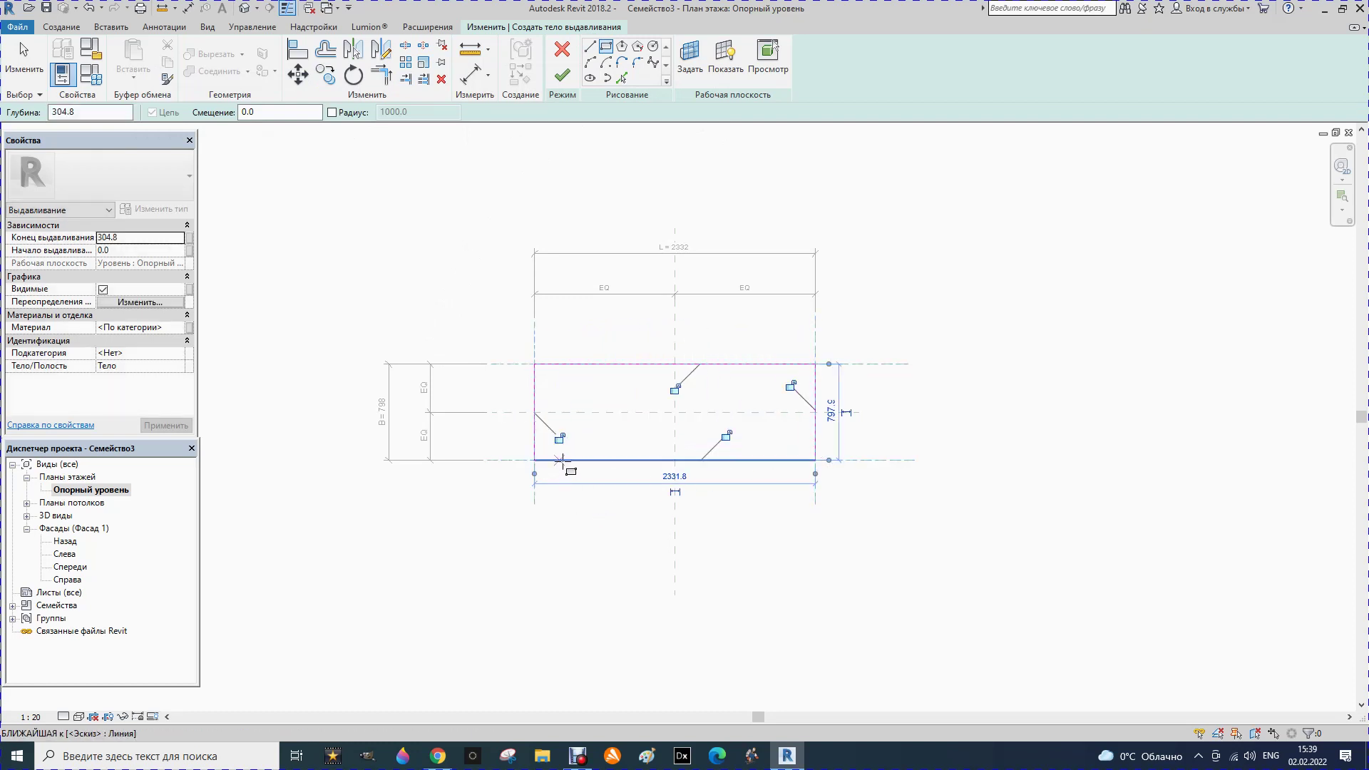
{"action": "left_click", "coordinate": [561, 437]}
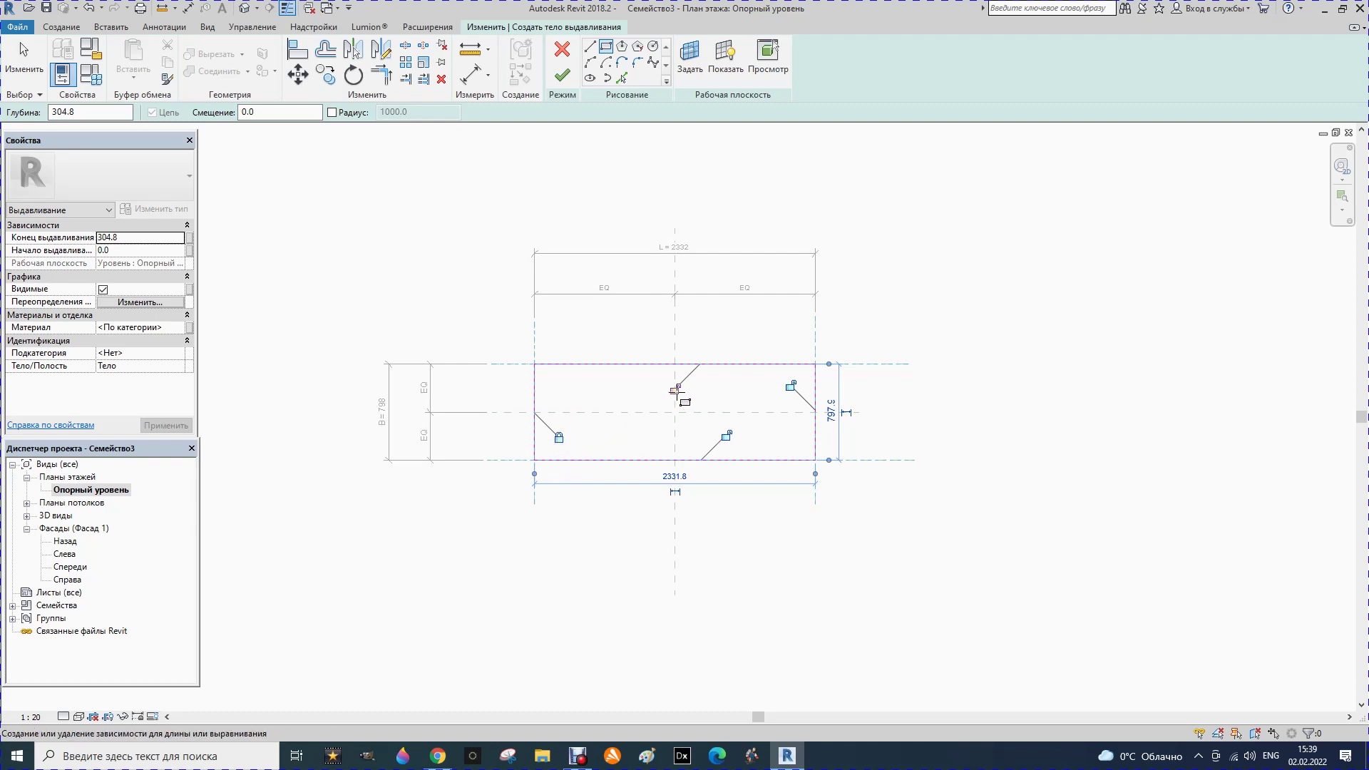
{"action": "left_click", "coordinate": [725, 436]}
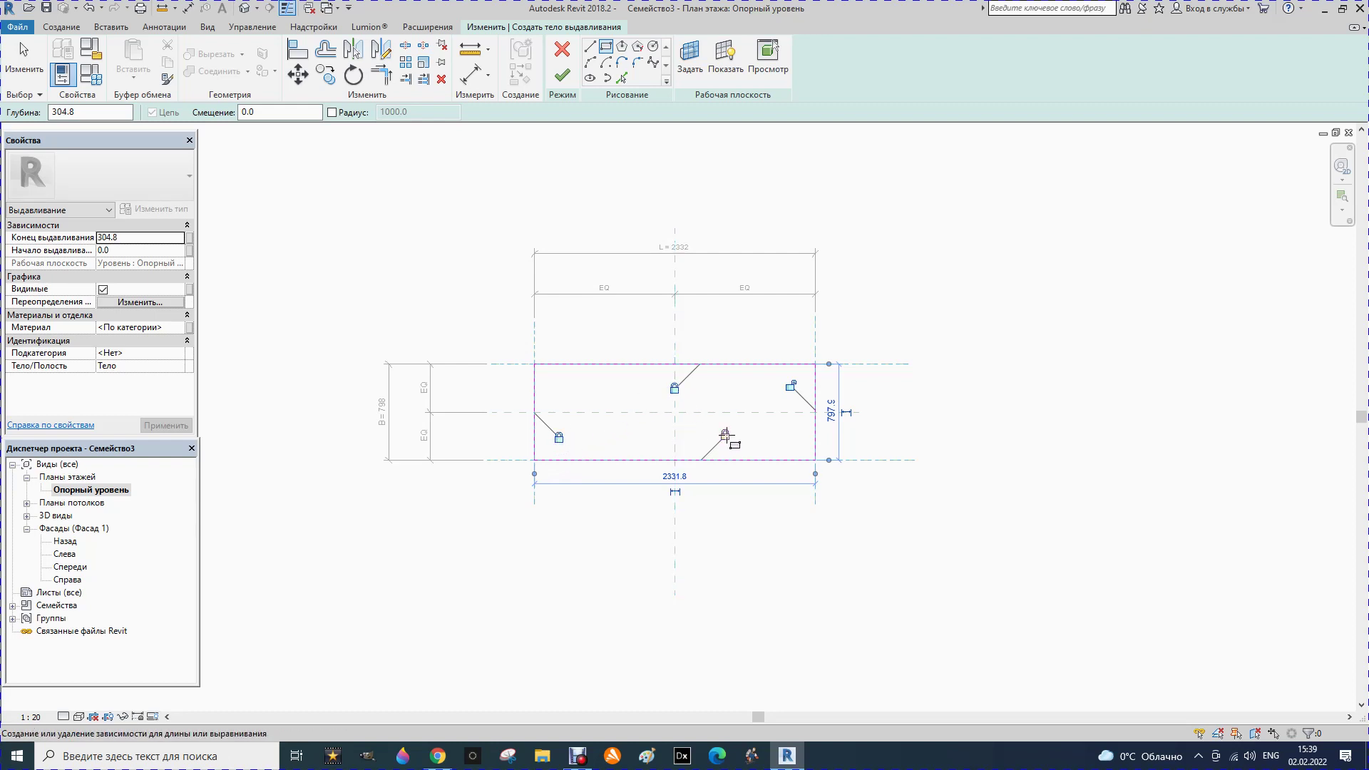
{"action": "left_click", "coordinate": [792, 387]}
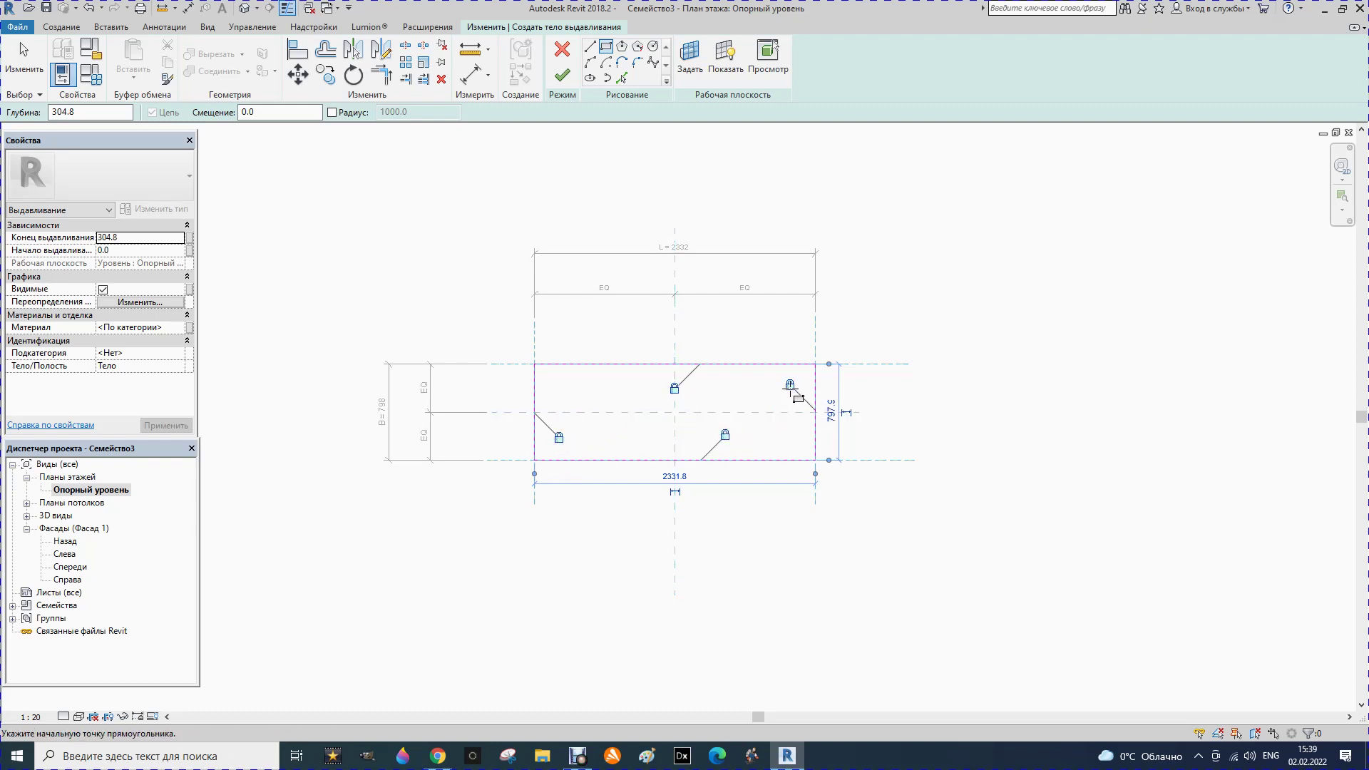
{"action": "left_click", "coordinate": [563, 75]}
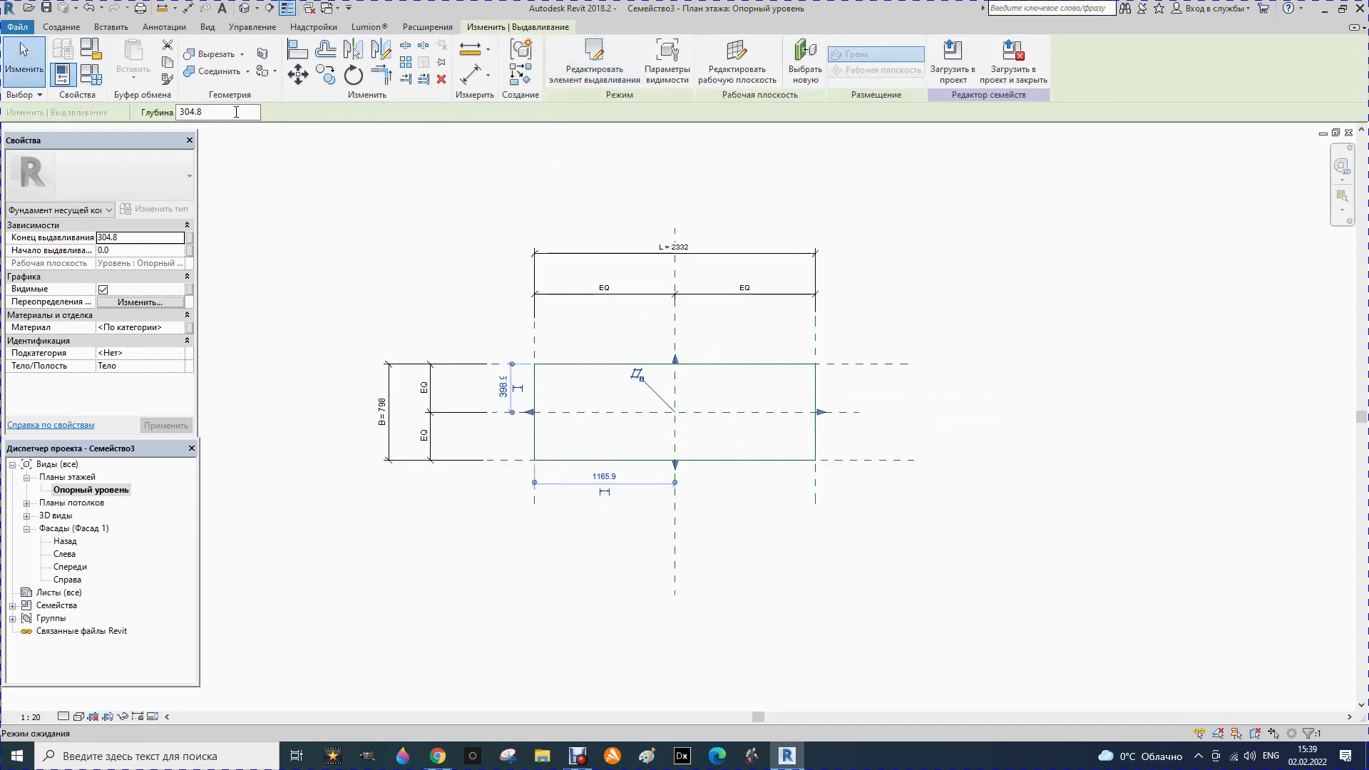
Step: Set the family's L to 2400 and B to 600, then check the resized extrusion
{"action": "left_click", "coordinate": [82, 76]}
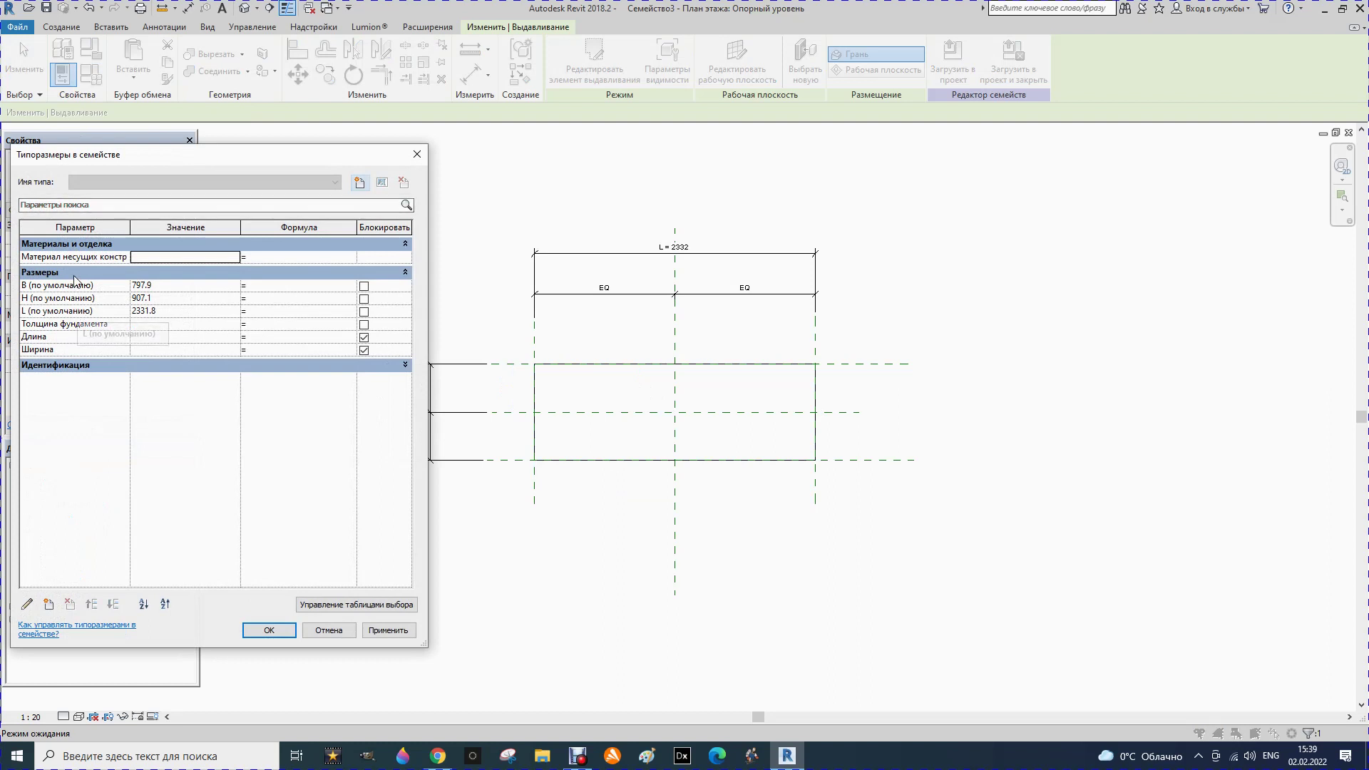
{"action": "left_click", "coordinate": [195, 308]}
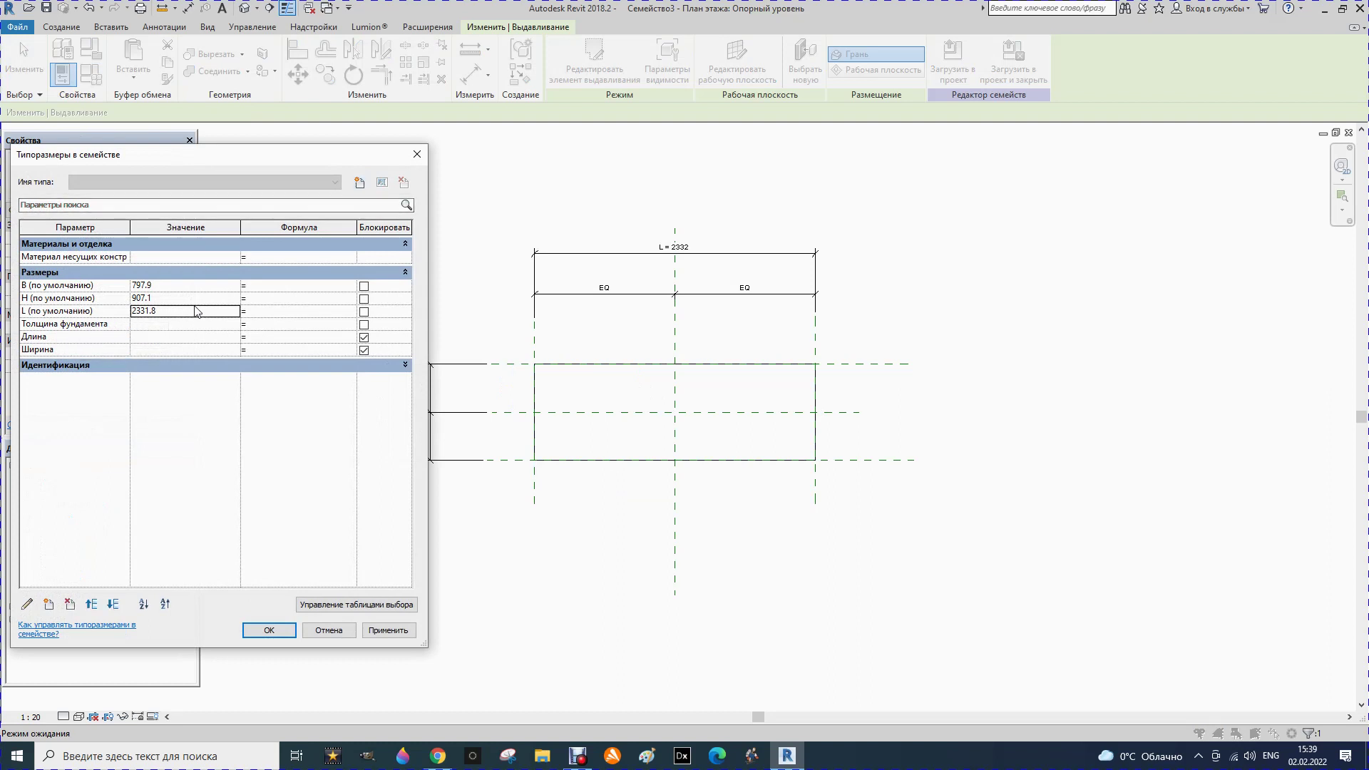
{"action": "type", "text": "2400"}
{"action": "left_click", "coordinate": [170, 287]}
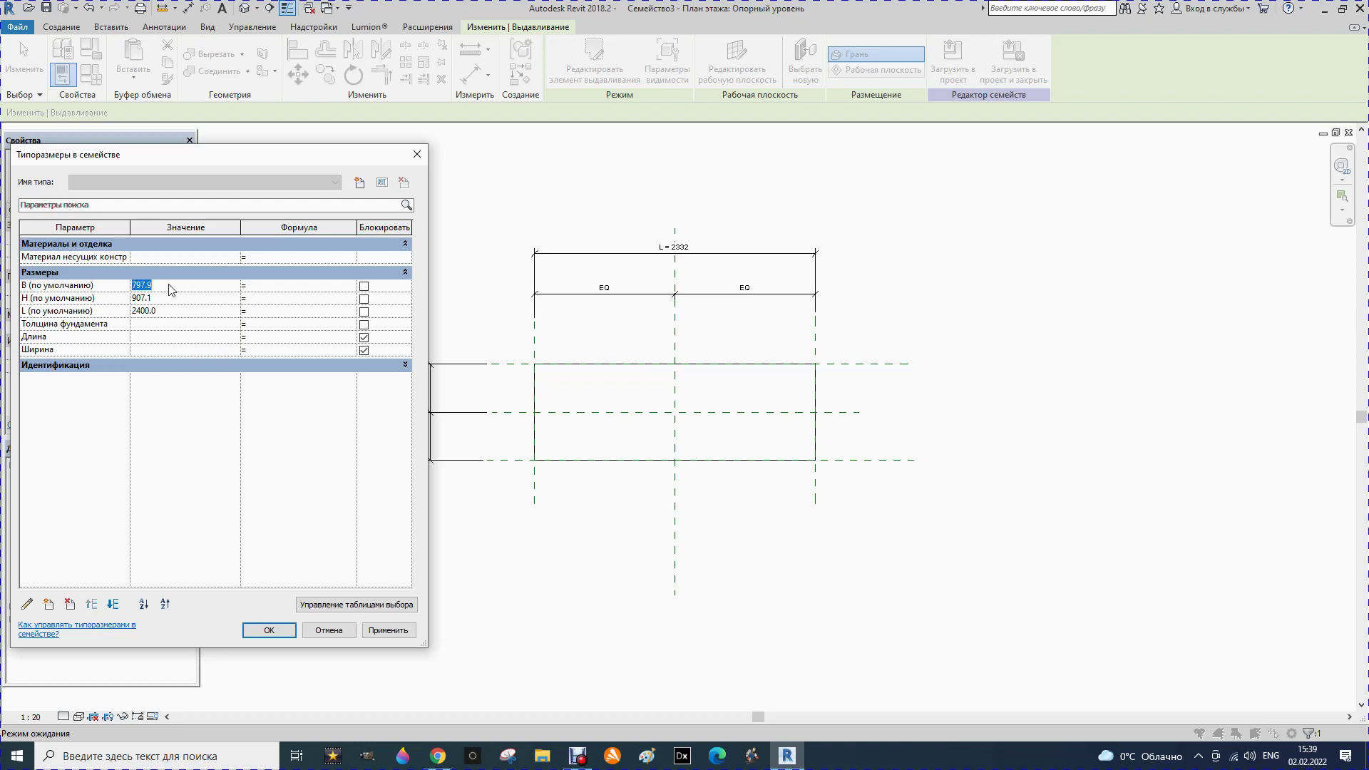
{"action": "type", "text": "6"}
{"action": "left_click", "coordinate": [380, 632]}
{"action": "left_click", "coordinate": [268, 629]}
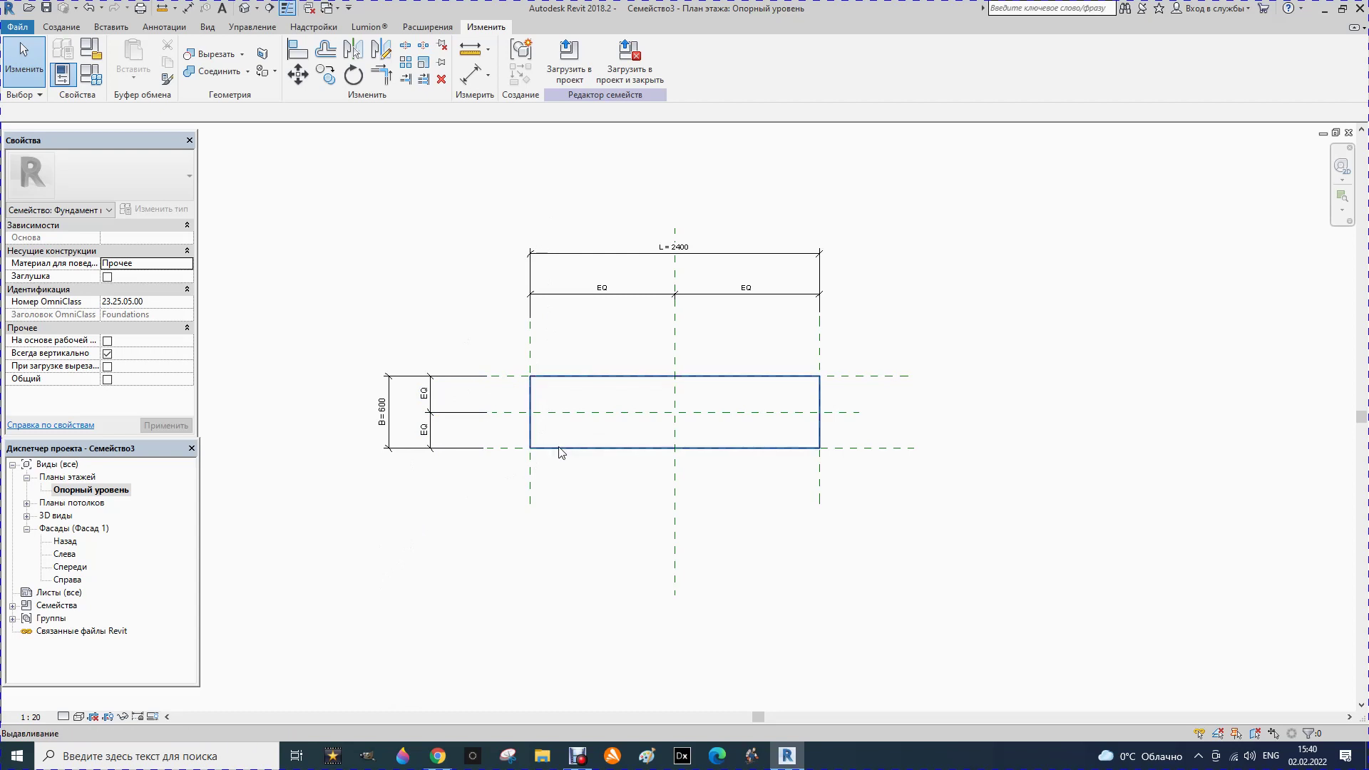
{"action": "scroll", "coordinate": [557, 445], "scroll_direction": "up", "scroll_amount": 2}
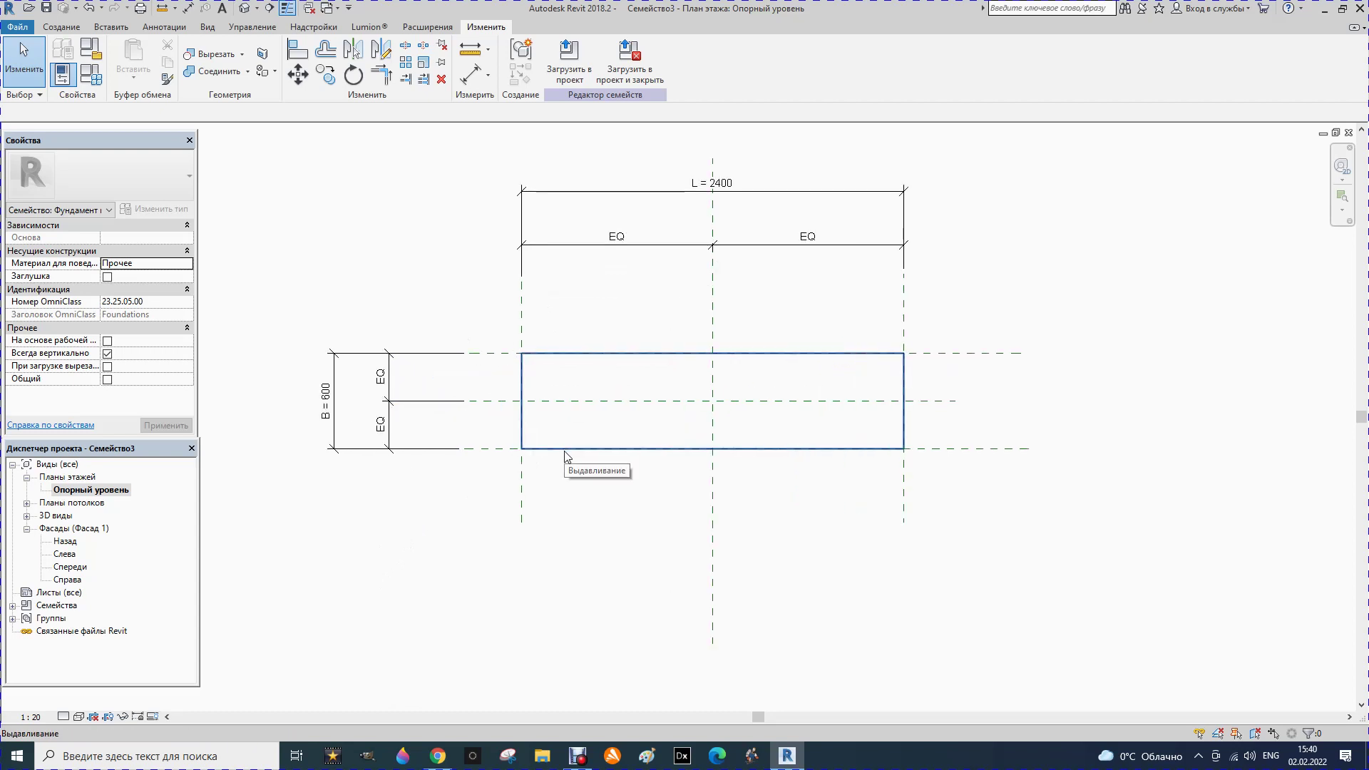
{"action": "left_click", "coordinate": [566, 457]}
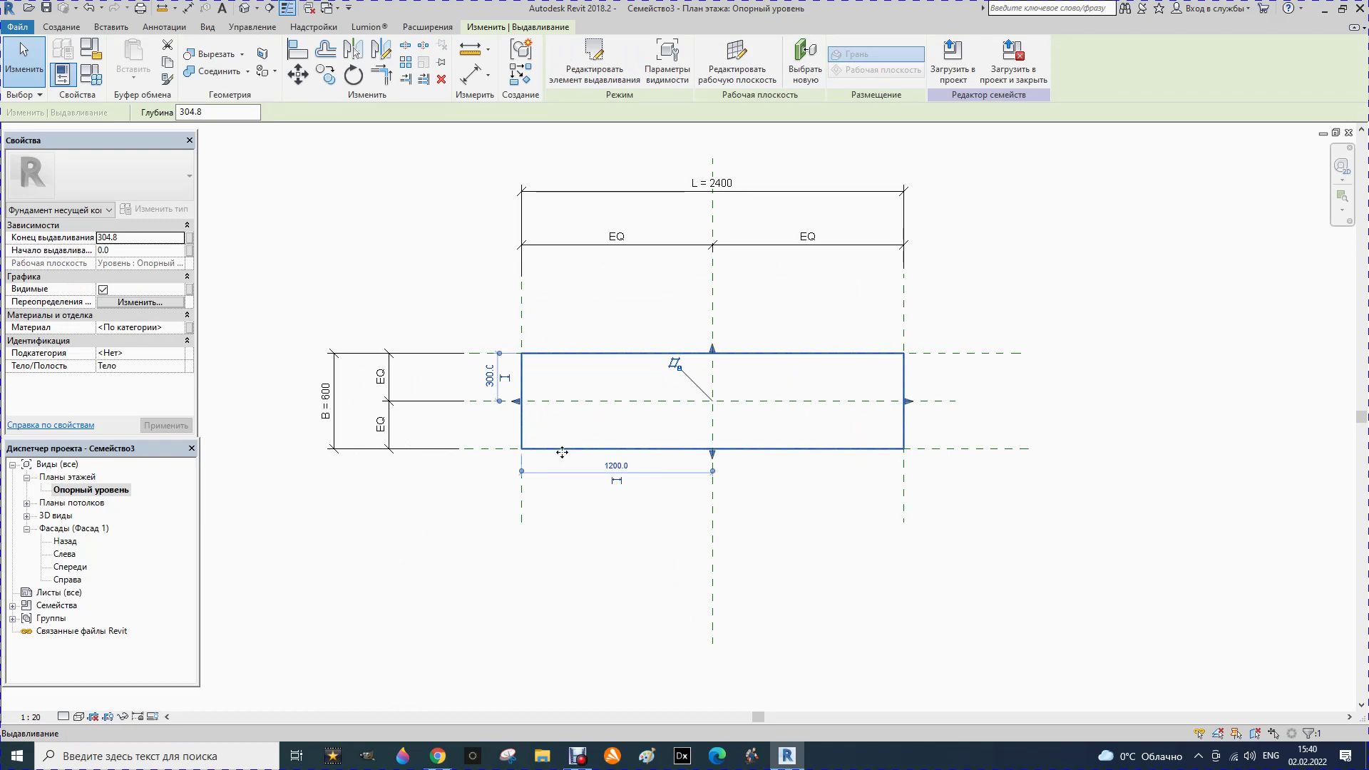
{"action": "scroll", "coordinate": [526, 435], "scroll_direction": "up", "scroll_amount": 1}
{"action": "scroll", "coordinate": [526, 428], "scroll_direction": "up", "scroll_amount": 1}
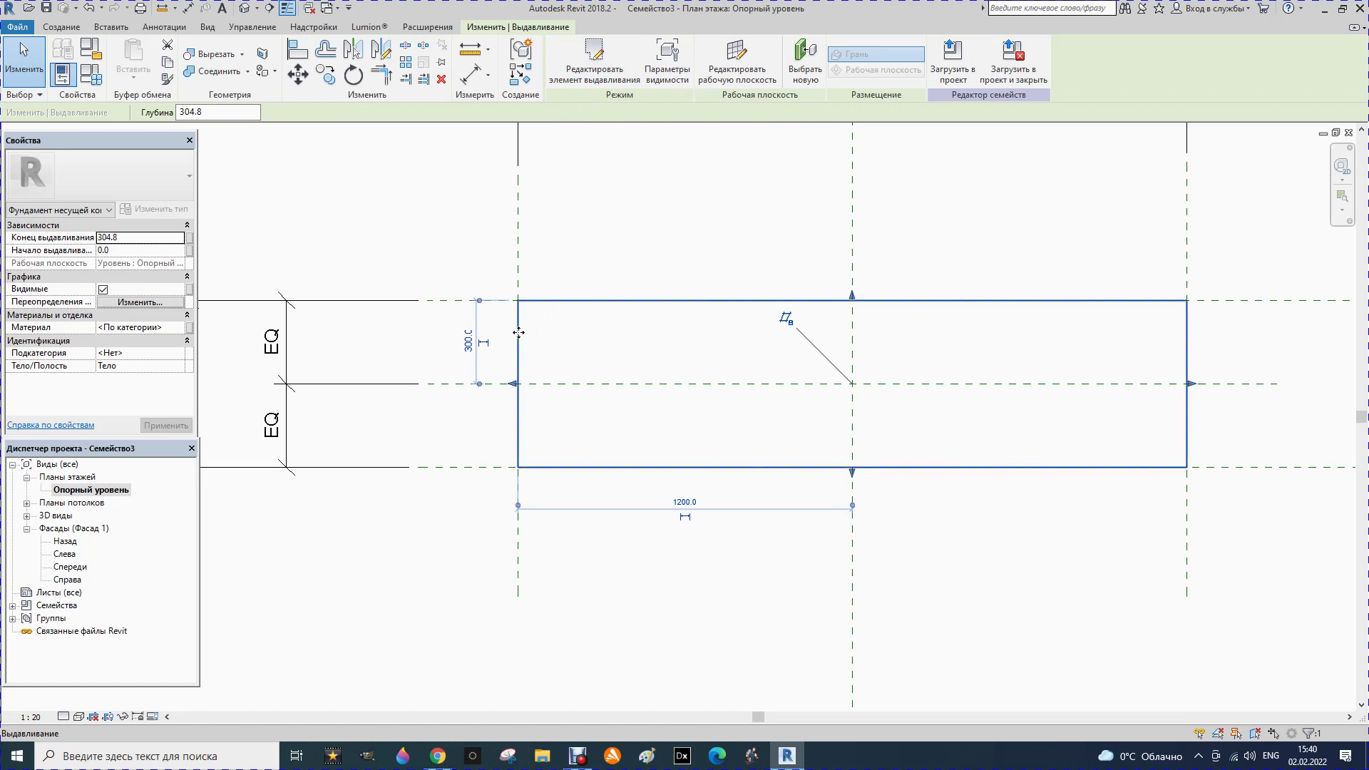
Step: Reopen the extrusion sketch and split its left edge partway up
{"action": "left_click", "coordinate": [594, 60]}
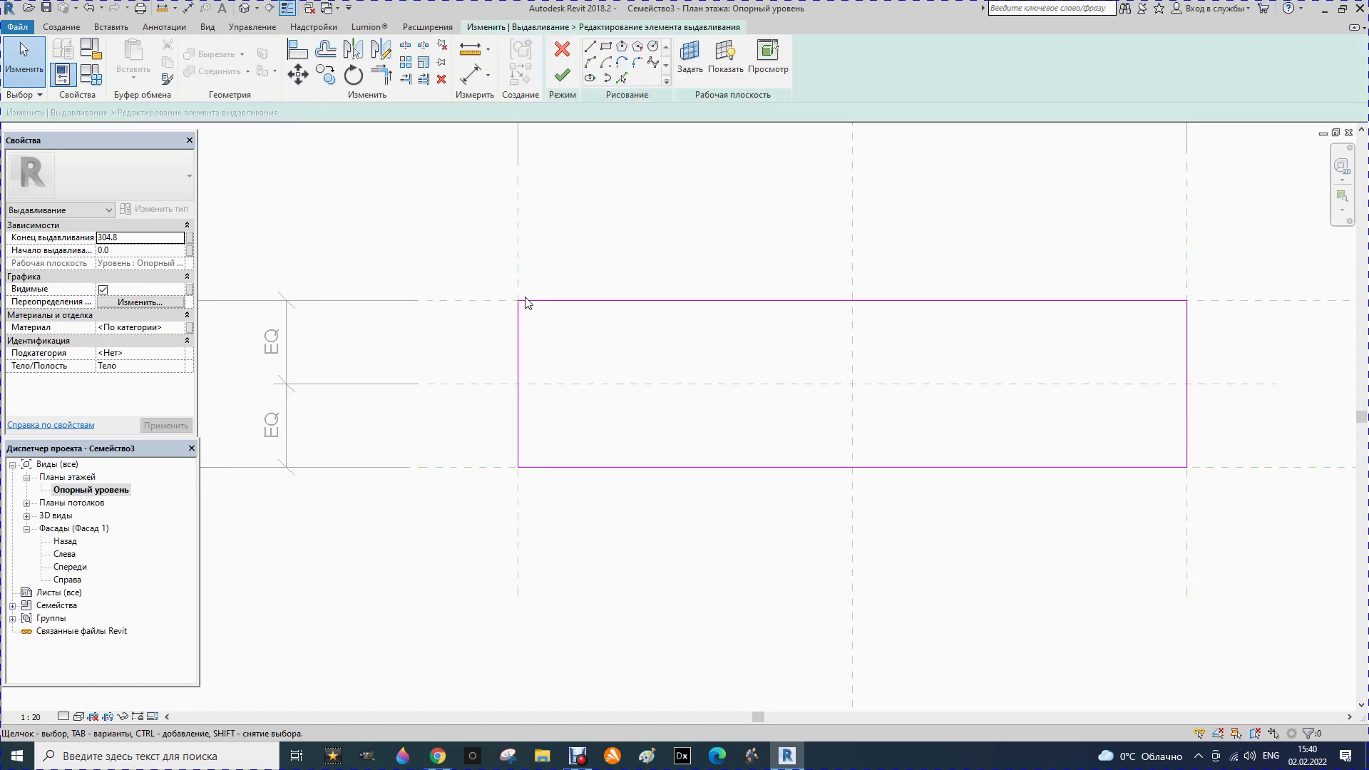
{"action": "left_click", "coordinate": [521, 355]}
{"action": "scroll", "coordinate": [519, 468], "scroll_direction": "up", "scroll_amount": 1}
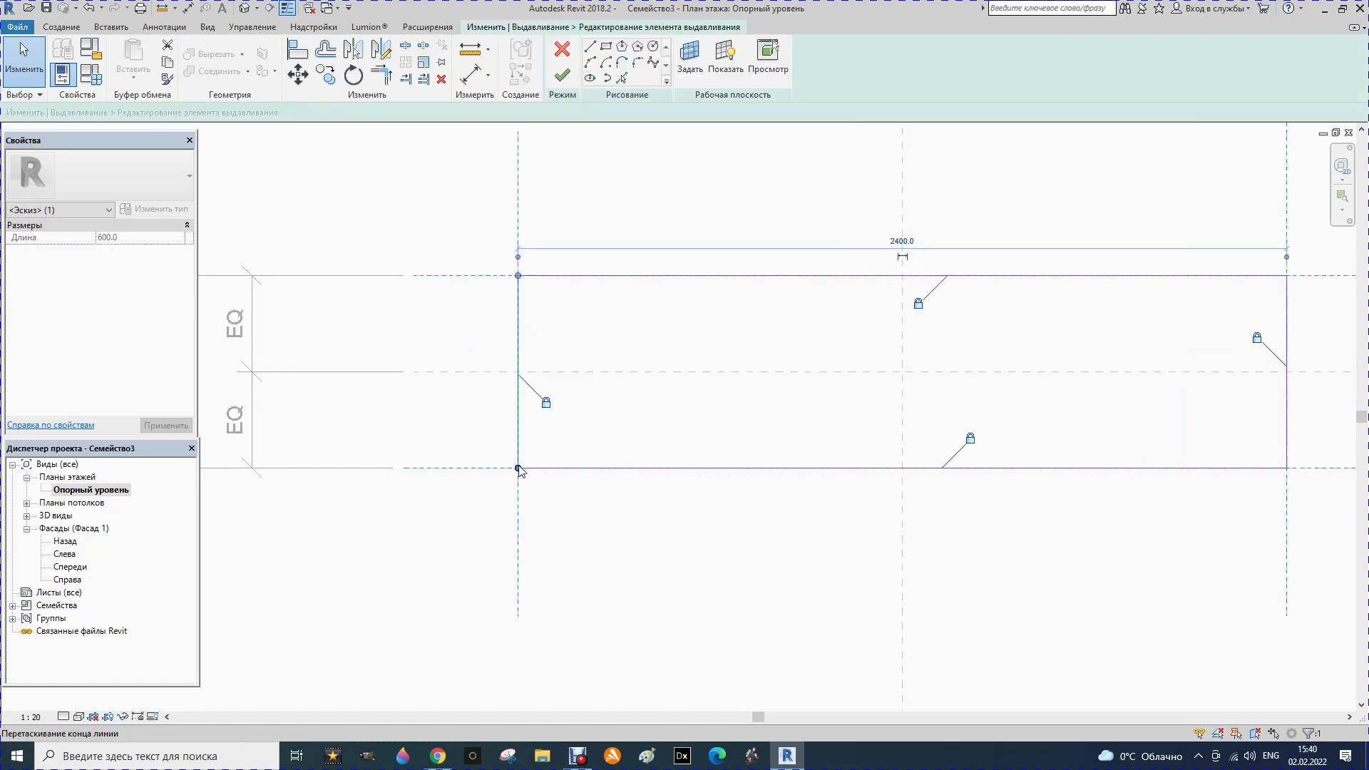
{"action": "left_click", "coordinate": [518, 311]}
{"action": "left_click", "coordinate": [417, 317]}
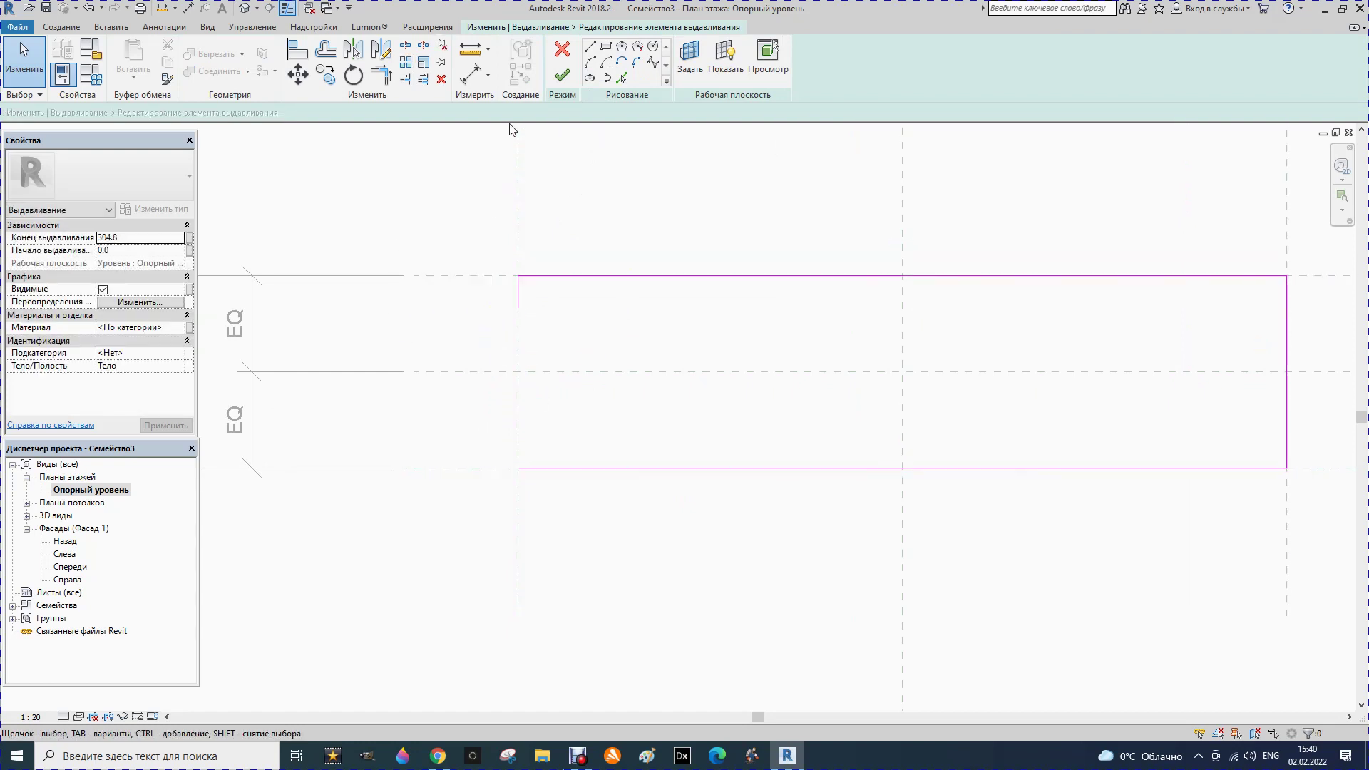
Step: Draw a first notch chain from the plane intersection: a vertical segment, then a 130 horizontal segment
{"action": "left_click", "coordinate": [589, 47]}
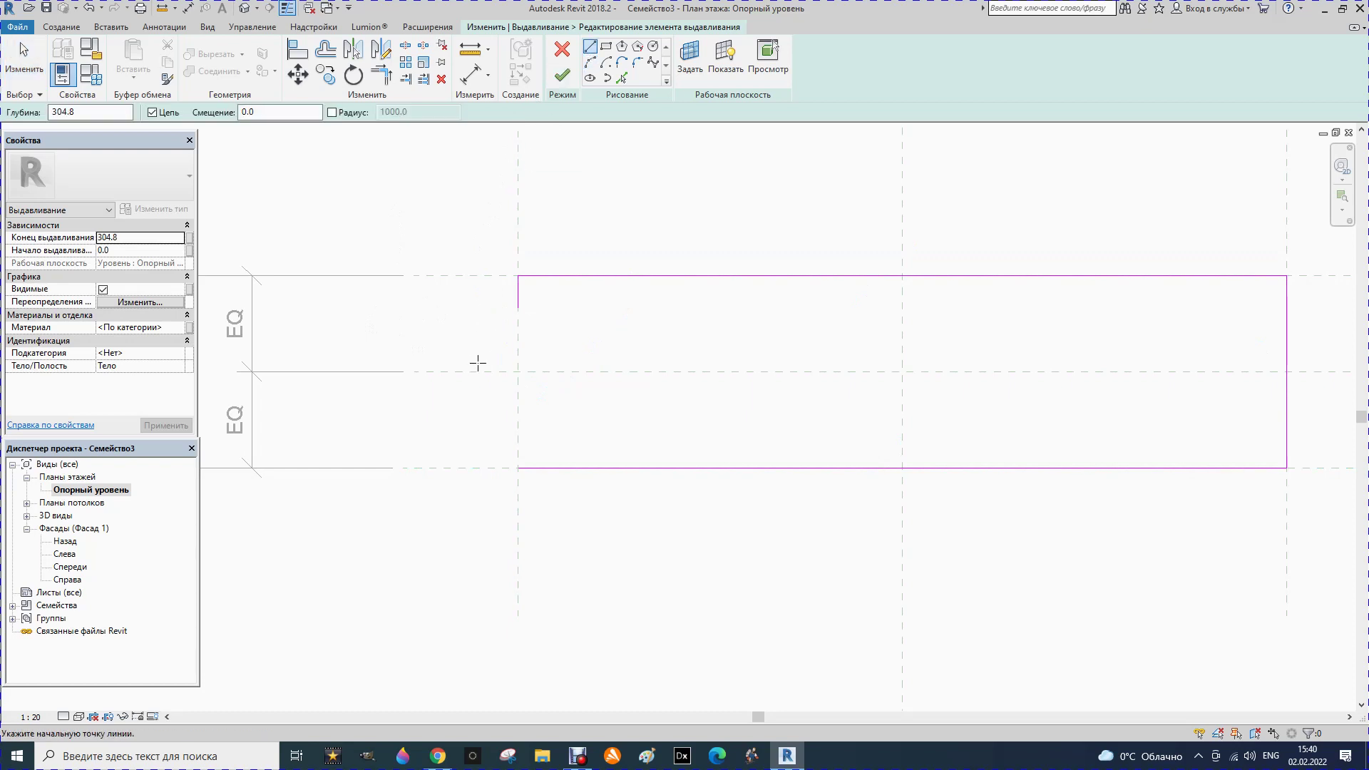
{"action": "left_click", "coordinate": [521, 369]}
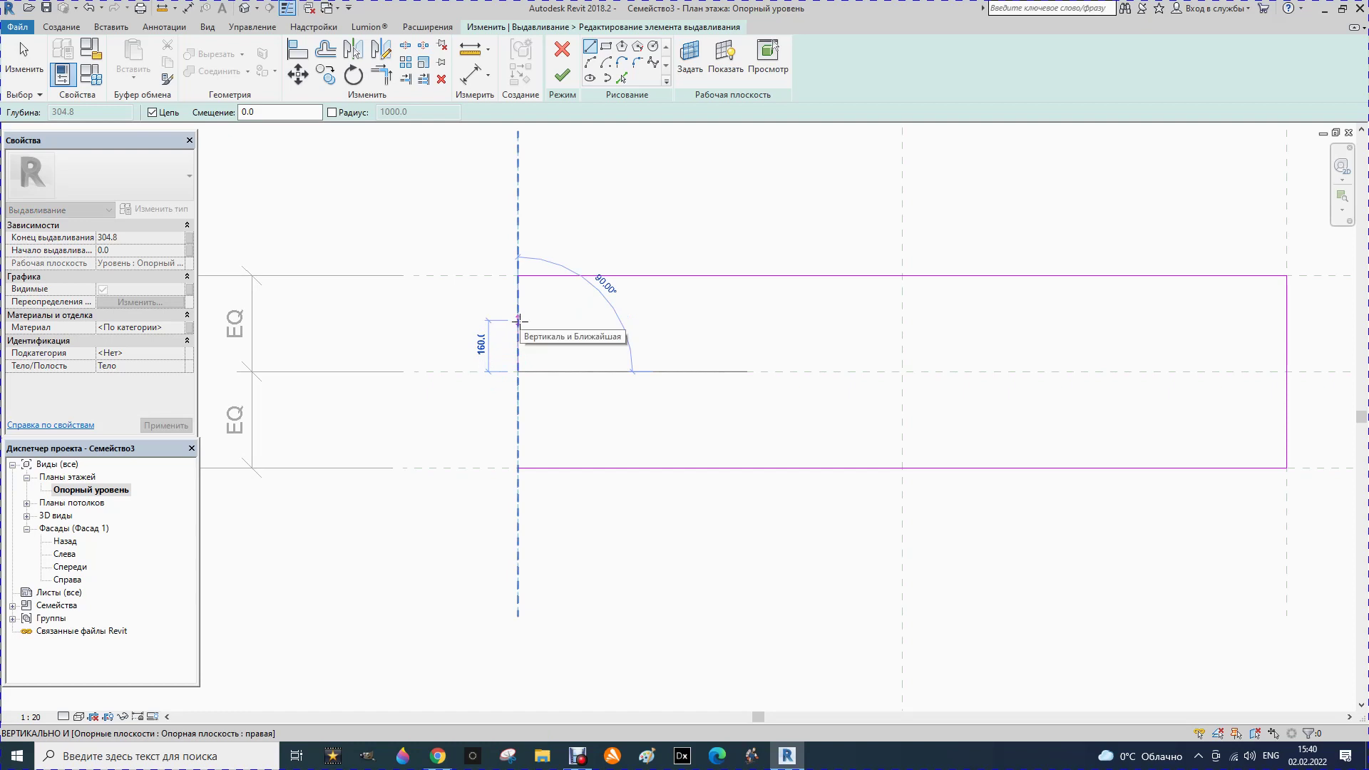
{"action": "type", "text": "120"}
{"action": "key", "text": "Return"}
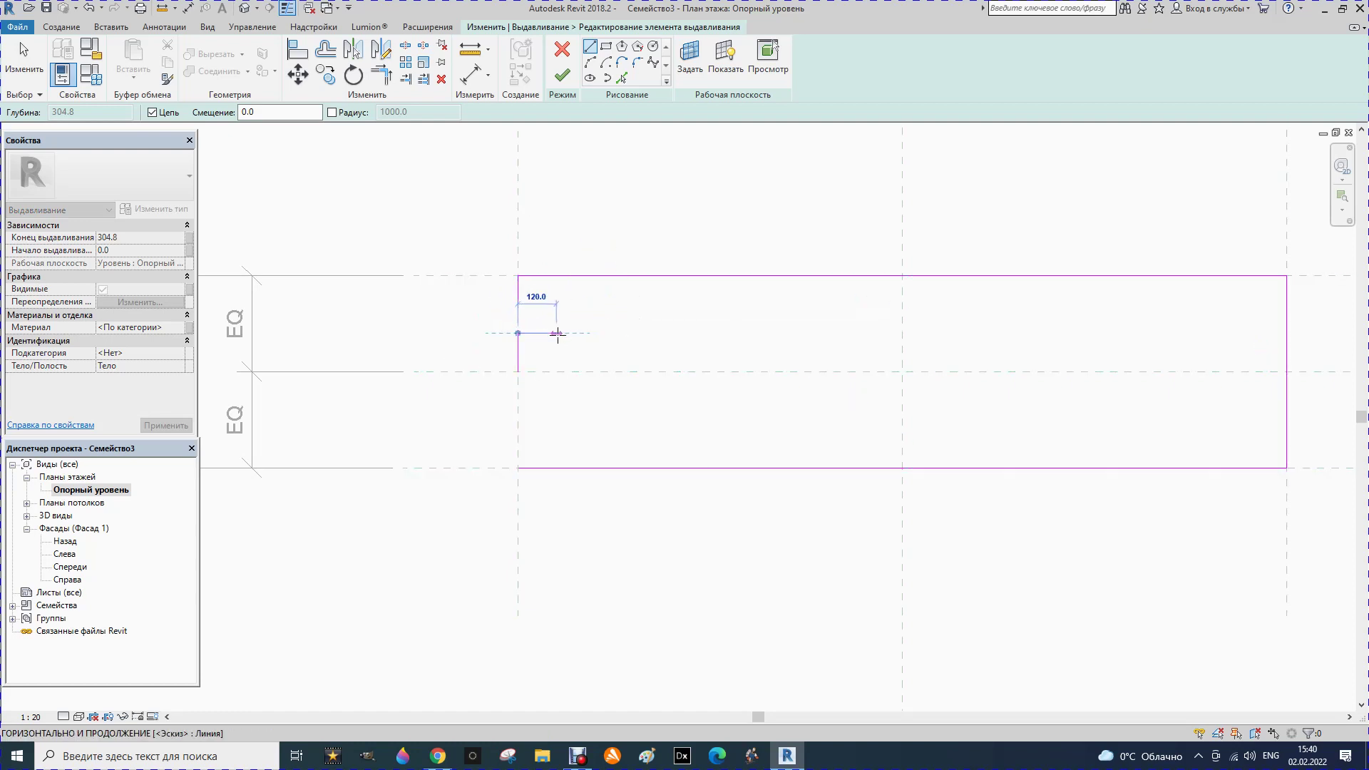
{"action": "type", "text": "130"}
{"action": "key", "text": "Return"}
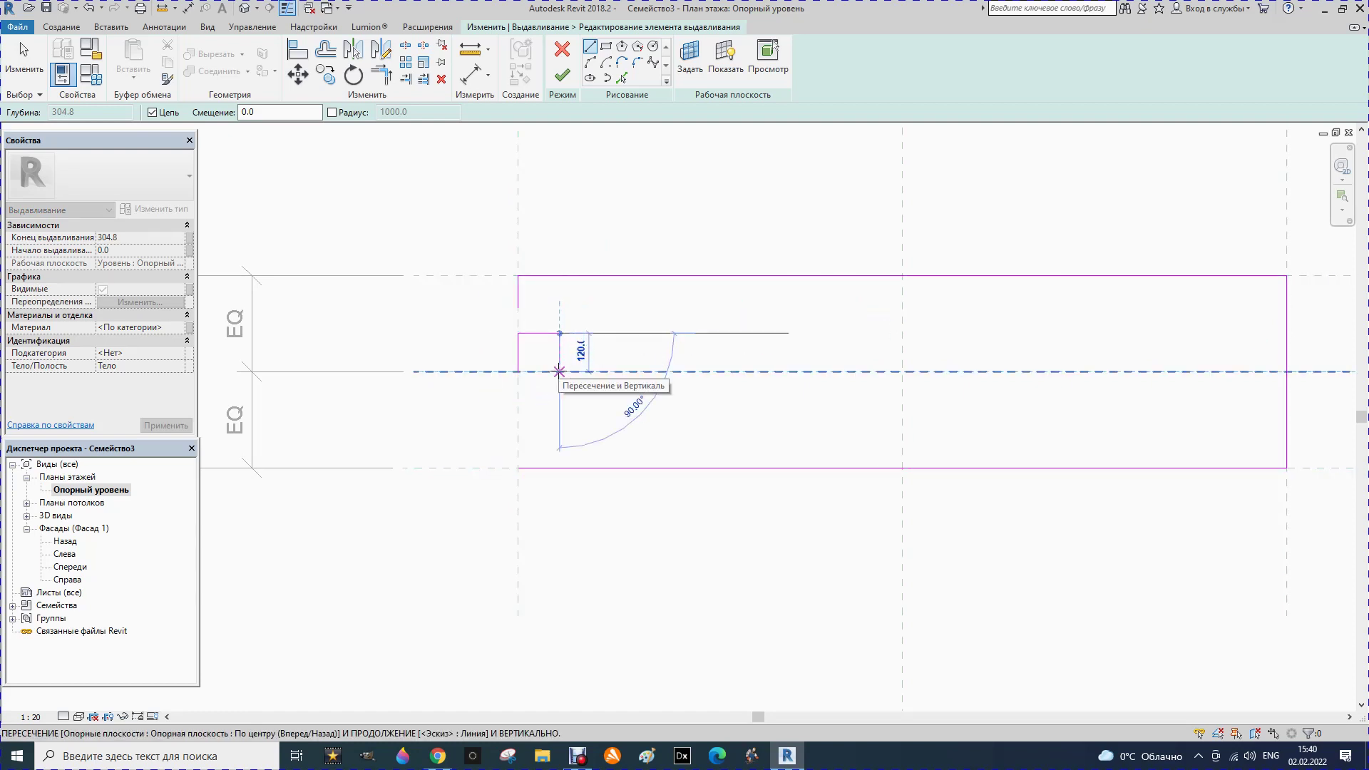
{"action": "key", "text": "Escape"}
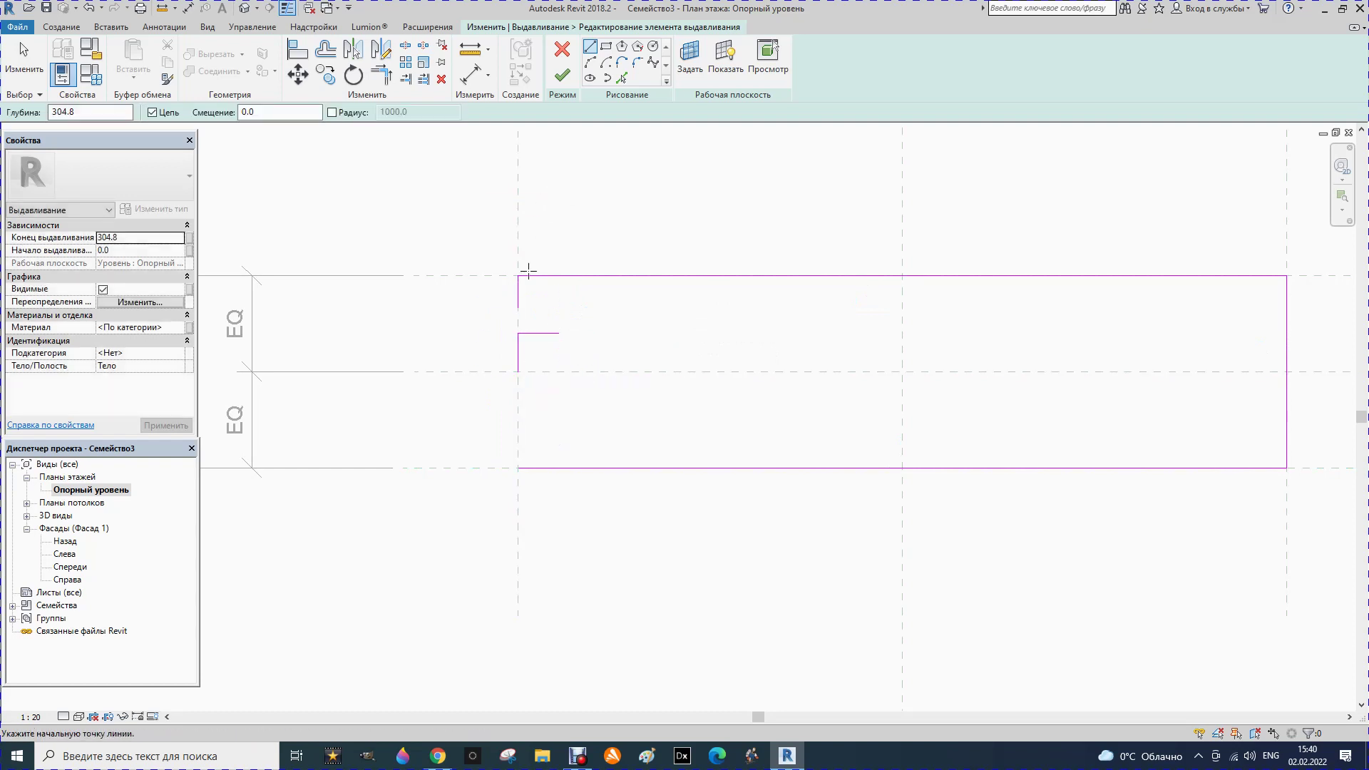
Step: Draw a 180 vertical line and a 130 horizontal line from the plane intersection
{"action": "left_click", "coordinate": [589, 49]}
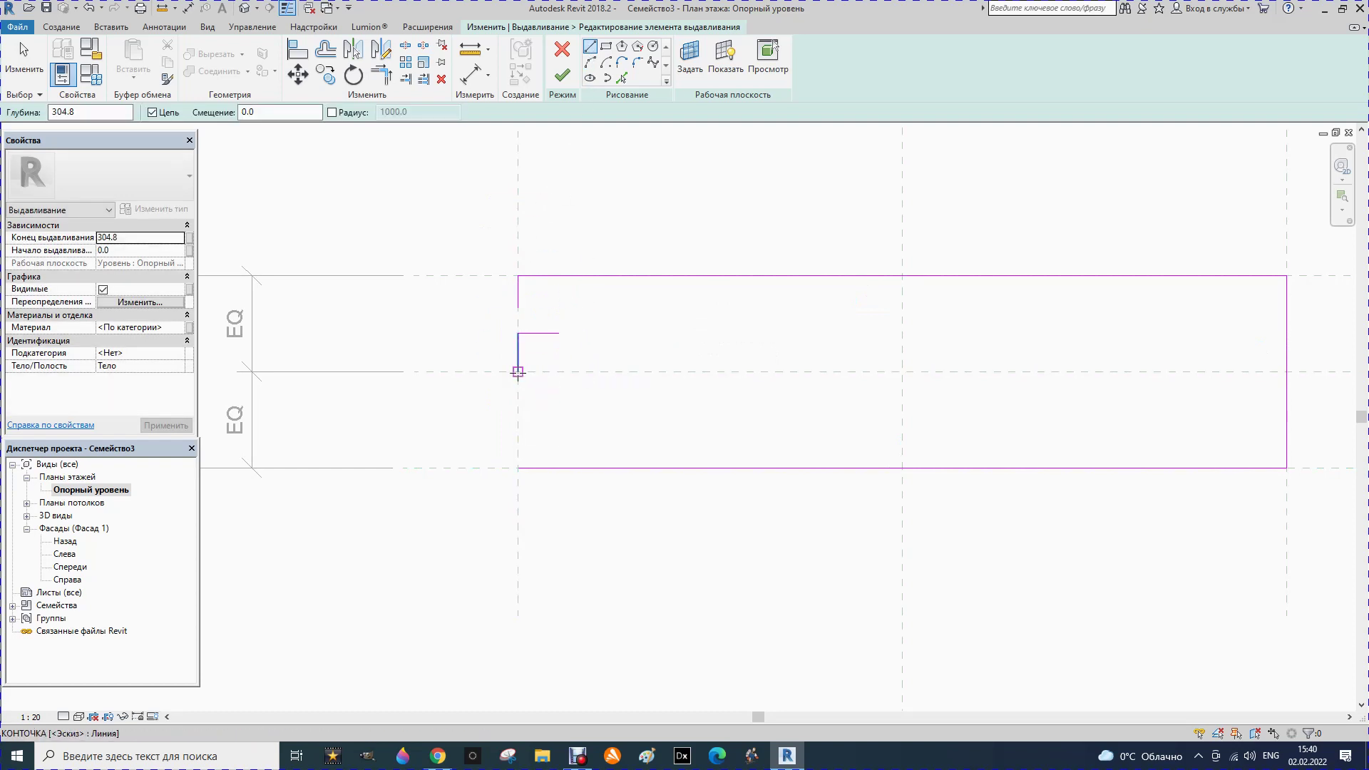
{"action": "left_click", "coordinate": [518, 371]}
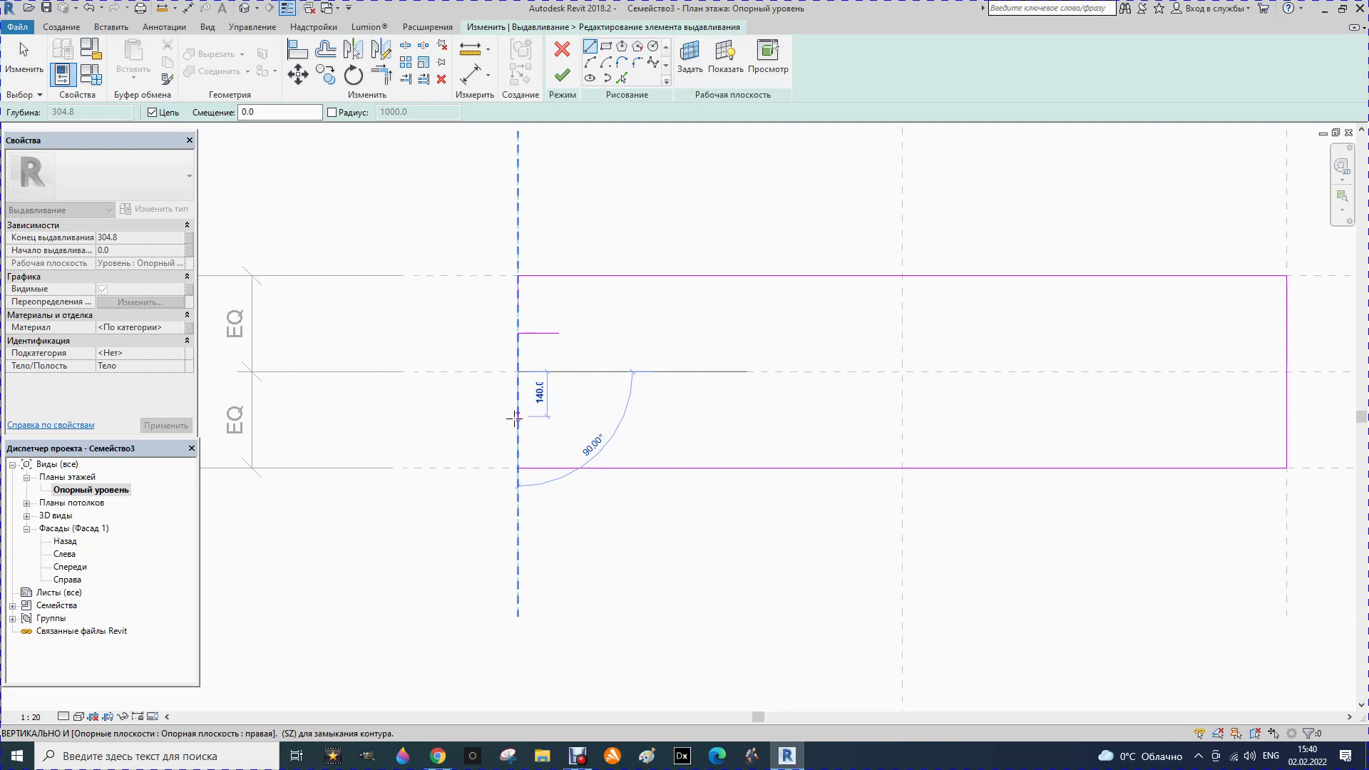
{"action": "type", "text": "180"}
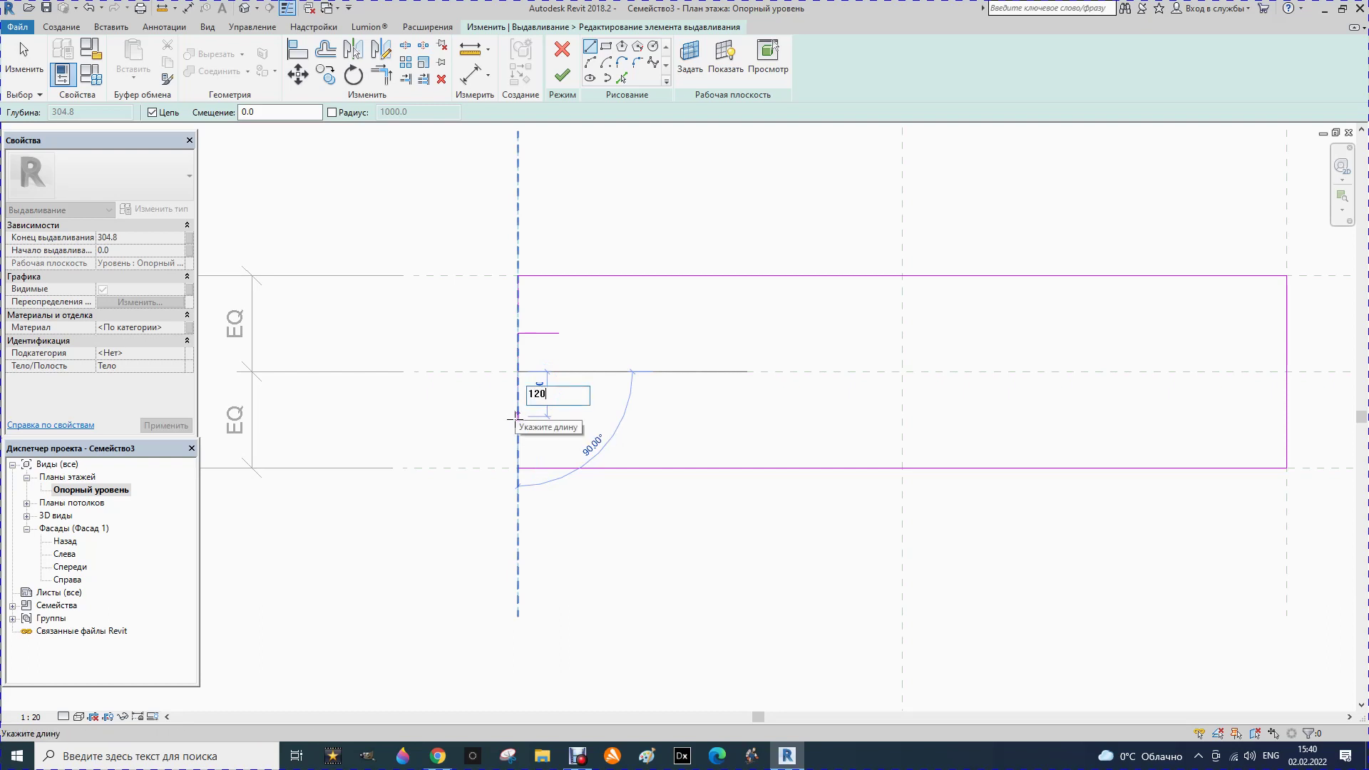
{"action": "key", "text": "Return"}
{"action": "left_click", "coordinate": [518, 410]}
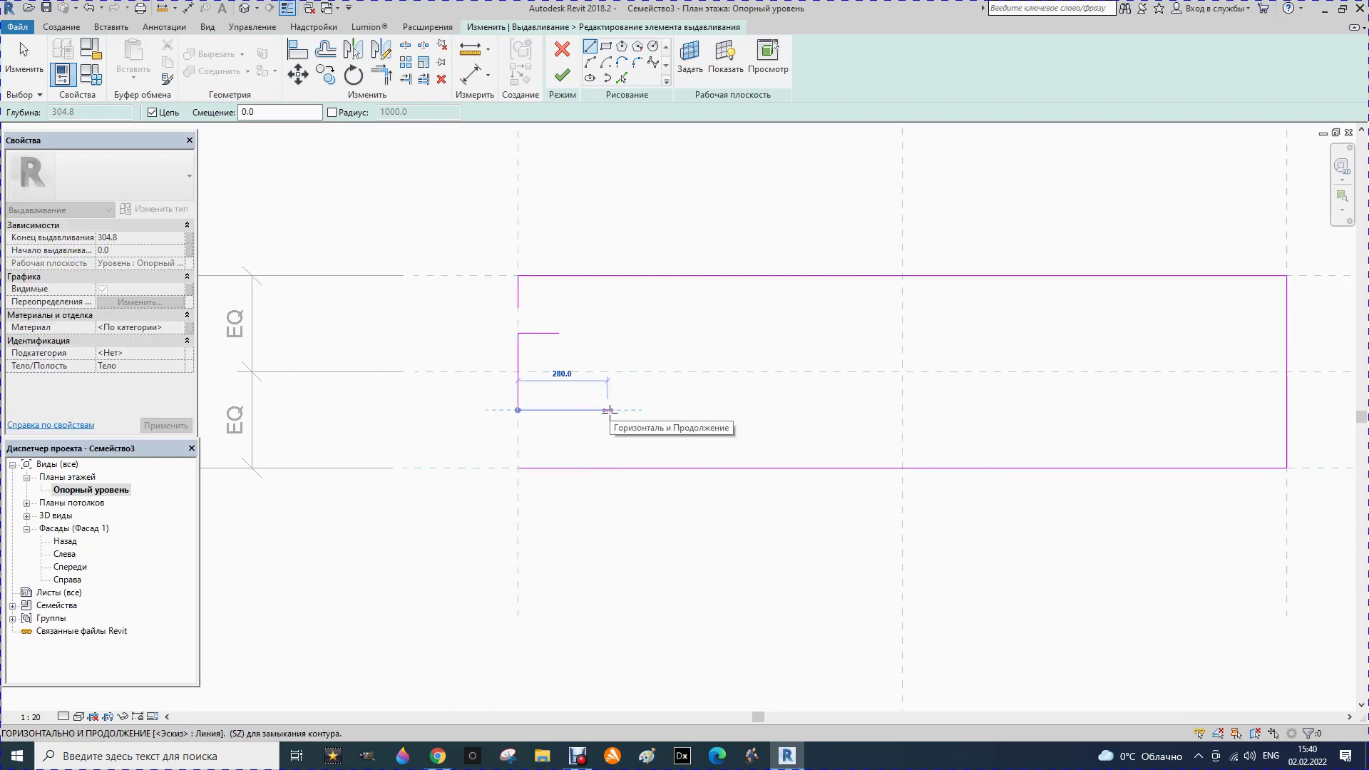
{"action": "type", "text": "130"}
{"action": "key", "text": "Return"}
{"action": "key", "text": "Escape"}
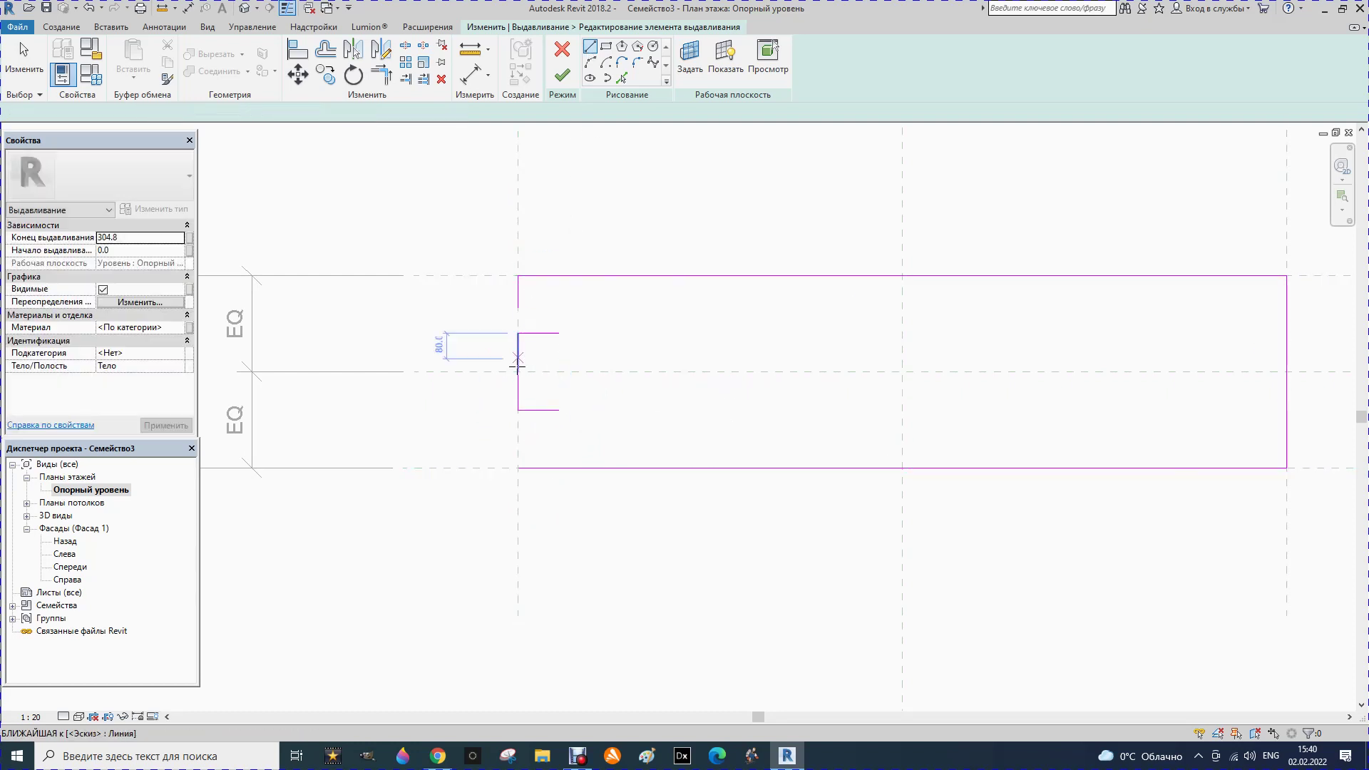
Step: Draw two 60-long vertical lines from the centre plane for the notch's inner edge
{"action": "left_click", "coordinate": [559, 372]}
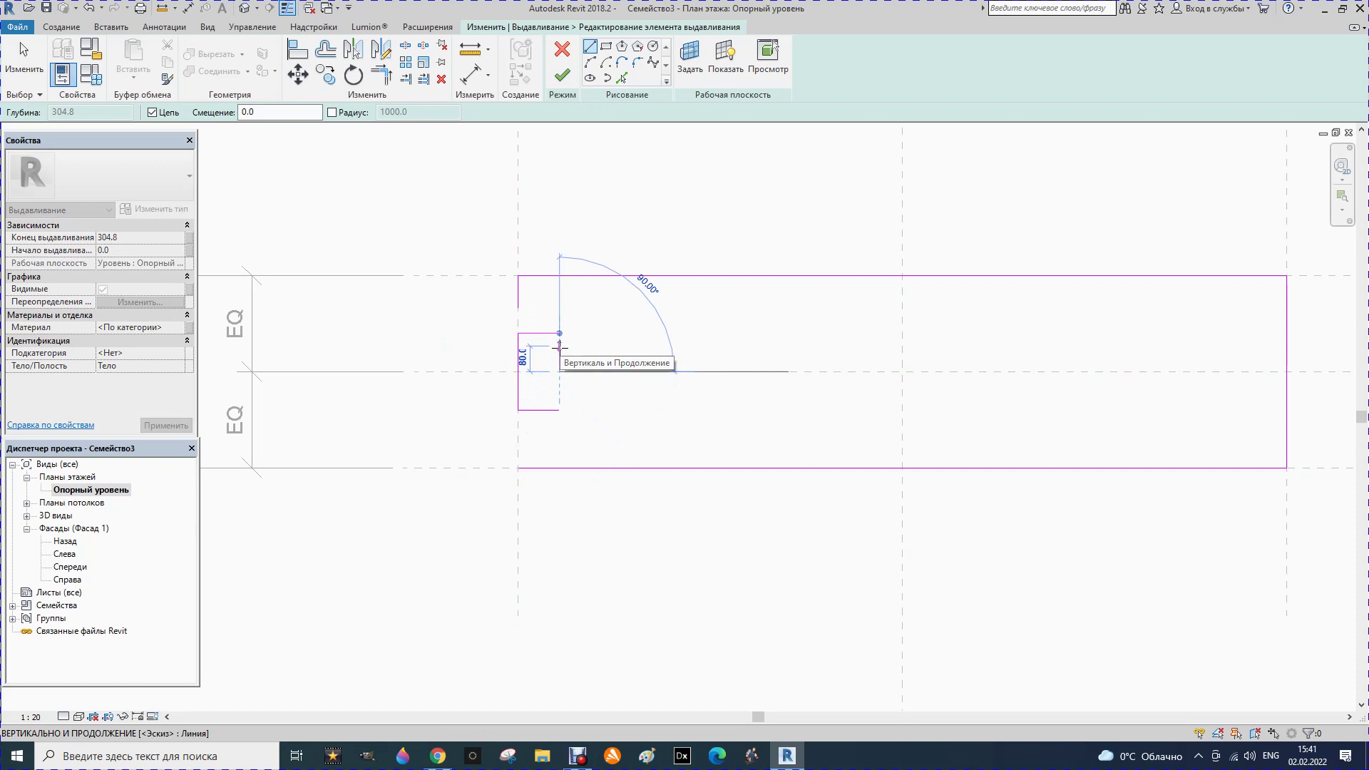
{"action": "type", "text": "60"}
{"action": "key", "text": "Return"}
{"action": "key", "text": "Escape"}
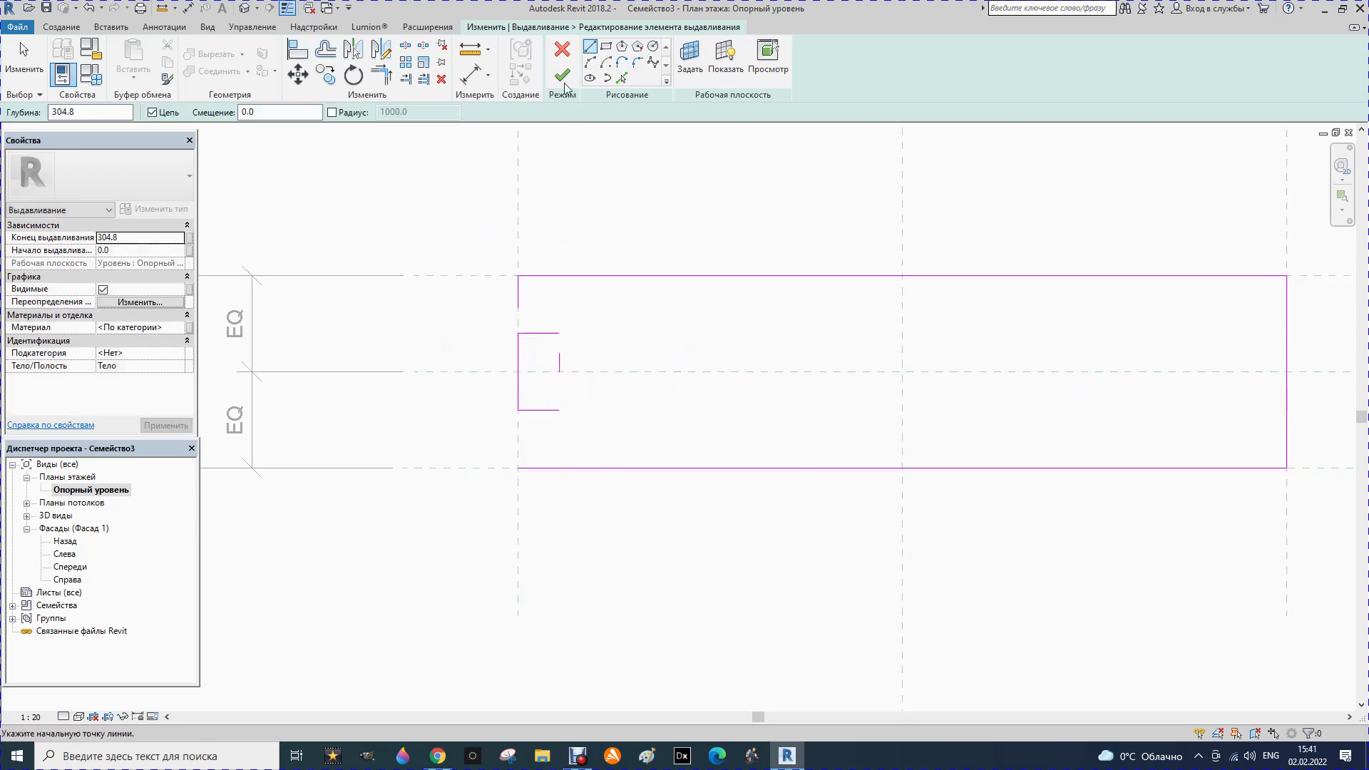
{"action": "left_click", "coordinate": [559, 372]}
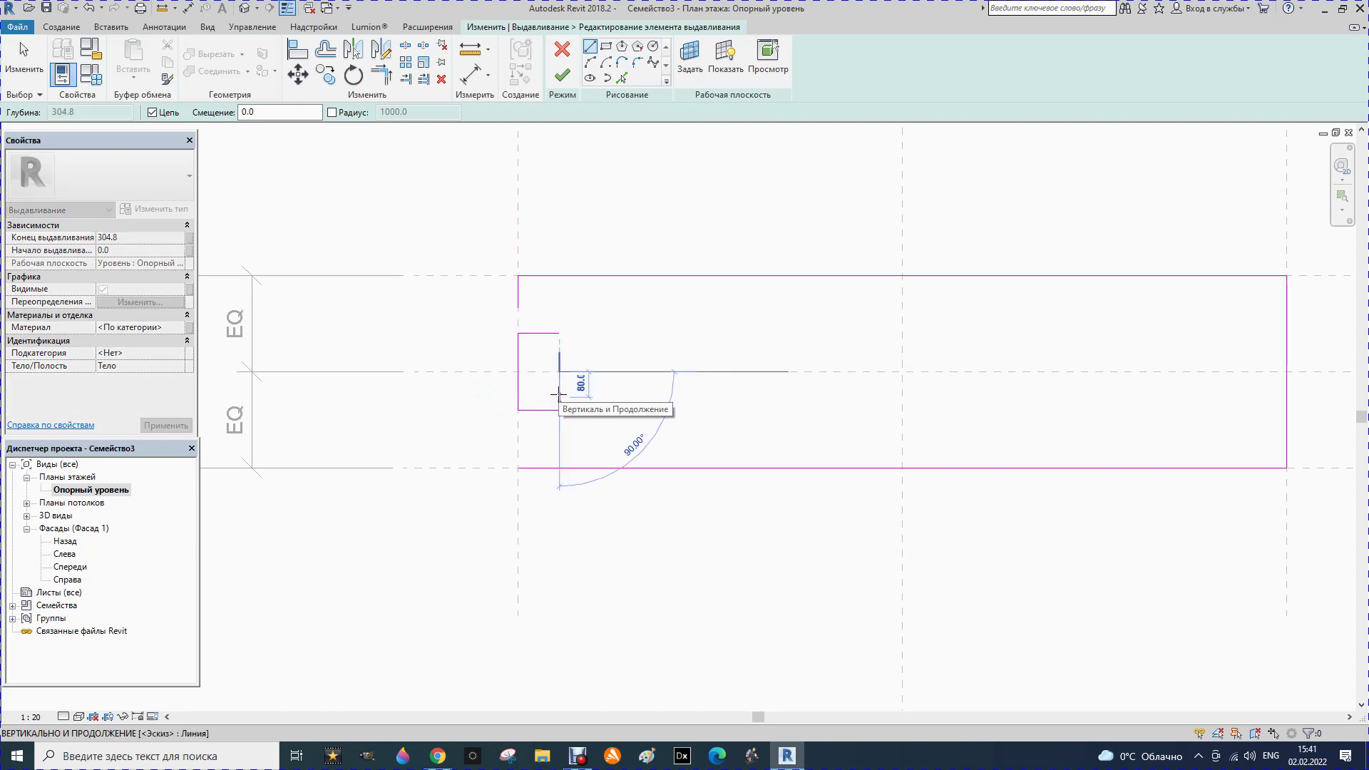
{"action": "type", "text": "60"}
{"action": "key", "text": "Return"}
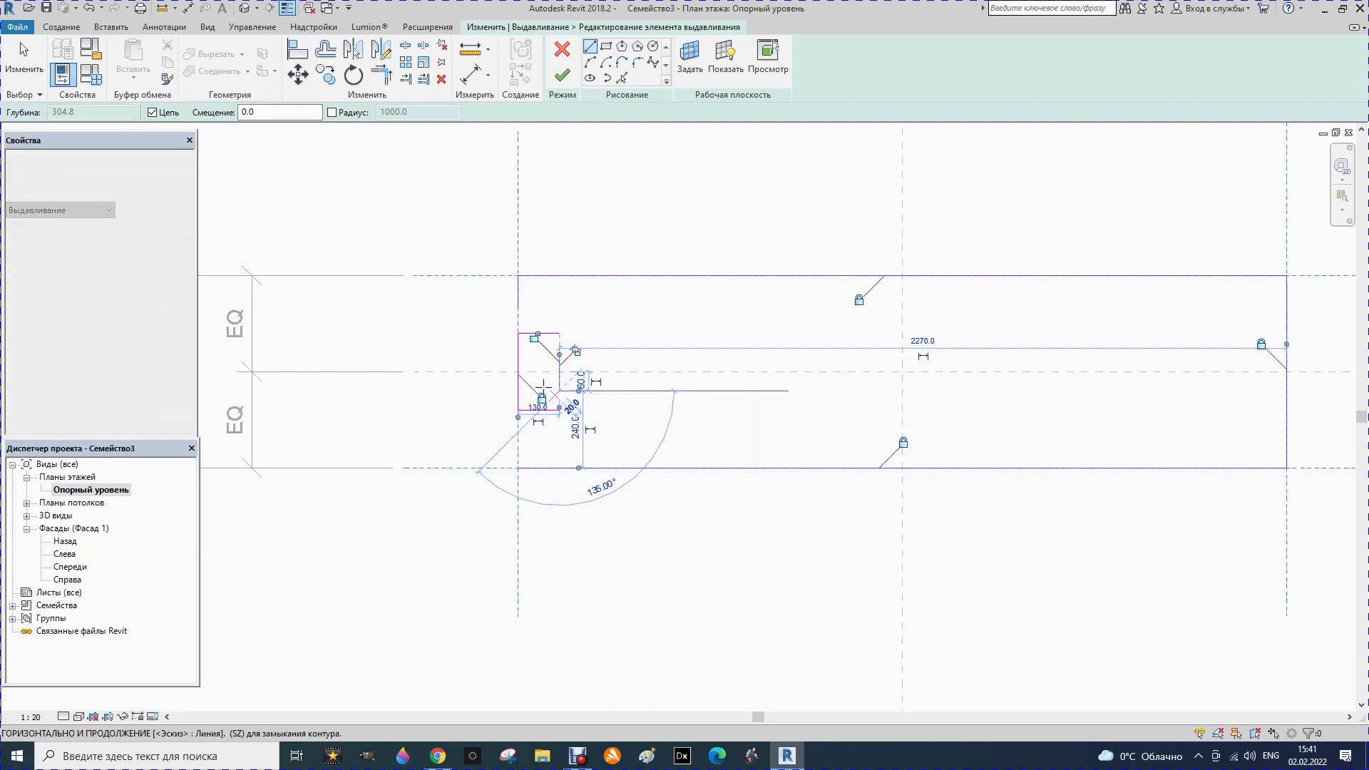
{"action": "key", "text": "Escape"}
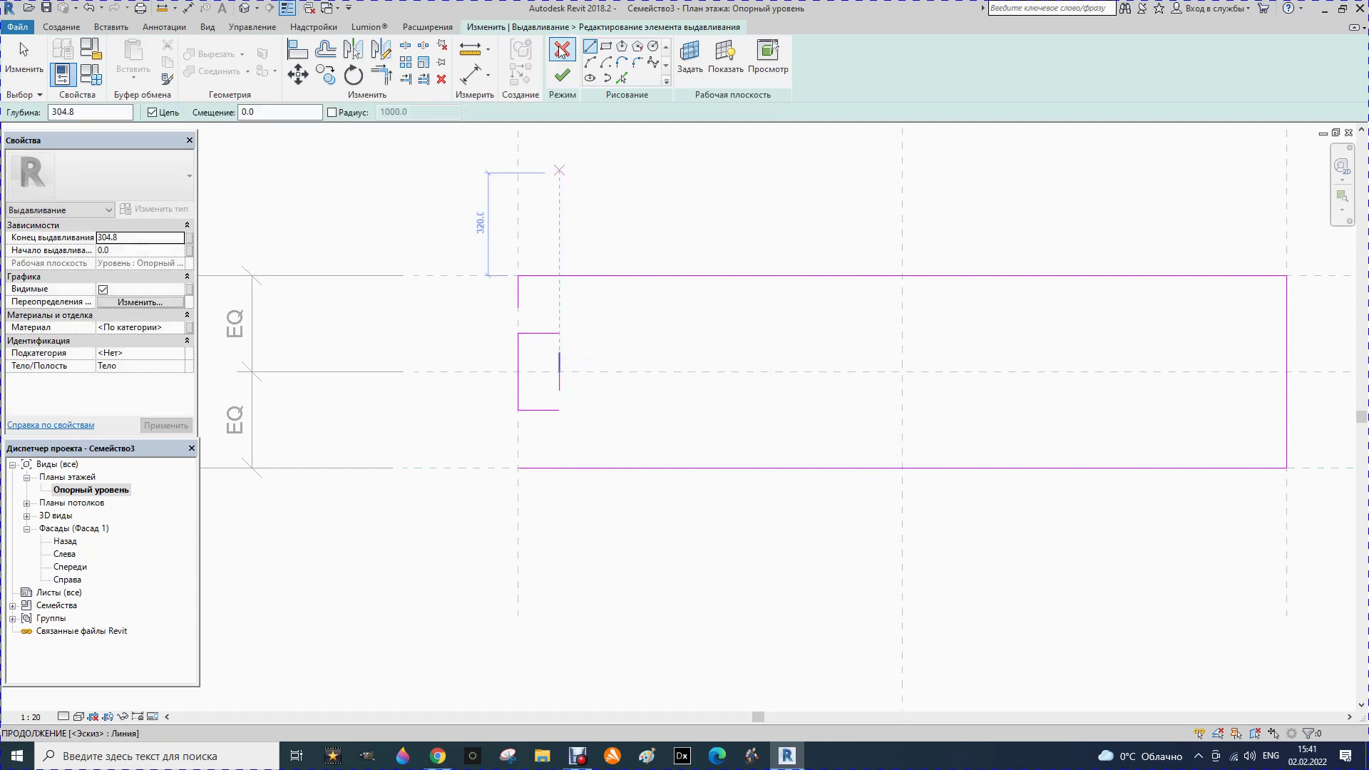
Step: Draw the notch's diagonal edge from its lower corner and begin the upper one
{"action": "left_click", "coordinate": [590, 46]}
{"action": "left_click", "coordinate": [518, 410]}
{"action": "left_click", "coordinate": [558, 391]}
{"action": "key", "text": "Escape"}
{"action": "key", "text": "Escape"}
{"action": "left_click", "coordinate": [589, 46]}
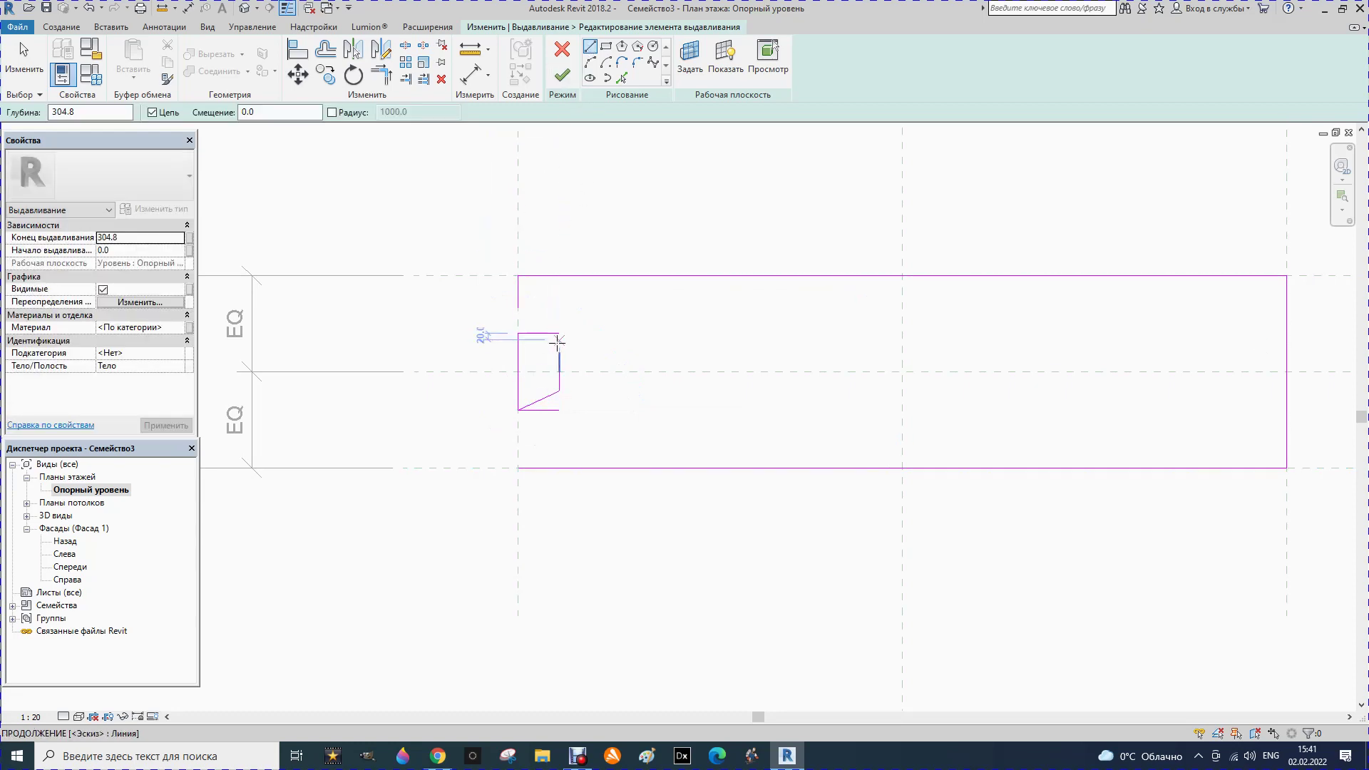
{"action": "left_click", "coordinate": [559, 353]}
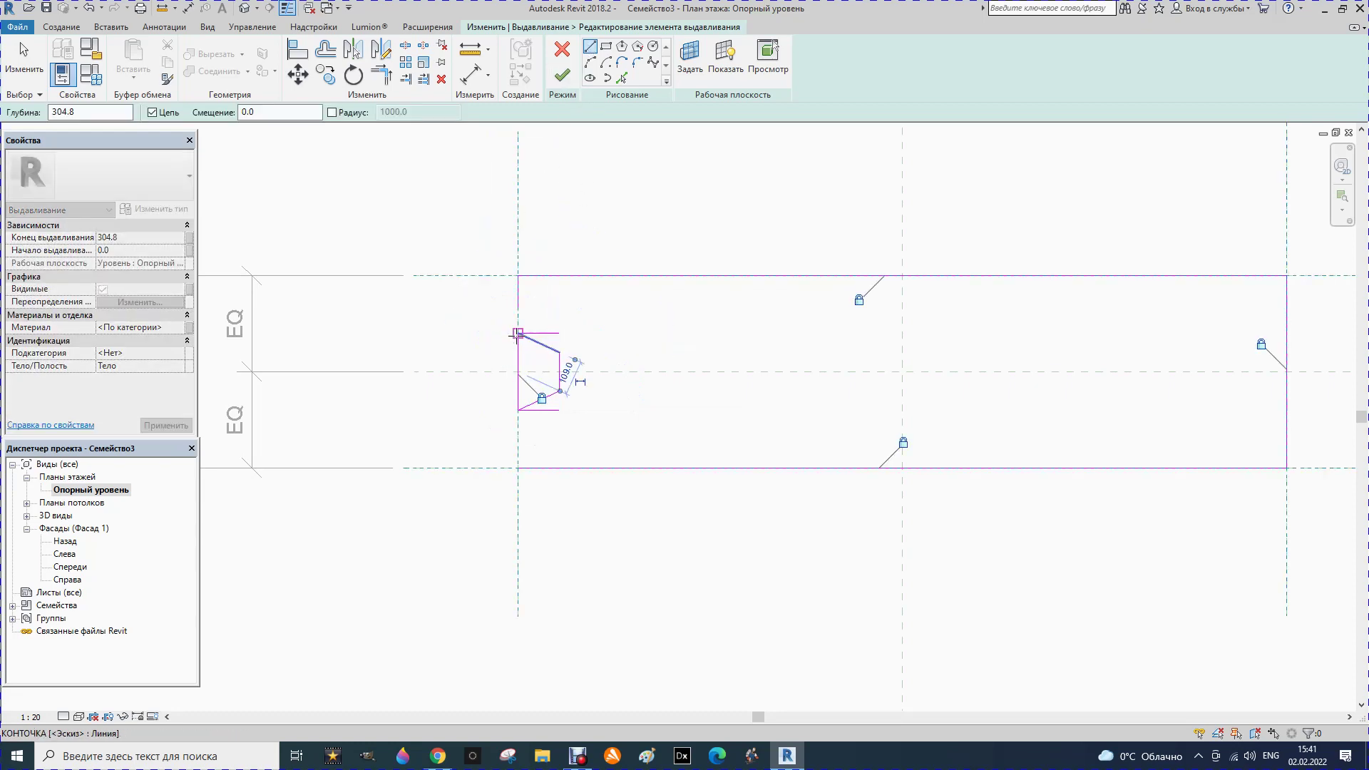
Step: Close the notch profile and delete four redundant horizontal and left-edge sketch lines
{"action": "left_click", "coordinate": [518, 333]}
{"action": "key", "text": "Escape"}
{"action": "key", "text": "Escape"}
{"action": "left_click", "coordinate": [555, 334]}
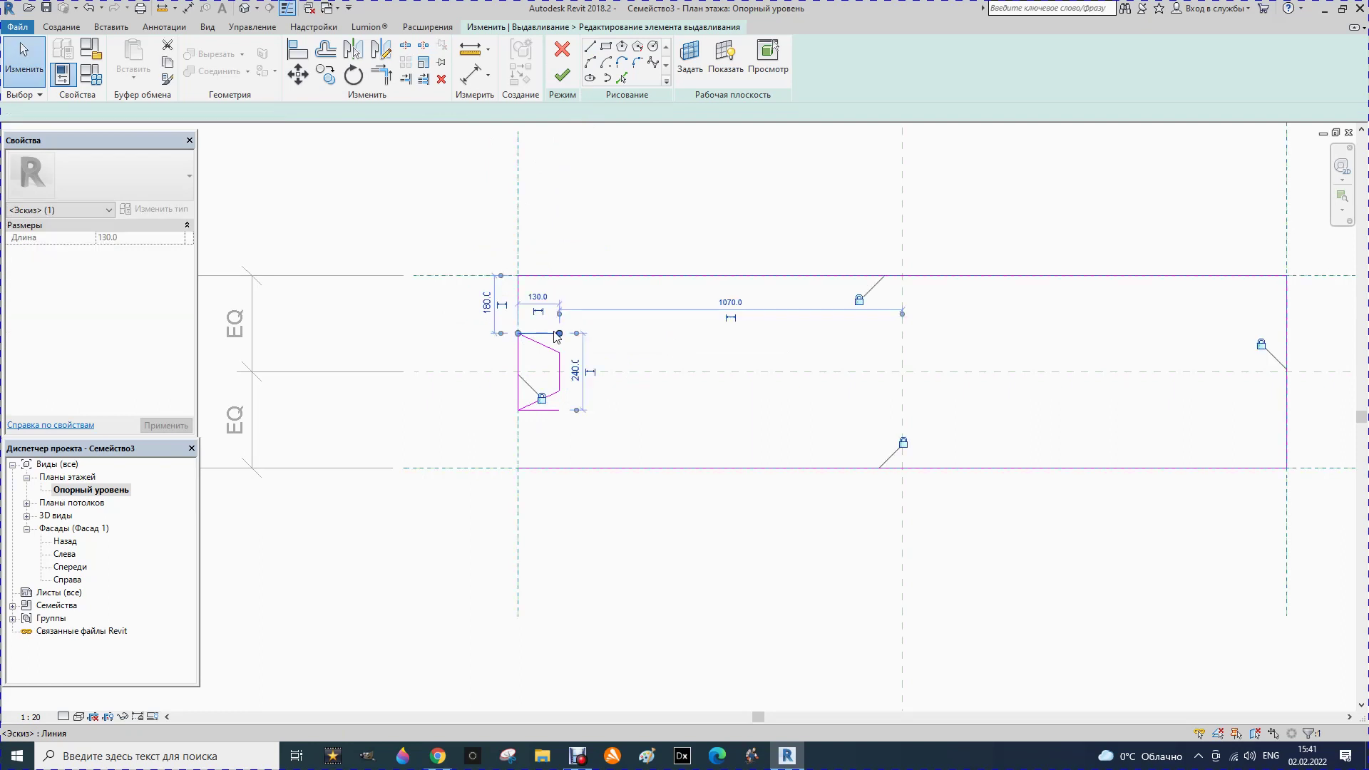
{"action": "key", "text": "Delete"}
{"action": "left_click", "coordinate": [548, 412]}
{"action": "key", "text": "Delete"}
{"action": "left_click", "coordinate": [519, 361]}
{"action": "key", "text": "Delete"}
{"action": "left_click", "coordinate": [520, 392]}
{"action": "key", "text": "Delete"}
Step: Extend the left edge line to 180 and draw a line closing the gap to the bottom corner
{"action": "left_click", "coordinate": [519, 296]}
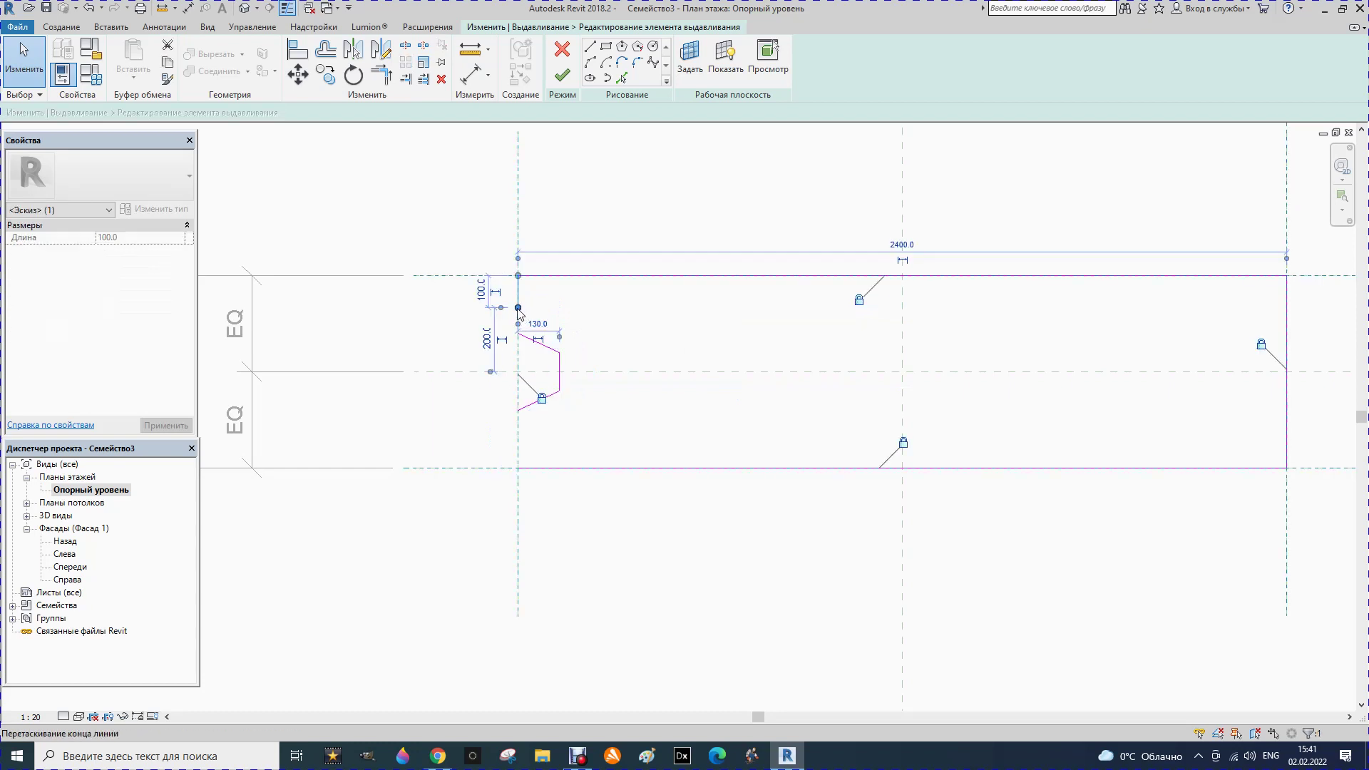
{"action": "left_click_drag", "start_coordinate": [517, 308], "coordinate": [517, 333]}
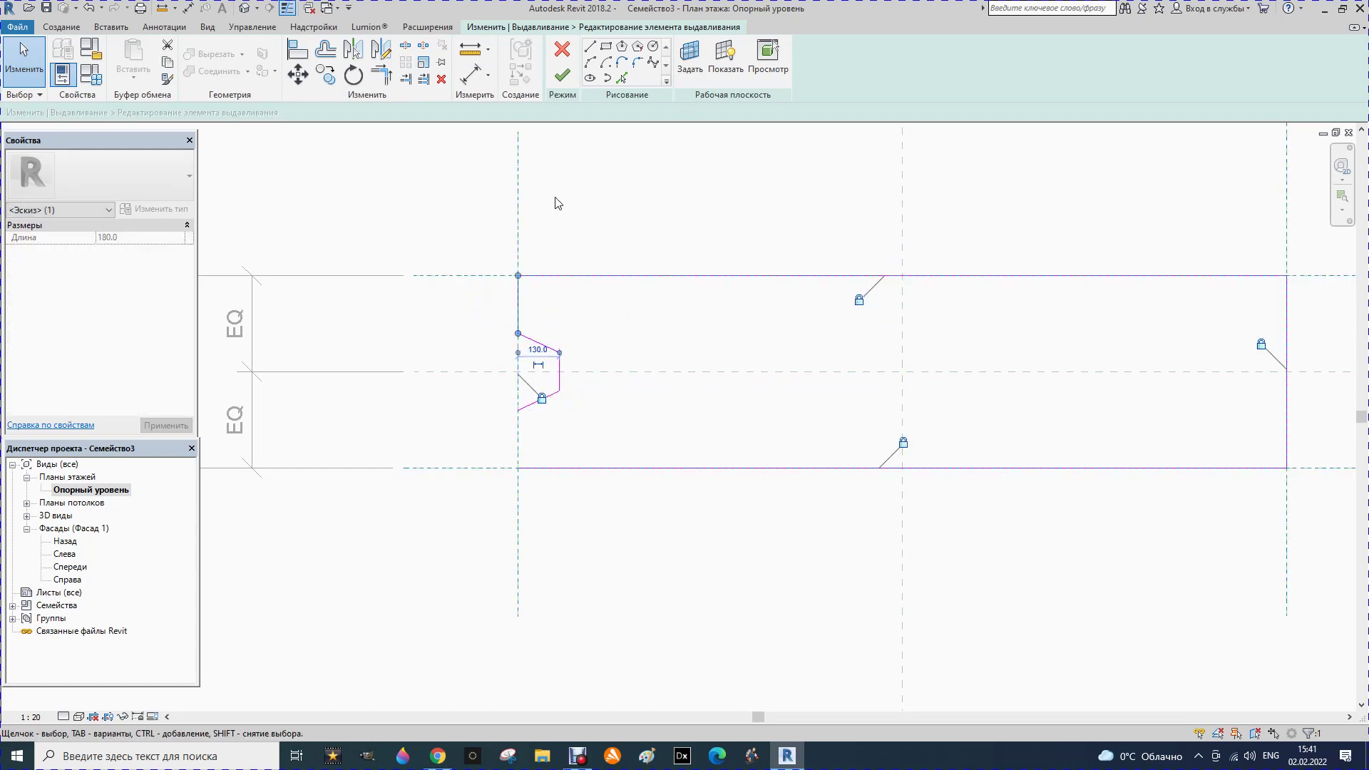
{"action": "left_click", "coordinate": [589, 47]}
{"action": "left_click", "coordinate": [517, 410]}
{"action": "left_click", "coordinate": [518, 467]}
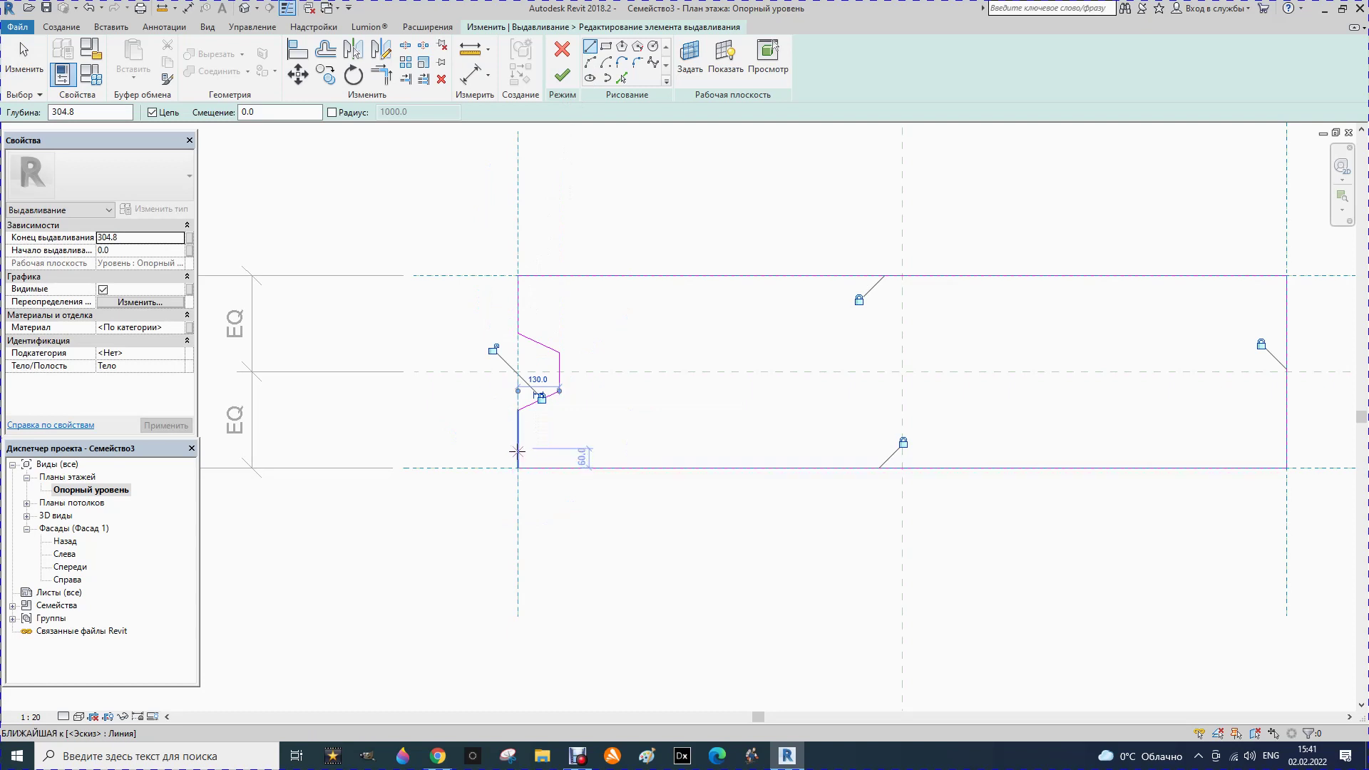
{"action": "scroll", "coordinate": [485, 420], "scroll_direction": "down", "scroll_amount": 1}
{"action": "scroll", "coordinate": [439, 385], "scroll_direction": "down", "scroll_amount": 2}
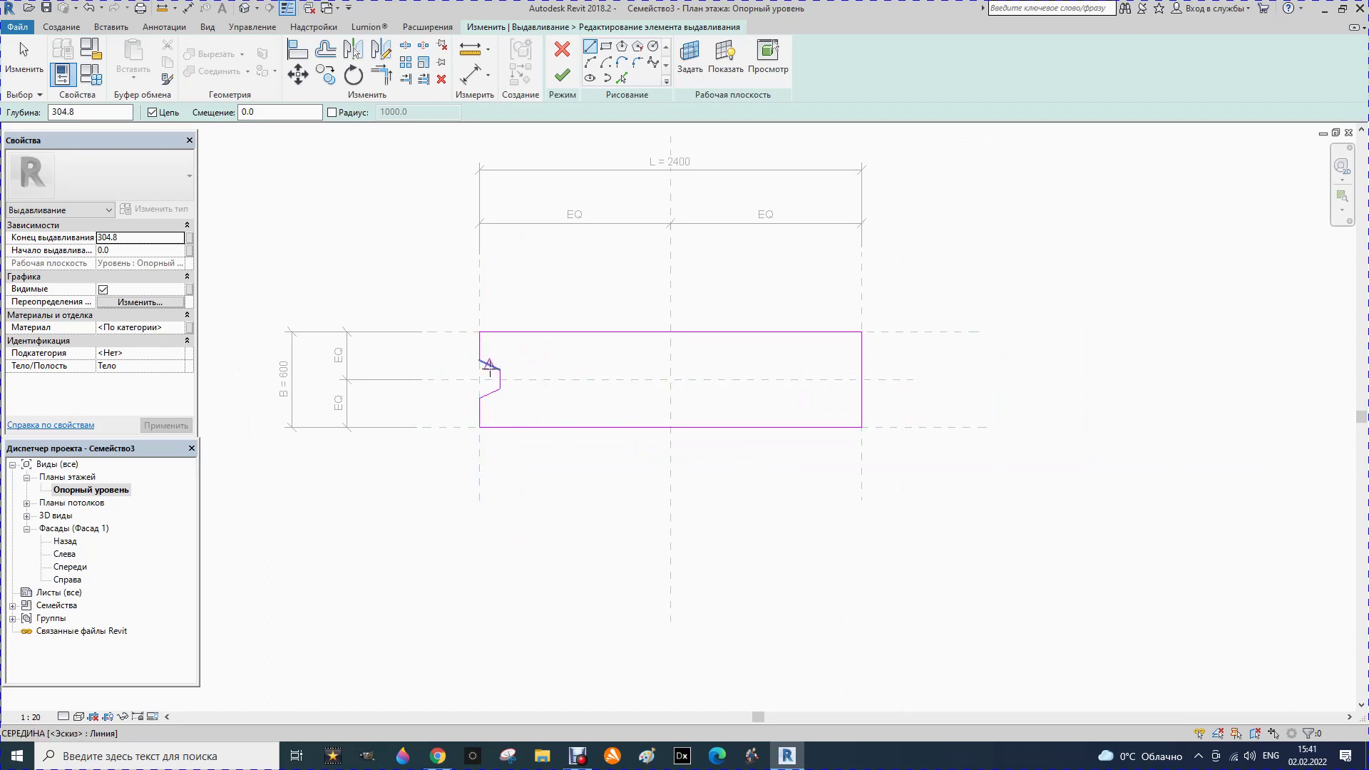
{"action": "key", "text": "Escape"}
{"action": "key", "text": "Escape"}
Step: Select the three notch lines
{"action": "left_click", "coordinate": [497, 371]}
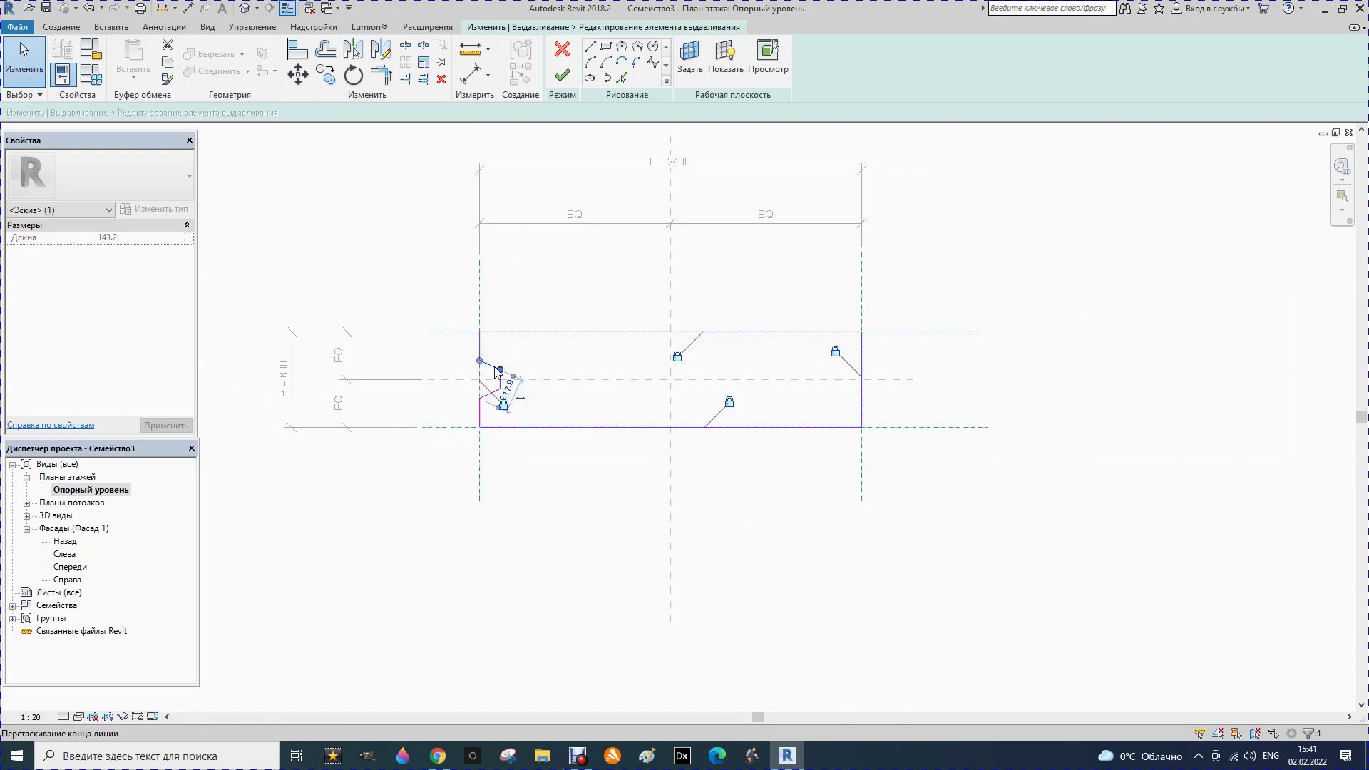
{"action": "left_click", "coordinate": [489, 395], "text": "ctrl"}
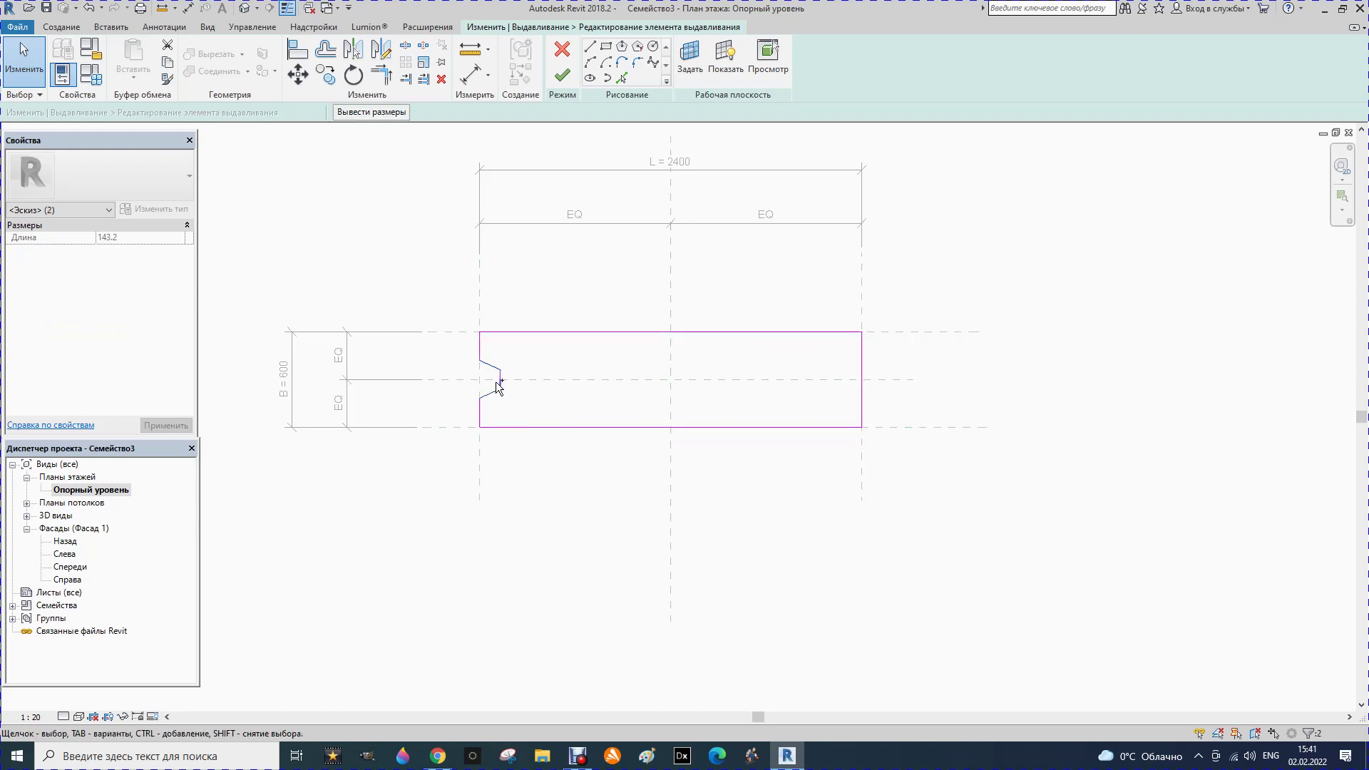
{"action": "left_click", "coordinate": [499, 382], "text": "ctrl"}
{"action": "scroll", "coordinate": [489, 395], "scroll_direction": "up", "scroll_amount": 2}
{"action": "scroll", "coordinate": [489, 388], "scroll_direction": "up", "scroll_amount": 2}
{"action": "scroll", "coordinate": [504, 373], "scroll_direction": "up", "scroll_amount": 1}
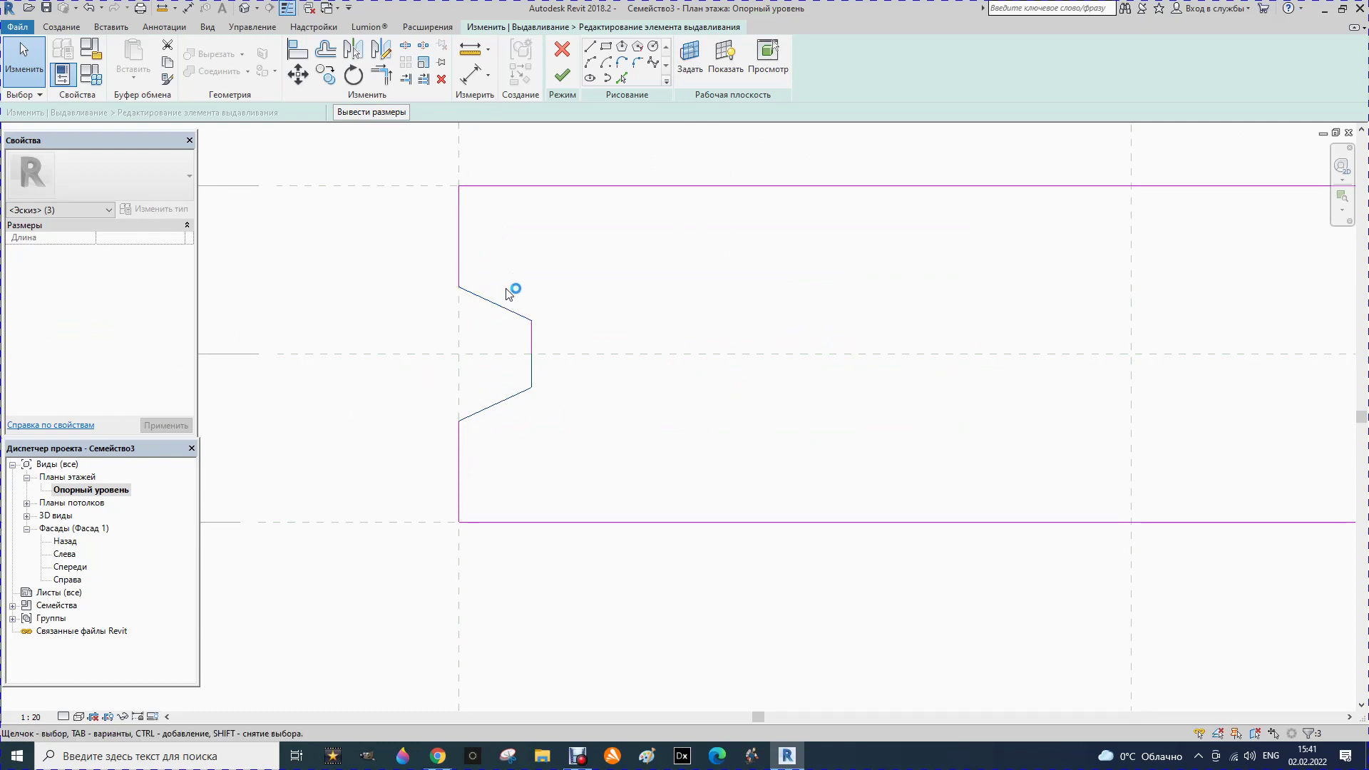
{"action": "key", "text": "F1"}
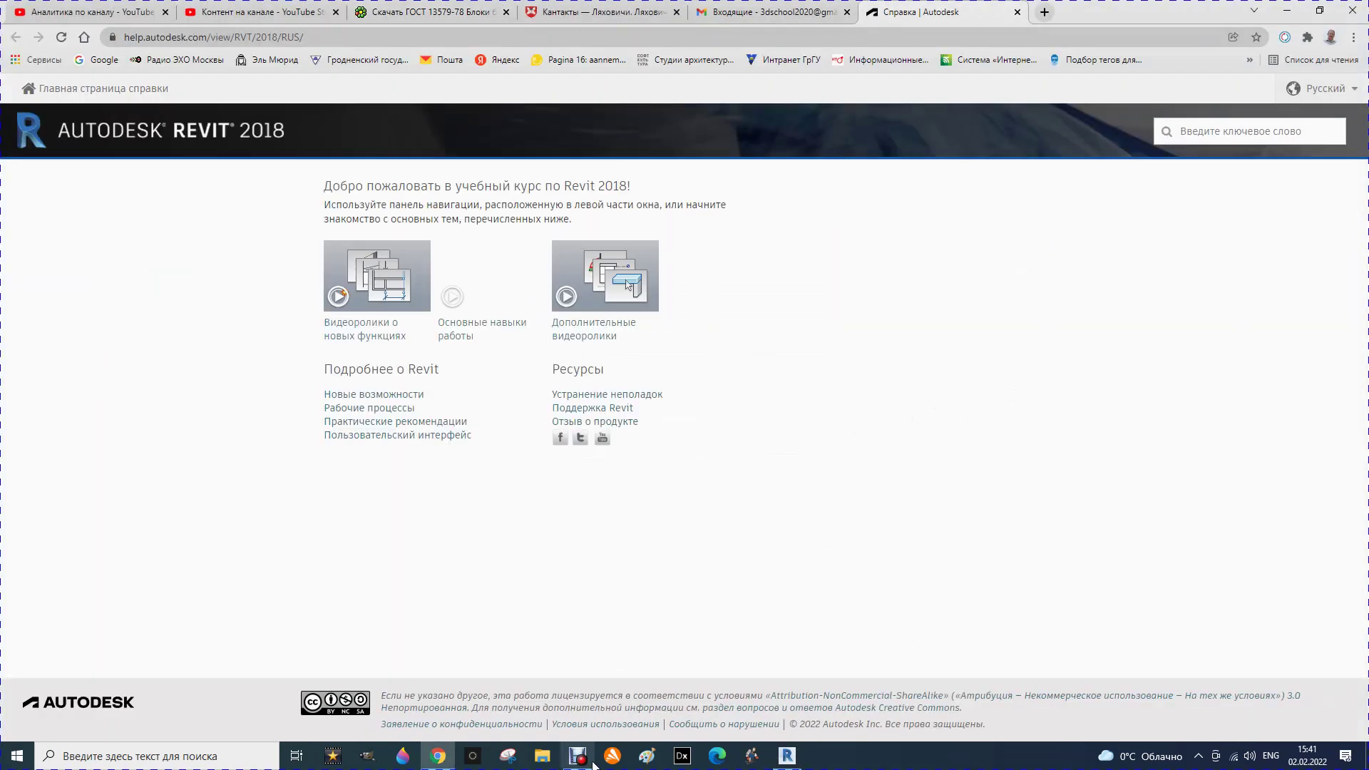
{"action": "left_click", "coordinate": [790, 757]}
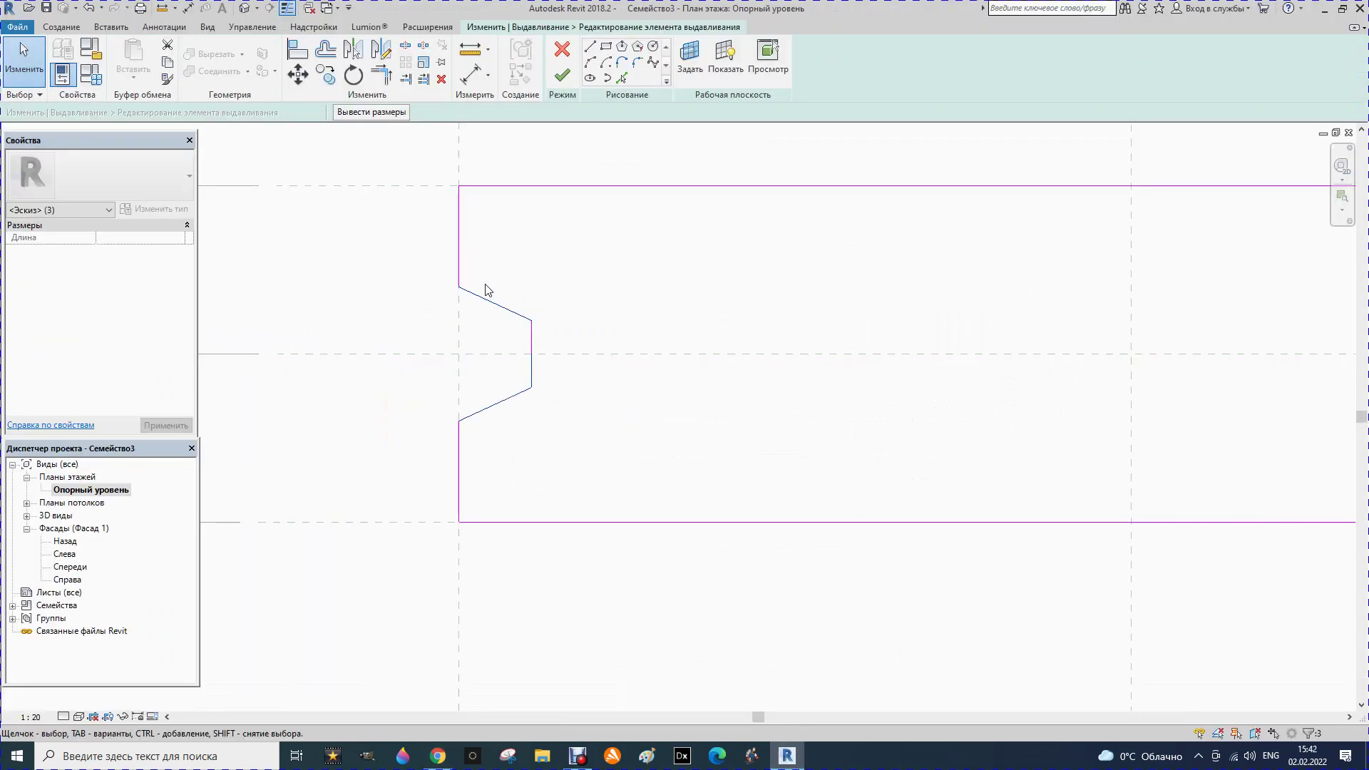
Step: End the upper slanted line on the vertical notch line and select all four notch lines
{"action": "left_click", "coordinate": [496, 306]}
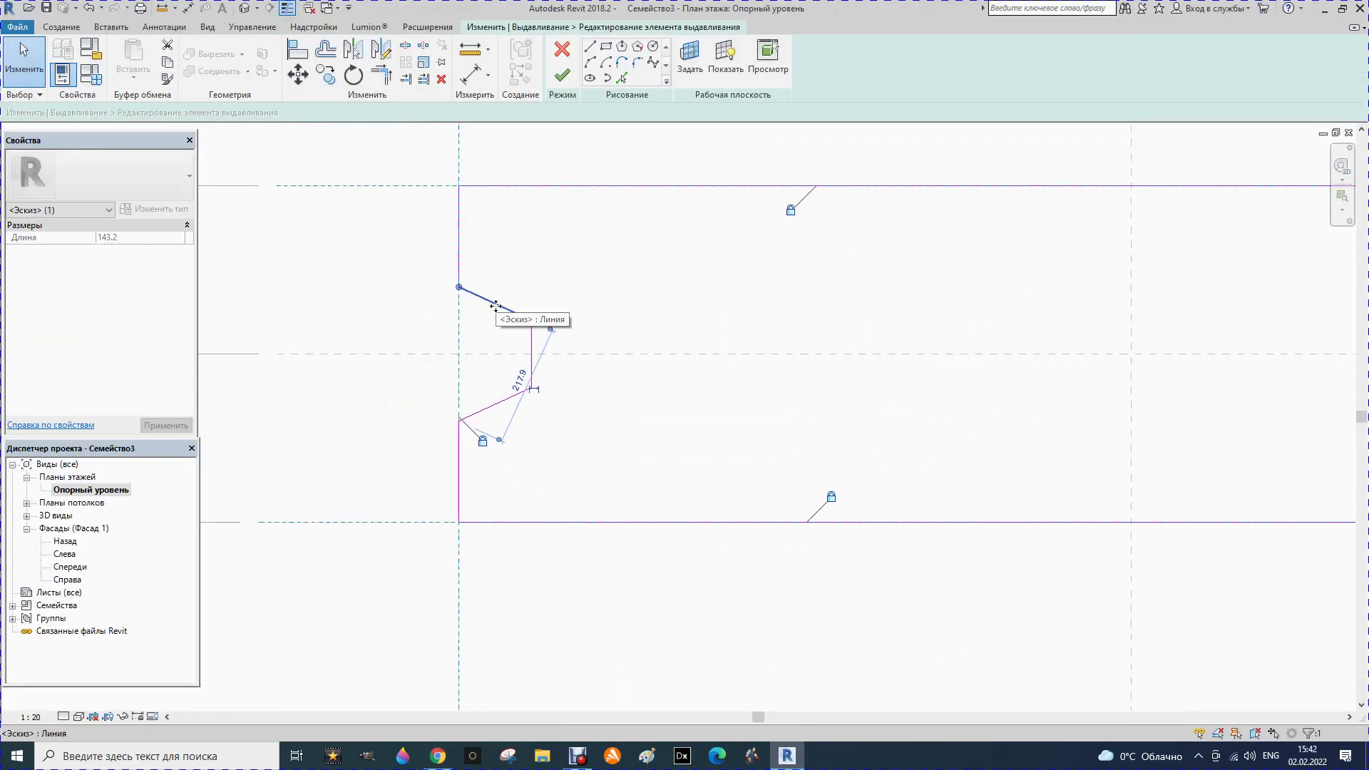
{"action": "left_click_drag", "start_coordinate": [550, 329], "coordinate": [531, 320]}
{"action": "left_click", "coordinate": [531, 360], "text": "ctrl"}
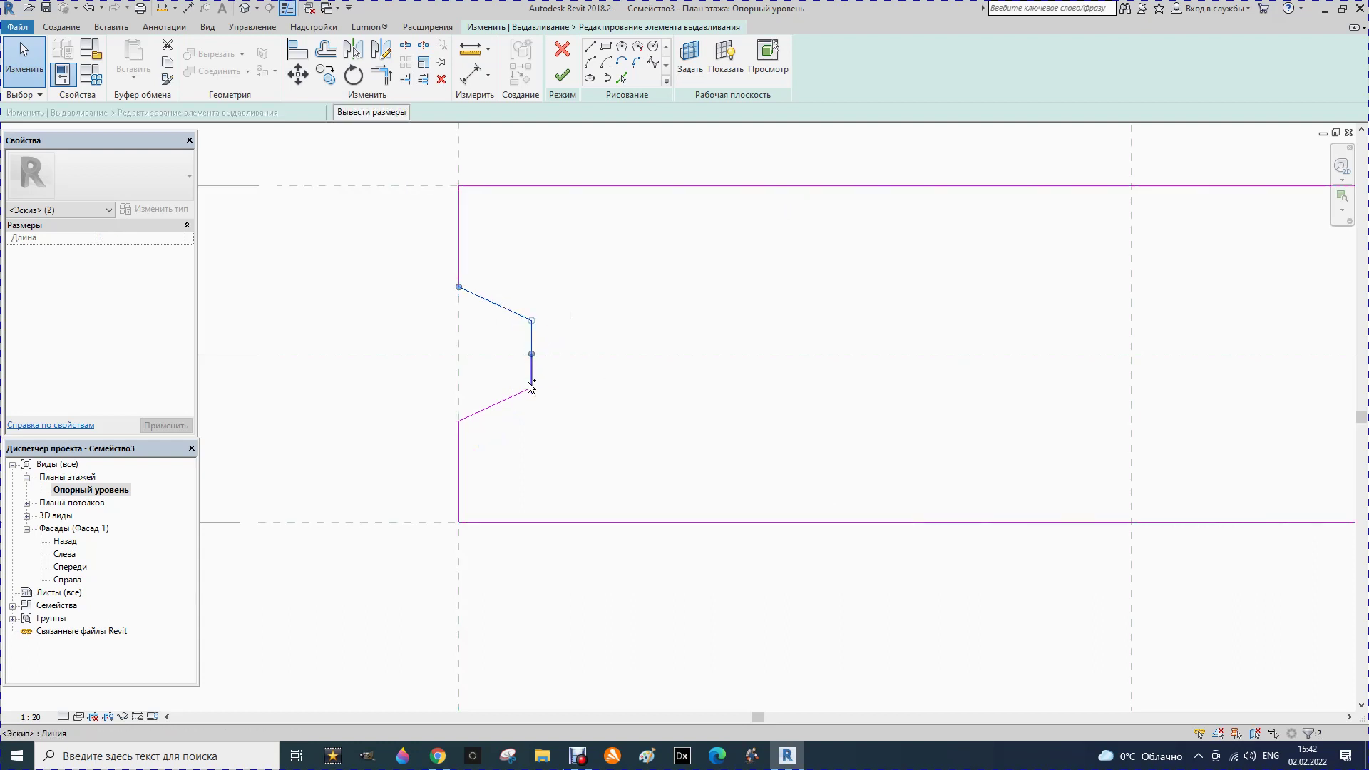
{"action": "left_click", "coordinate": [531, 378], "text": "ctrl"}
{"action": "left_click", "coordinate": [503, 401], "text": "ctrl"}
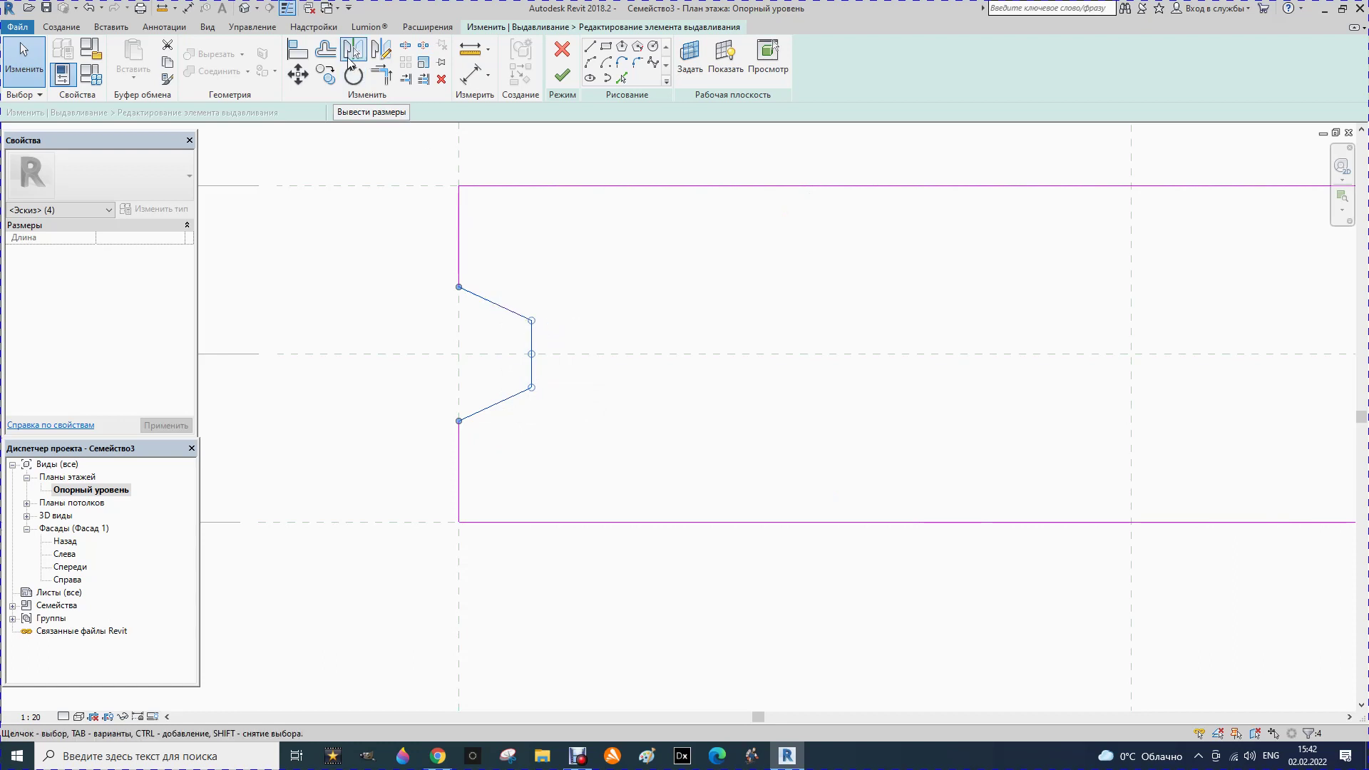
Step: Mirror the notch lines across the vertical centre reference plane to the right end
{"action": "left_click", "coordinate": [353, 52]}
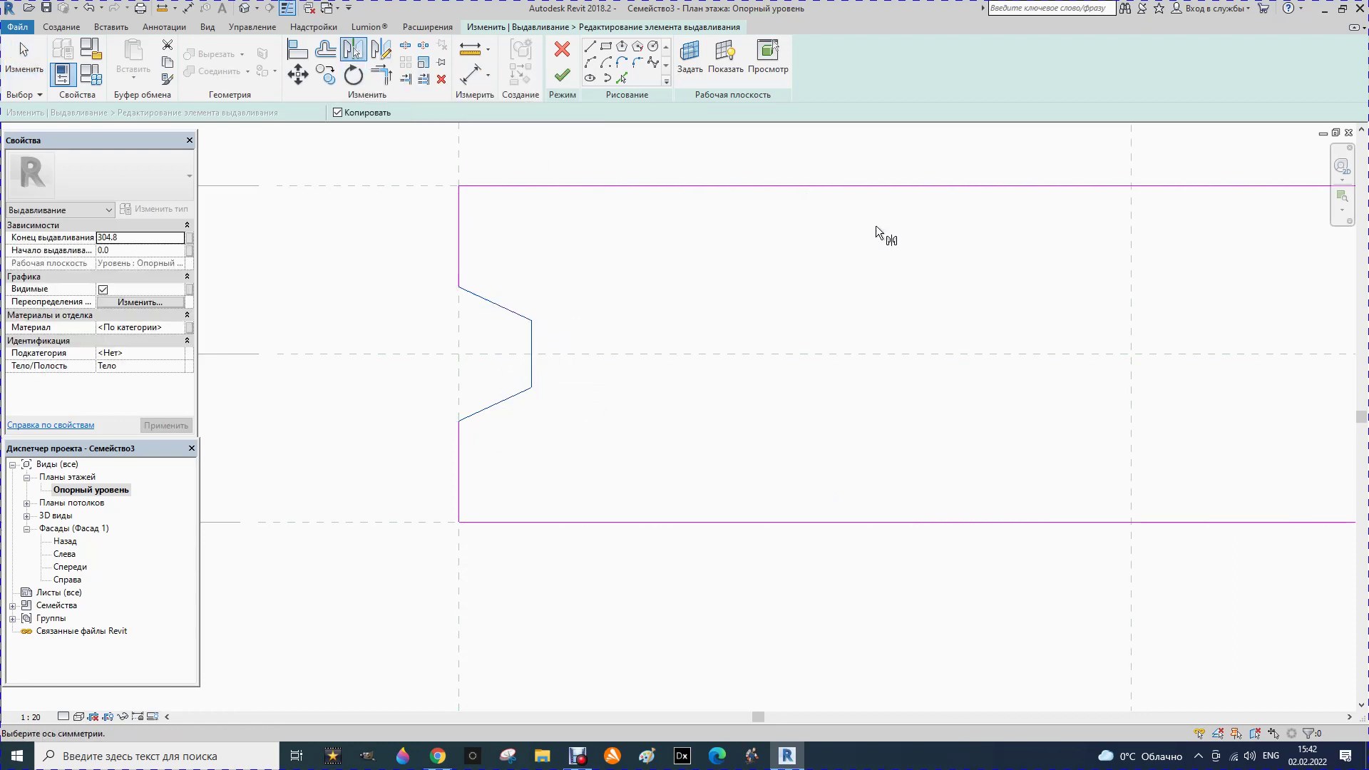
{"action": "left_click", "coordinate": [1131, 335]}
{"action": "scroll", "coordinate": [449, 391], "scroll_direction": "down", "scroll_amount": 2}
{"action": "scroll", "coordinate": [449, 391], "scroll_direction": "down", "scroll_amount": 1}
{"action": "scroll", "coordinate": [1000, 337], "scroll_direction": "up", "scroll_amount": 1}
{"action": "scroll", "coordinate": [1076, 364], "scroll_direction": "up", "scroll_amount": 2}
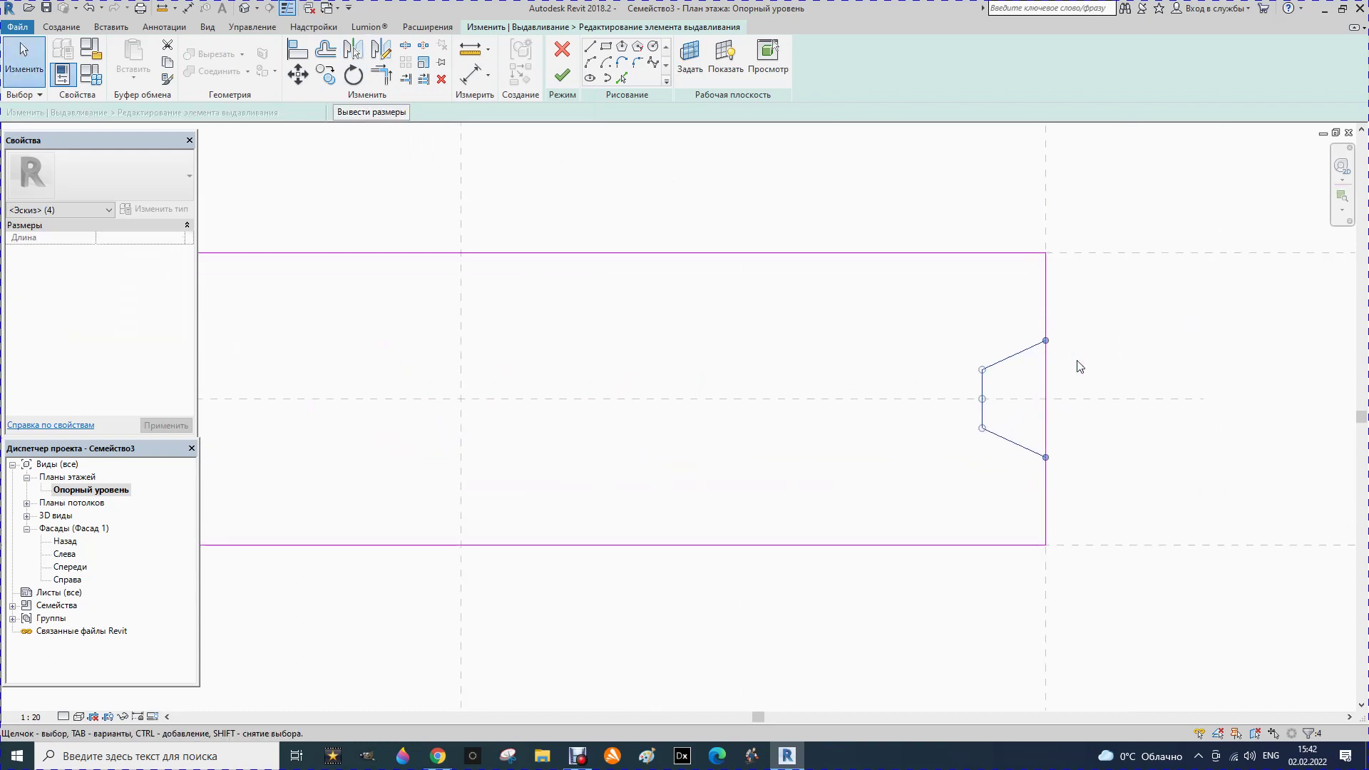
{"action": "scroll", "coordinate": [1083, 394], "scroll_direction": "up", "scroll_amount": 1}
{"action": "left_click", "coordinate": [1083, 394]}
{"action": "left_click", "coordinate": [1020, 387]}
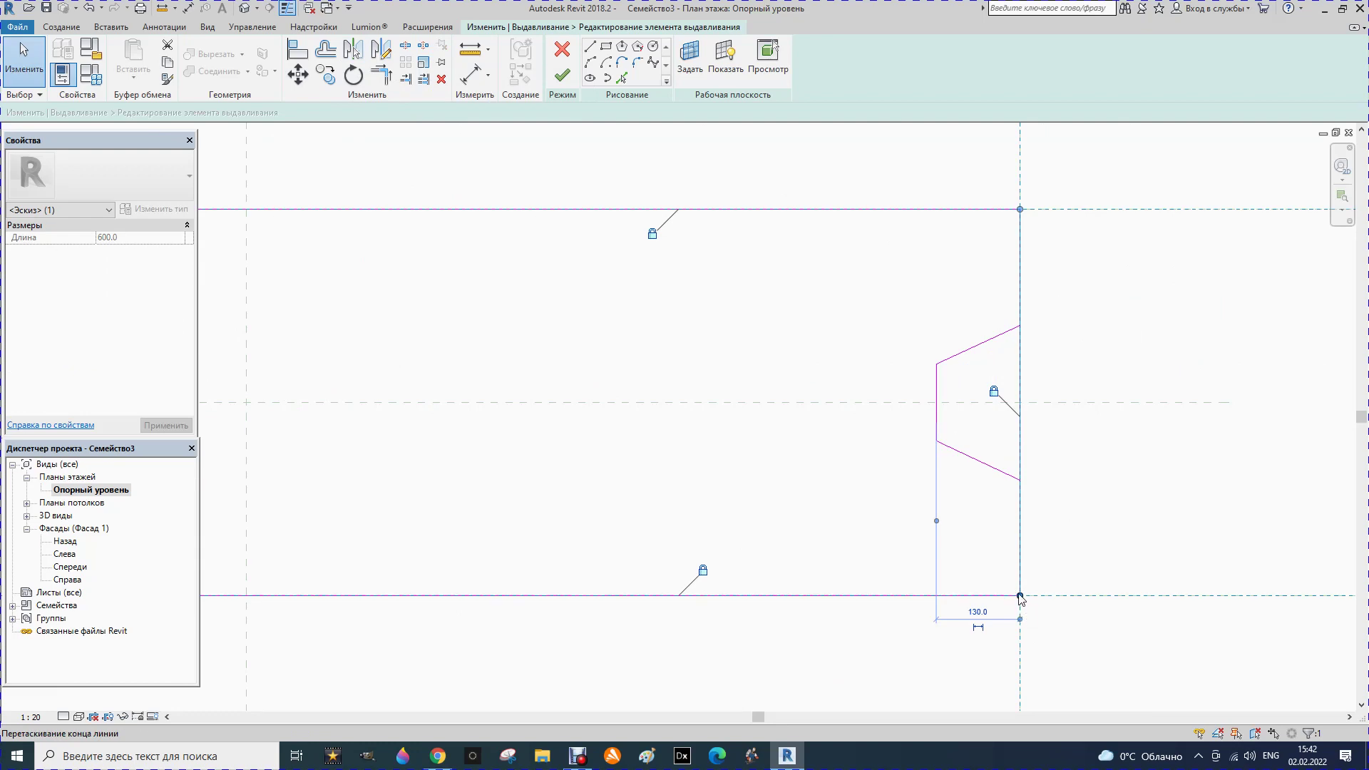
Step: Shorten the right edge to the notch corner and draw a vertical segment closing the loop
{"action": "left_click_drag", "start_coordinate": [1020, 596], "coordinate": [1023, 325]}
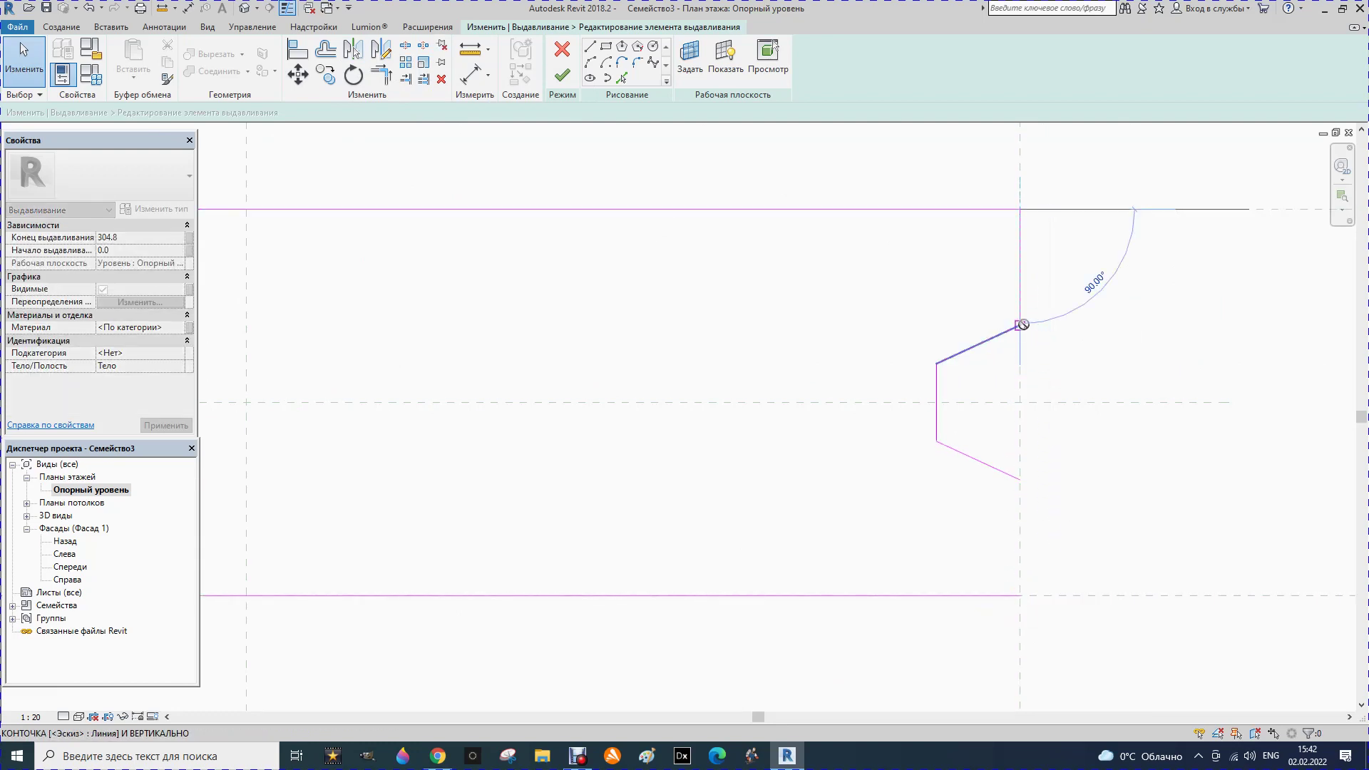
{"action": "left_click", "coordinate": [1134, 725]}
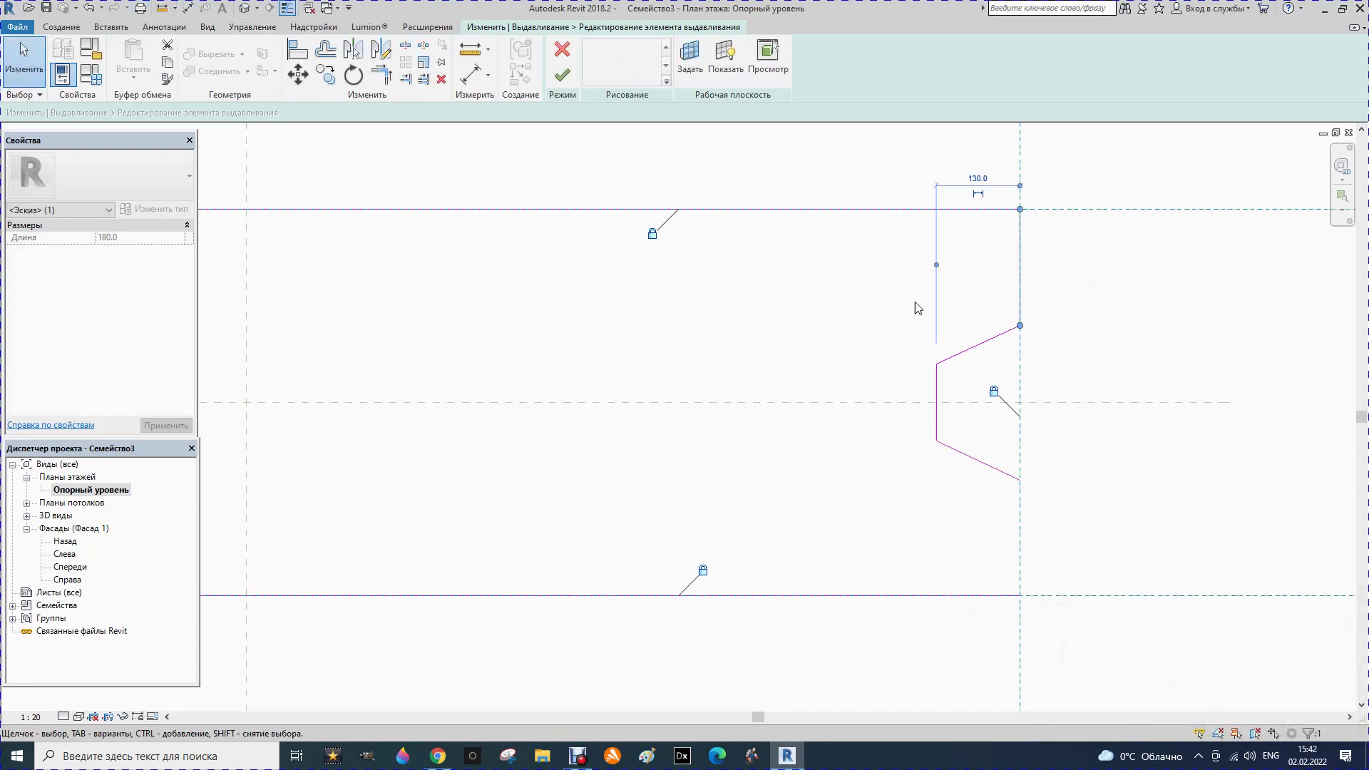
{"action": "left_click", "coordinate": [978, 462]}
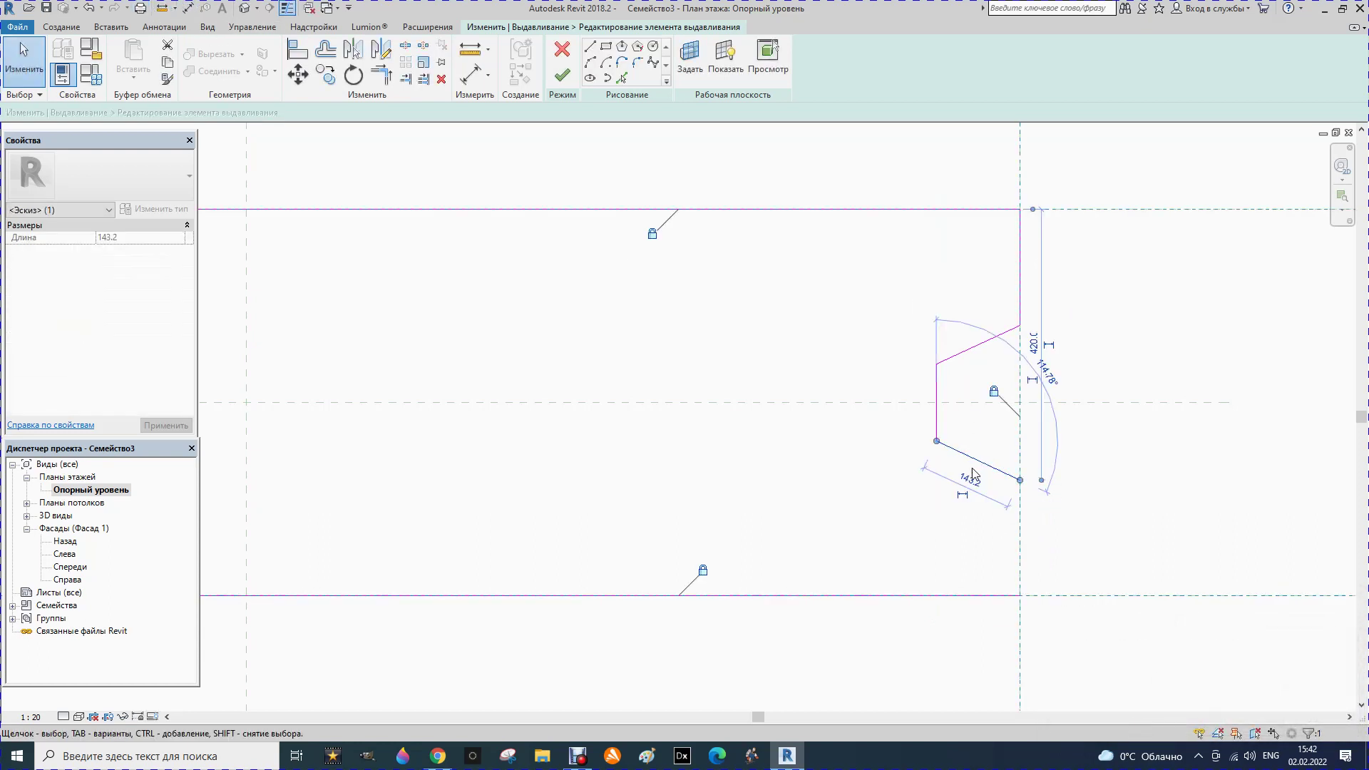
{"action": "left_click", "coordinate": [589, 47]}
{"action": "left_click", "coordinate": [1019, 479]}
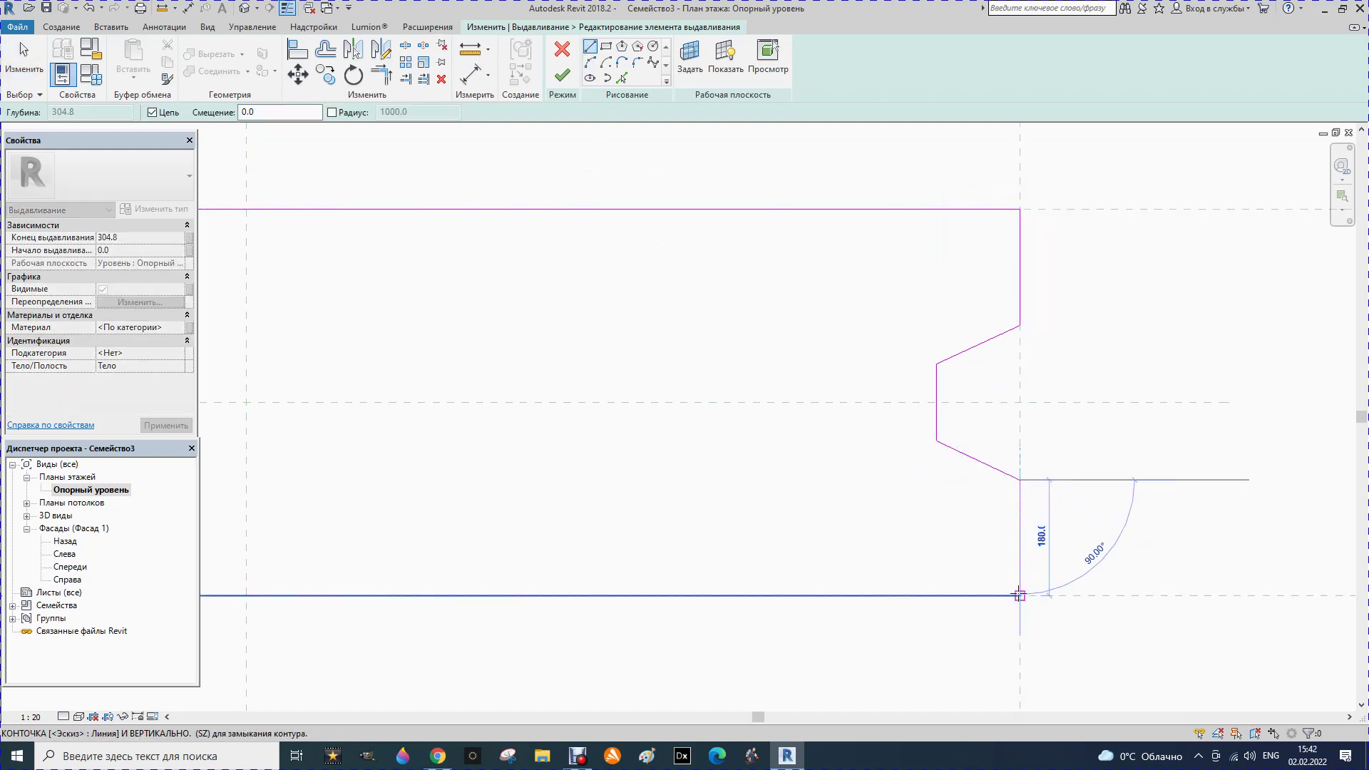
{"action": "left_click", "coordinate": [1019, 595]}
{"action": "scroll", "coordinate": [1079, 492], "scroll_direction": "down", "scroll_amount": 3}
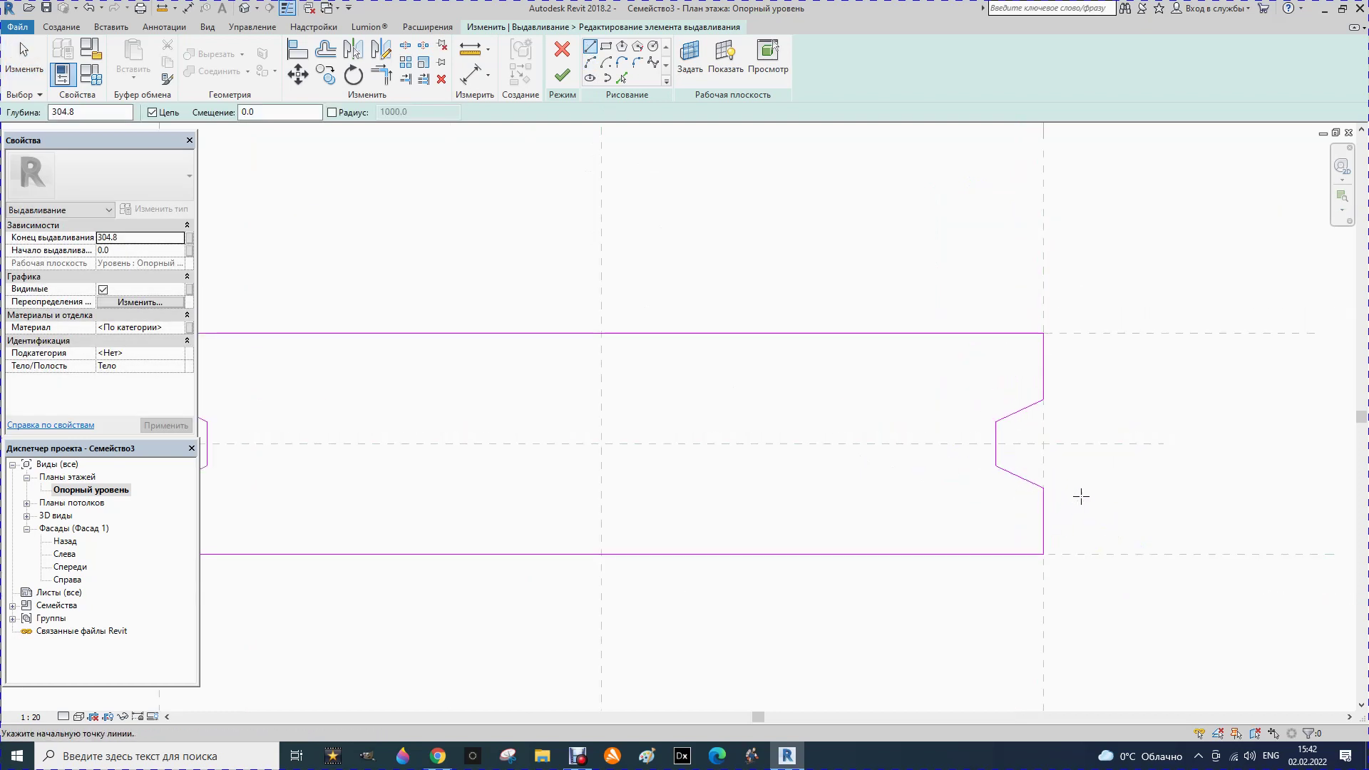
{"action": "scroll", "coordinate": [1079, 492], "scroll_direction": "down", "scroll_amount": 2}
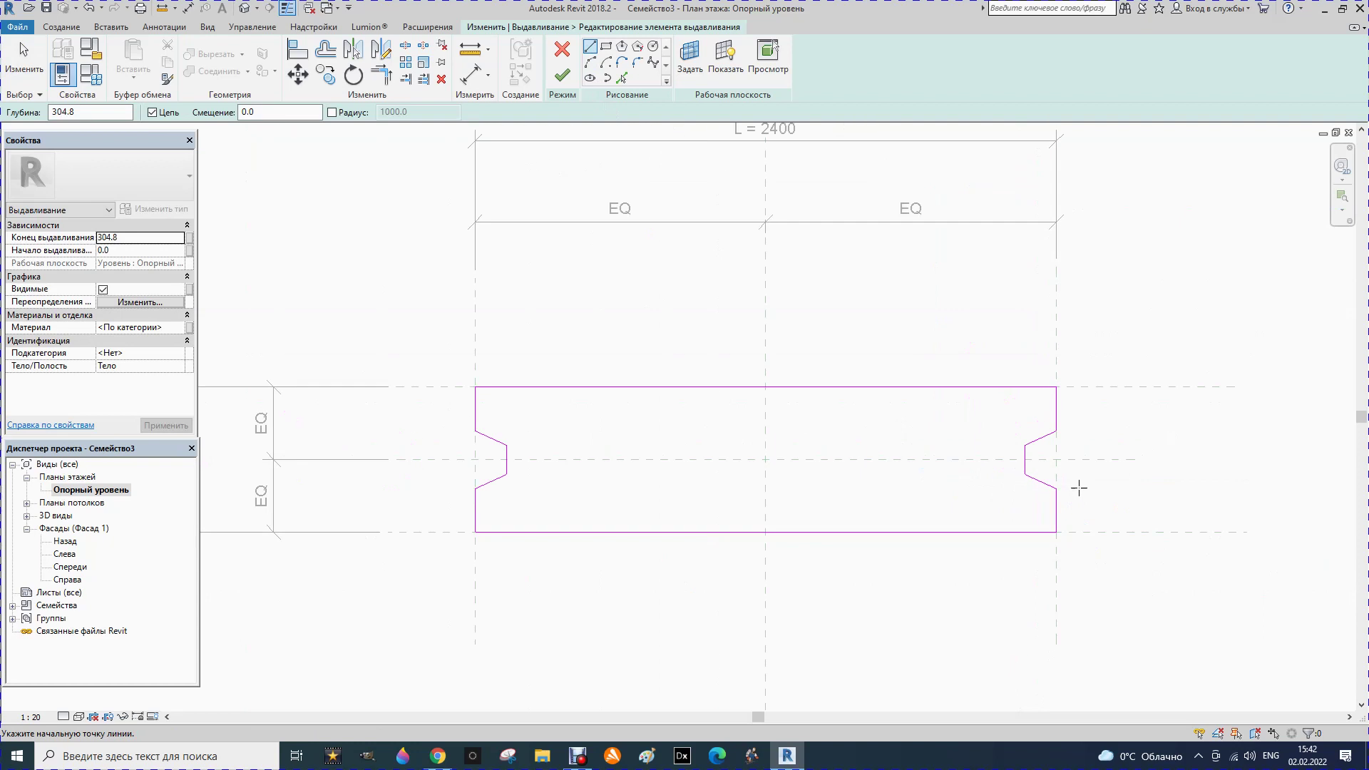
Step: Finish the notched extrusion and set В to 700 and L to 2200 in Family Types
{"action": "left_click", "coordinate": [561, 76]}
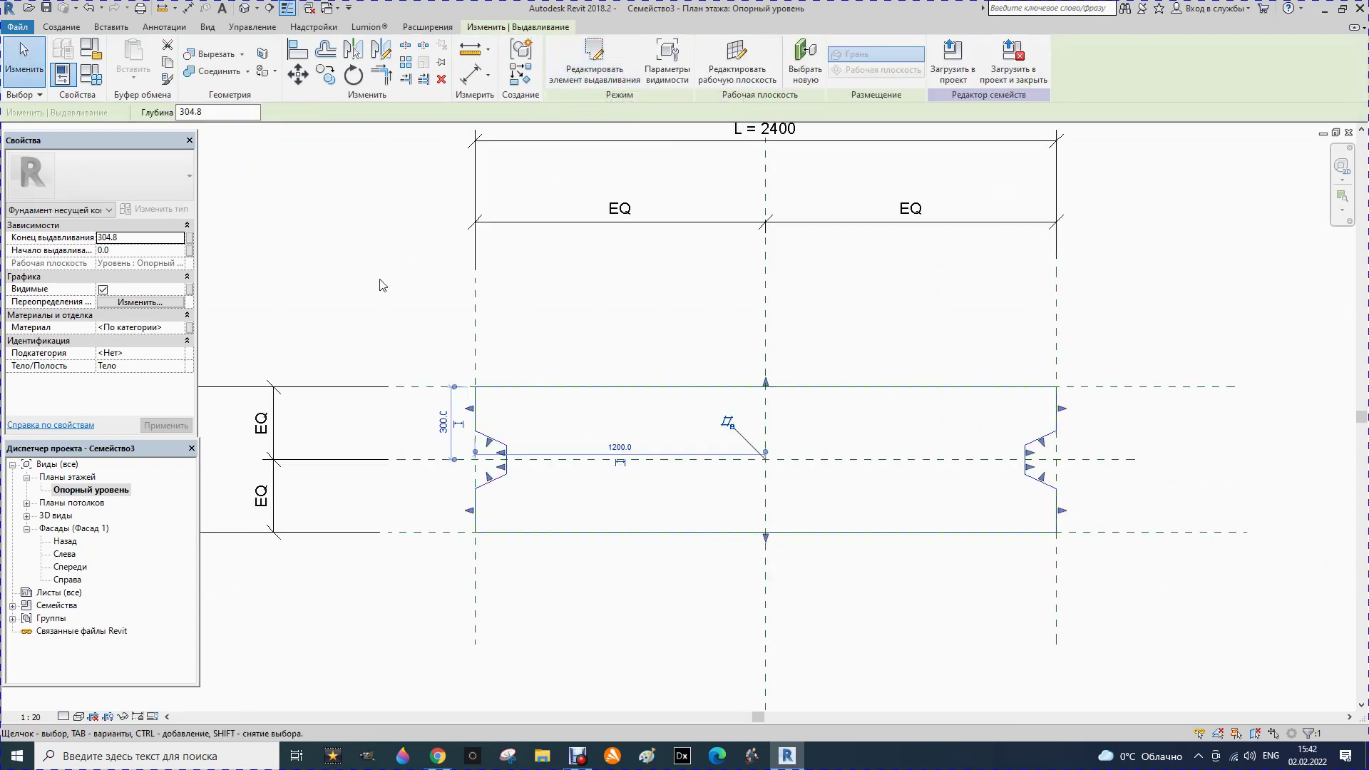
{"action": "left_click", "coordinate": [84, 76]}
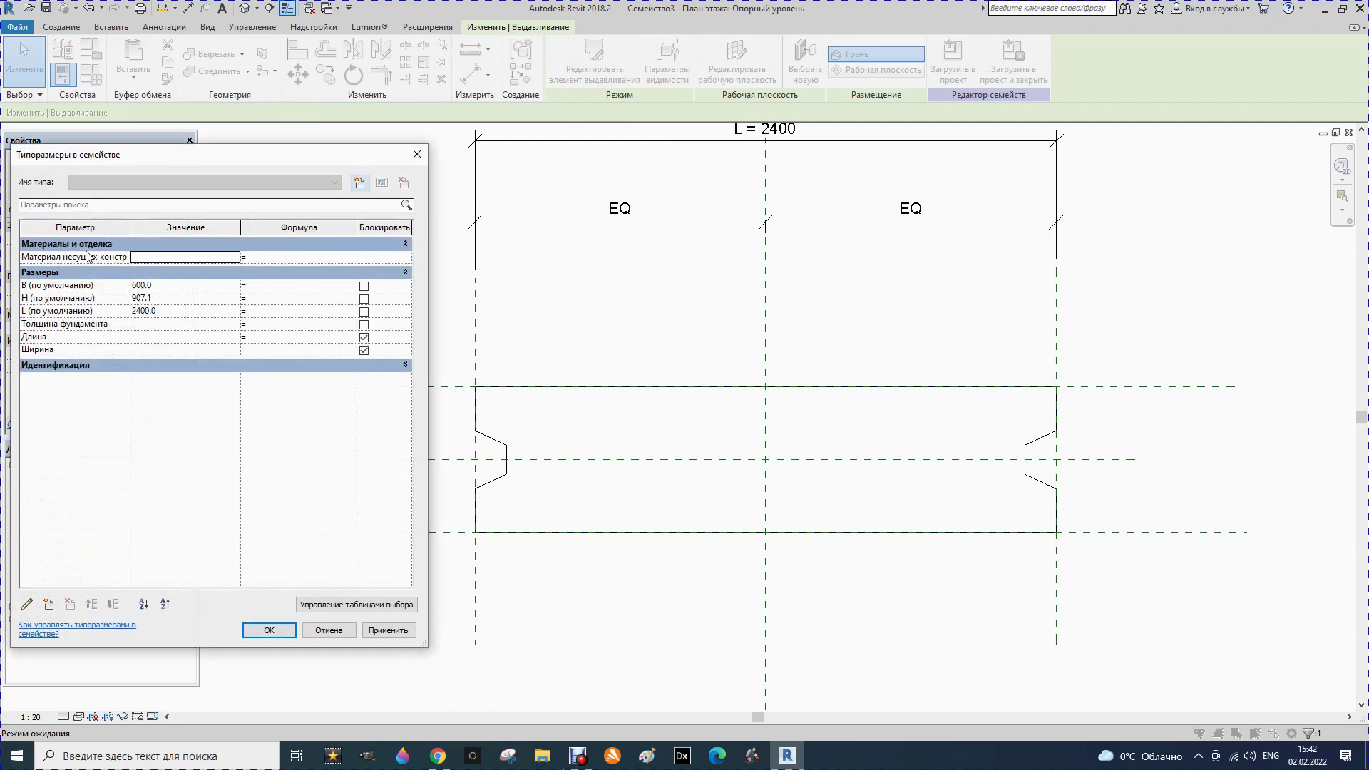
{"action": "left_click", "coordinate": [166, 286]}
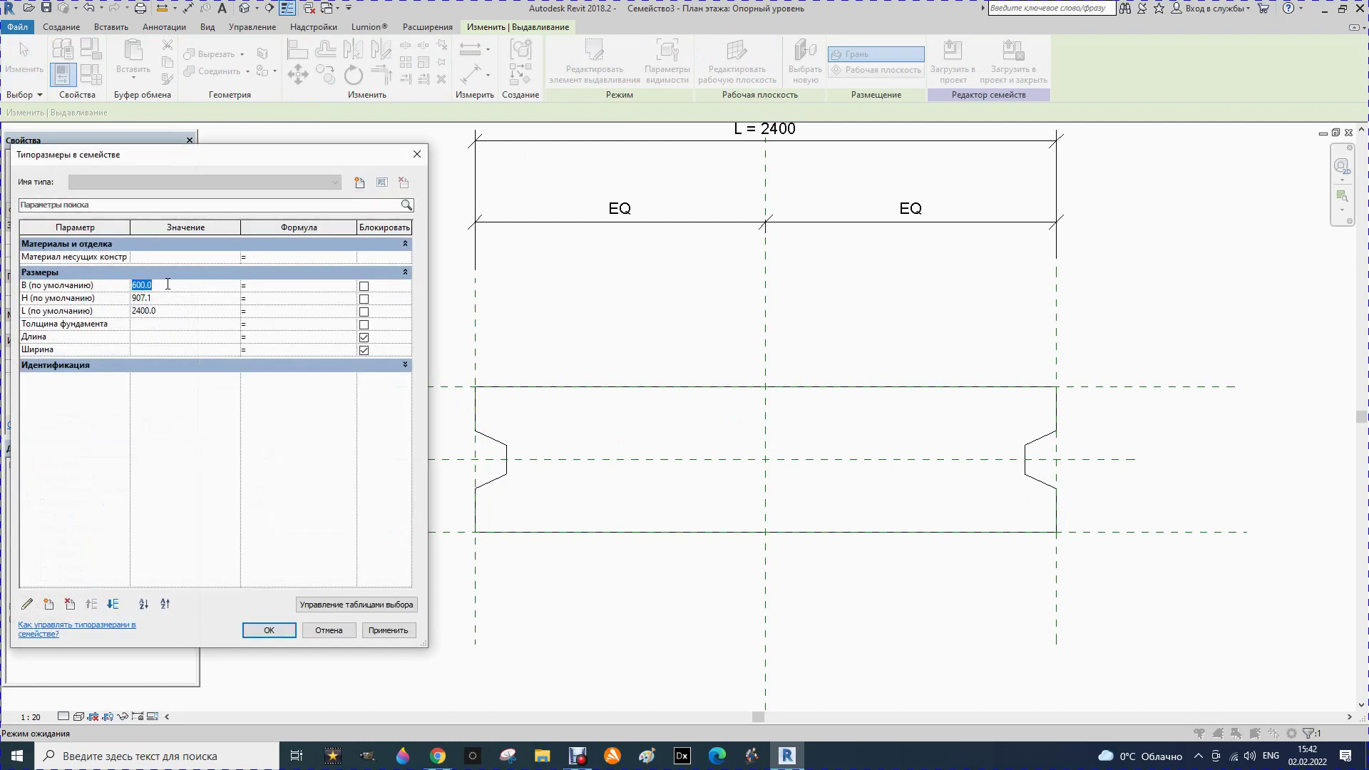
{"action": "type", "text": "700"}
{"action": "left_click", "coordinate": [170, 312]}
{"action": "type", "text": "22"}
{"action": "left_click", "coordinate": [368, 629]}
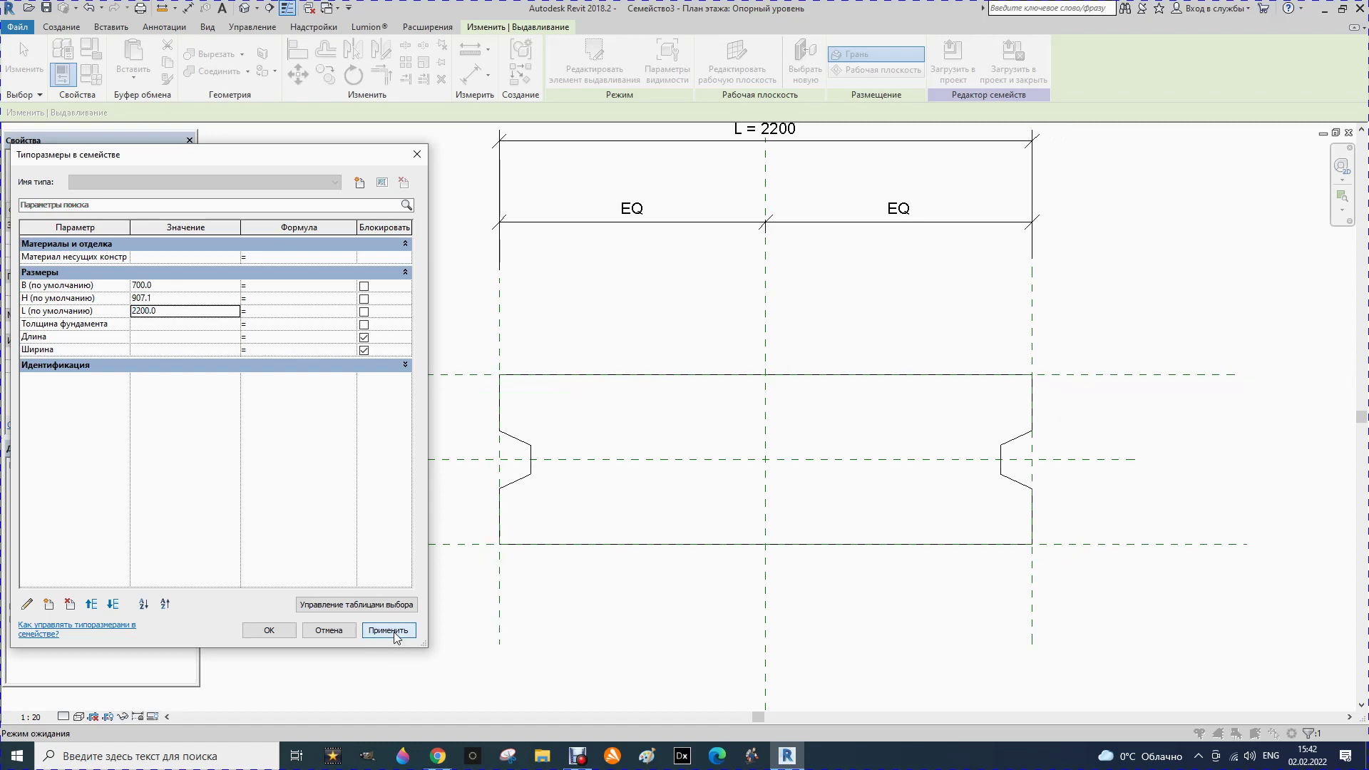
{"action": "left_click", "coordinate": [270, 630]}
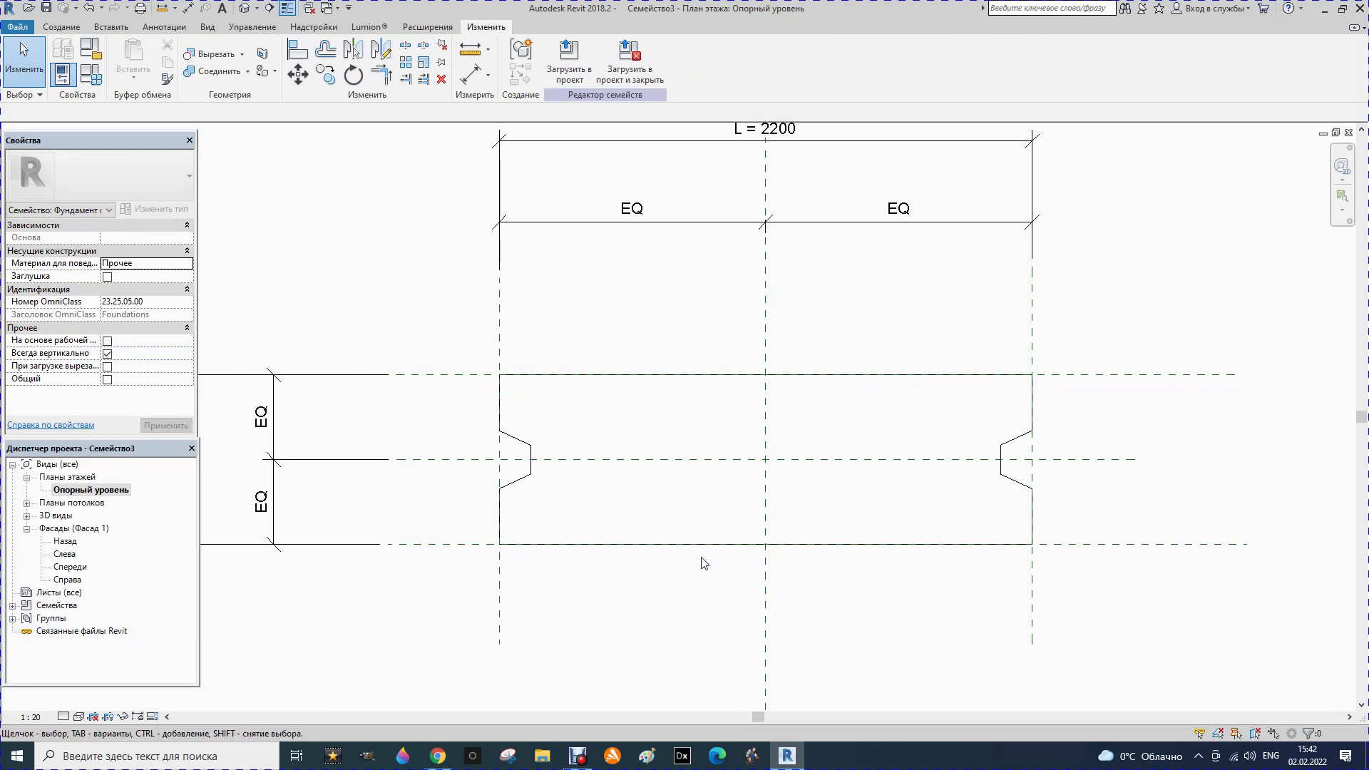
Step: In the Front elevation, stretch the block's top to the H reference and lock it
{"action": "double_click", "coordinate": [69, 568]}
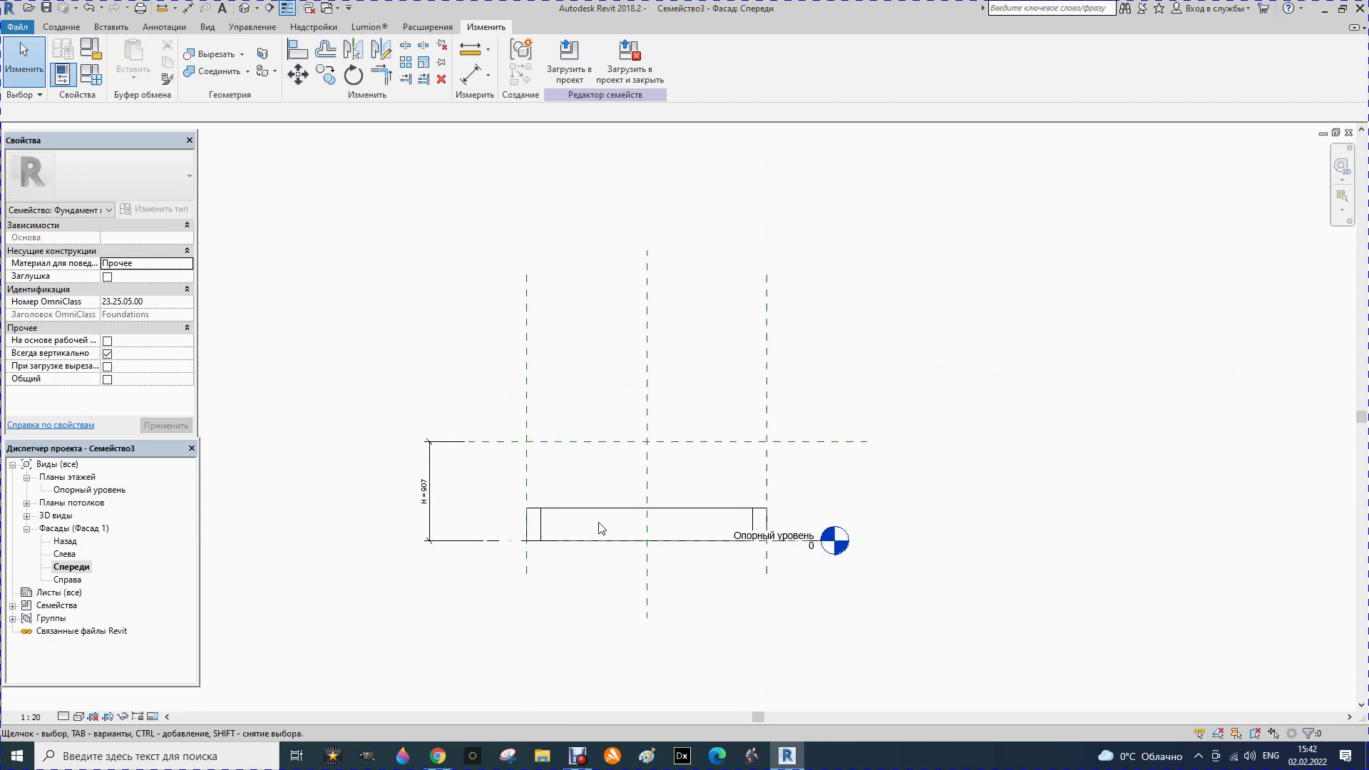
{"action": "left_click", "coordinate": [601, 524]}
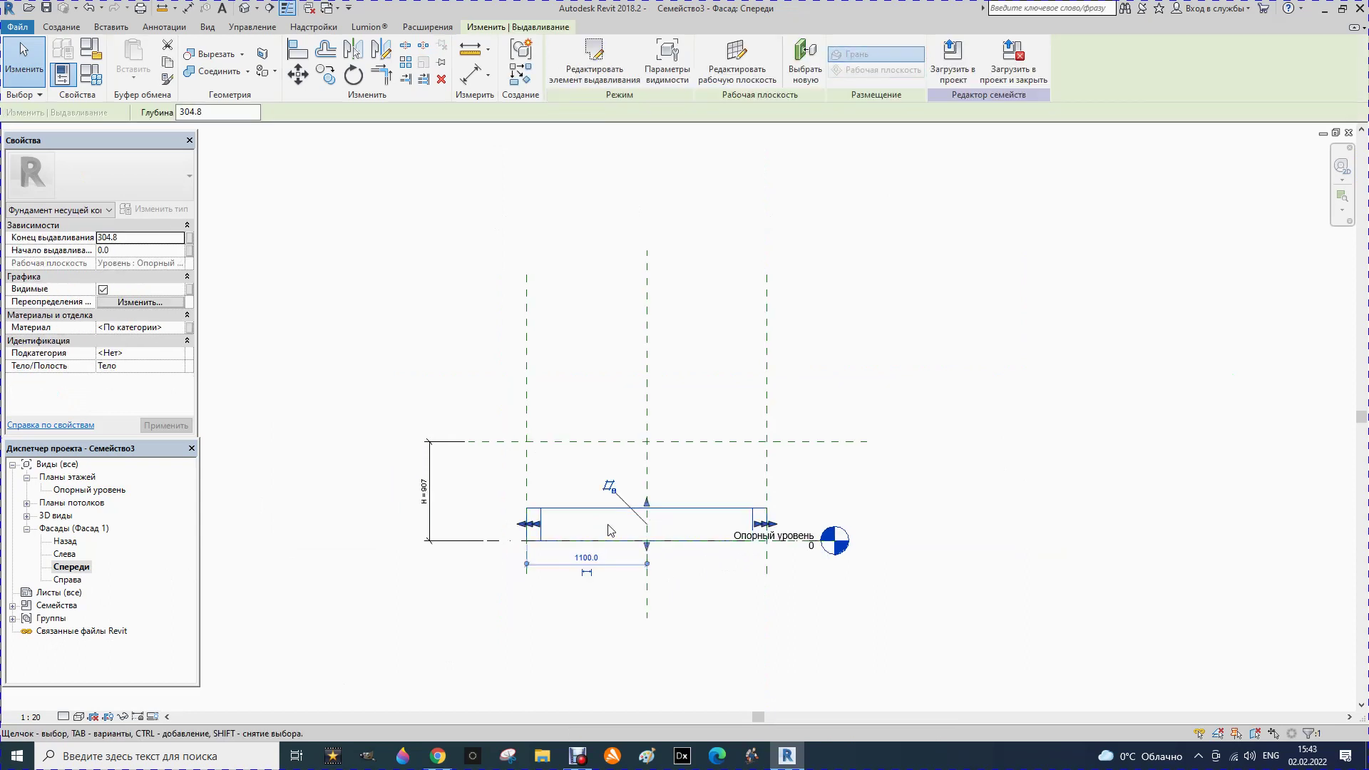
{"action": "scroll", "coordinate": [608, 528], "scroll_direction": "up", "scroll_amount": 2}
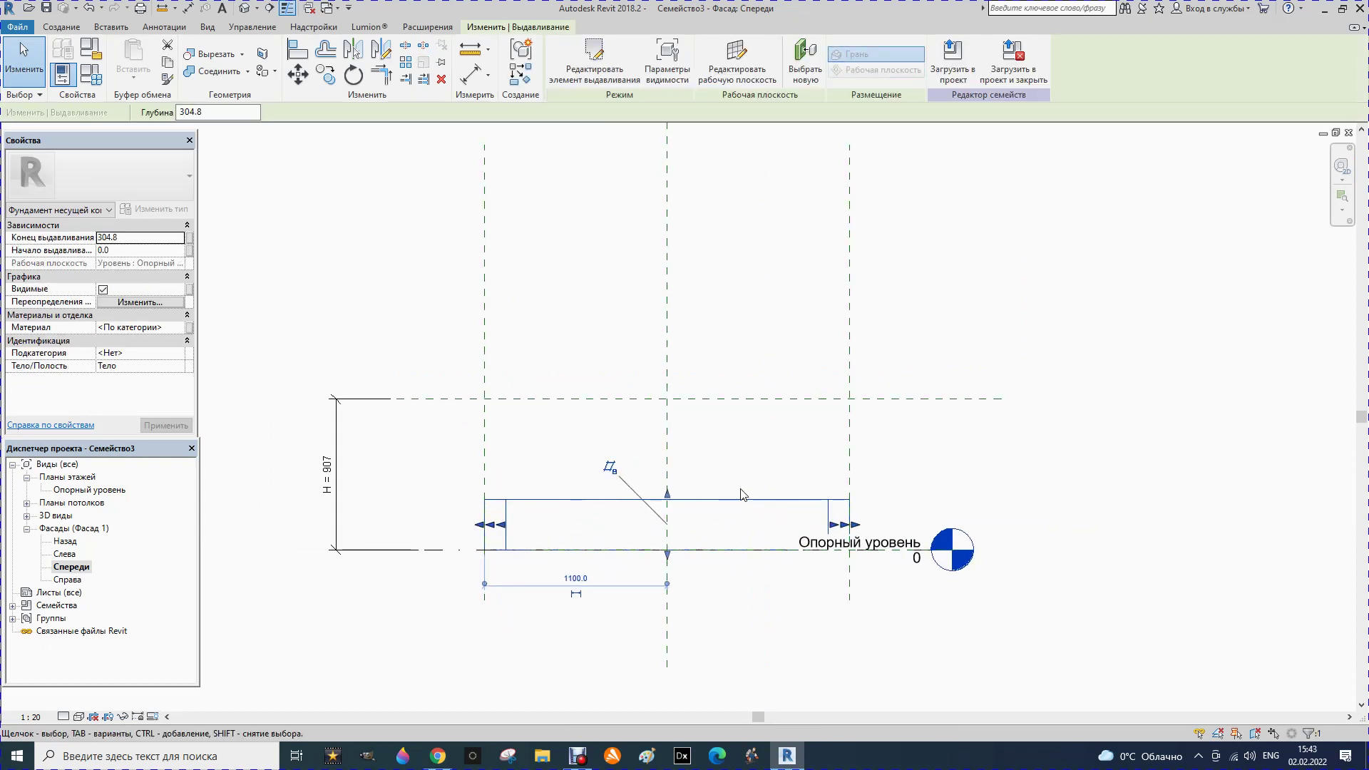
{"action": "left_click", "coordinate": [667, 497]}
{"action": "left_click_drag", "start_coordinate": [667, 497], "coordinate": [668, 394]}
{"action": "left_click", "coordinate": [726, 373]}
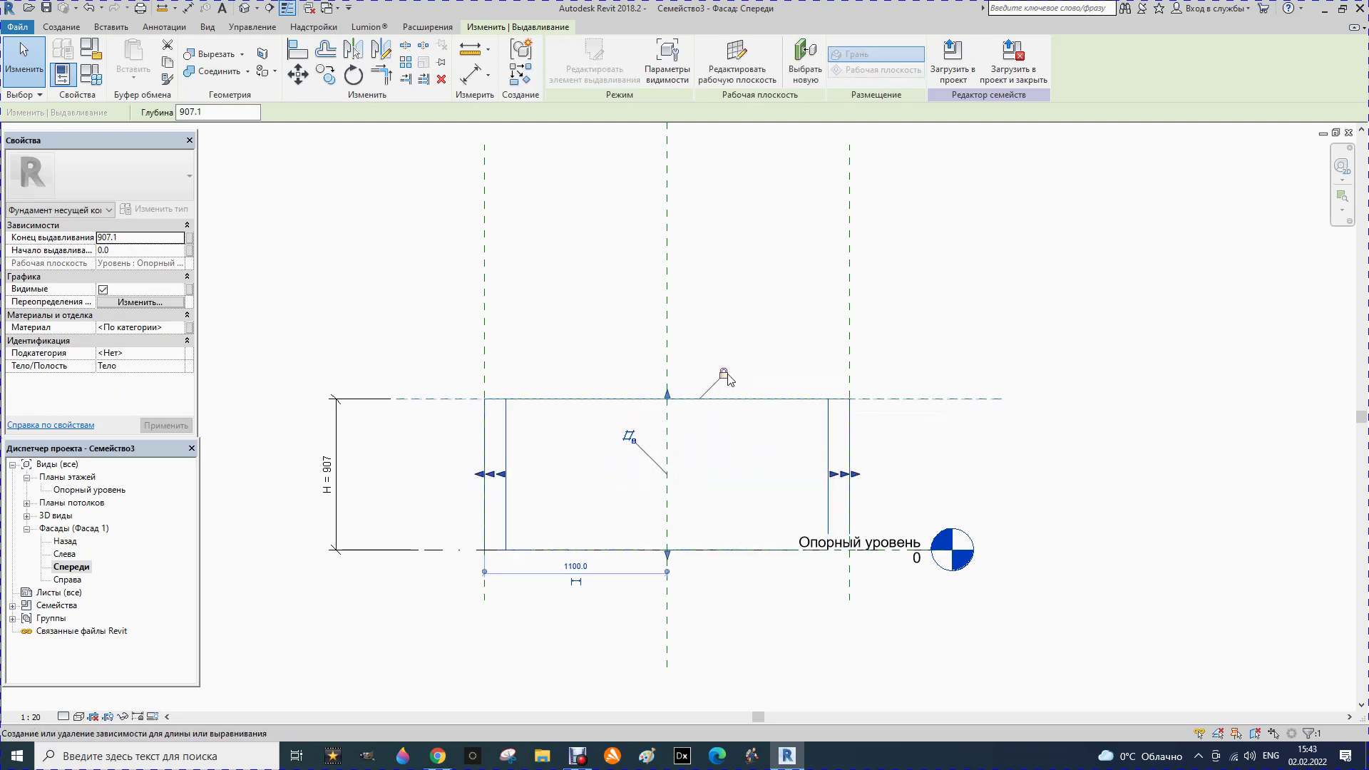
Step: Set Н to 600 in Family Types and apply it
{"action": "left_click", "coordinate": [91, 75]}
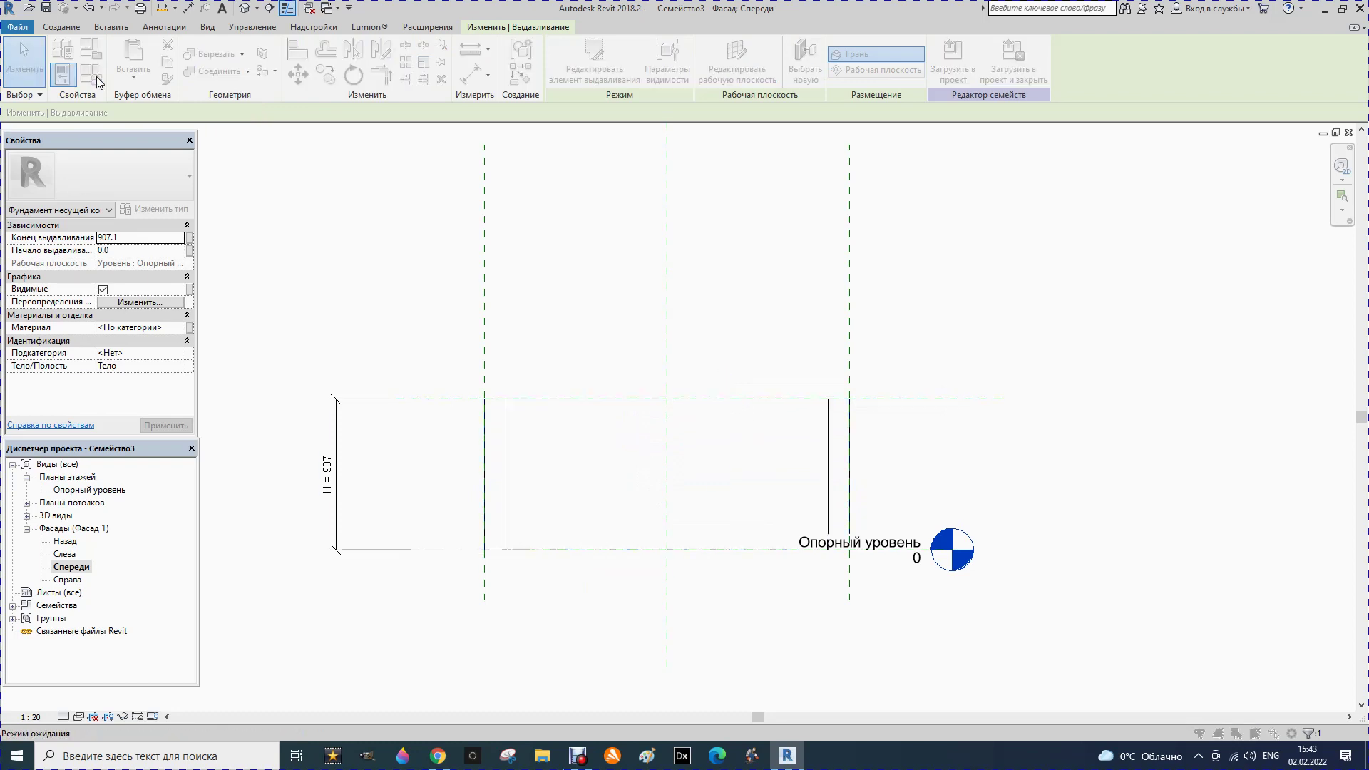
{"action": "left_click", "coordinate": [177, 304]}
{"action": "type", "text": "600"}
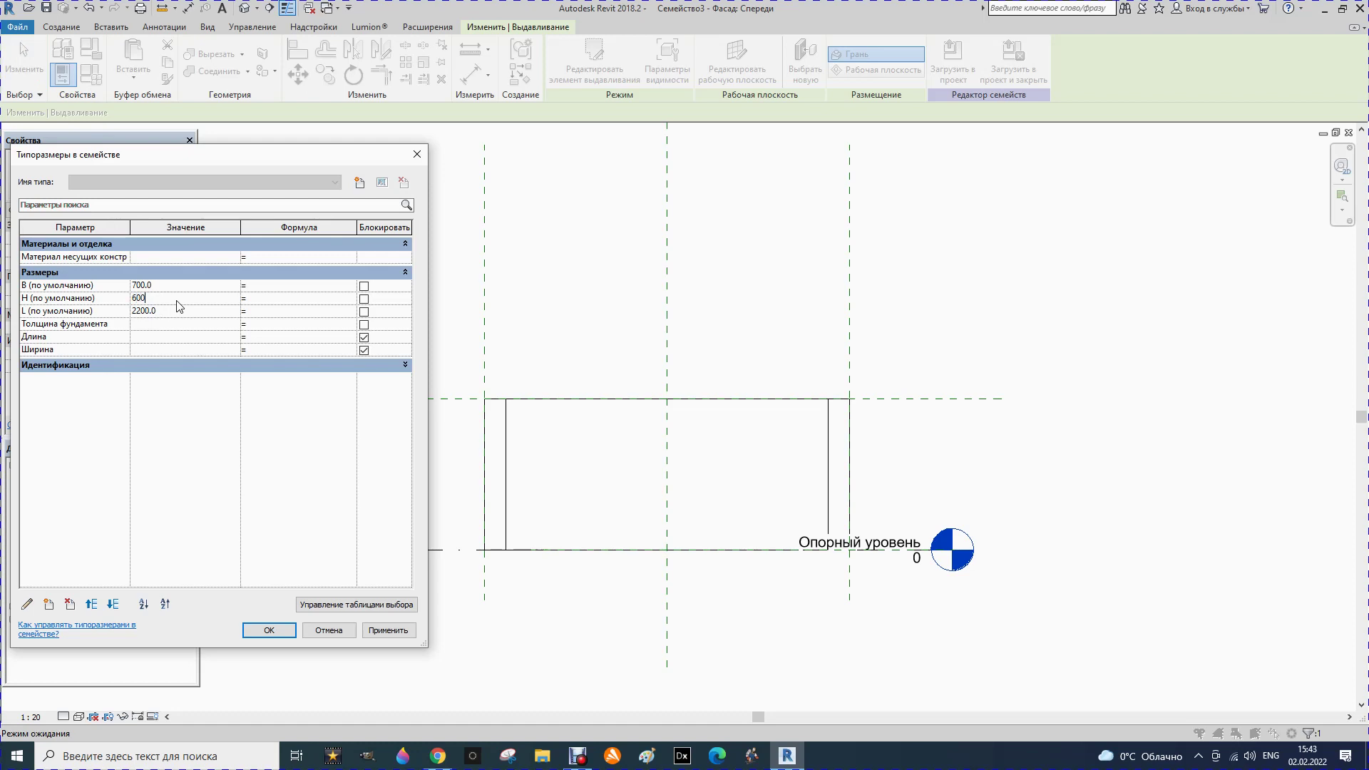
{"action": "left_click", "coordinate": [389, 631]}
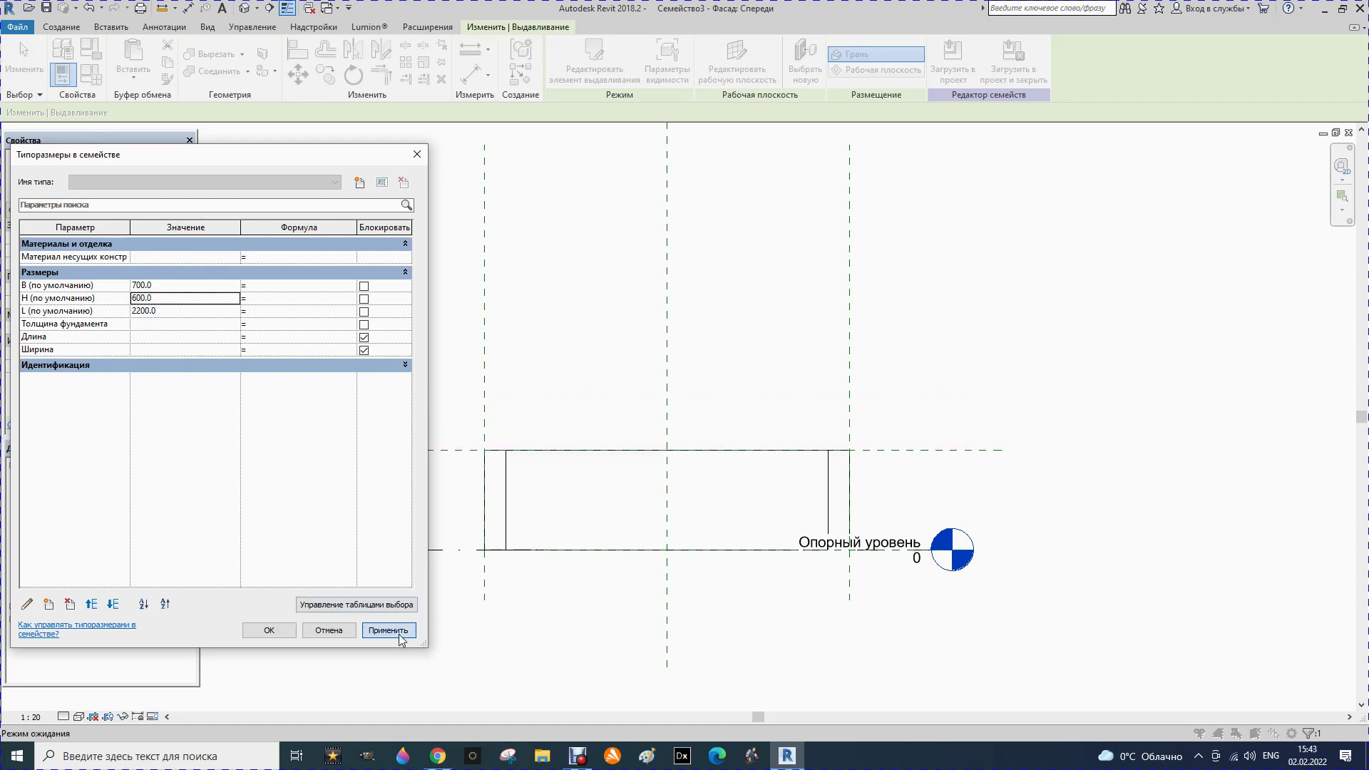
{"action": "left_click", "coordinate": [283, 631]}
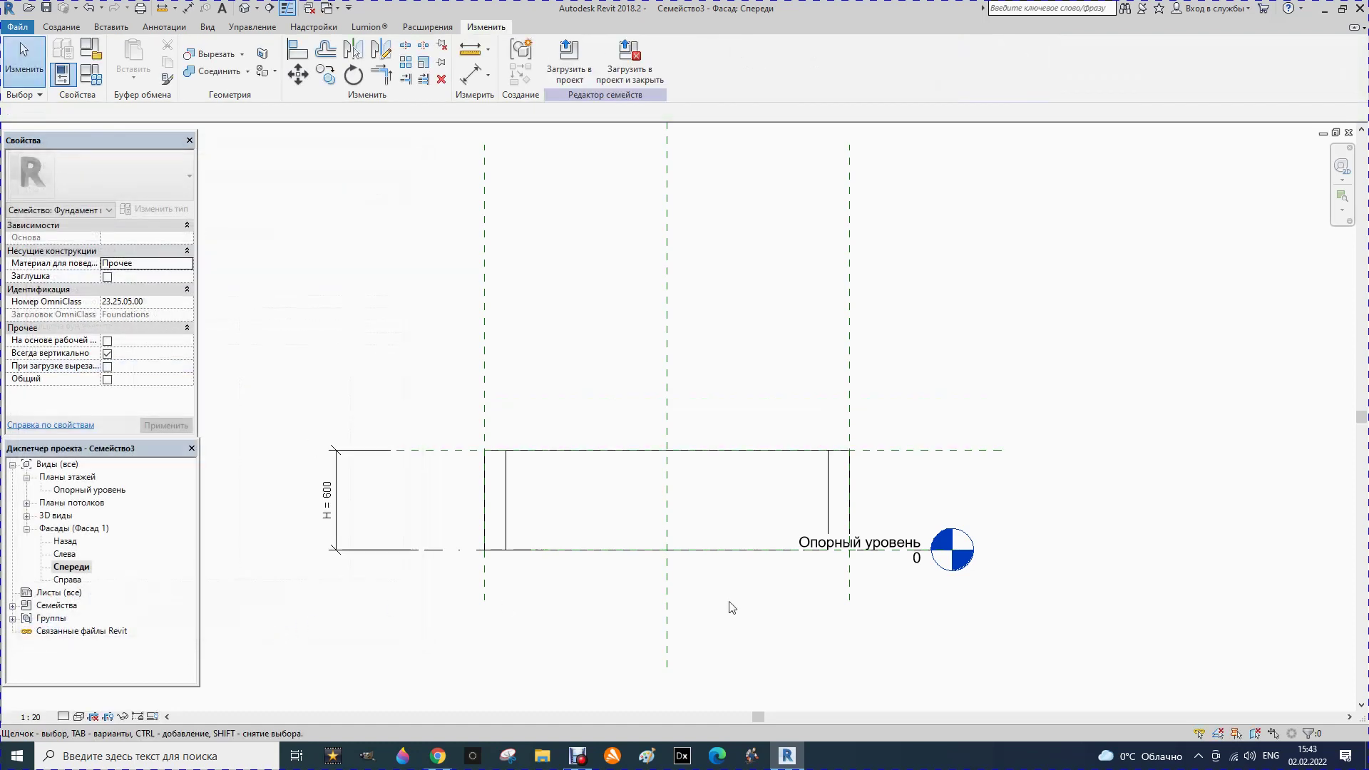
{"action": "left_click", "coordinate": [26, 516]}
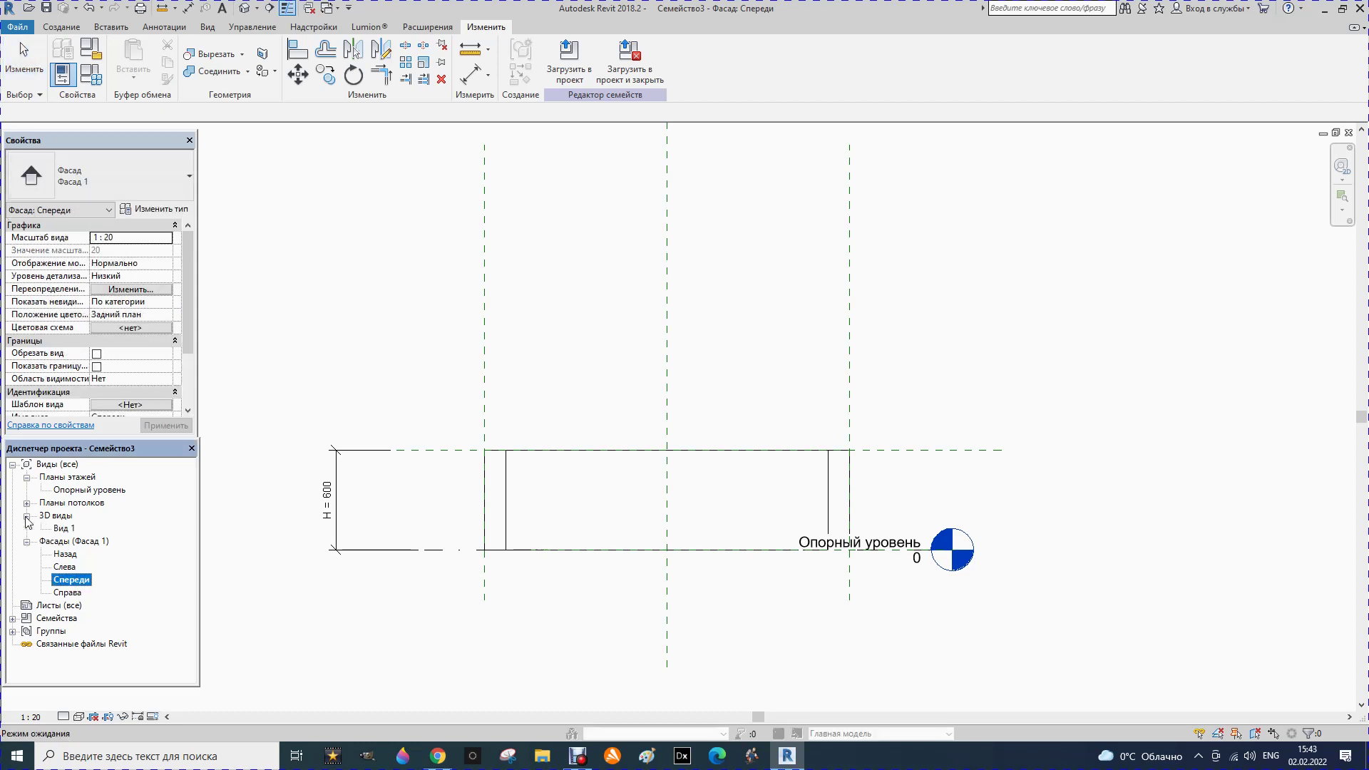
Step: Open 3D view Вид 1 in Shaded visual style and select the block
{"action": "double_click", "coordinate": [64, 528]}
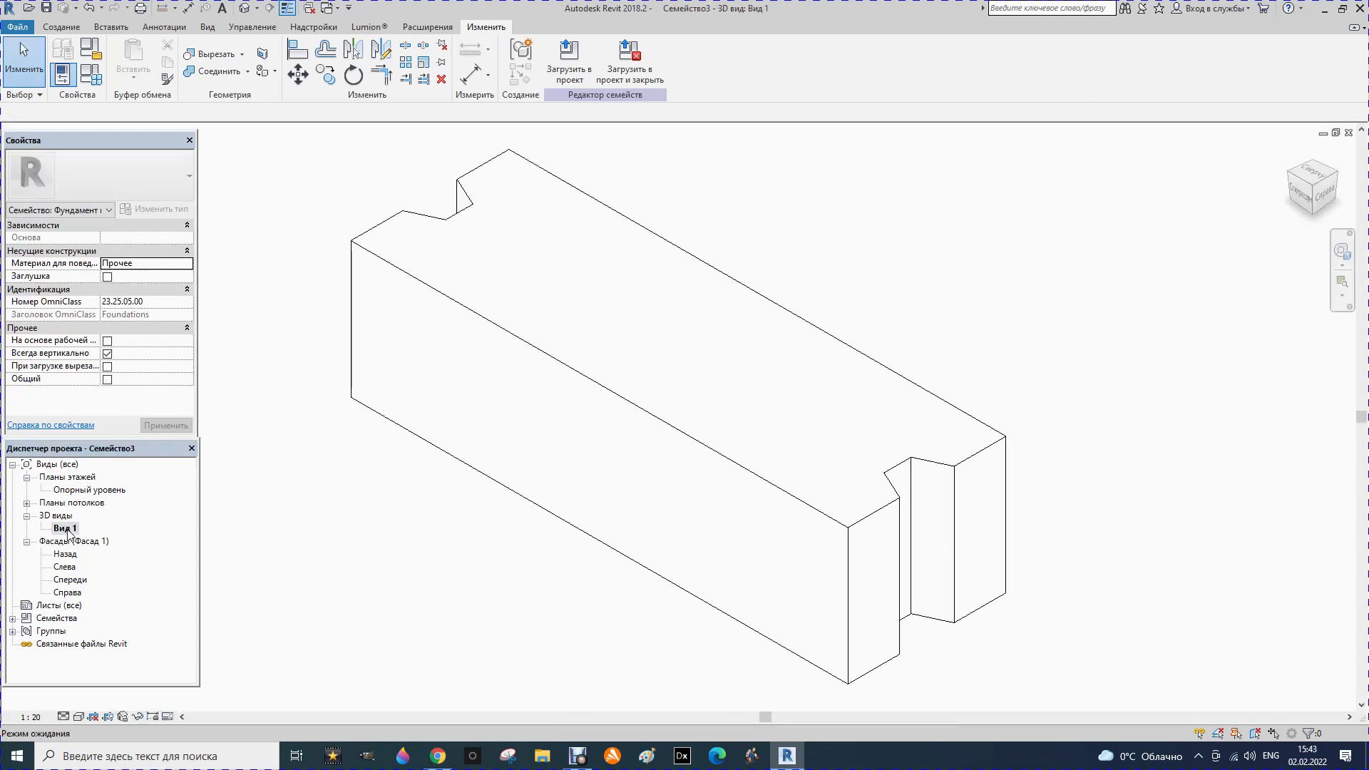
{"action": "left_click", "coordinate": [79, 716]}
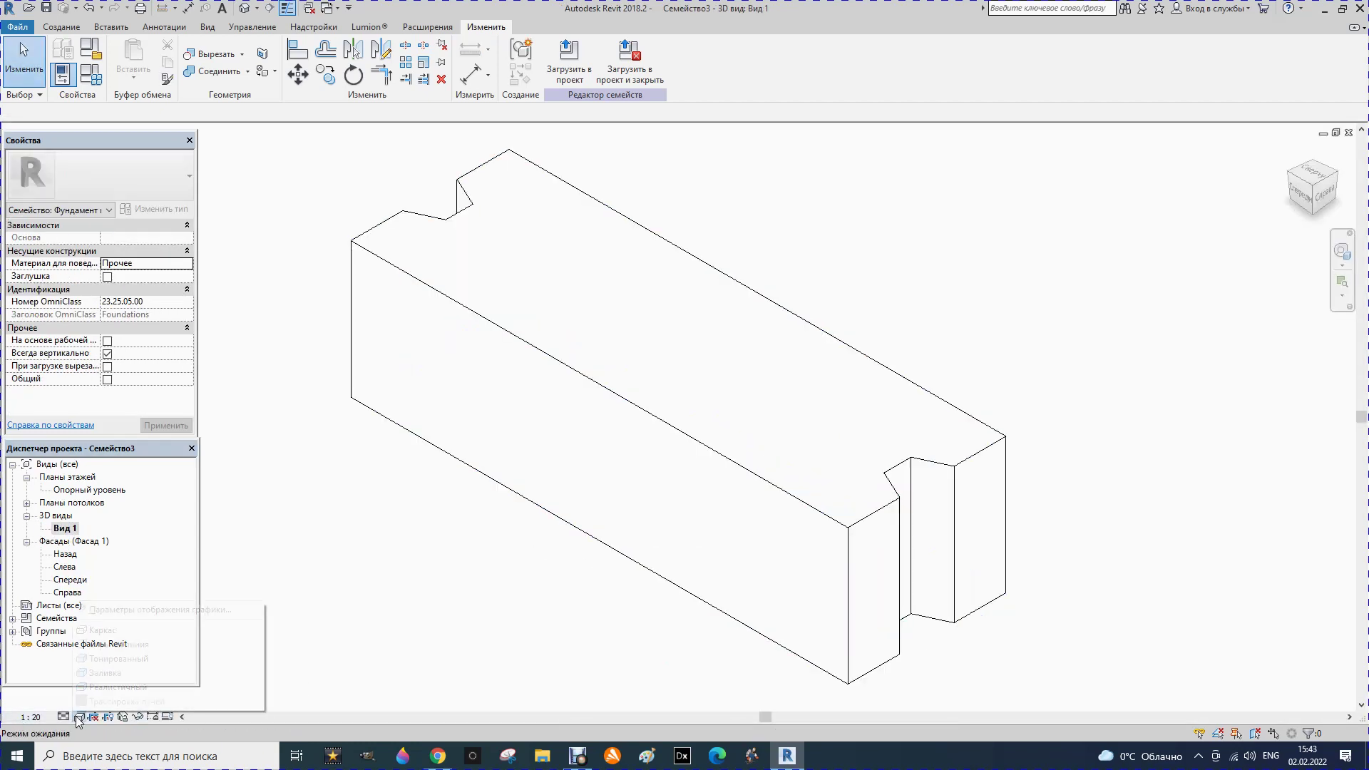
{"action": "left_click", "coordinate": [100, 659]}
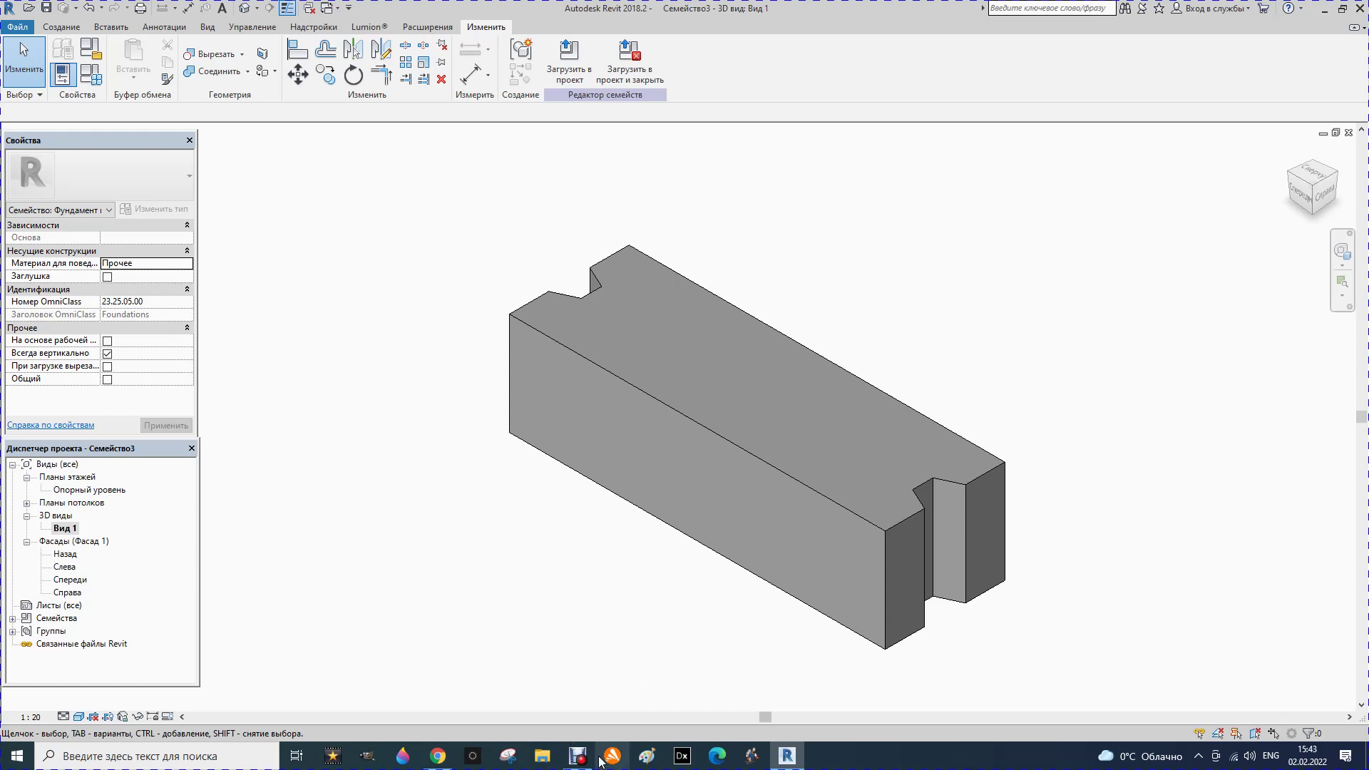
{"action": "left_click", "coordinate": [572, 354]}
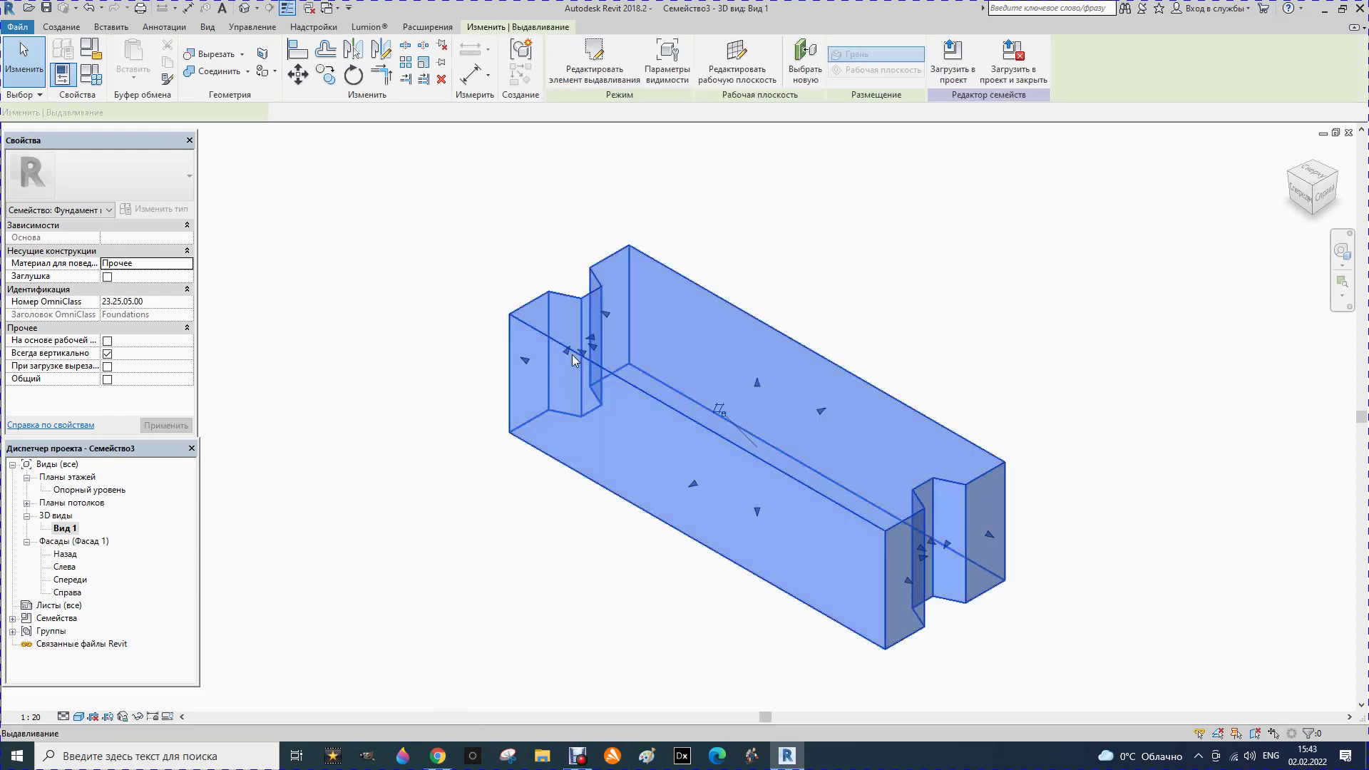
Step: Add Бетон, сборный from the Autodesk concrete library, keeping both materials as separate names
{"action": "left_click", "coordinate": [169, 328]}
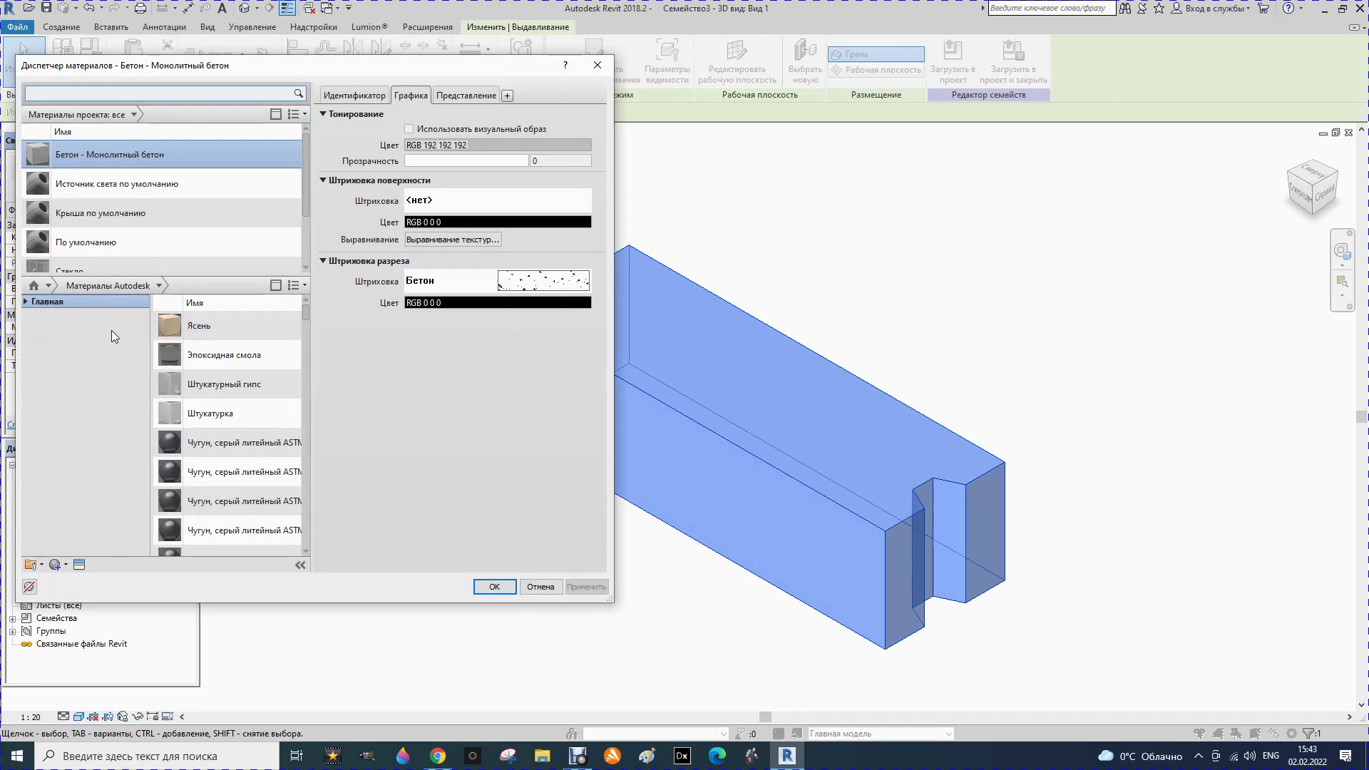
{"action": "left_click", "coordinate": [159, 285]}
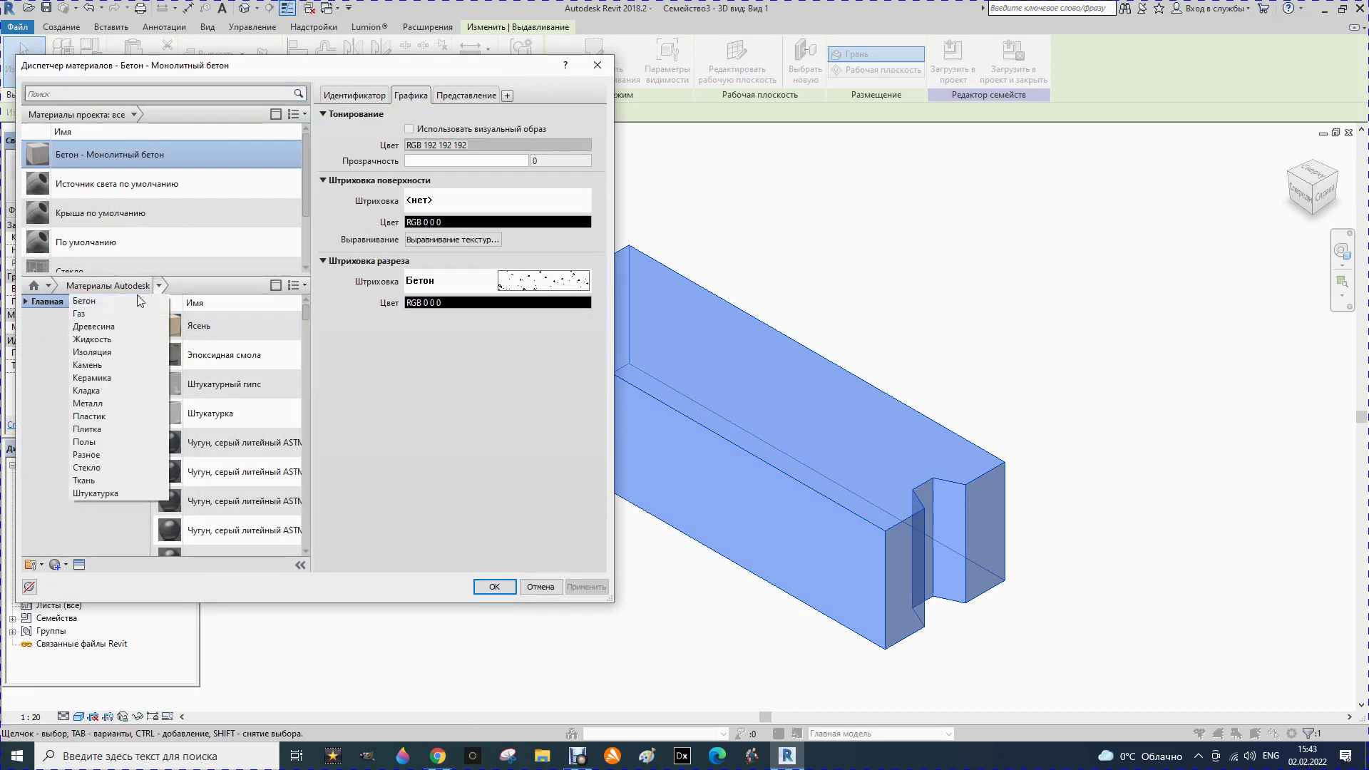
{"action": "left_click", "coordinate": [97, 305]}
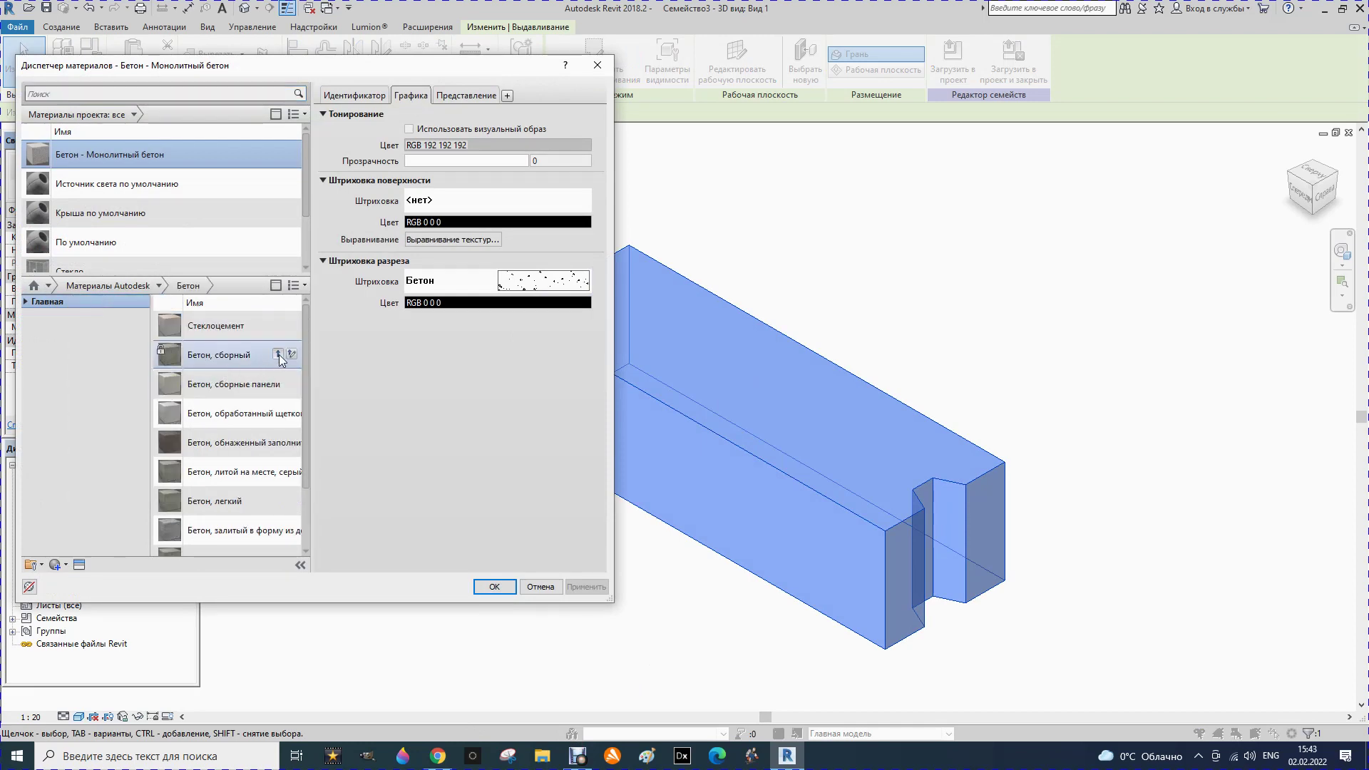
{"action": "left_click", "coordinate": [278, 354]}
{"action": "left_click", "coordinate": [692, 392]}
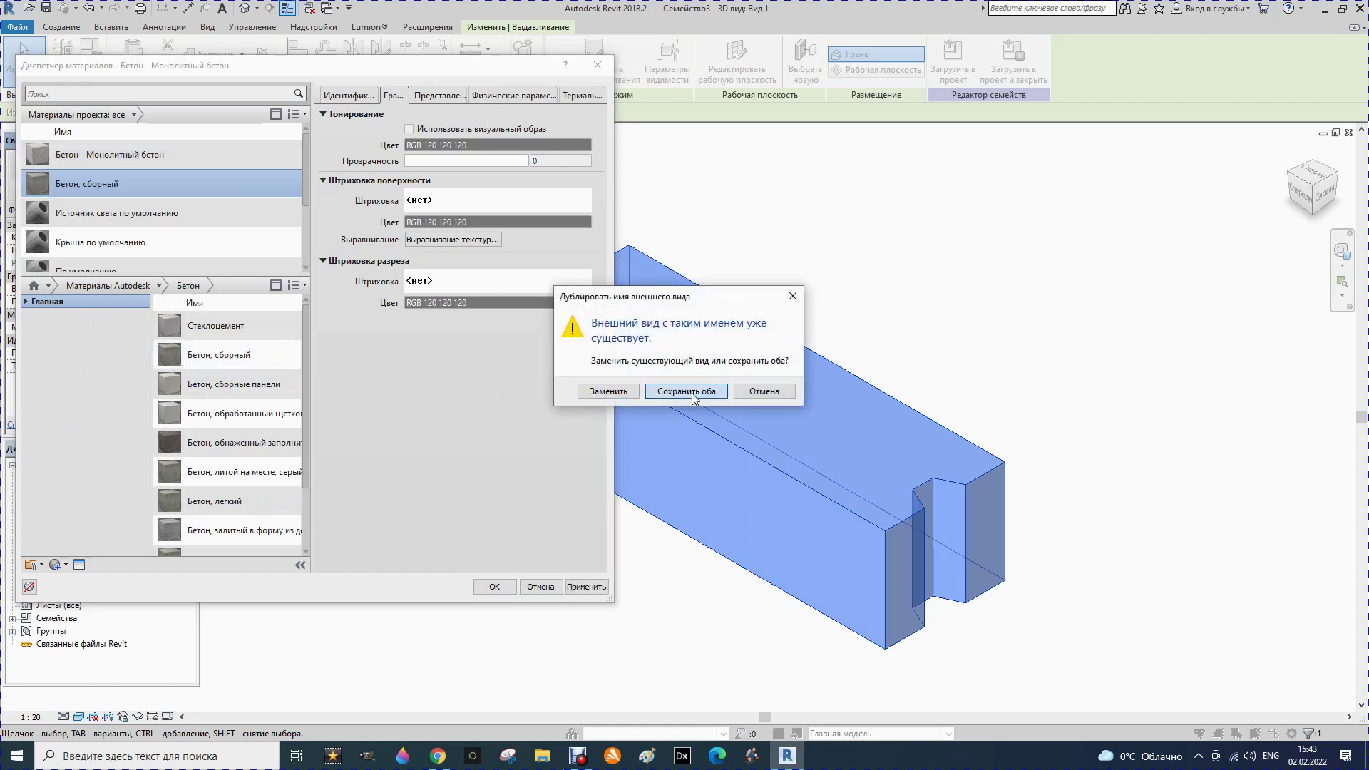
Step: Use render appearance for Бетон, сборный(1), review its properties, and apply it to the extrusion
{"action": "left_click", "coordinate": [410, 129]}
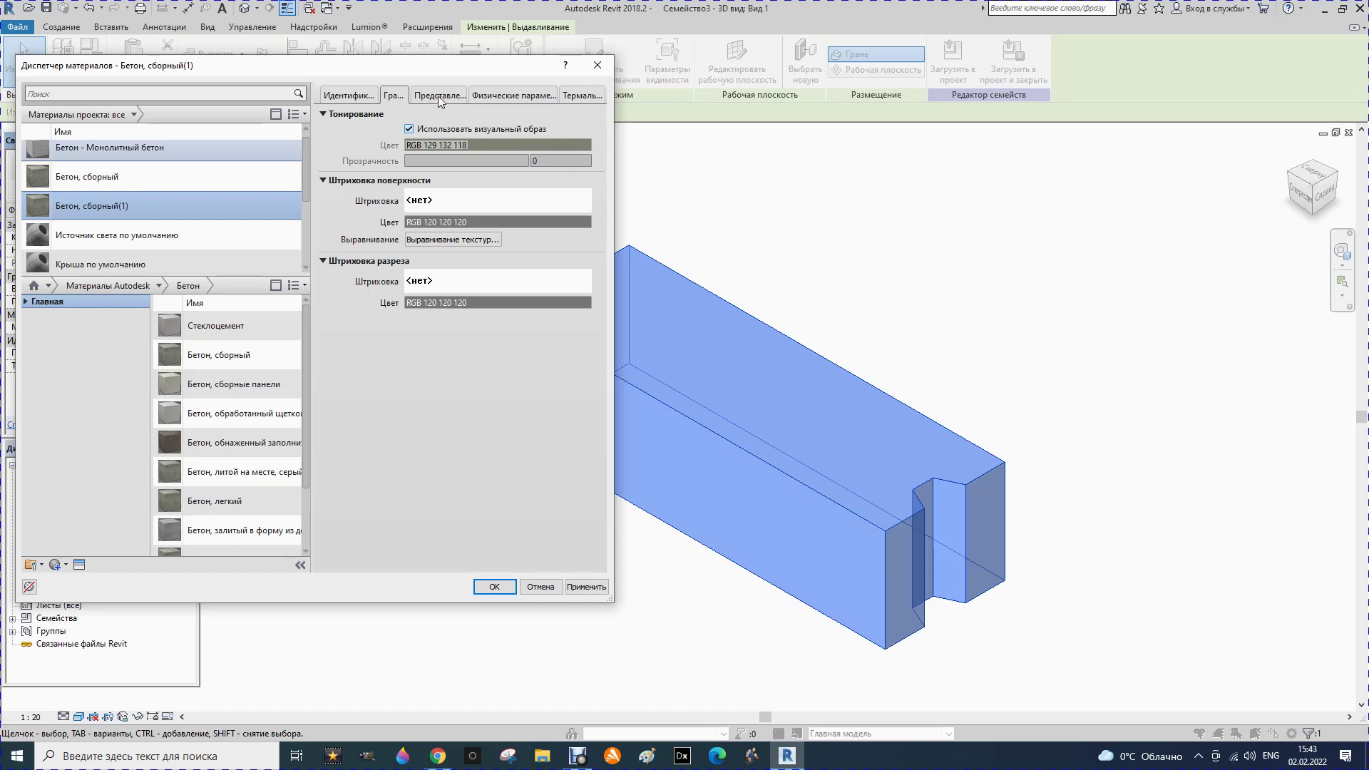
{"action": "left_click", "coordinate": [439, 97]}
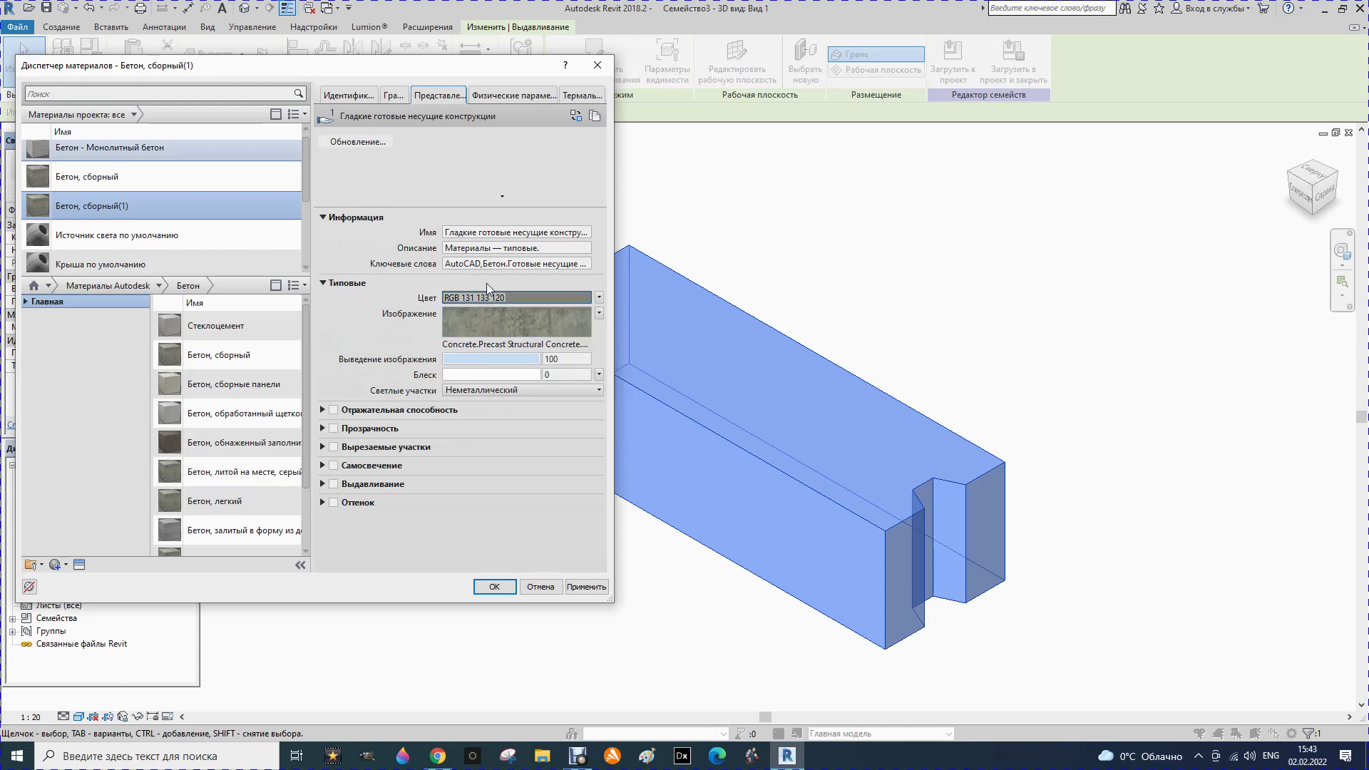
{"action": "left_click", "coordinate": [501, 98]}
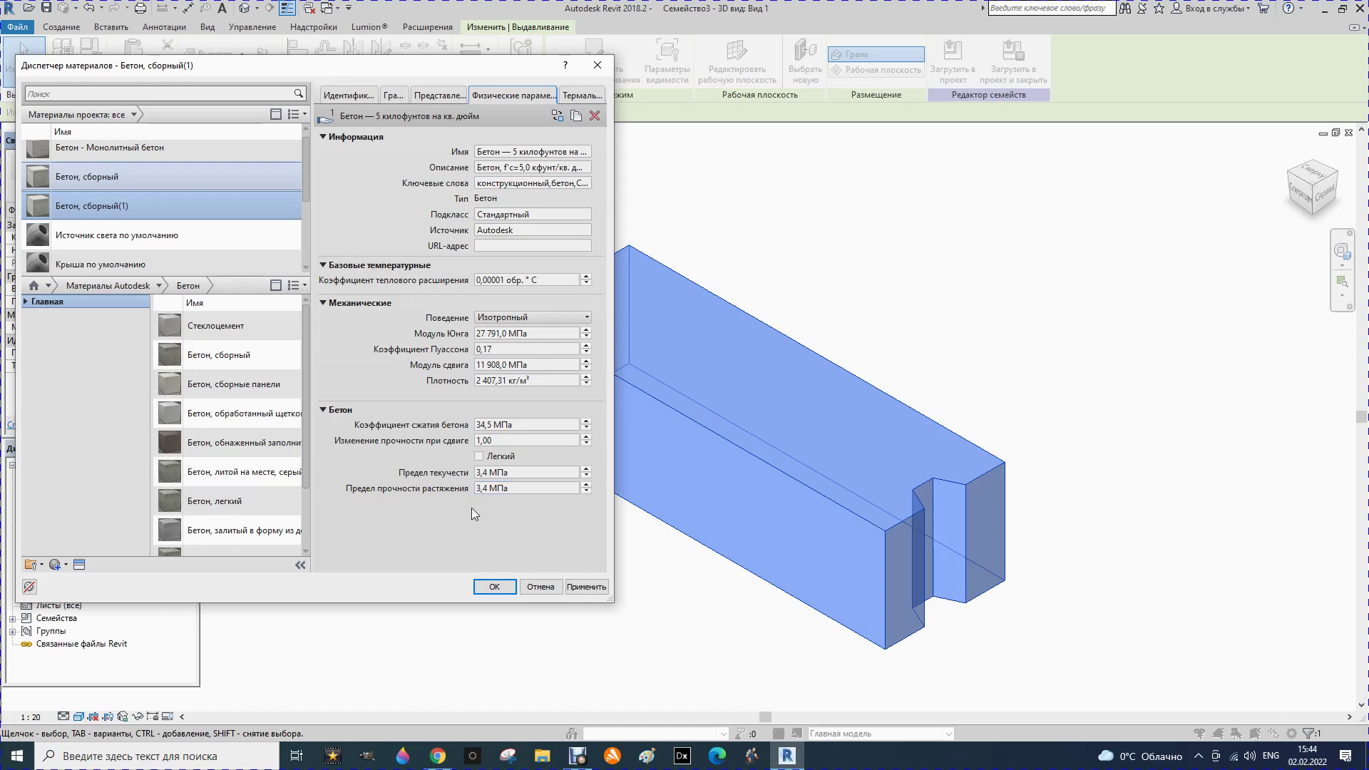
{"action": "left_click", "coordinate": [586, 586]}
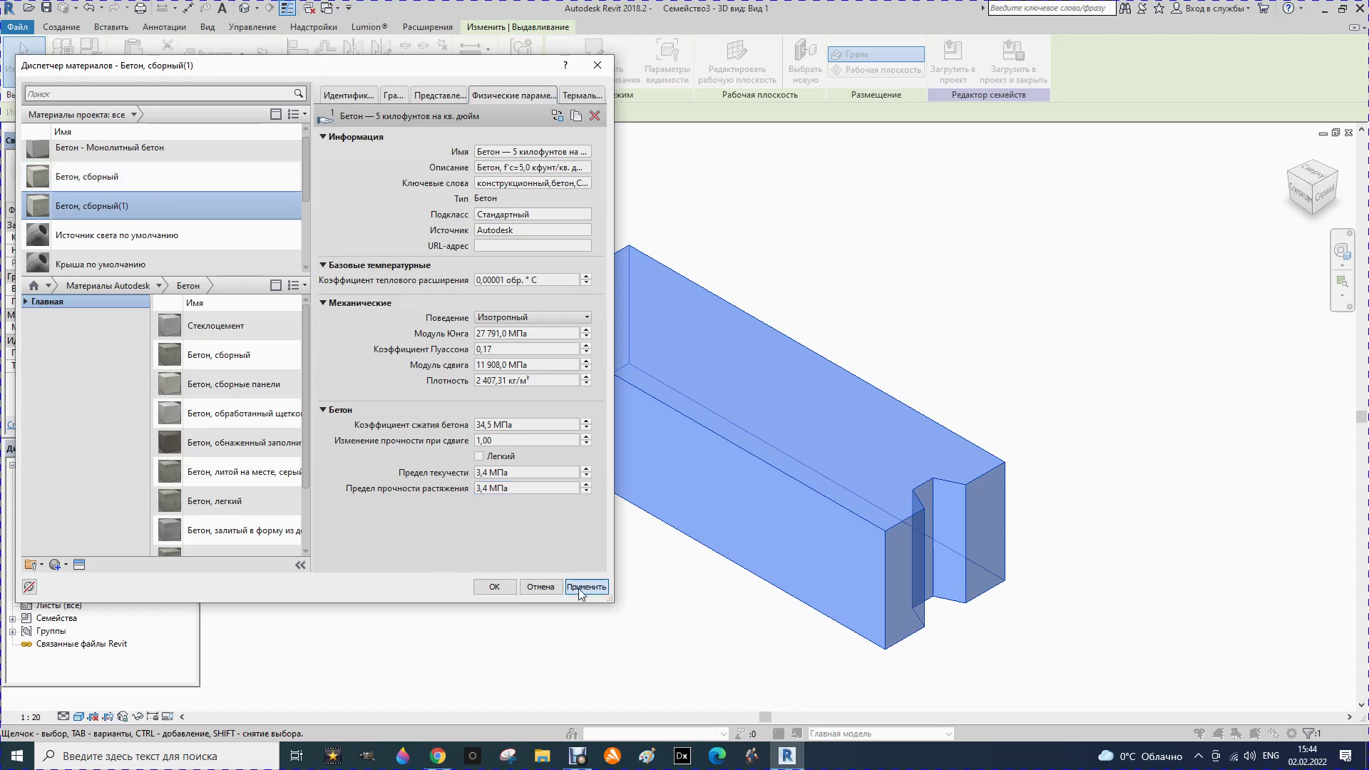
{"action": "left_click", "coordinate": [494, 586]}
{"action": "left_click", "coordinate": [494, 583]}
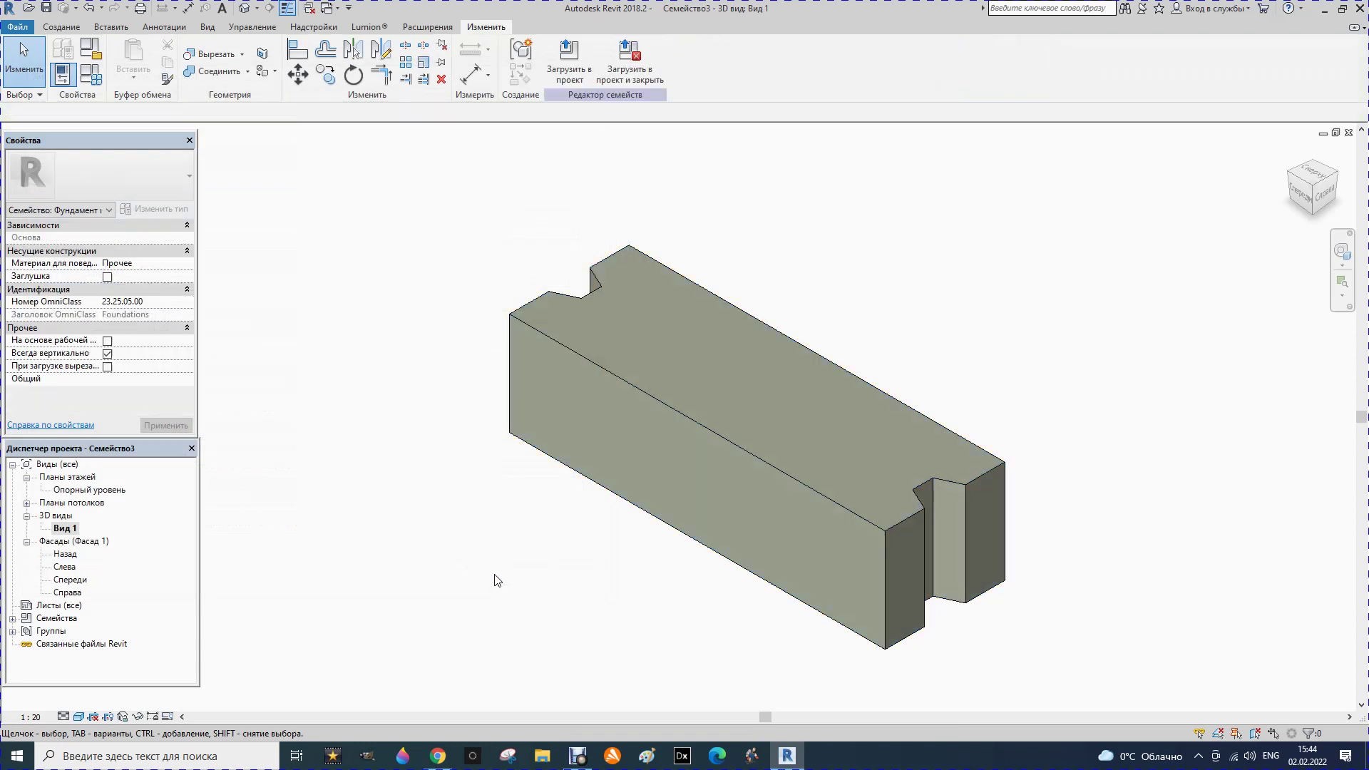
{"action": "scroll", "coordinate": [767, 425], "scroll_direction": "down", "scroll_amount": 2}
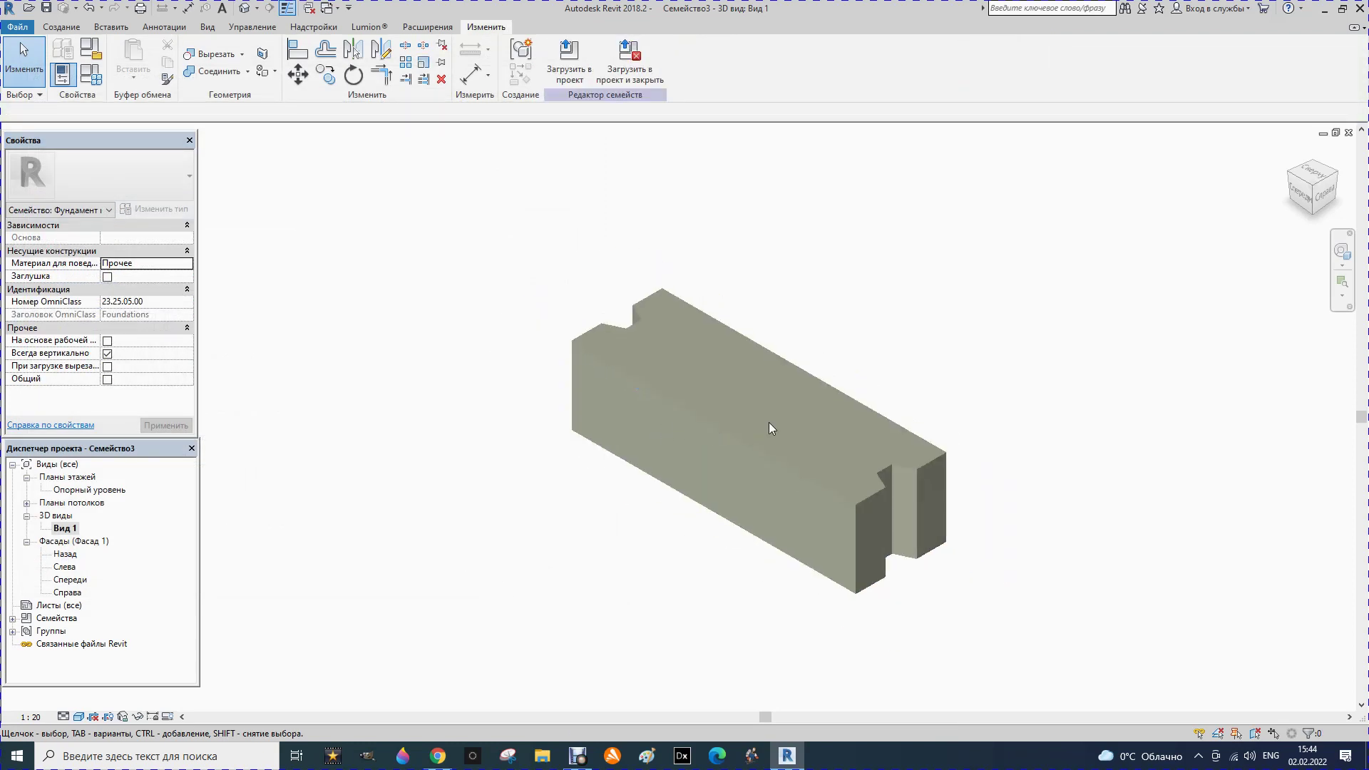
{"action": "scroll", "coordinate": [767, 425], "scroll_direction": "down", "scroll_amount": 2}
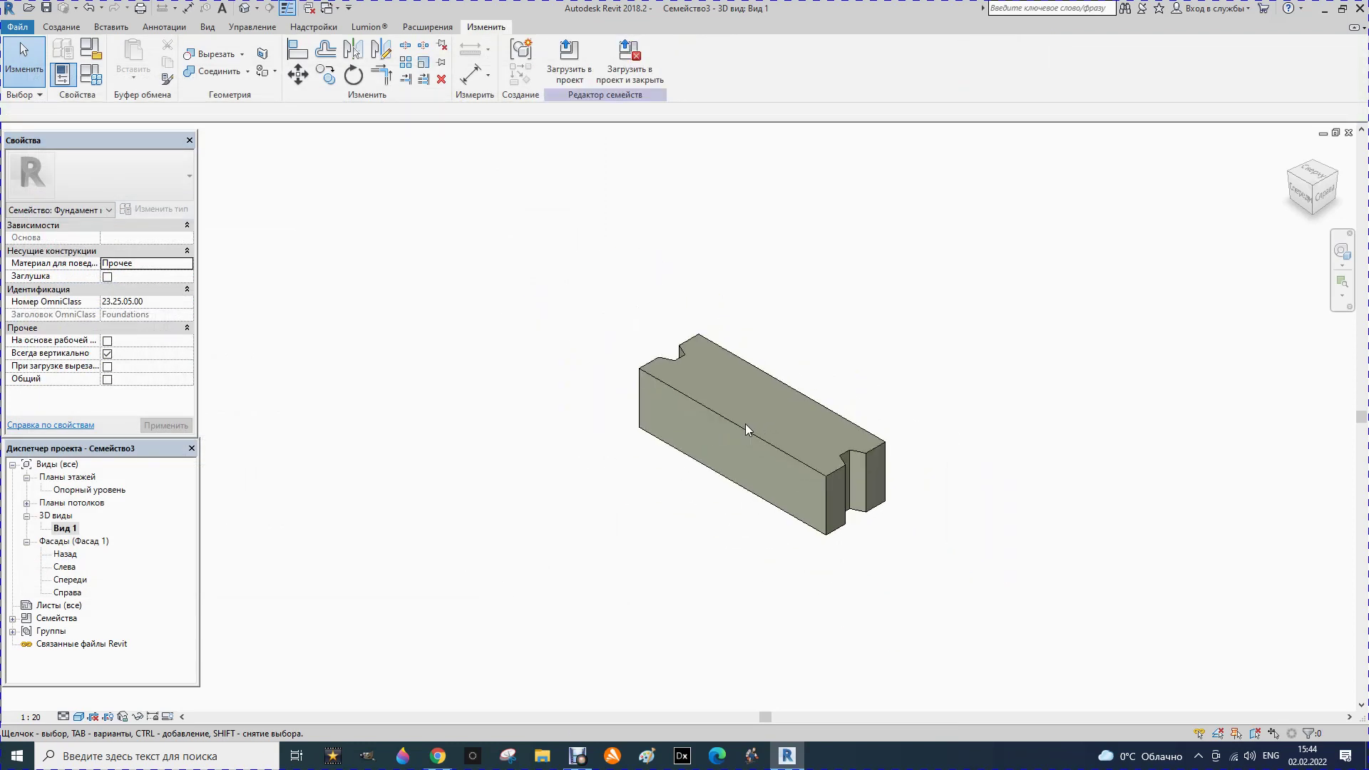
{"action": "scroll", "coordinate": [755, 440], "scroll_direction": "down", "scroll_amount": 1}
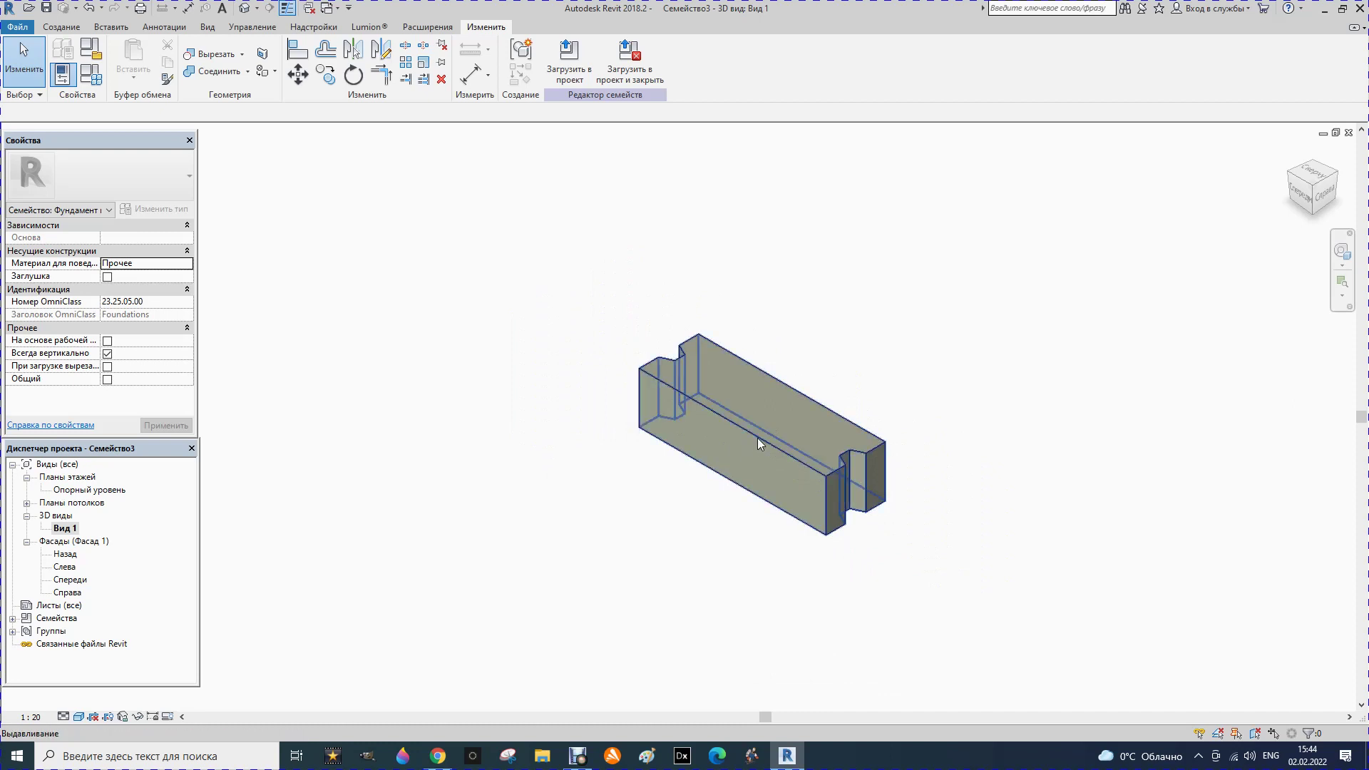
{"action": "scroll", "coordinate": [757, 438], "scroll_direction": "down", "scroll_amount": 2}
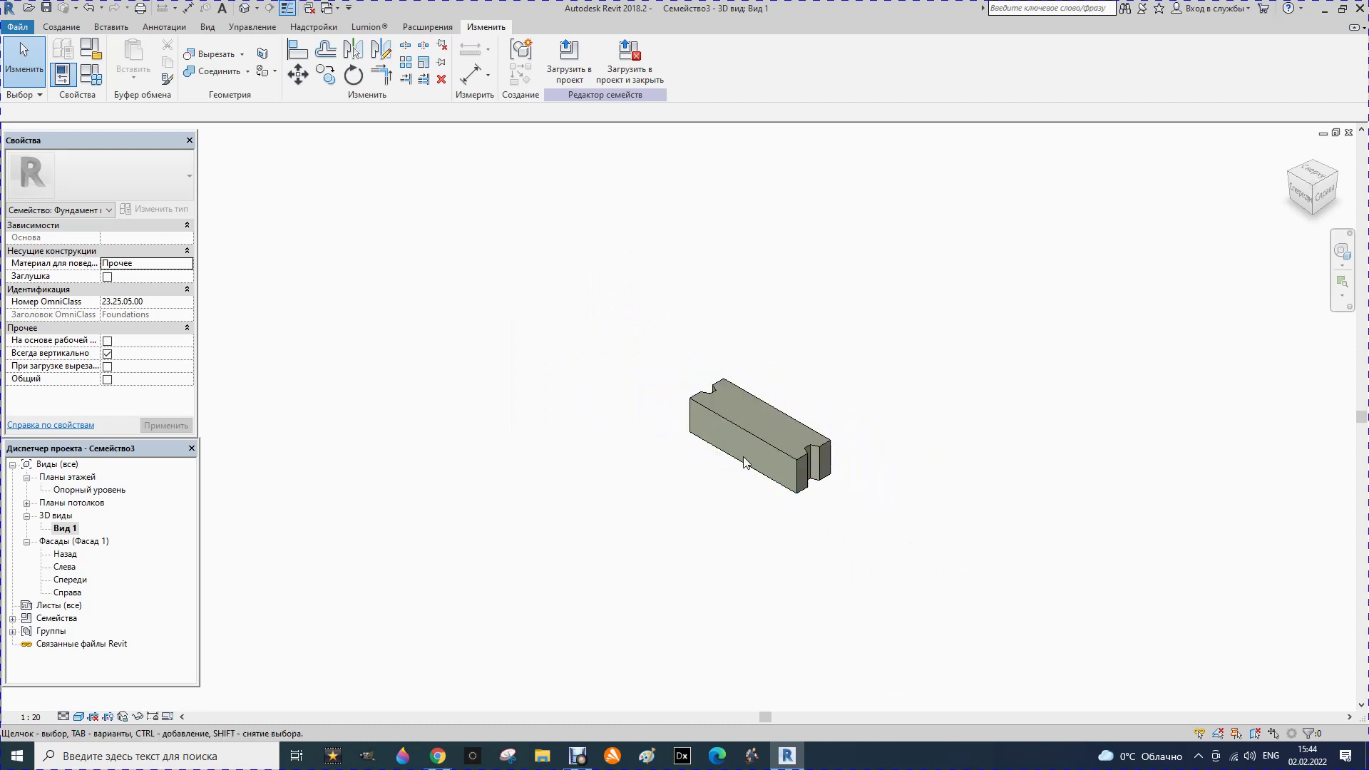
{"action": "scroll", "coordinate": [663, 453], "scroll_direction": "up", "scroll_amount": 1}
{"action": "scroll", "coordinate": [748, 471], "scroll_direction": "up", "scroll_amount": 2}
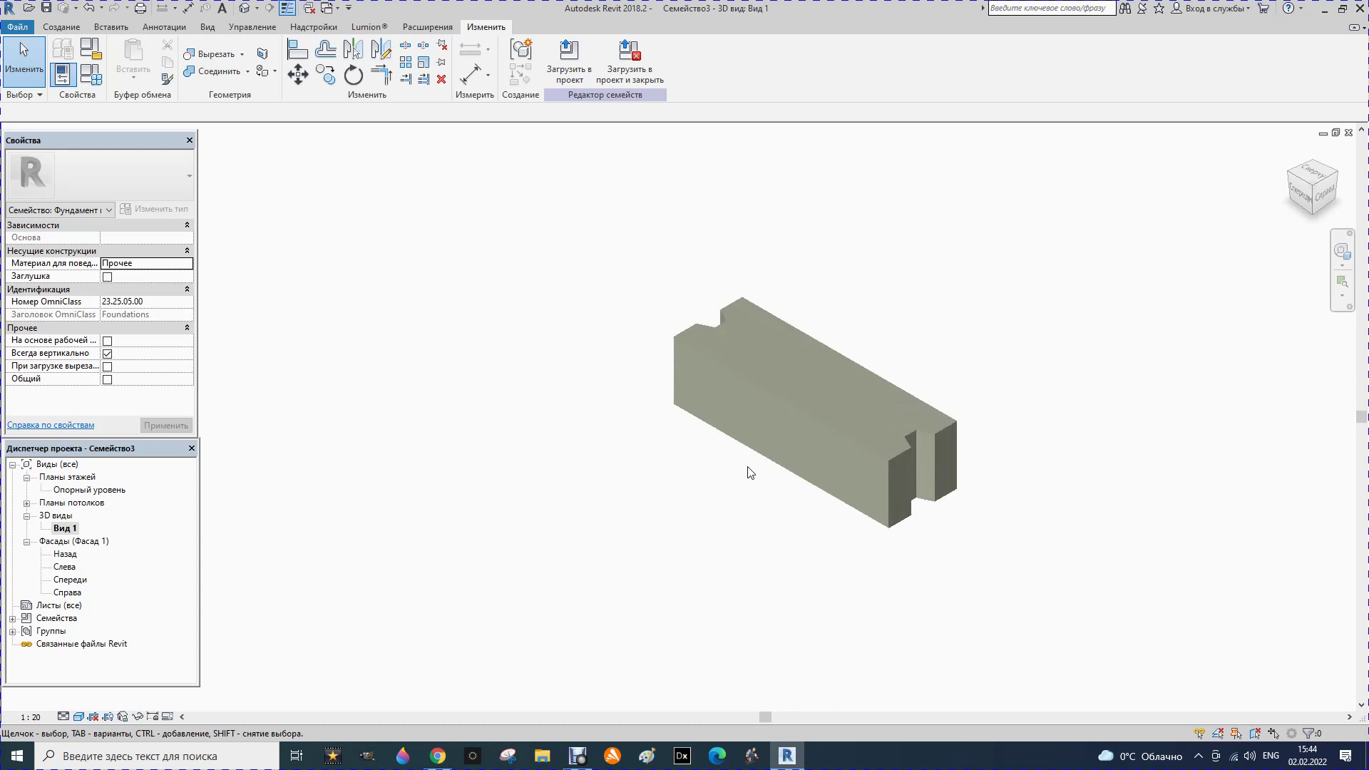
{"action": "scroll", "coordinate": [727, 406], "scroll_direction": "down", "scroll_amount": 1}
{"action": "scroll", "coordinate": [718, 391], "scroll_direction": "down", "scroll_amount": 1}
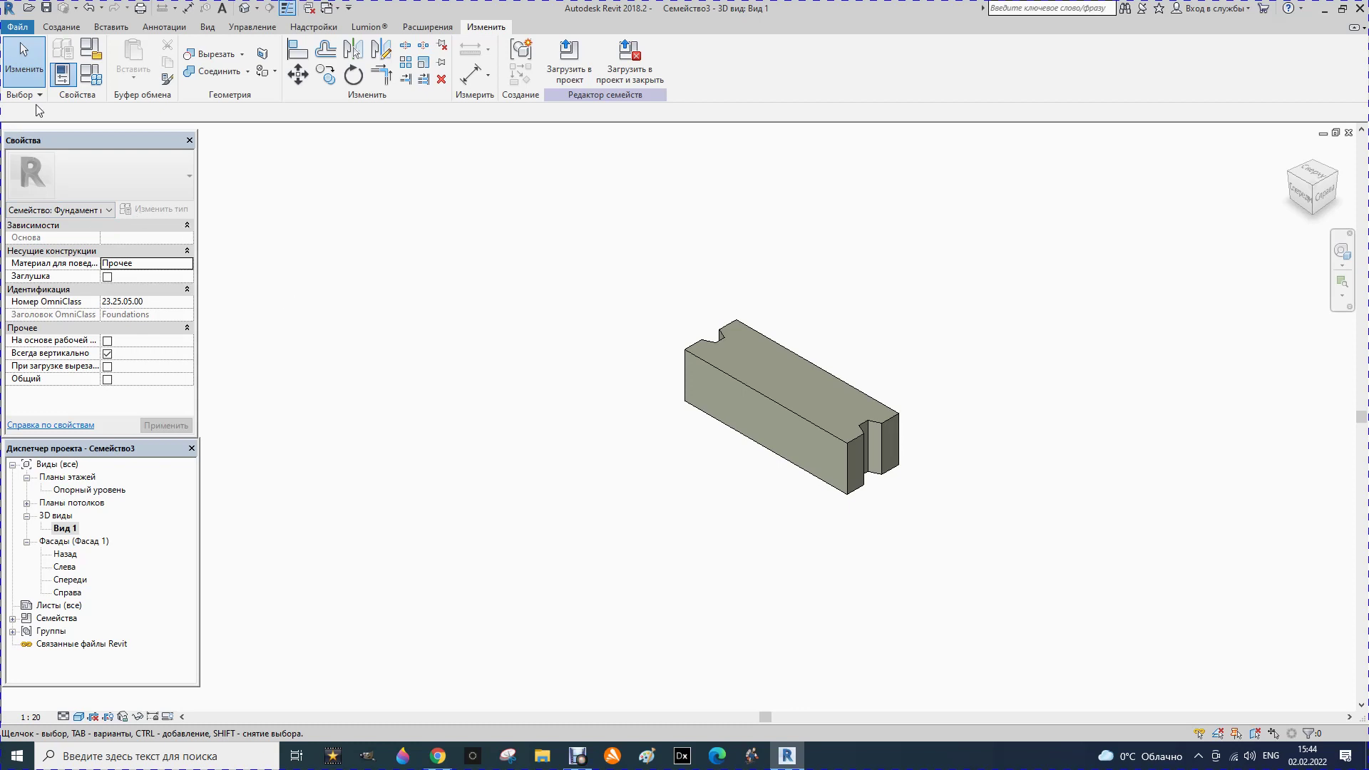
Step: Keep the Фундамент несущей конструкции category and open the Family Types table
{"action": "left_click", "coordinate": [93, 47]}
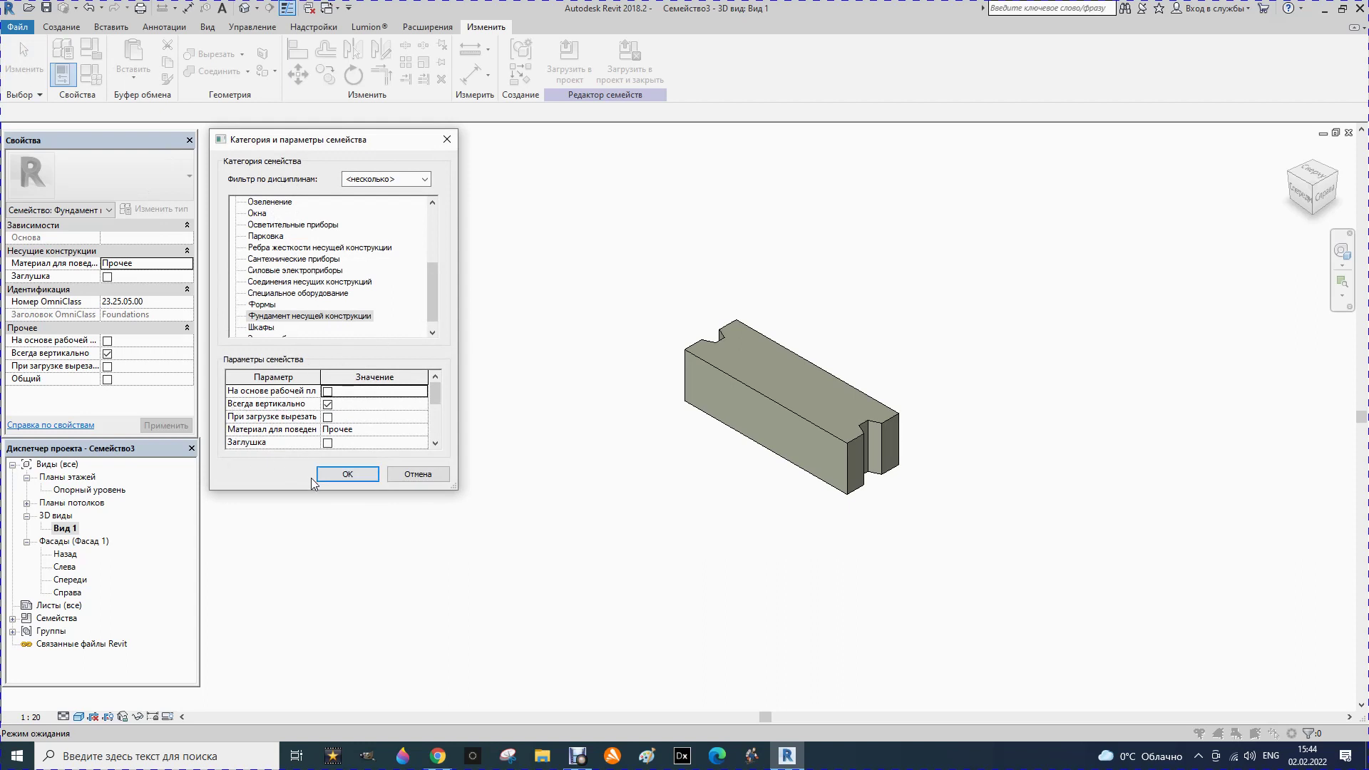
{"action": "left_click", "coordinate": [347, 474]}
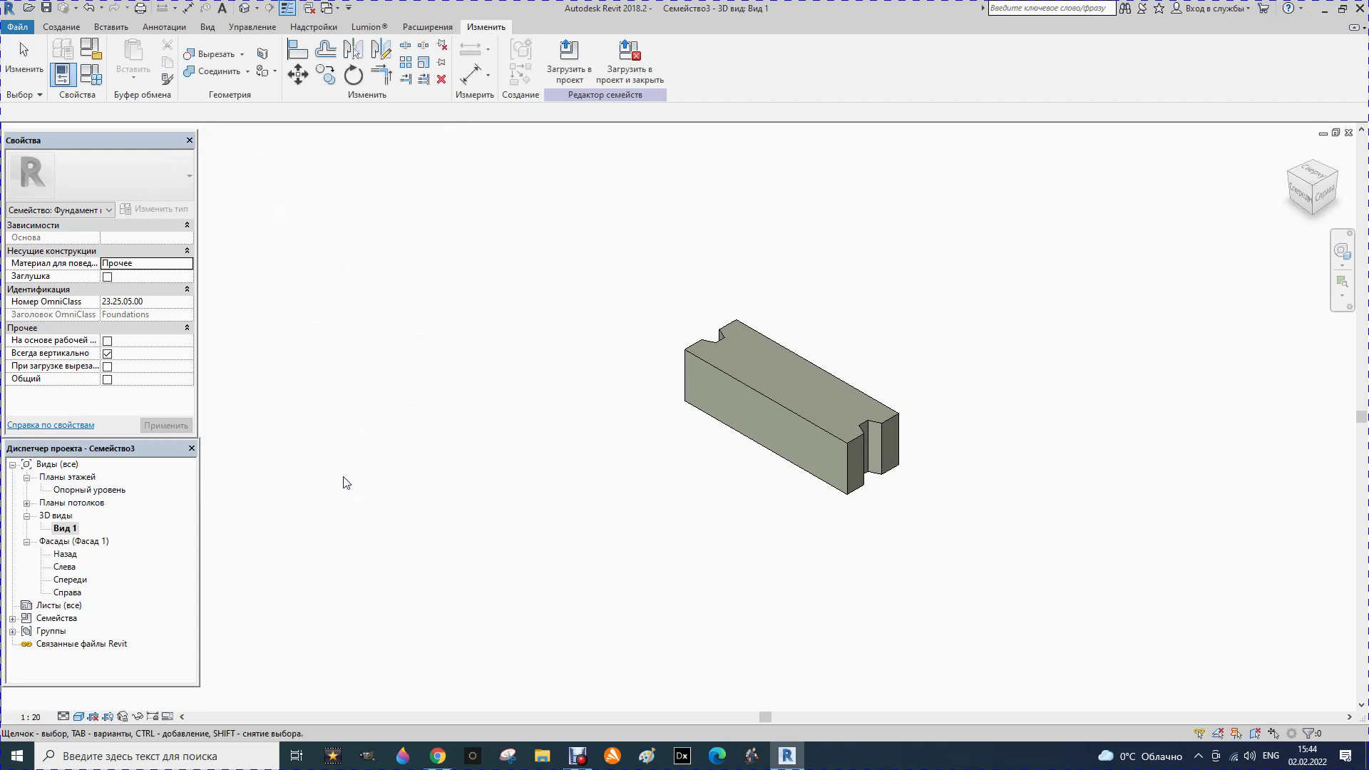
{"action": "left_click", "coordinate": [93, 76]}
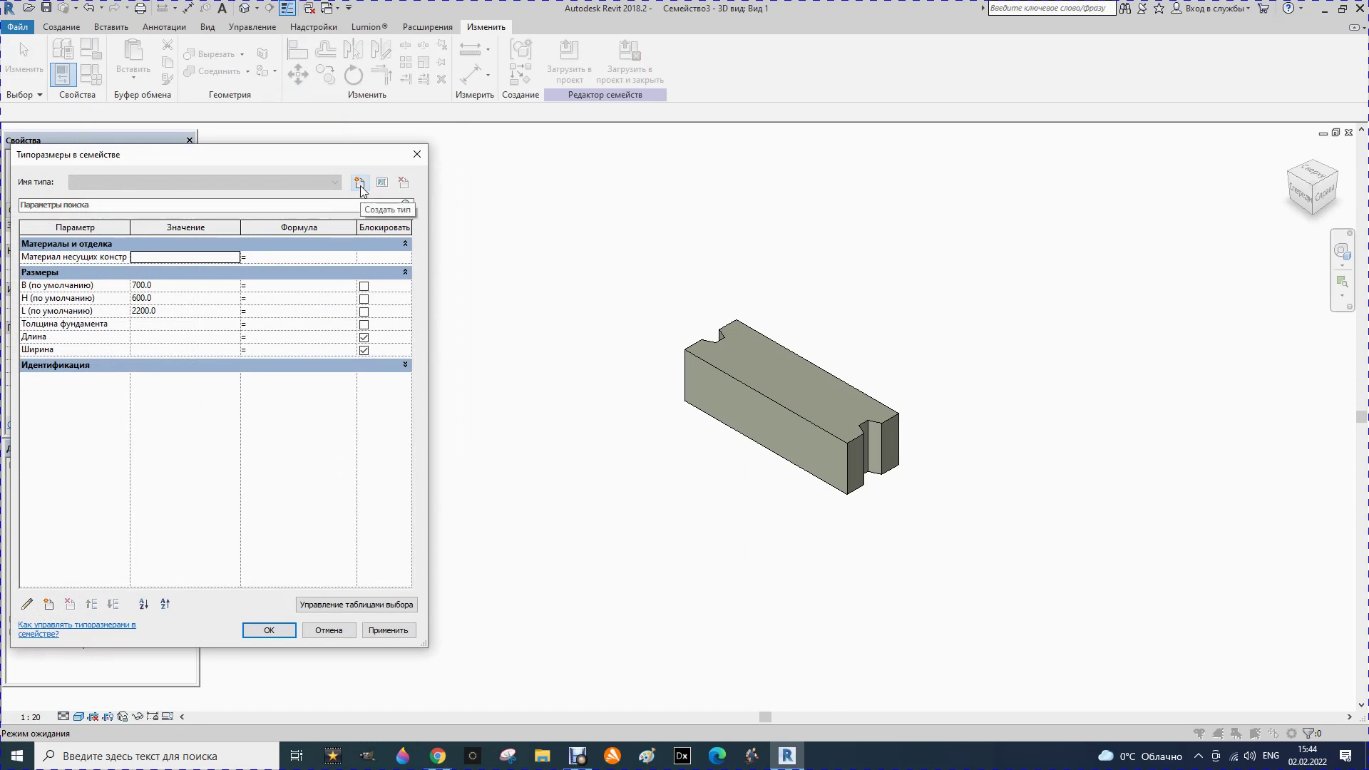
Step: Create a new family type named ФБС 24.3.6
{"action": "left_click", "coordinate": [360, 184]}
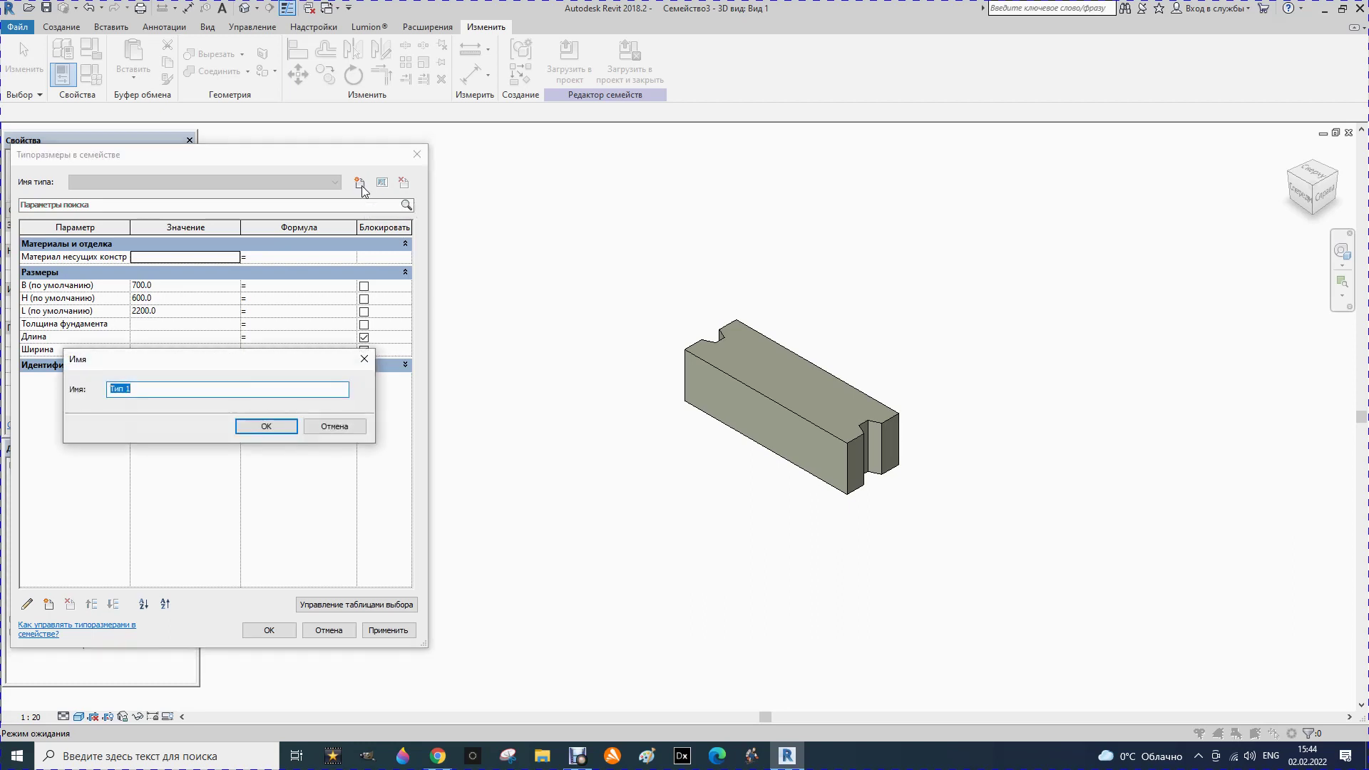
{"action": "key", "text": "alt+shift"}
{"action": "type", "text": "Ф"}
{"action": "type", "text": "24"}
{"action": "type", "text": "6"}
{"action": "left_click", "coordinate": [272, 422]}
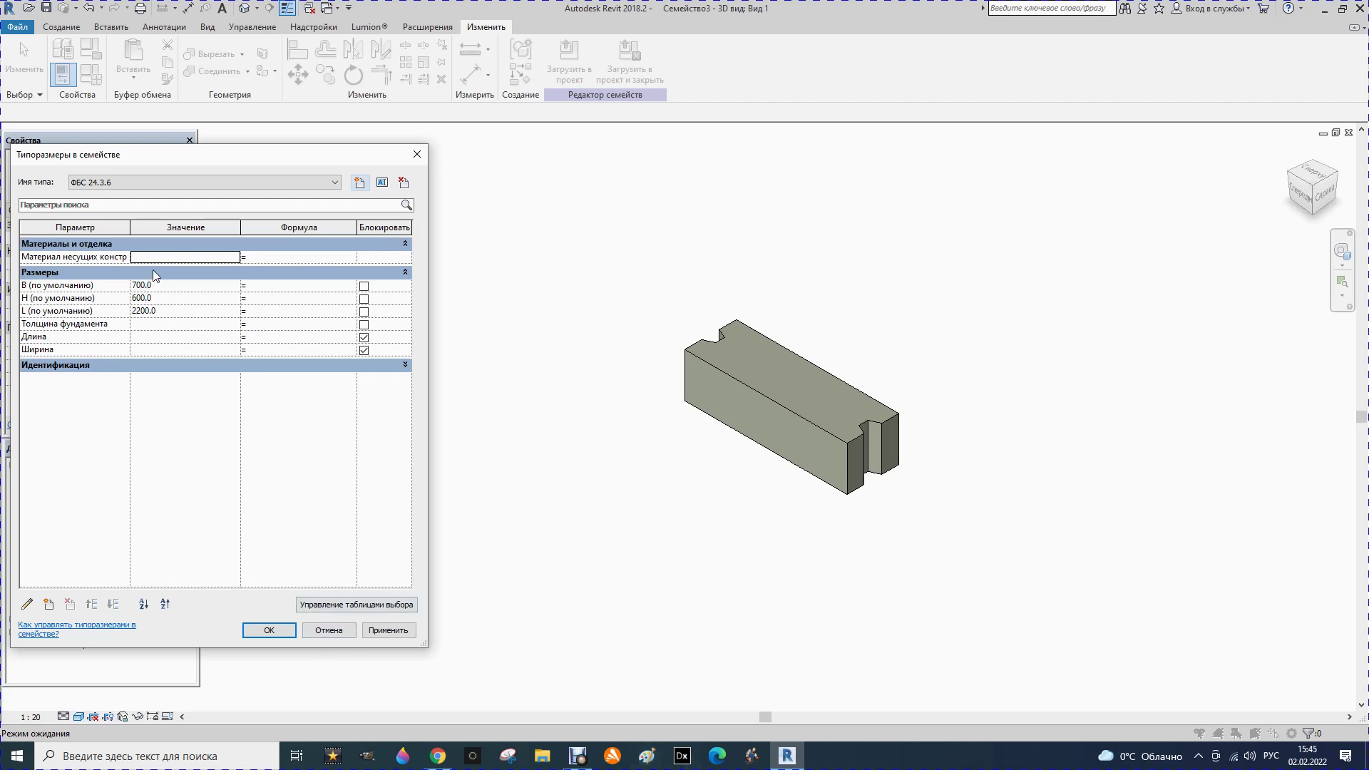
Step: Set L 2380, H 580 and B 300 for the type and apply
{"action": "left_click", "coordinate": [166, 312]}
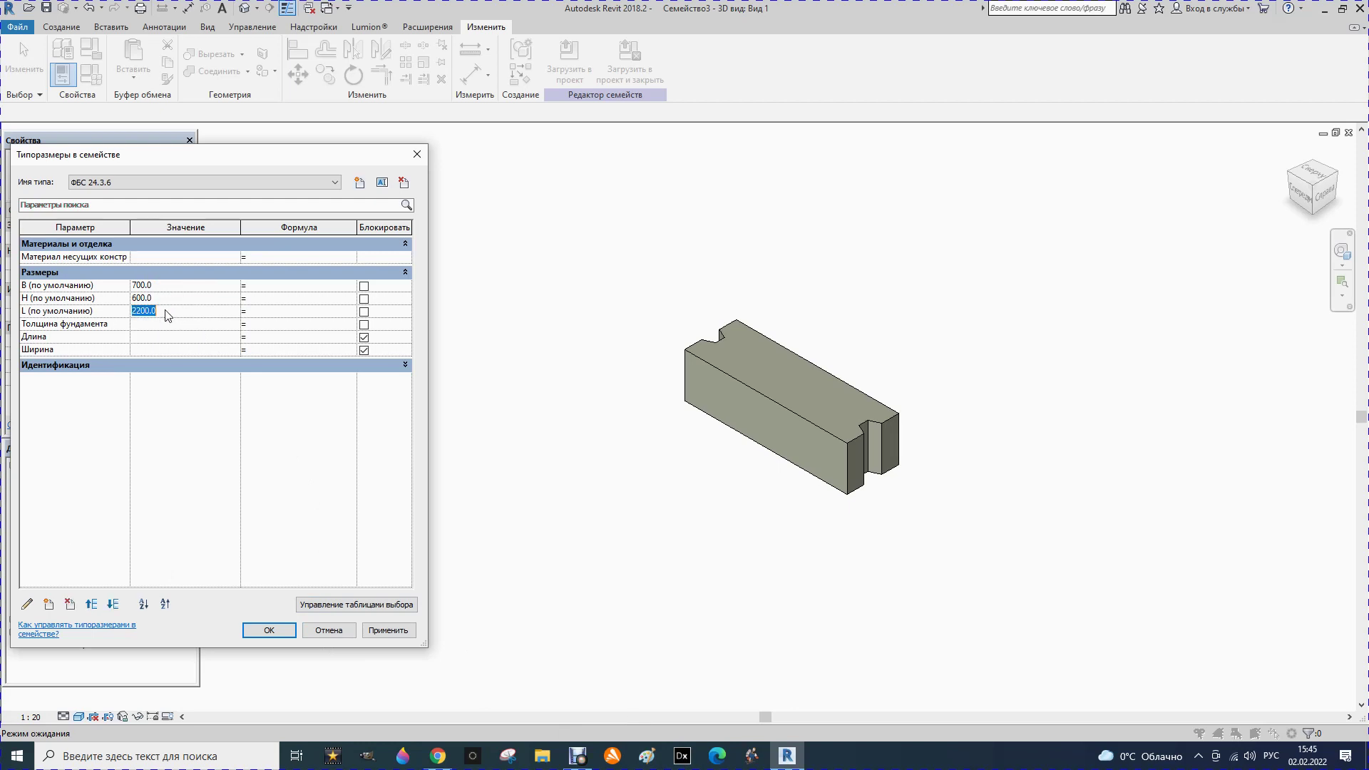
{"action": "type", "text": "2380"}
{"action": "left_click", "coordinate": [165, 298]}
{"action": "type", "text": "580"}
{"action": "left_click", "coordinate": [178, 285]}
{"action": "type", "text": "300"}
{"action": "left_click", "coordinate": [390, 631]}
{"action": "left_click", "coordinate": [275, 634]}
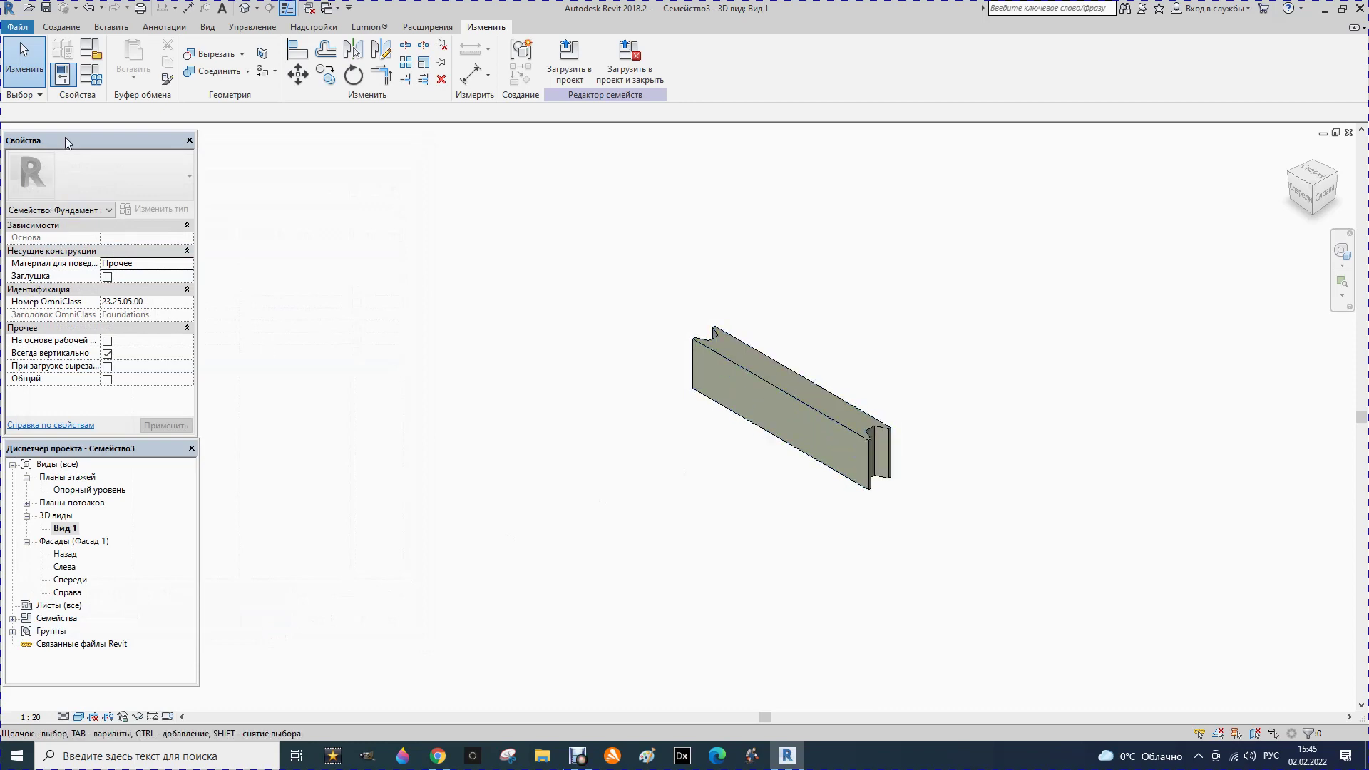
Step: Add a second family type ФБС 24.4.6 and enter 400 as its B value
{"action": "left_click", "coordinate": [95, 81]}
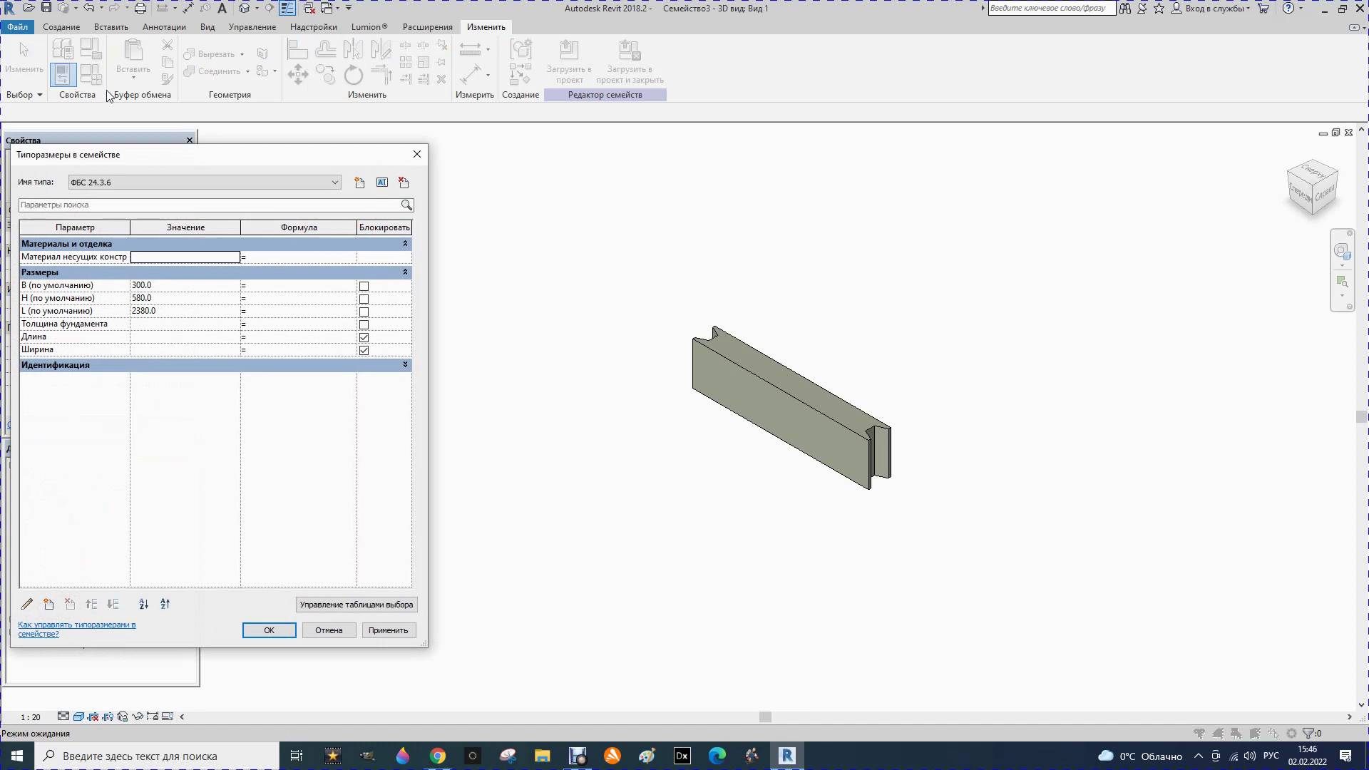
{"action": "left_click", "coordinate": [360, 184]}
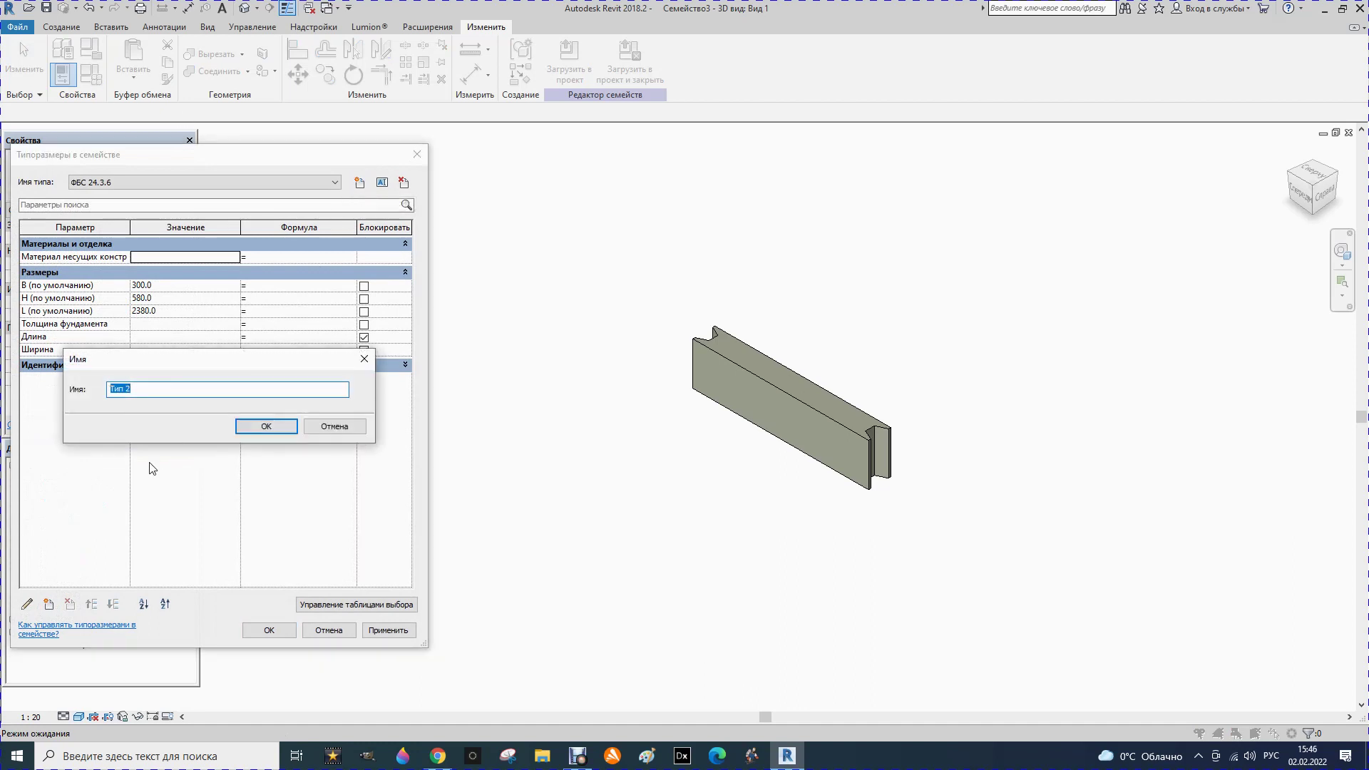
{"action": "type", "text": "Ф"}
{"action": "type", "text": "БС 24.4.6"}
{"action": "left_click", "coordinate": [265, 427]}
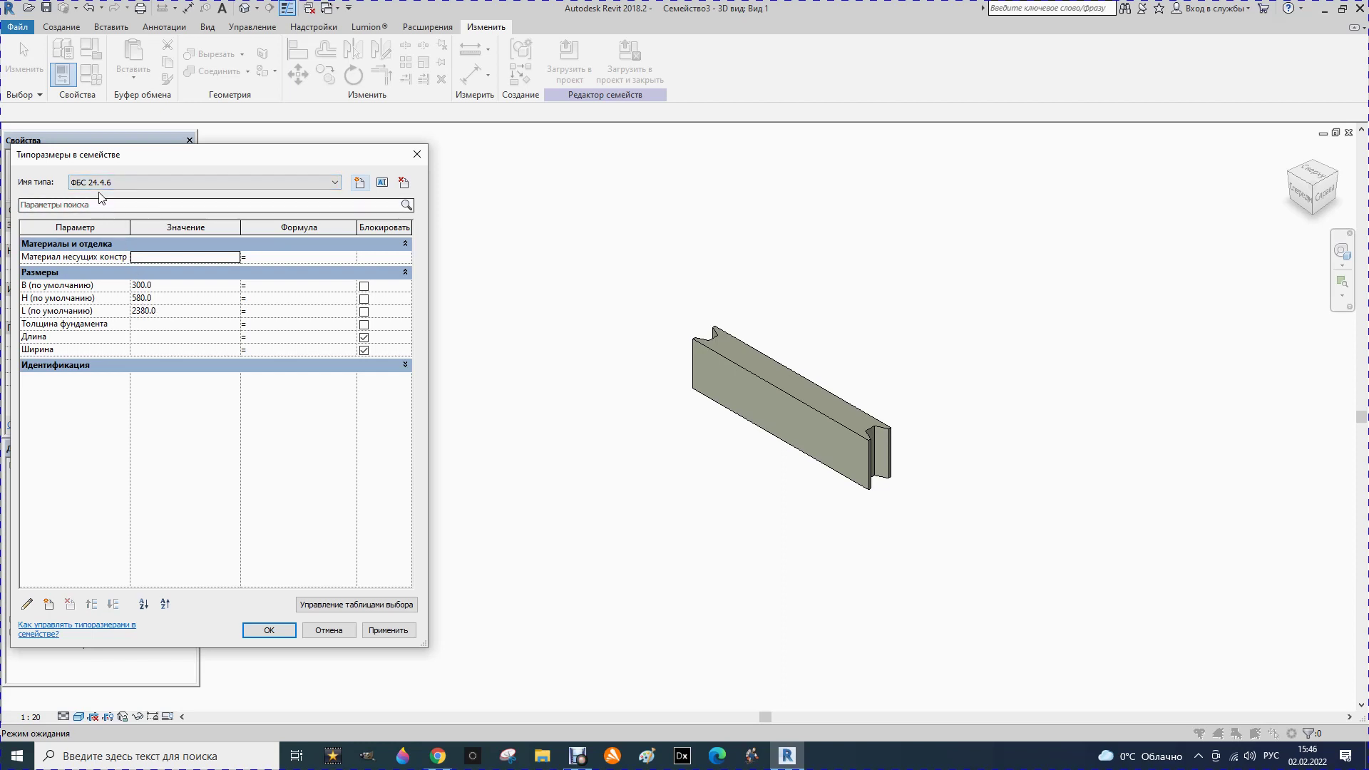
{"action": "left_click", "coordinate": [154, 287]}
{"action": "double_click", "coordinate": [146, 285]}
{"action": "type", "text": "400"}
Step: Apply B 400 to ФБС 24.4.6, then create a third type named ФБС 12.6.6
{"action": "left_click", "coordinate": [388, 630]}
{"action": "left_click", "coordinate": [270, 631]}
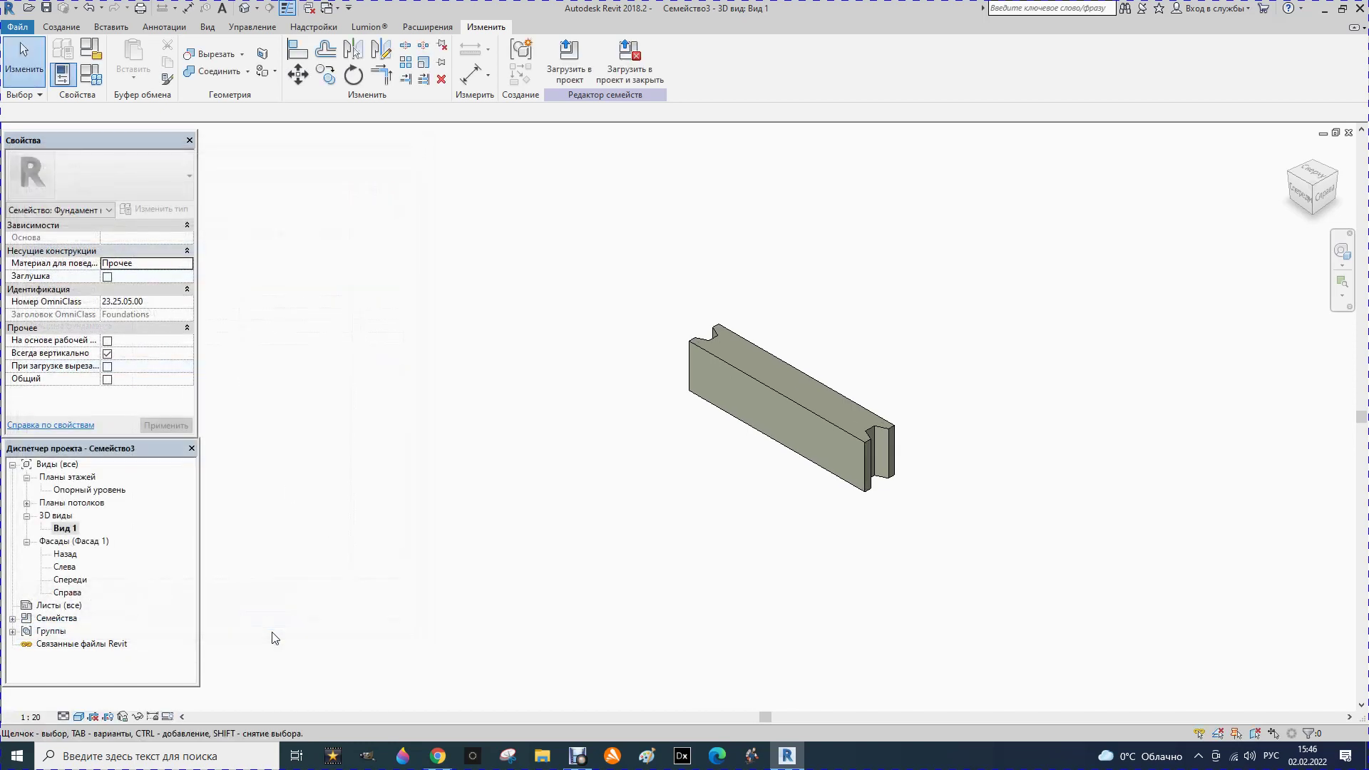
{"action": "left_click", "coordinate": [90, 75]}
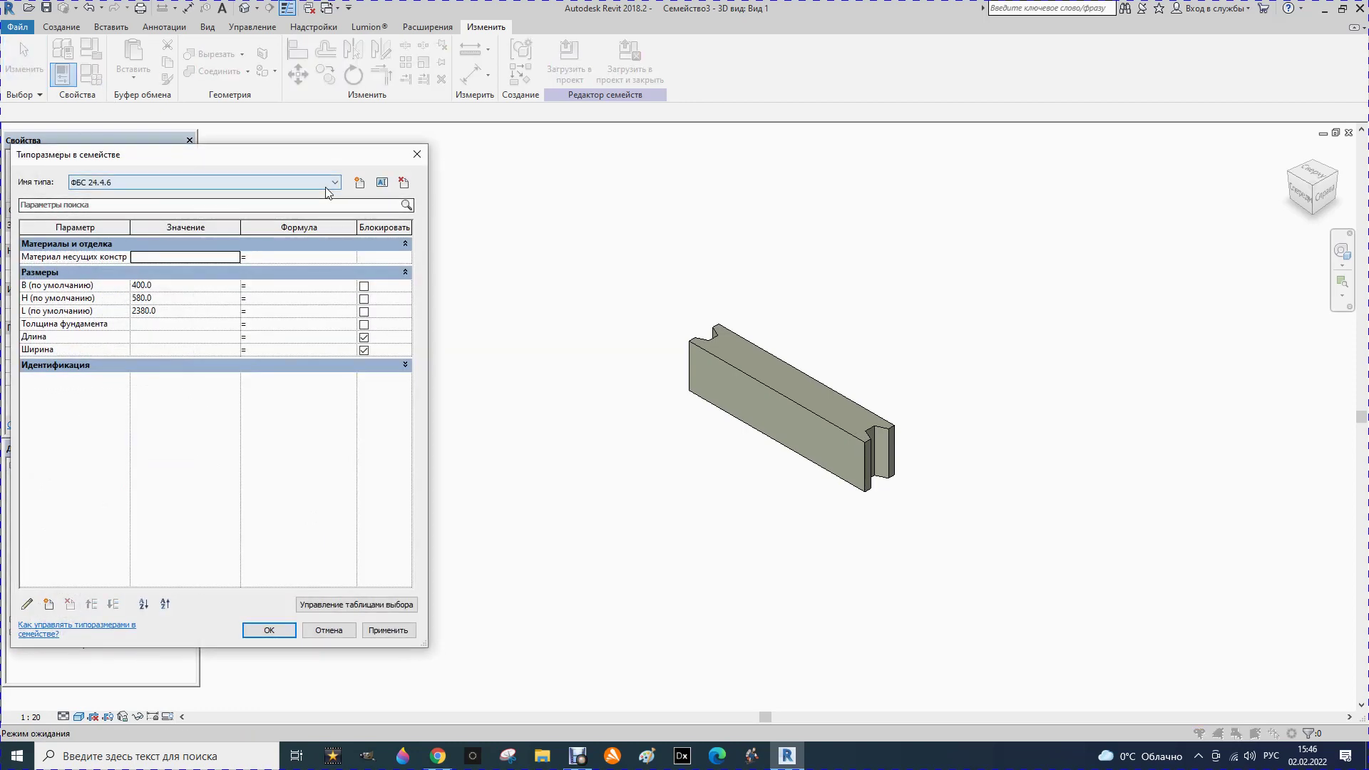
{"action": "left_click", "coordinate": [359, 182]}
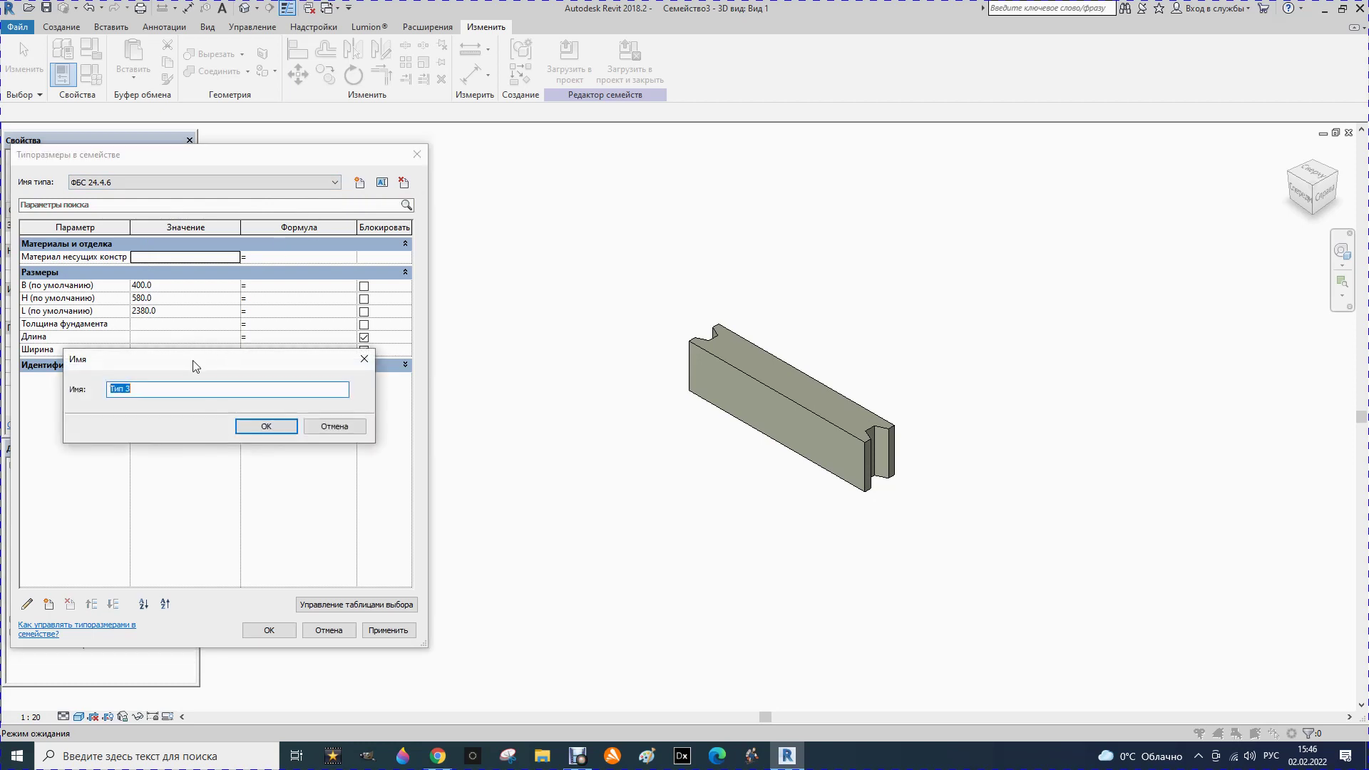
{"action": "type", "text": "ФБС 12.6.6"}
{"action": "left_click", "coordinate": [267, 428]}
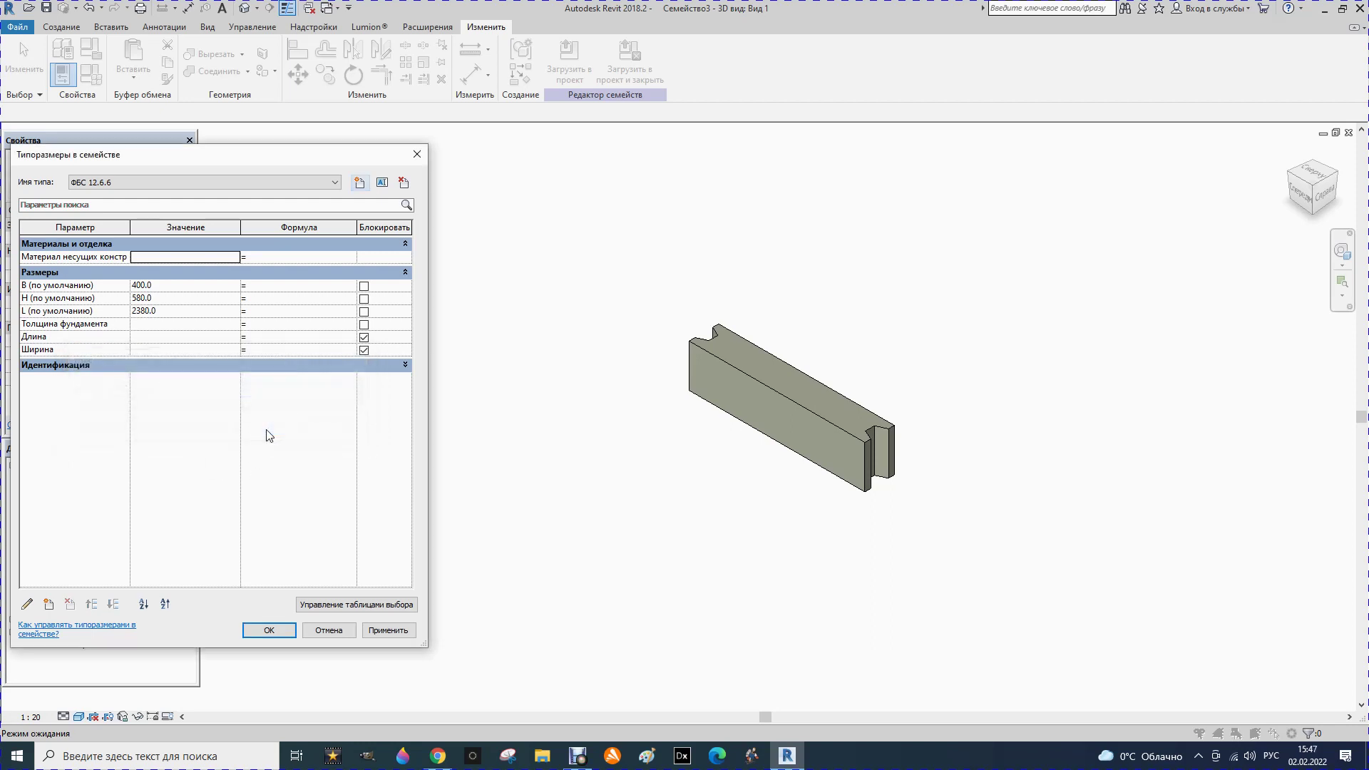
Step: Give type ФБС 12.6.6 L 1180 and B 600 and apply the changes
{"action": "left_click", "coordinate": [160, 310]}
{"action": "left_click_drag", "start_coordinate": [160, 310], "coordinate": [131, 307]}
{"action": "type", "text": "1180"}
{"action": "double_click", "coordinate": [161, 291]}
{"action": "type", "text": "600"}
{"action": "left_click", "coordinate": [387, 629]}
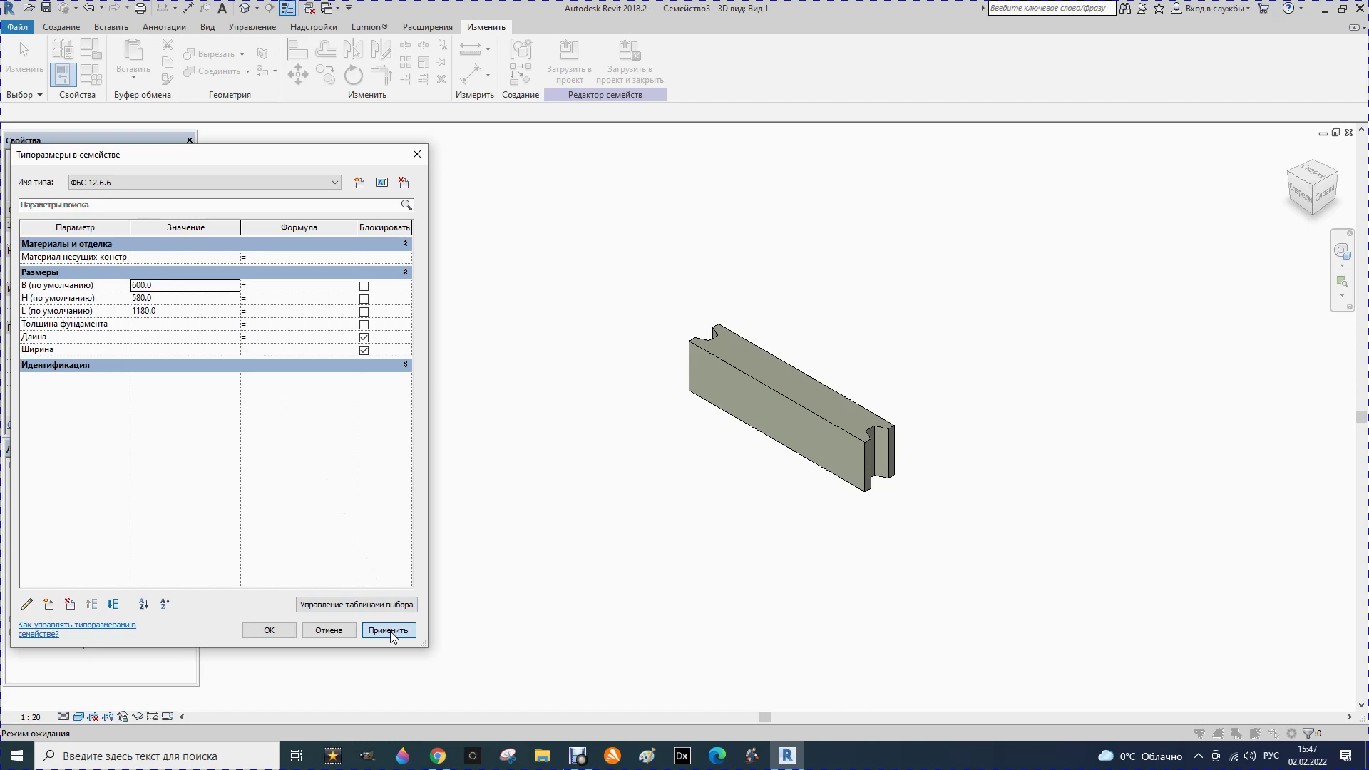
{"action": "left_click", "coordinate": [268, 631]}
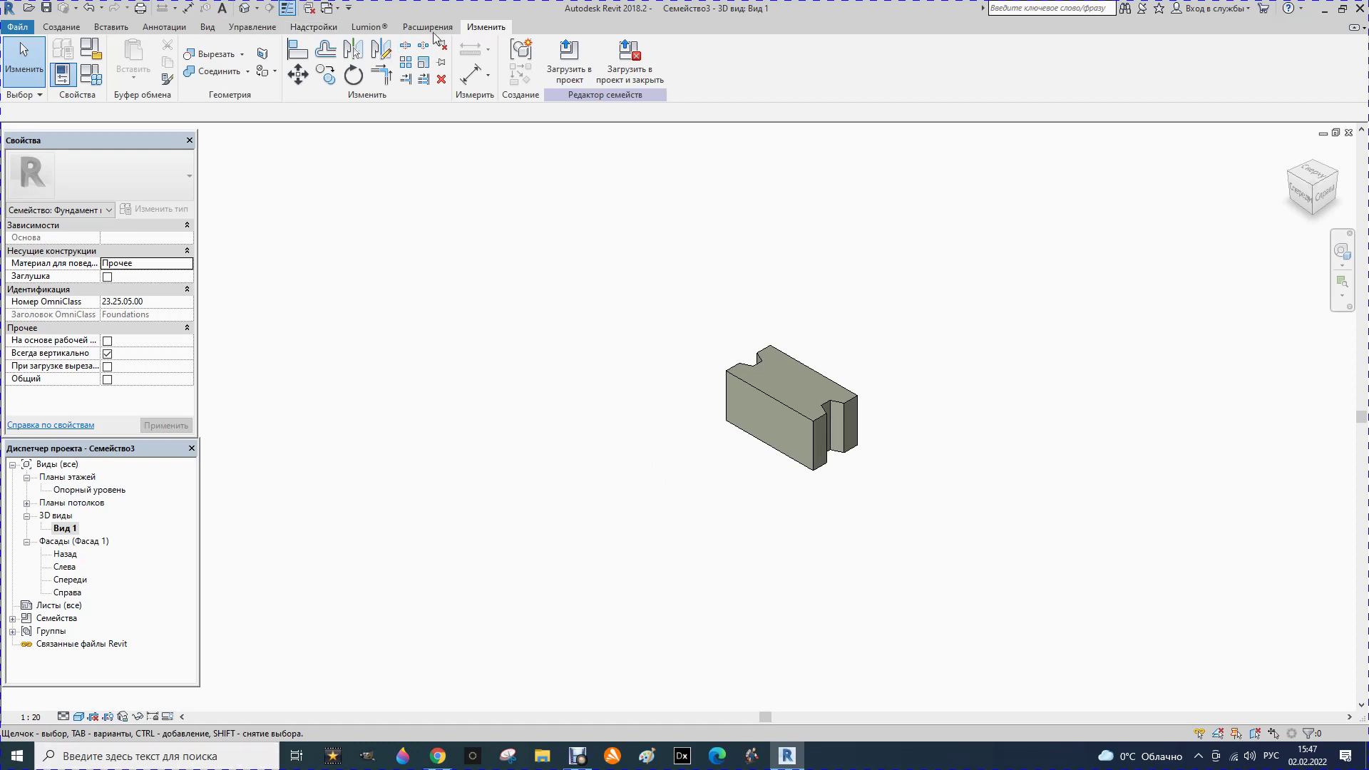
{"action": "left_click", "coordinate": [632, 64]}
Step: Confirm saving the family and save it as ФБС.rfa in Documents
{"action": "left_click", "coordinate": [641, 377]}
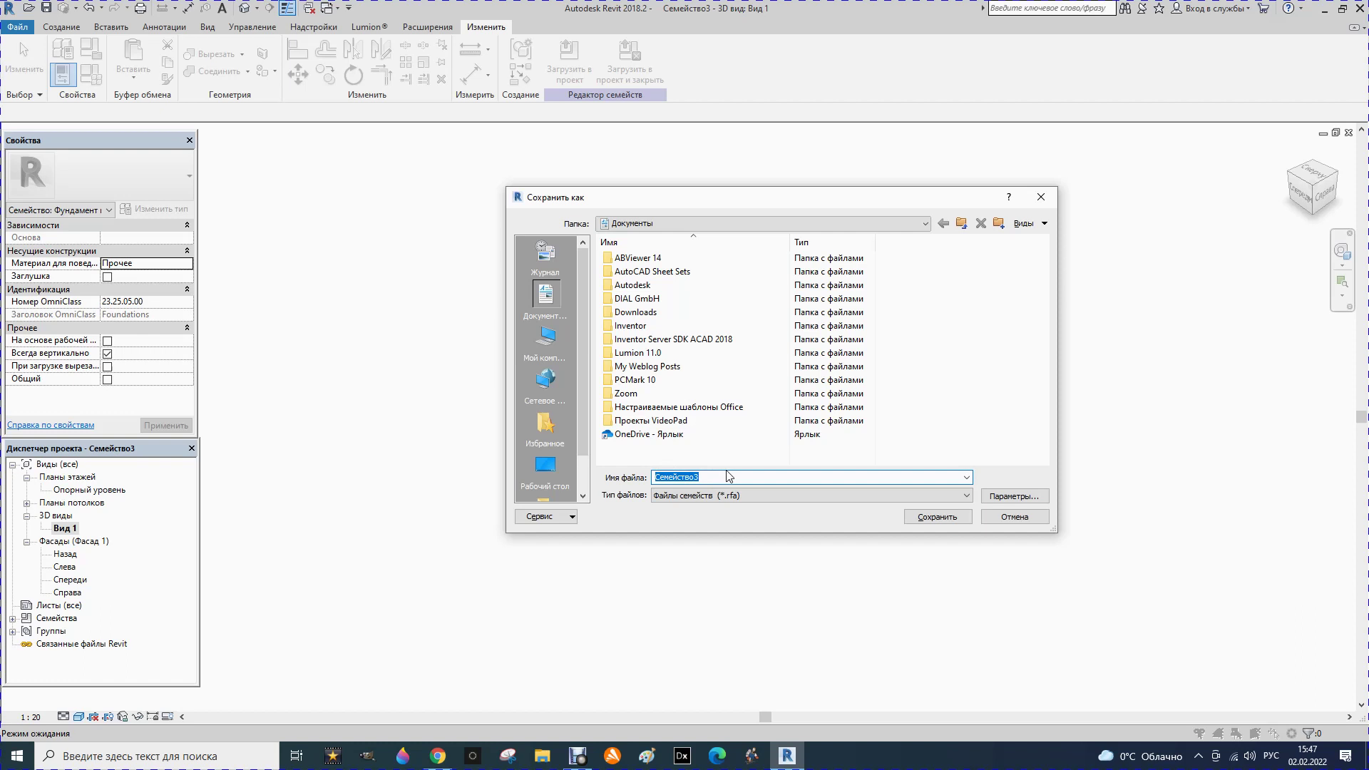
{"action": "type", "text": "ФБС"}
{"action": "left_click", "coordinate": [939, 517]}
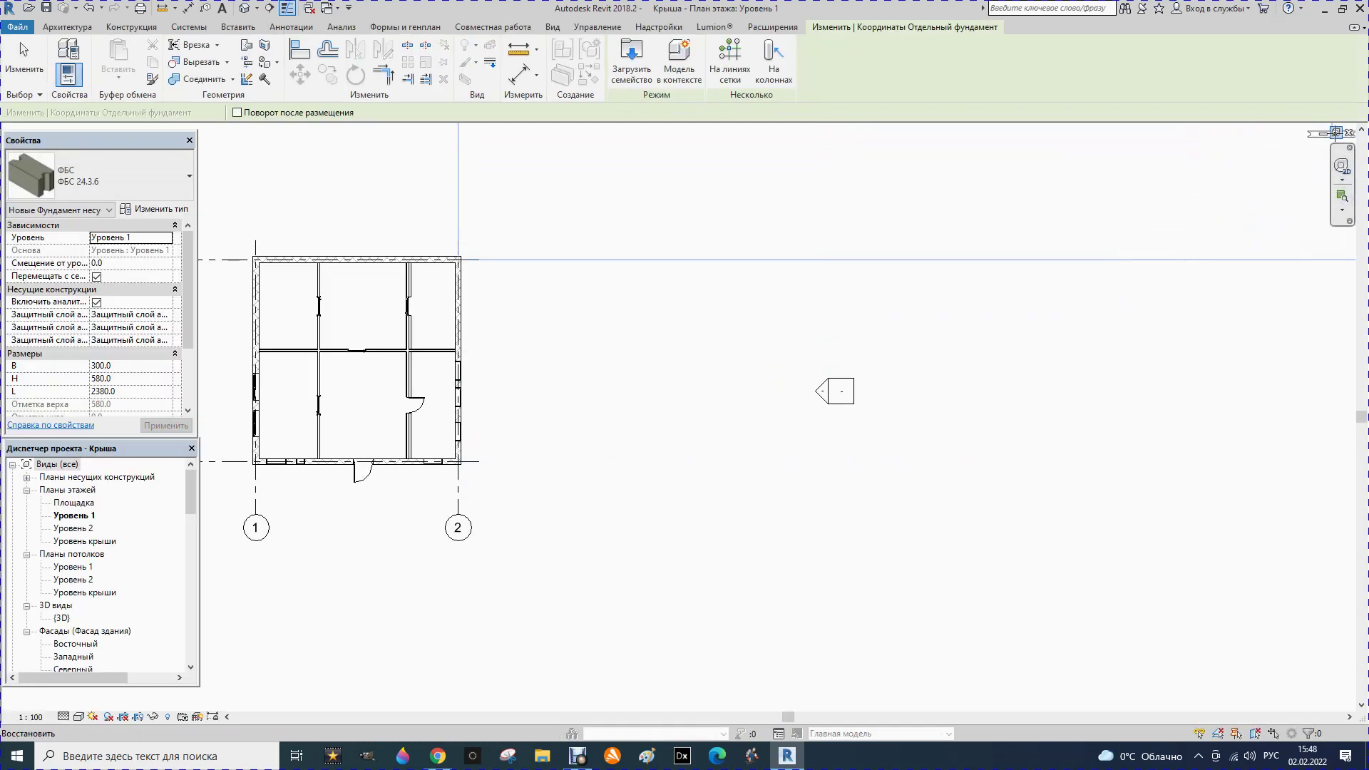
Step: Tile the plan and 3D views and place two ФБС 24.3.6 blocks beside the house
{"action": "left_click", "coordinate": [1337, 133]}
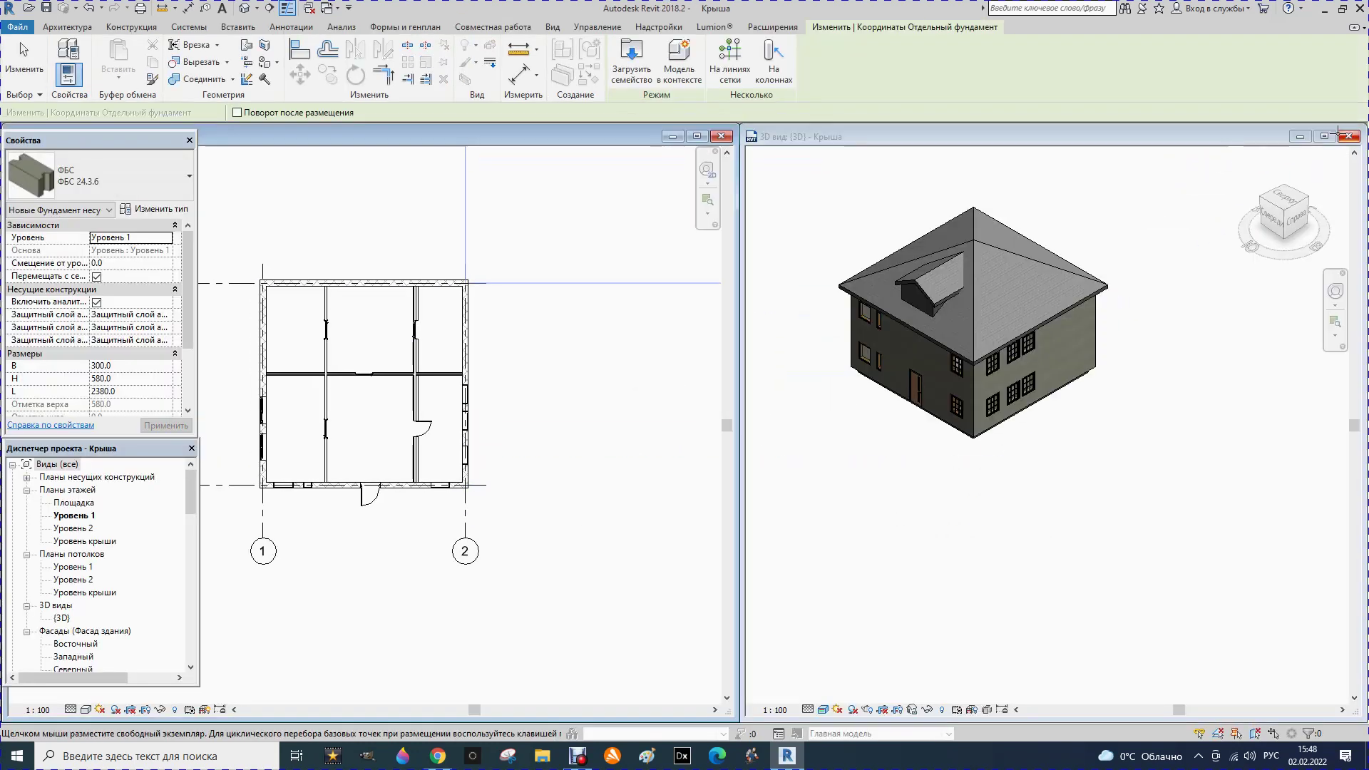
{"action": "left_click", "coordinate": [853, 446]}
{"action": "left_click", "coordinate": [813, 487]}
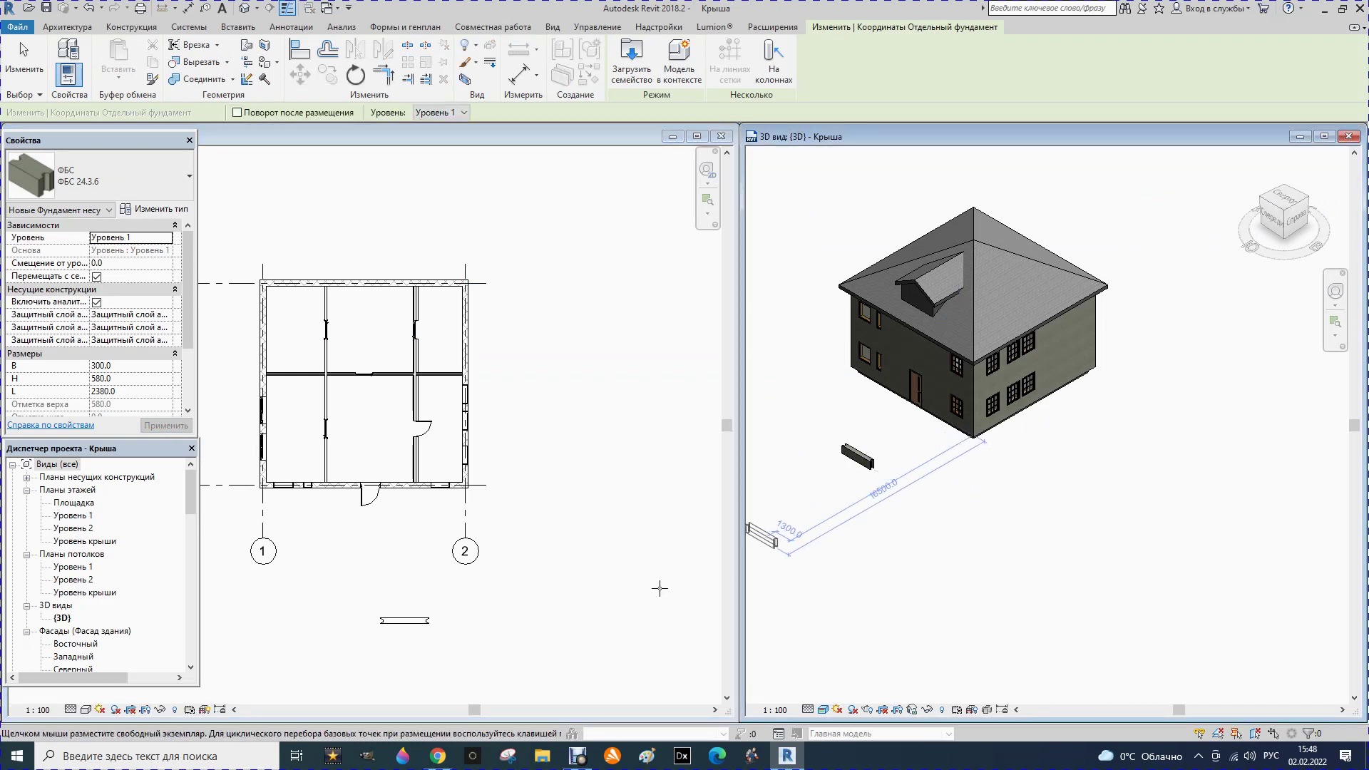
{"action": "left_click", "coordinate": [828, 479]}
{"action": "scroll", "coordinate": [456, 531], "scroll_direction": "down", "scroll_amount": 1}
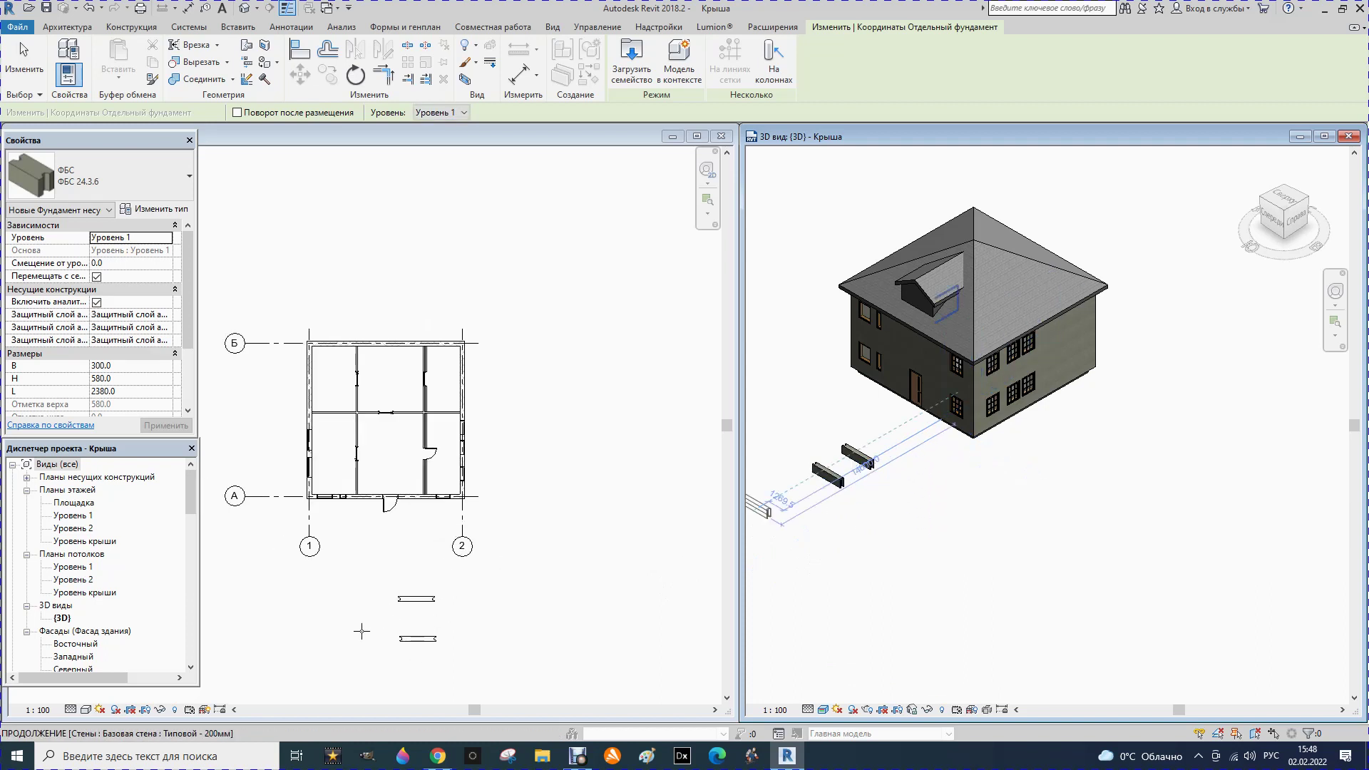
{"action": "left_click", "coordinate": [85, 710]}
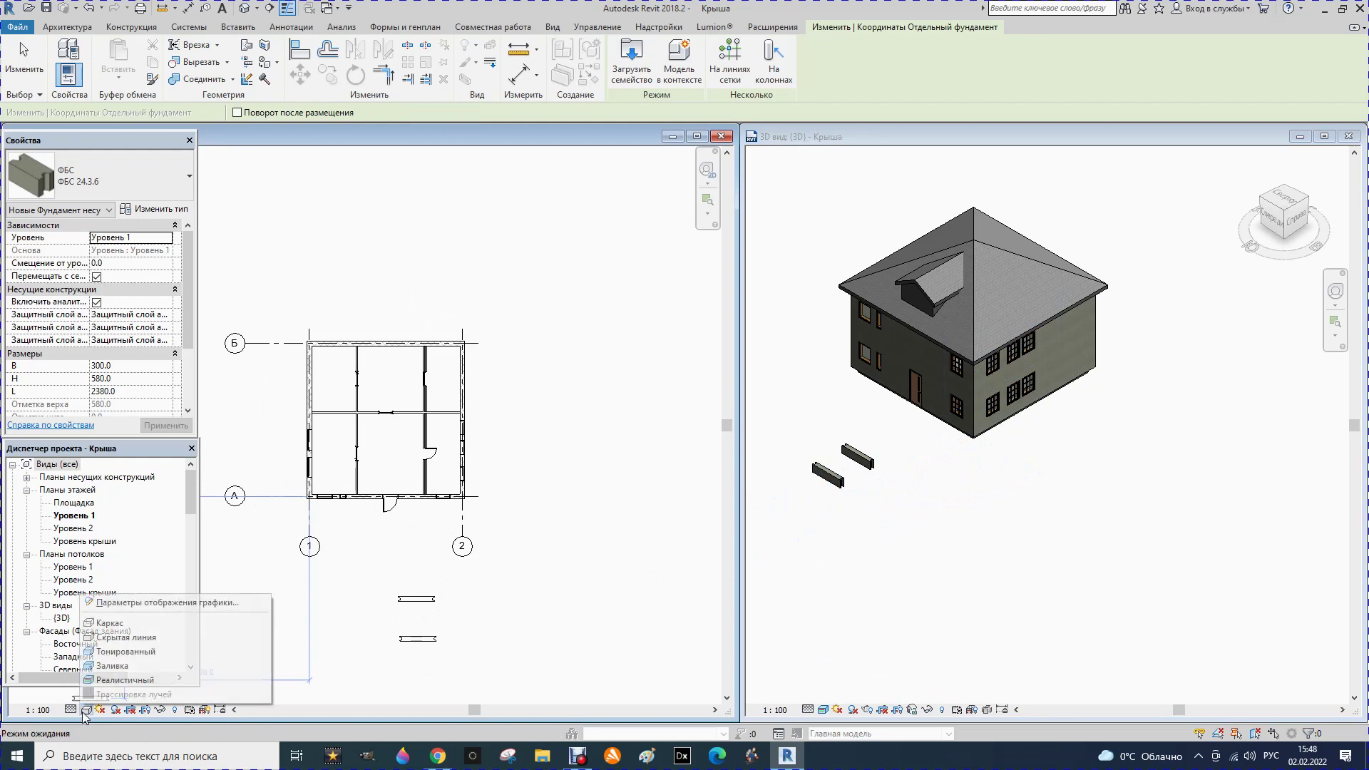
Step: Show the floor plan in Shaded visual style and finish placing blocks
{"action": "left_click", "coordinate": [105, 652]}
{"action": "scroll", "coordinate": [399, 663], "scroll_direction": "up", "scroll_amount": 2}
{"action": "key", "text": "Escape"}
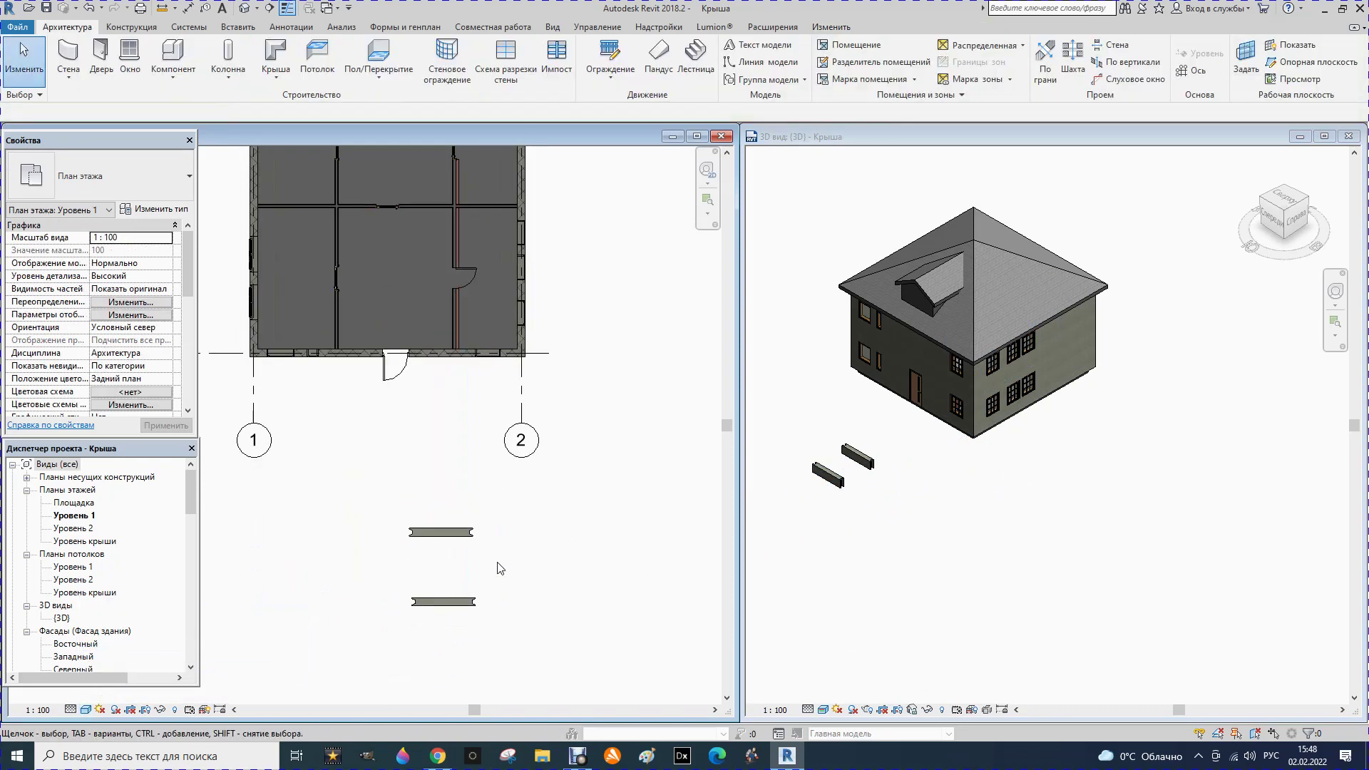
Step: Change the upper foundation block's type to ФБС 12.6.6
{"action": "left_click", "coordinate": [453, 538]}
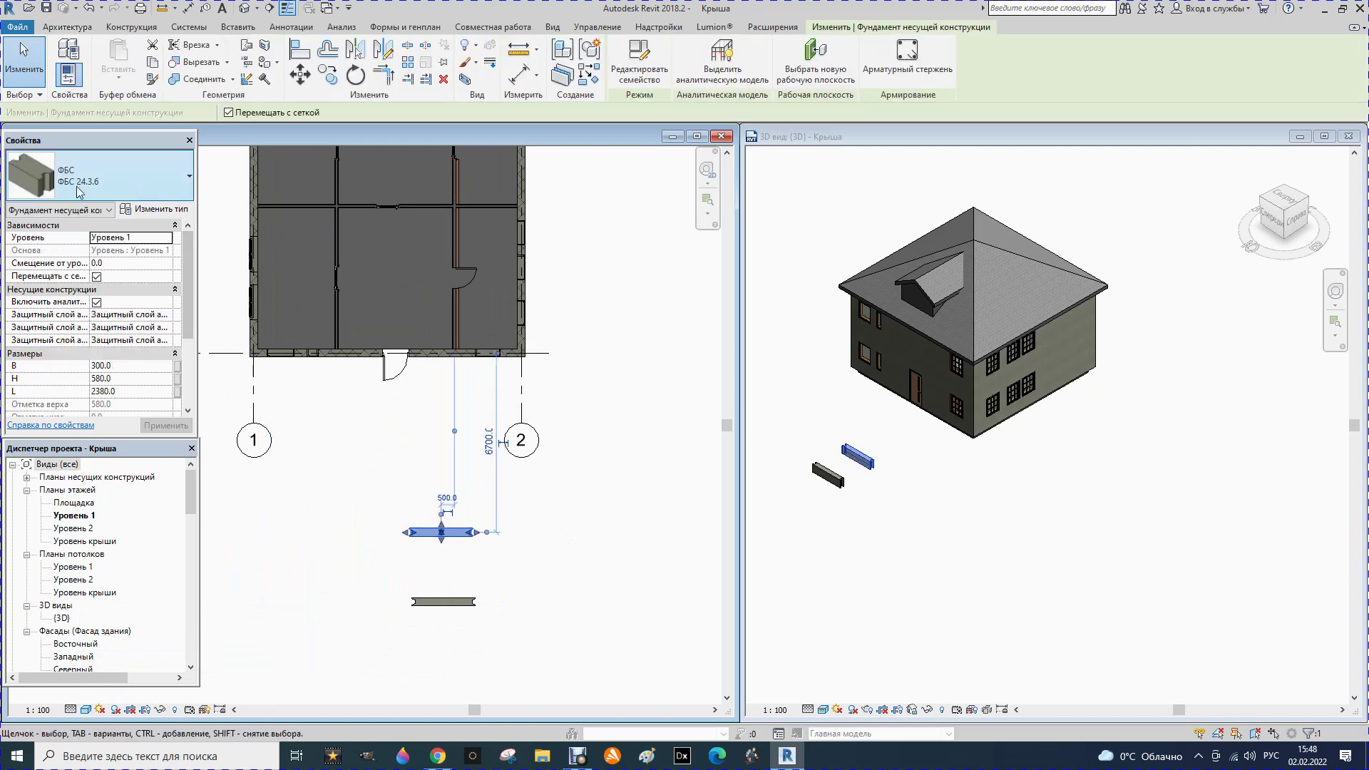
{"action": "left_click", "coordinate": [83, 192]}
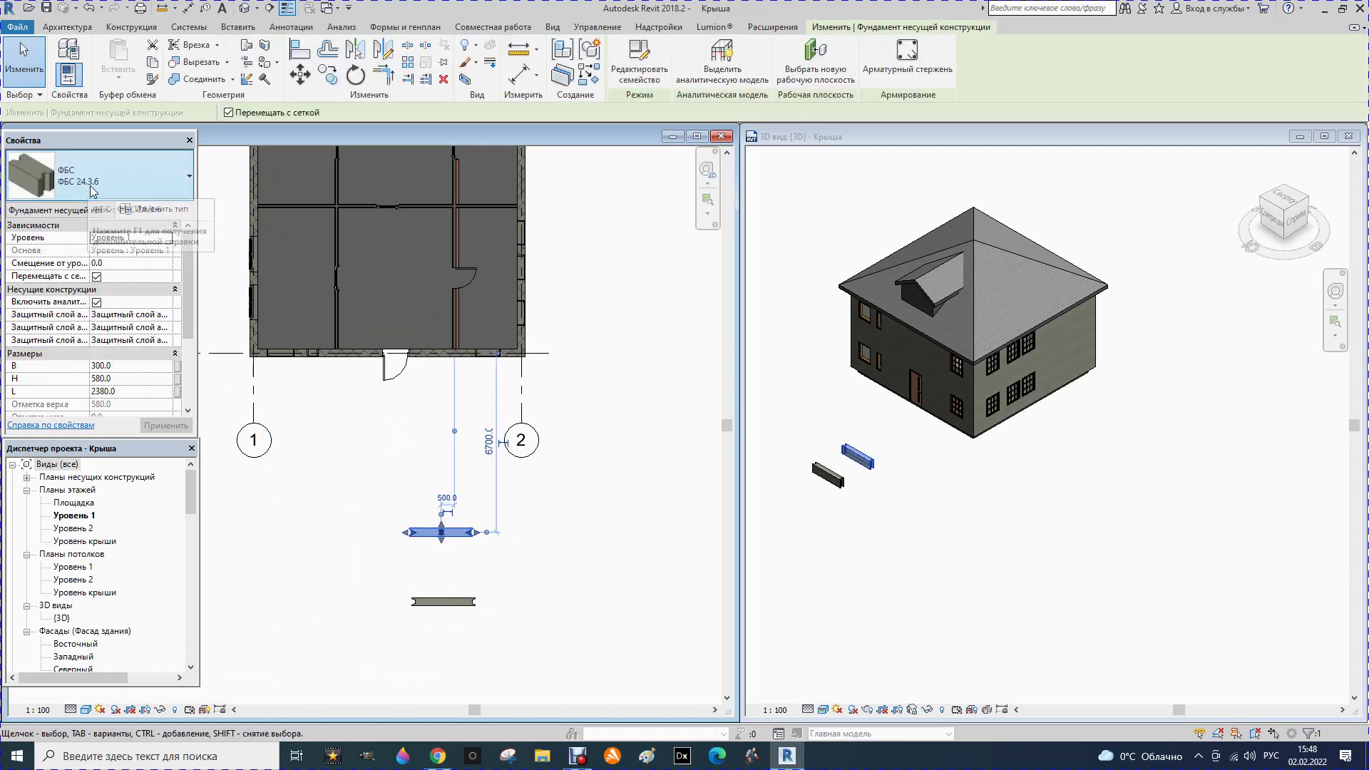
{"action": "left_click", "coordinate": [188, 183]}
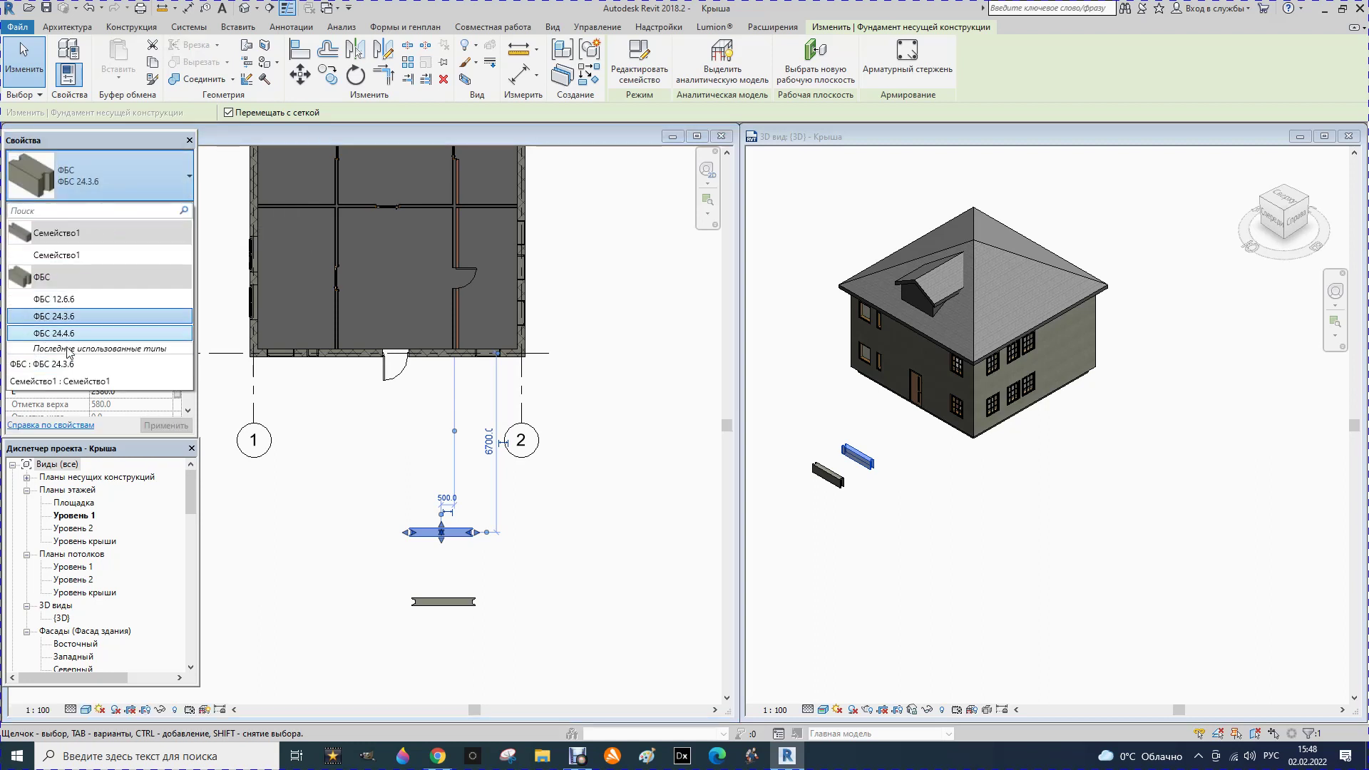
{"action": "left_click", "coordinate": [60, 299]}
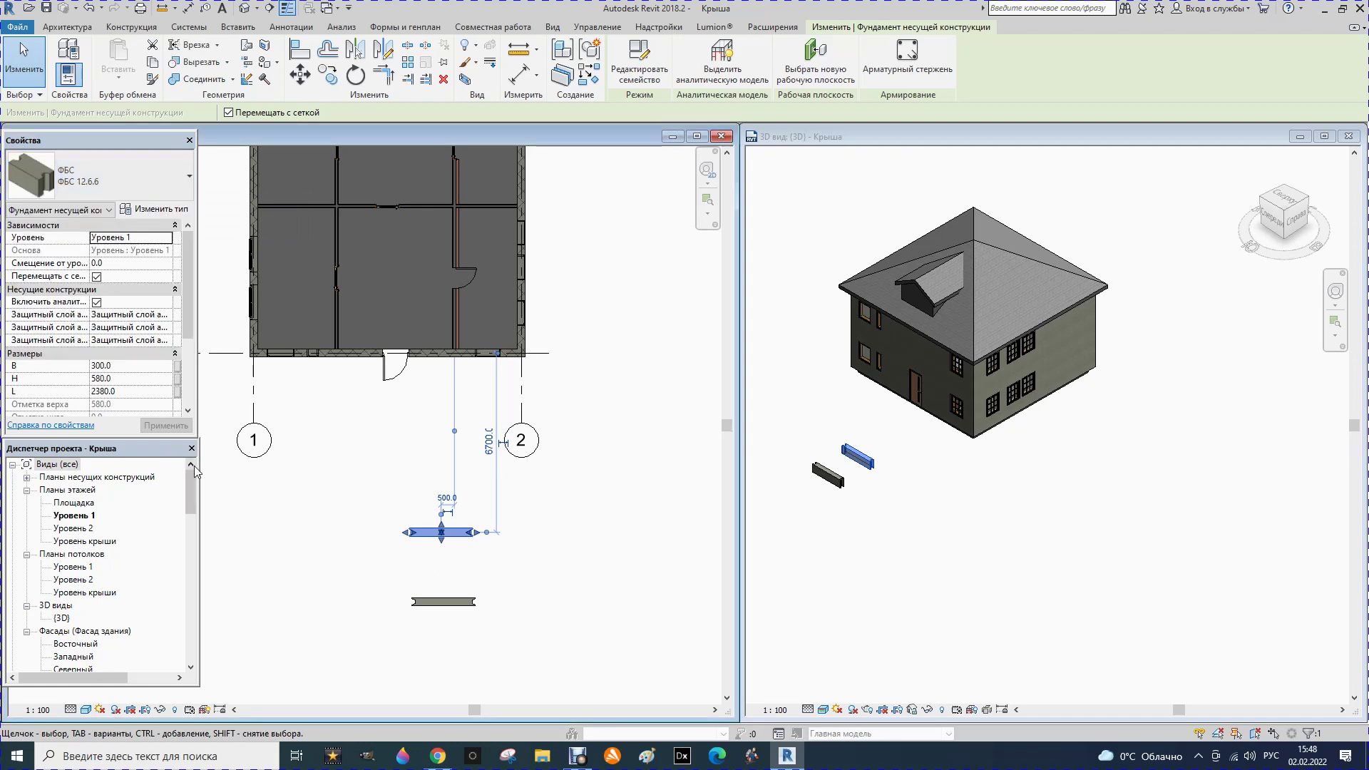
{"action": "left_click", "coordinate": [280, 519]}
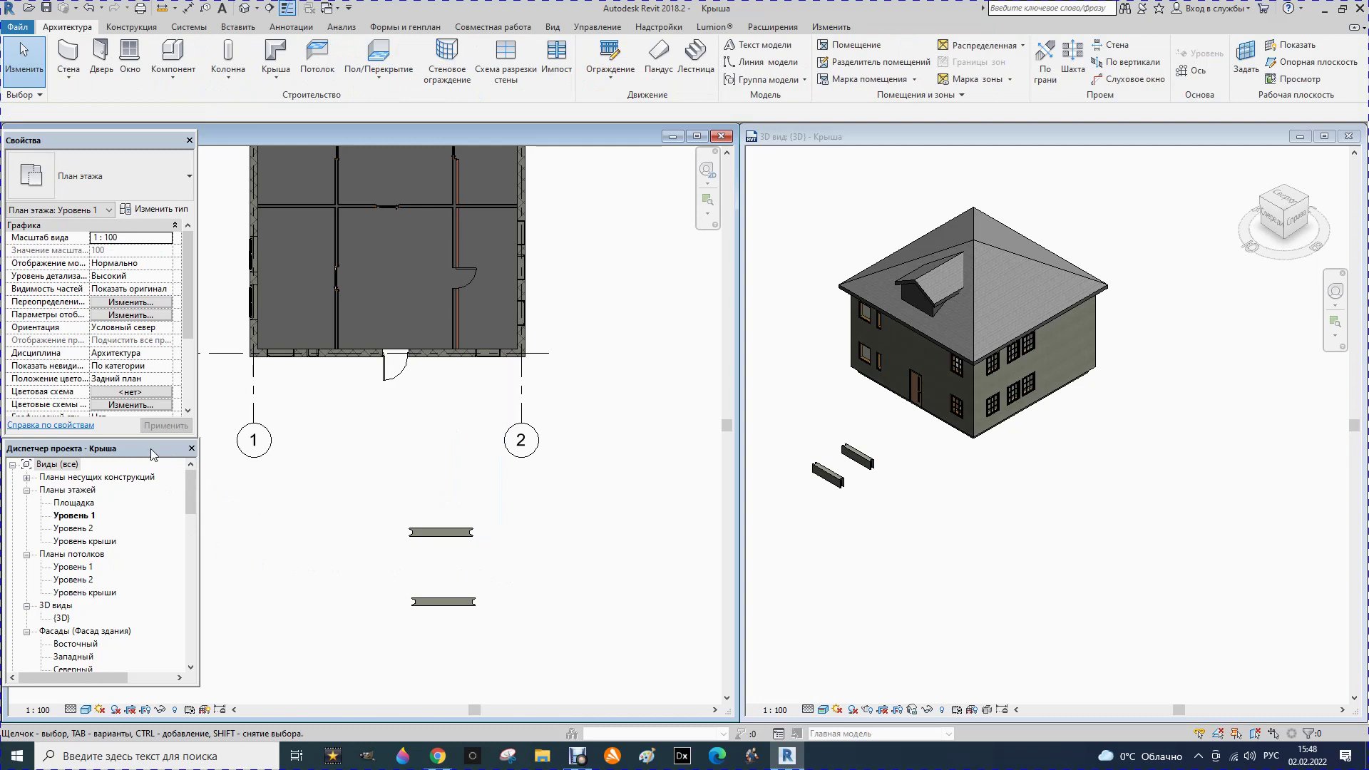
{"action": "left_click", "coordinate": [440, 534]}
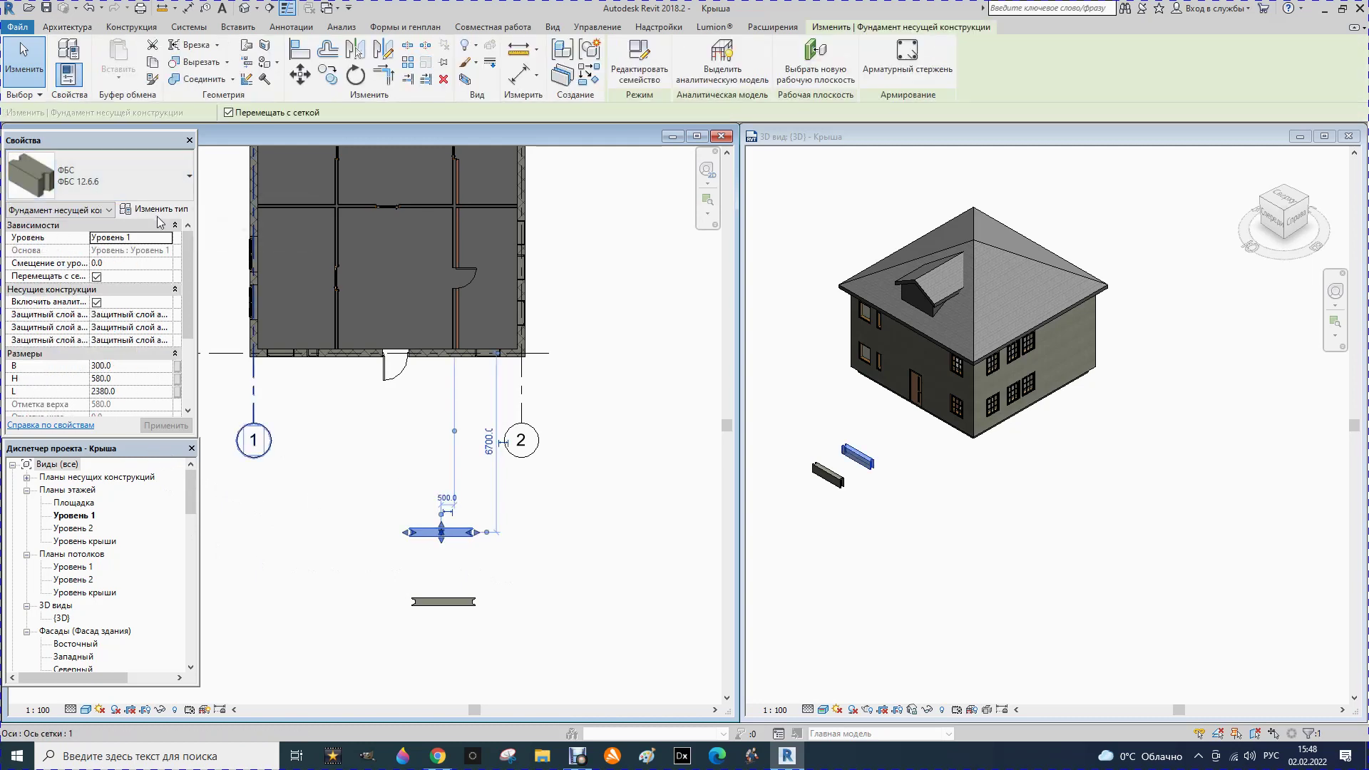
{"action": "left_click", "coordinate": [153, 184]}
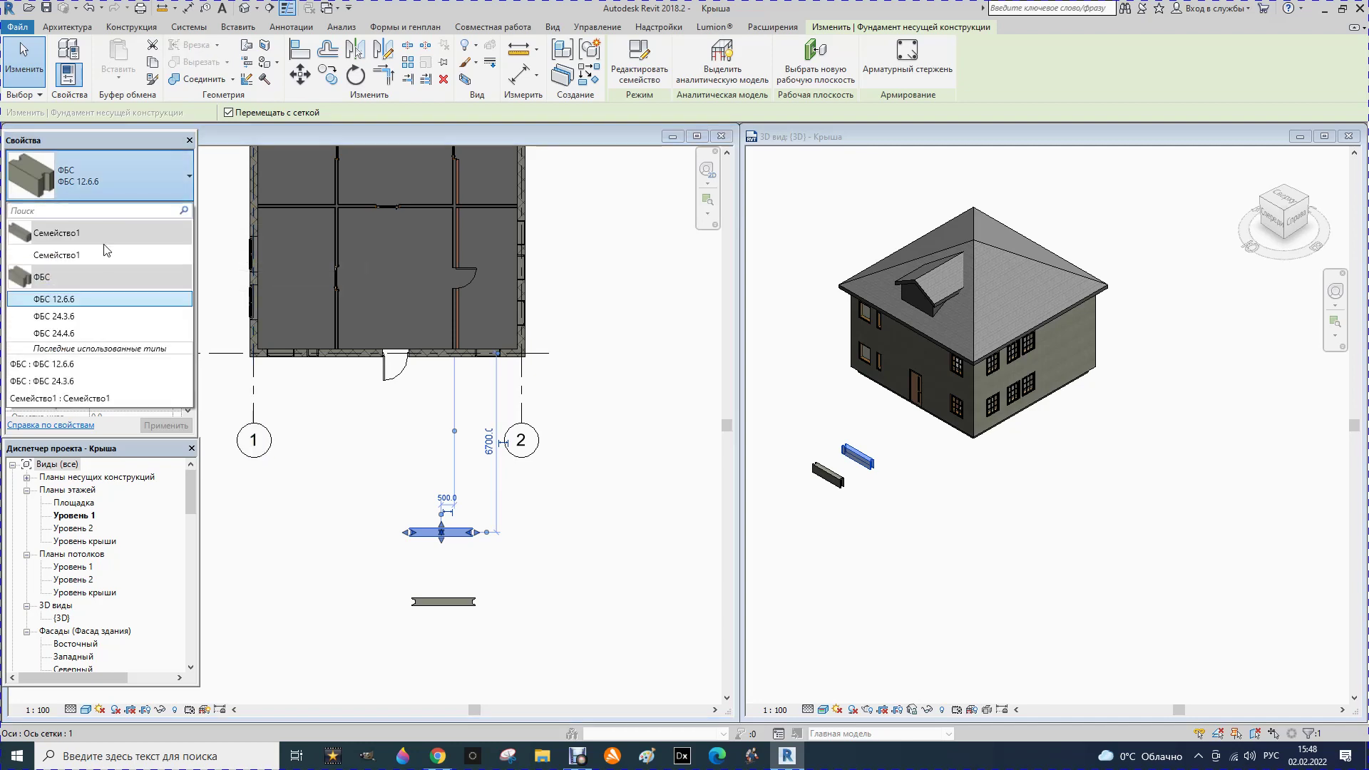
{"action": "left_click", "coordinate": [66, 303]}
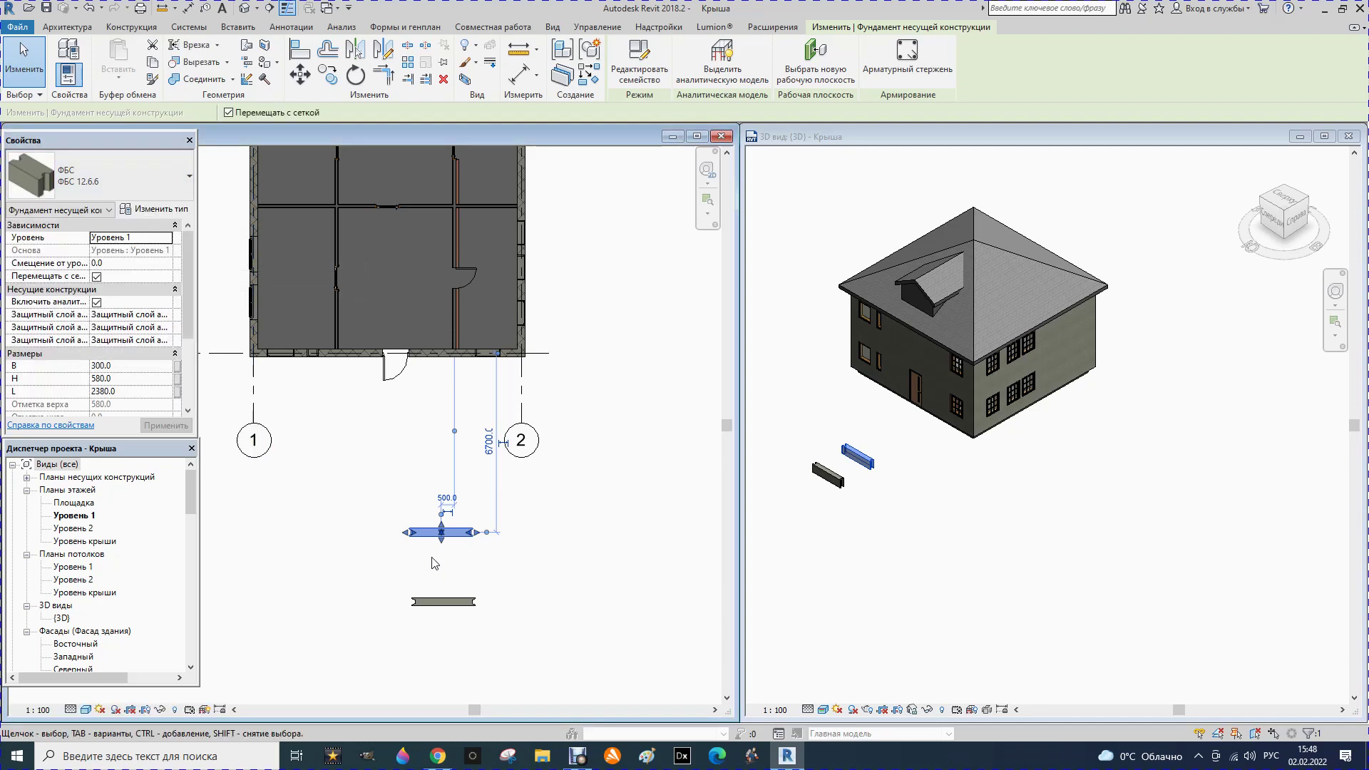
{"action": "key", "text": "Escape"}
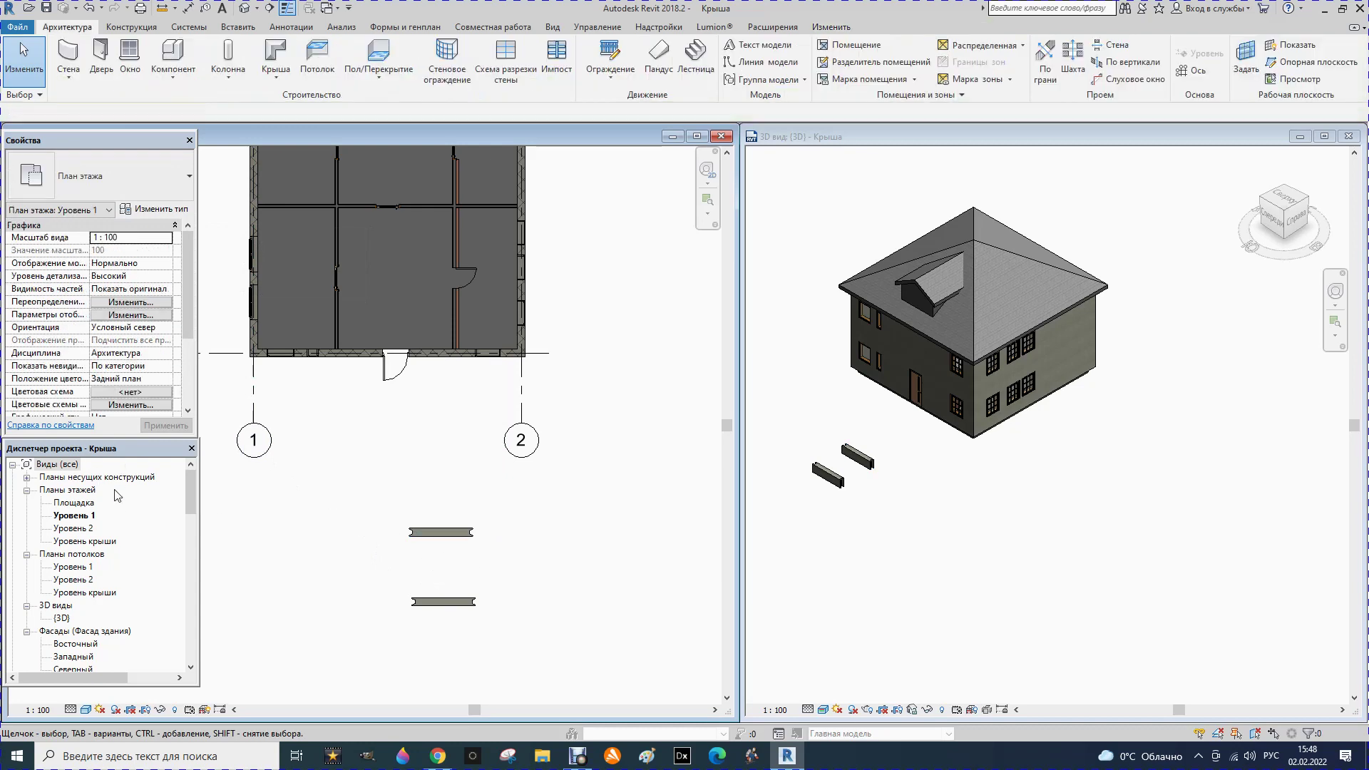
Step: Expand Structural Foundations > ФБС in the Project Browser and place a ФБС 24.3.6 block
{"action": "left_click_drag", "start_coordinate": [190, 498], "coordinate": [176, 652]}
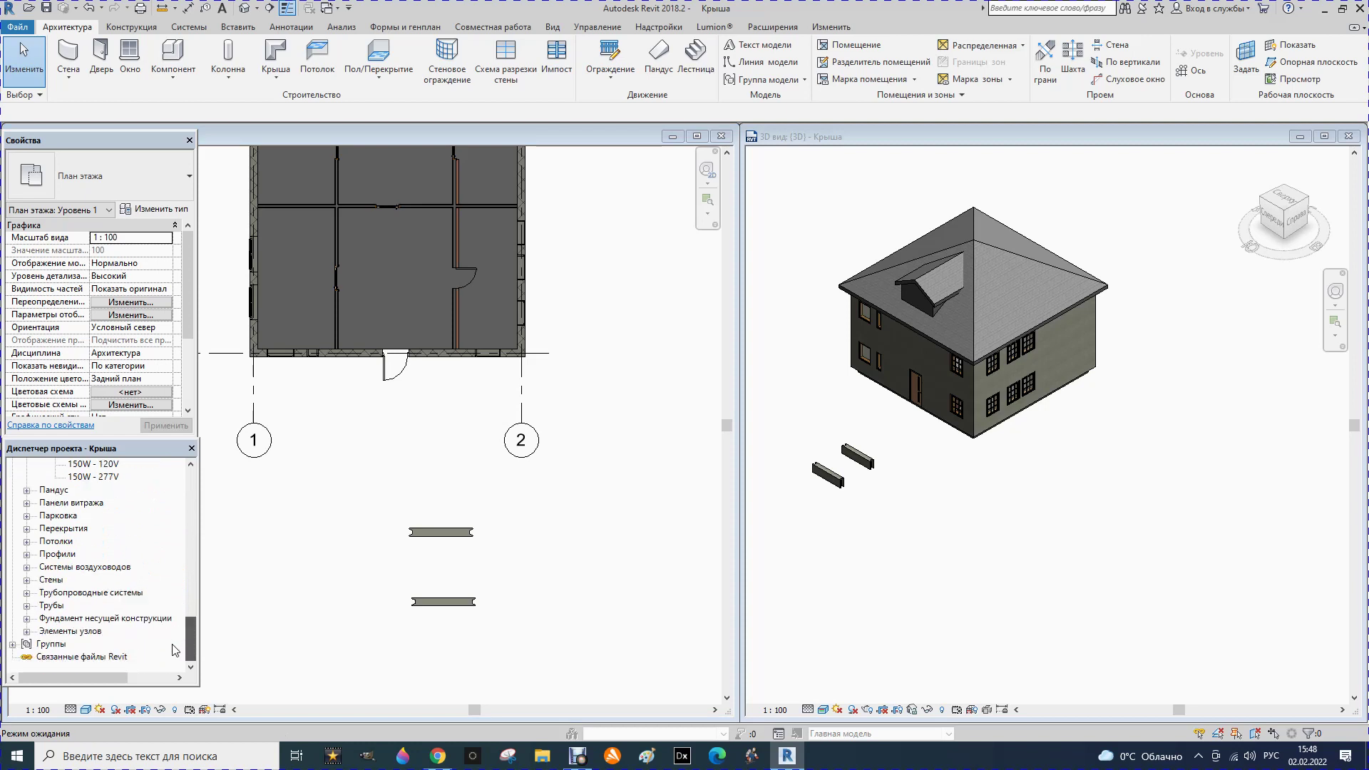
{"action": "left_click", "coordinate": [27, 619]}
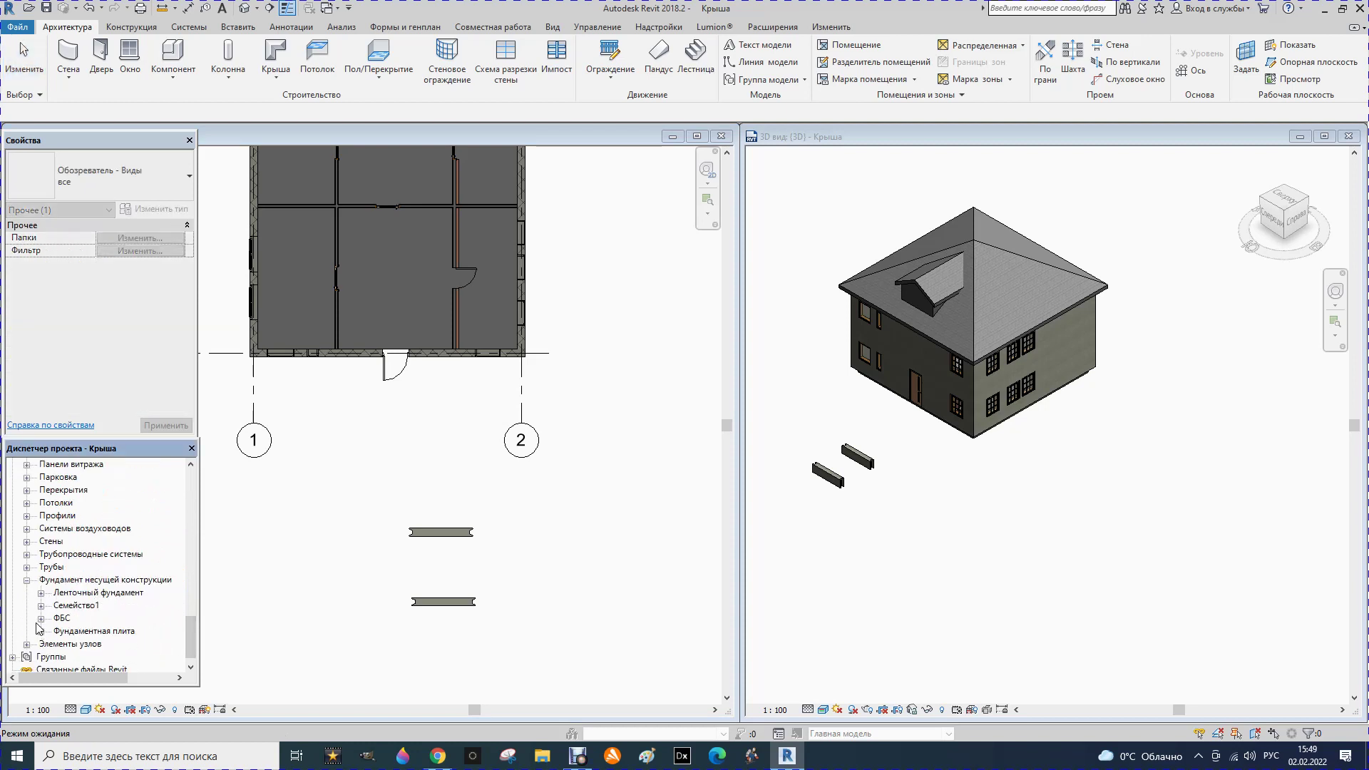
{"action": "left_click", "coordinate": [41, 619]}
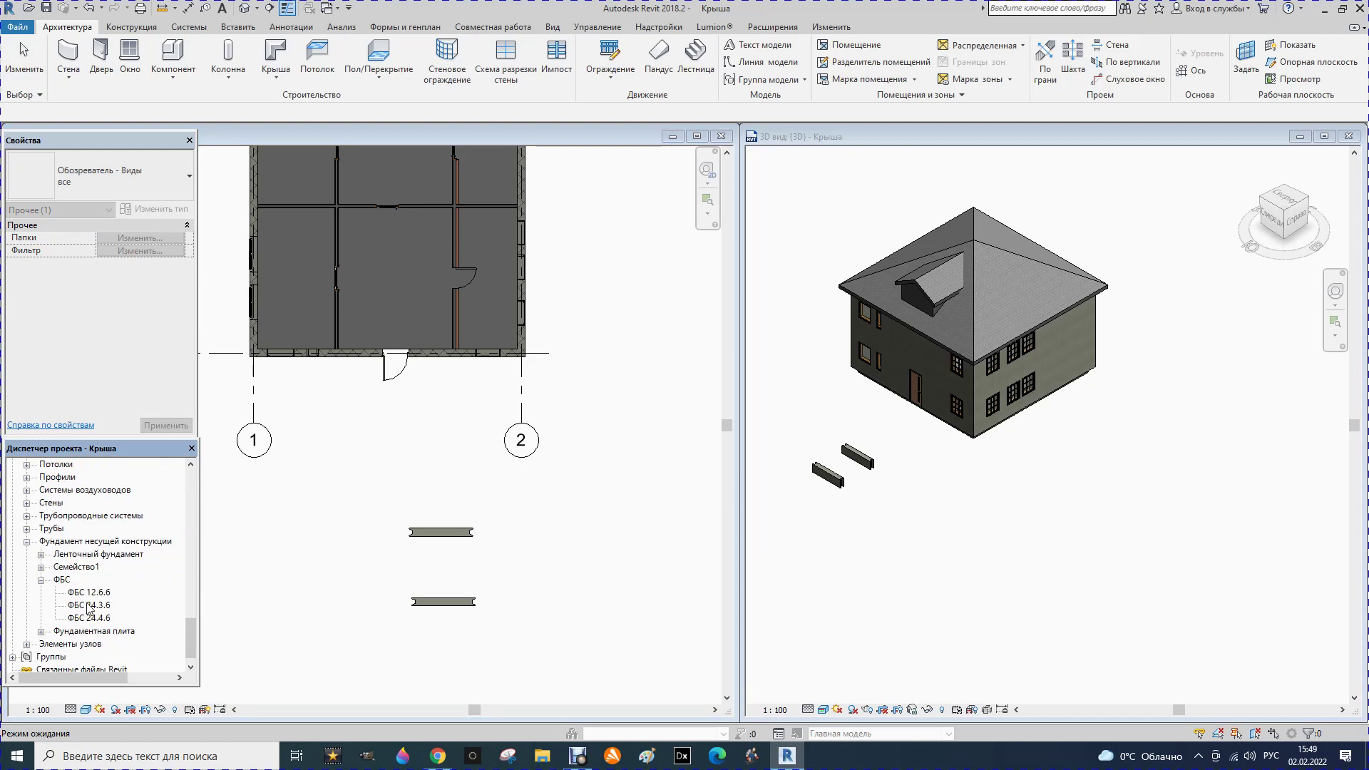
{"action": "right_click", "coordinate": [90, 606]}
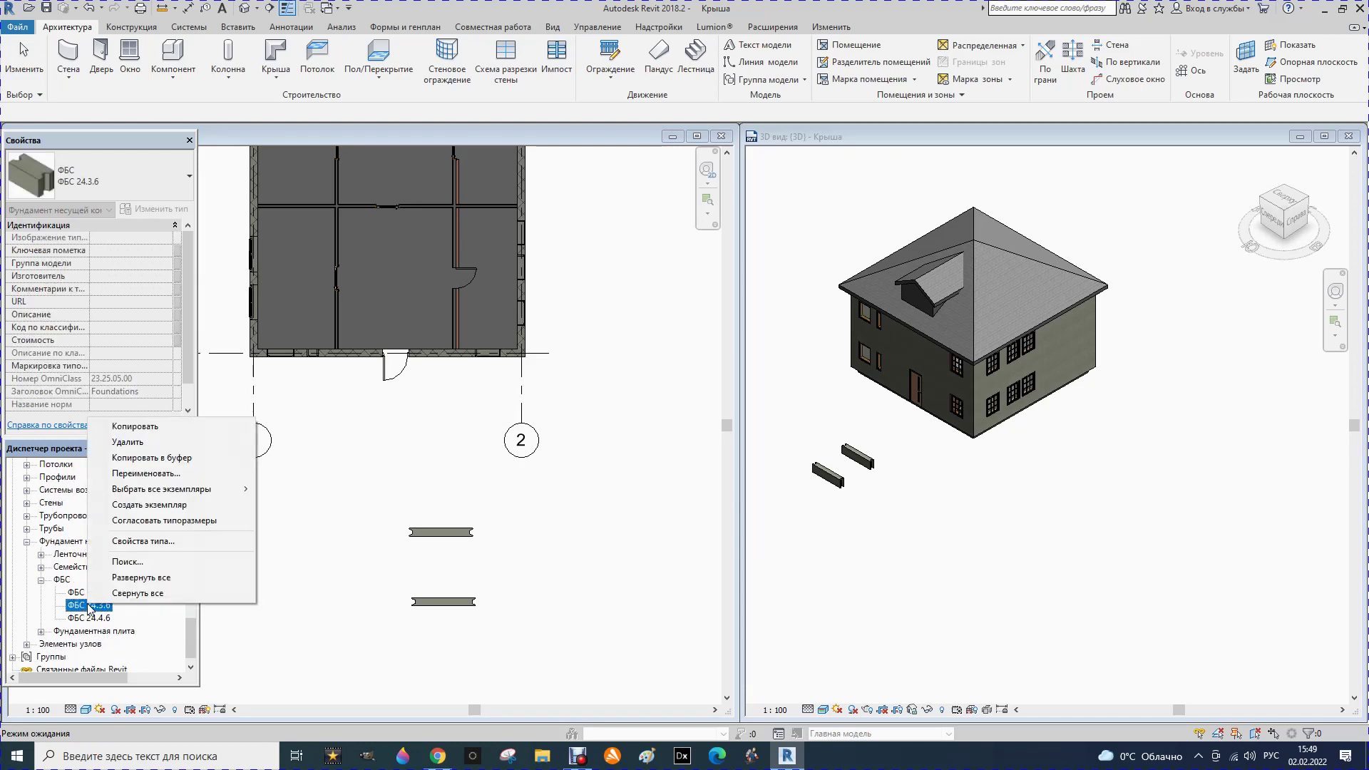
{"action": "left_click", "coordinate": [143, 505]}
{"action": "left_click", "coordinate": [441, 561]}
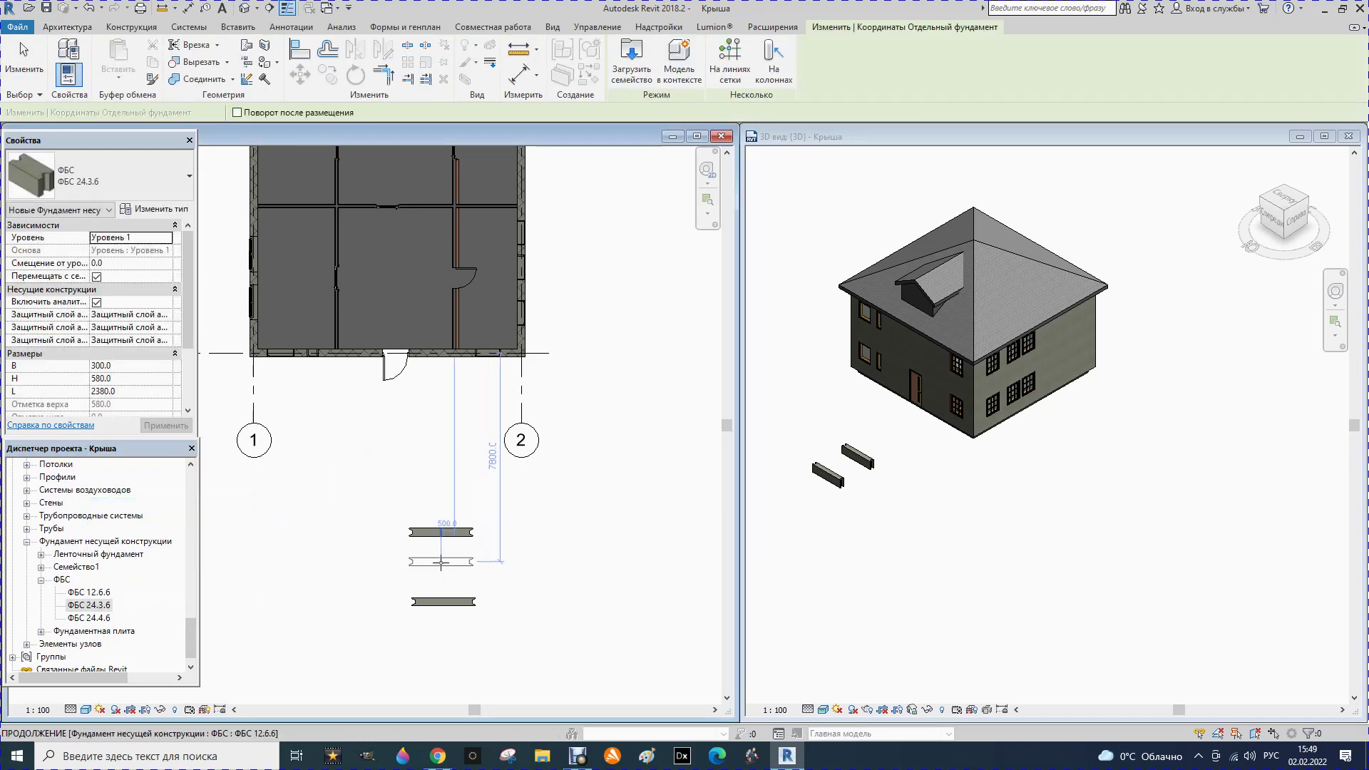
Step: Place ФБС 24.4.6 and ФБС 12.6.6 blocks below the house from the Project Browser
{"action": "right_click", "coordinate": [82, 618]}
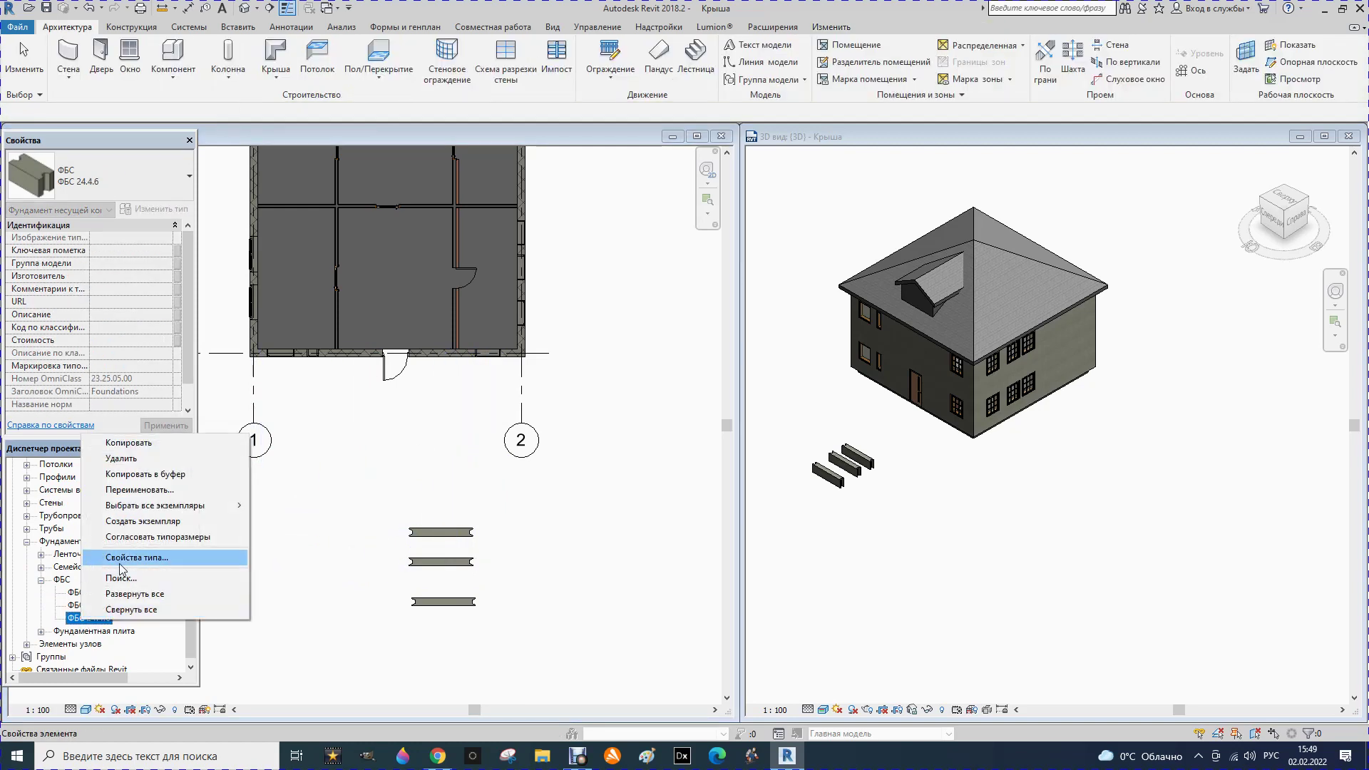
{"action": "left_click", "coordinate": [139, 521]}
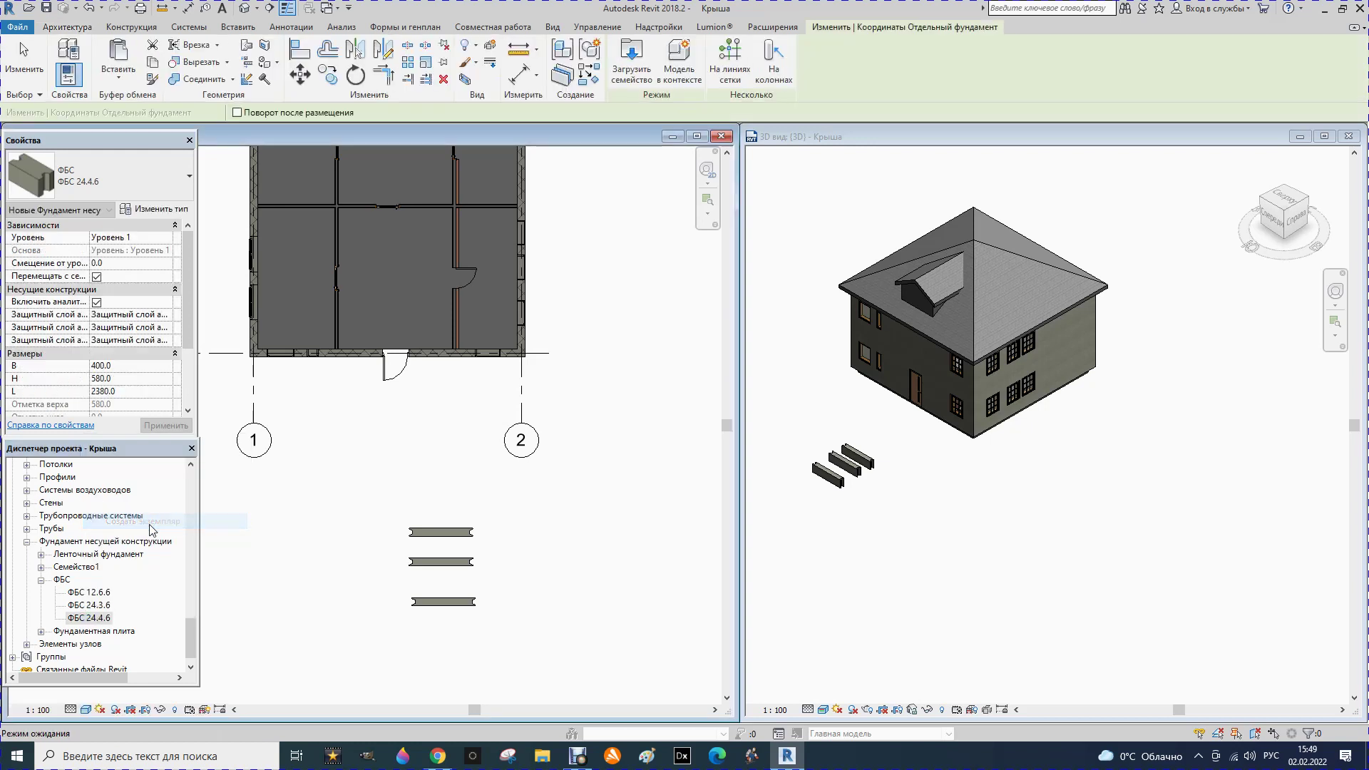
{"action": "left_click", "coordinate": [440, 579]}
{"action": "scroll", "coordinate": [442, 603], "scroll_direction": "up", "scroll_amount": 2}
{"action": "scroll", "coordinate": [442, 603], "scroll_direction": "up", "scroll_amount": 2}
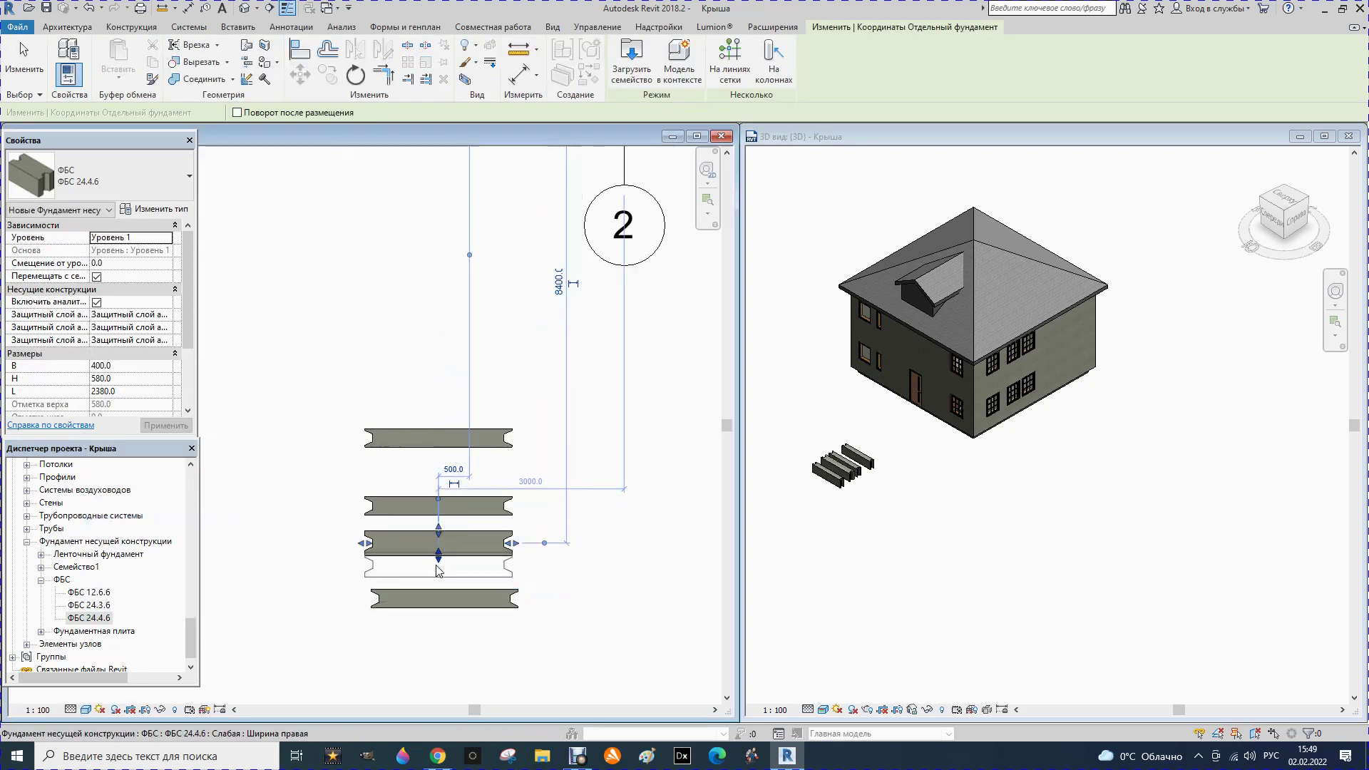
{"action": "left_click", "coordinate": [84, 593]}
{"action": "right_click", "coordinate": [83, 593]}
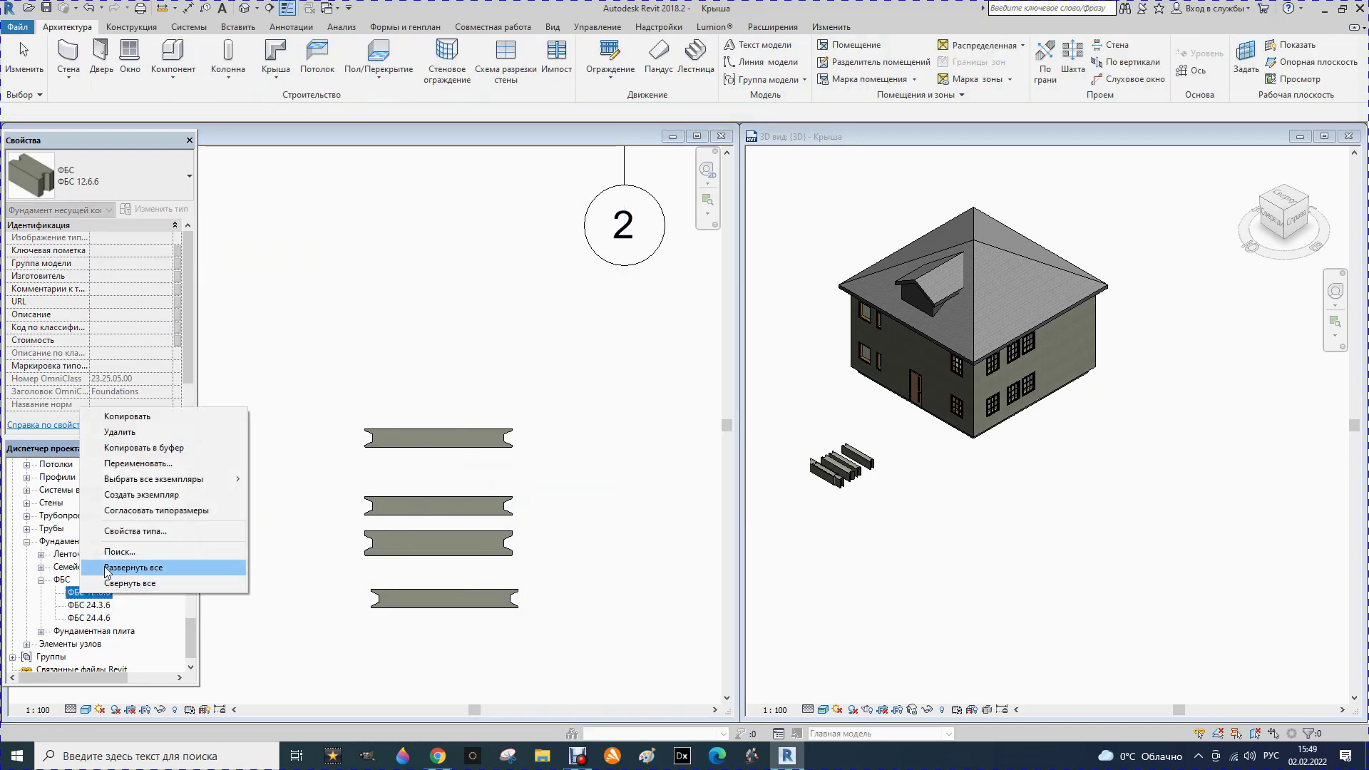
{"action": "left_click", "coordinate": [140, 496]}
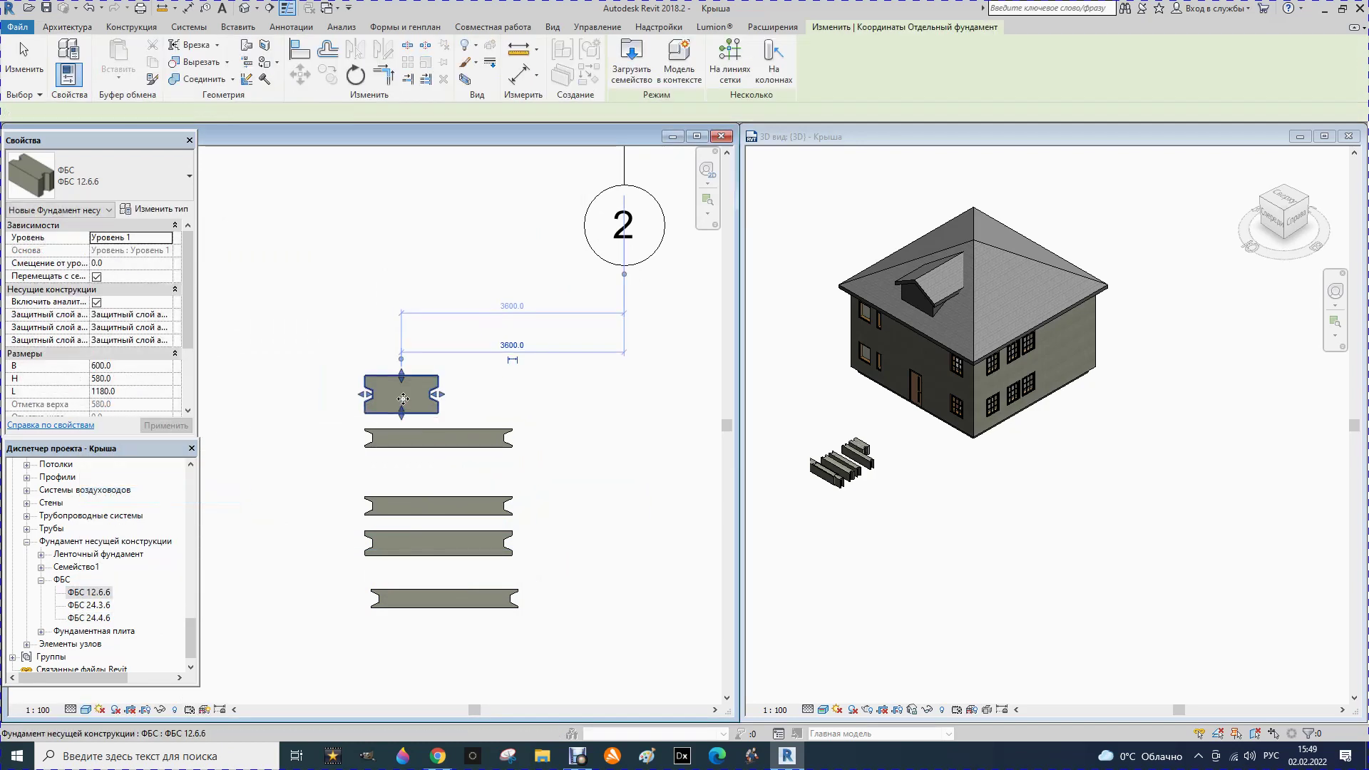
{"action": "key", "text": "Escape"}
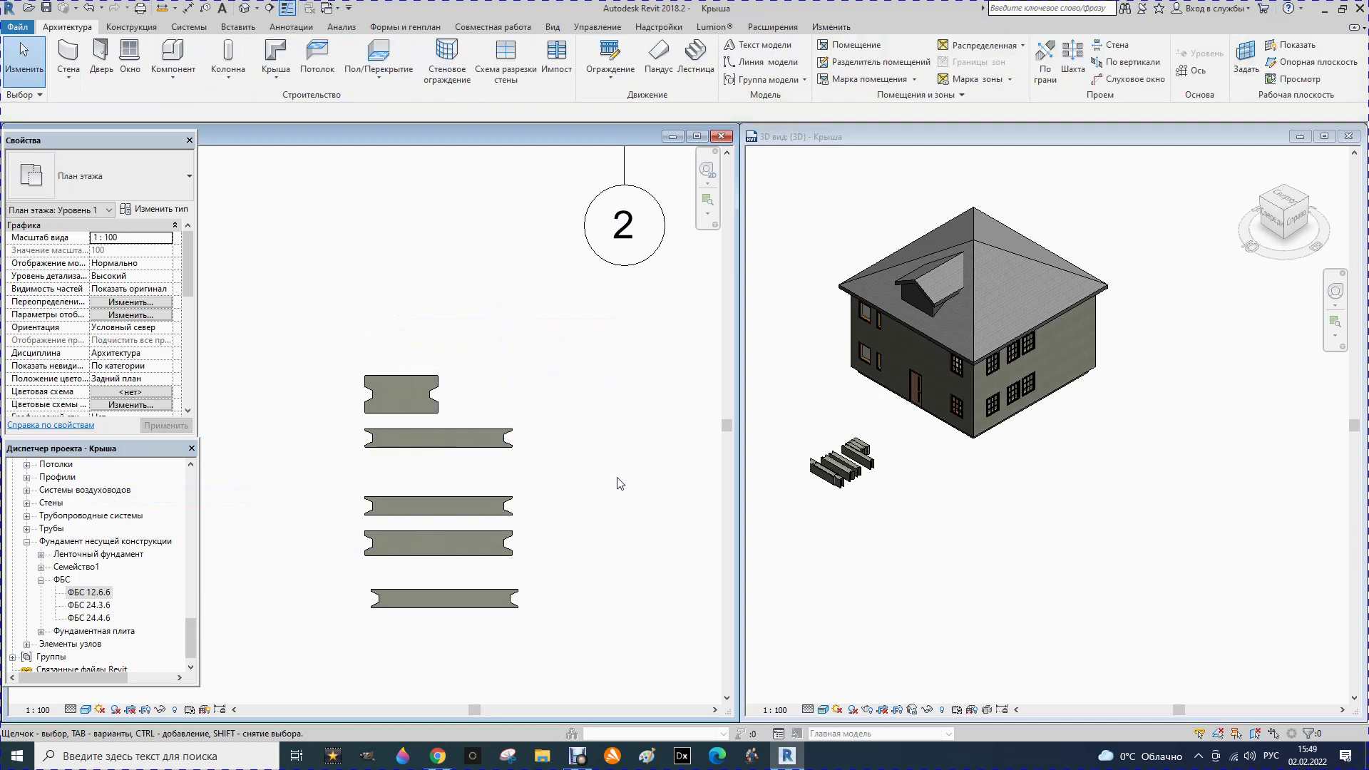
{"action": "scroll", "coordinate": [901, 473], "scroll_direction": "up", "scroll_amount": 2}
Step: Zoom the 3D view in on the five foundation blocks, then back out slightly
{"action": "scroll", "coordinate": [848, 470], "scroll_direction": "up", "scroll_amount": 2}
{"action": "scroll", "coordinate": [802, 463], "scroll_direction": "up", "scroll_amount": 2}
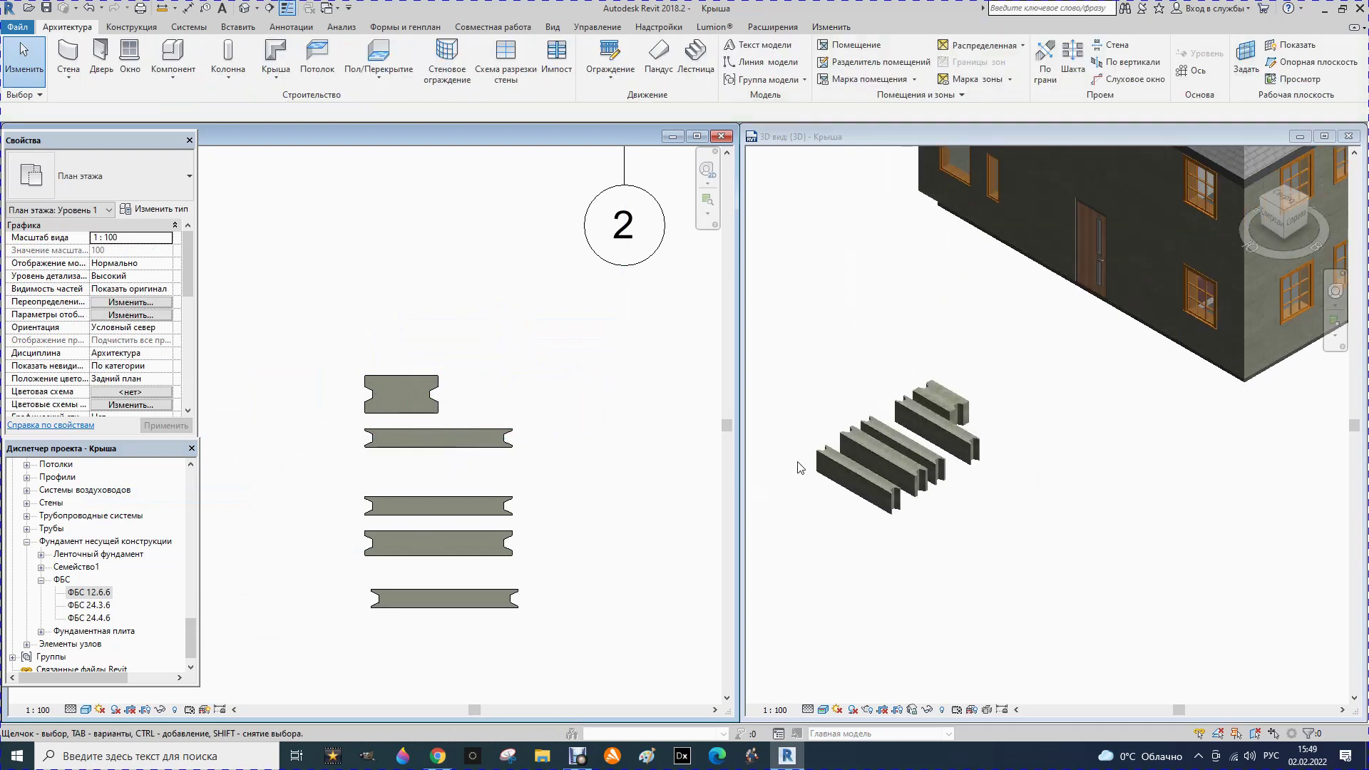
{"action": "scroll", "coordinate": [802, 467], "scroll_direction": "up", "scroll_amount": 1}
{"action": "scroll", "coordinate": [906, 500], "scroll_direction": "up", "scroll_amount": 2}
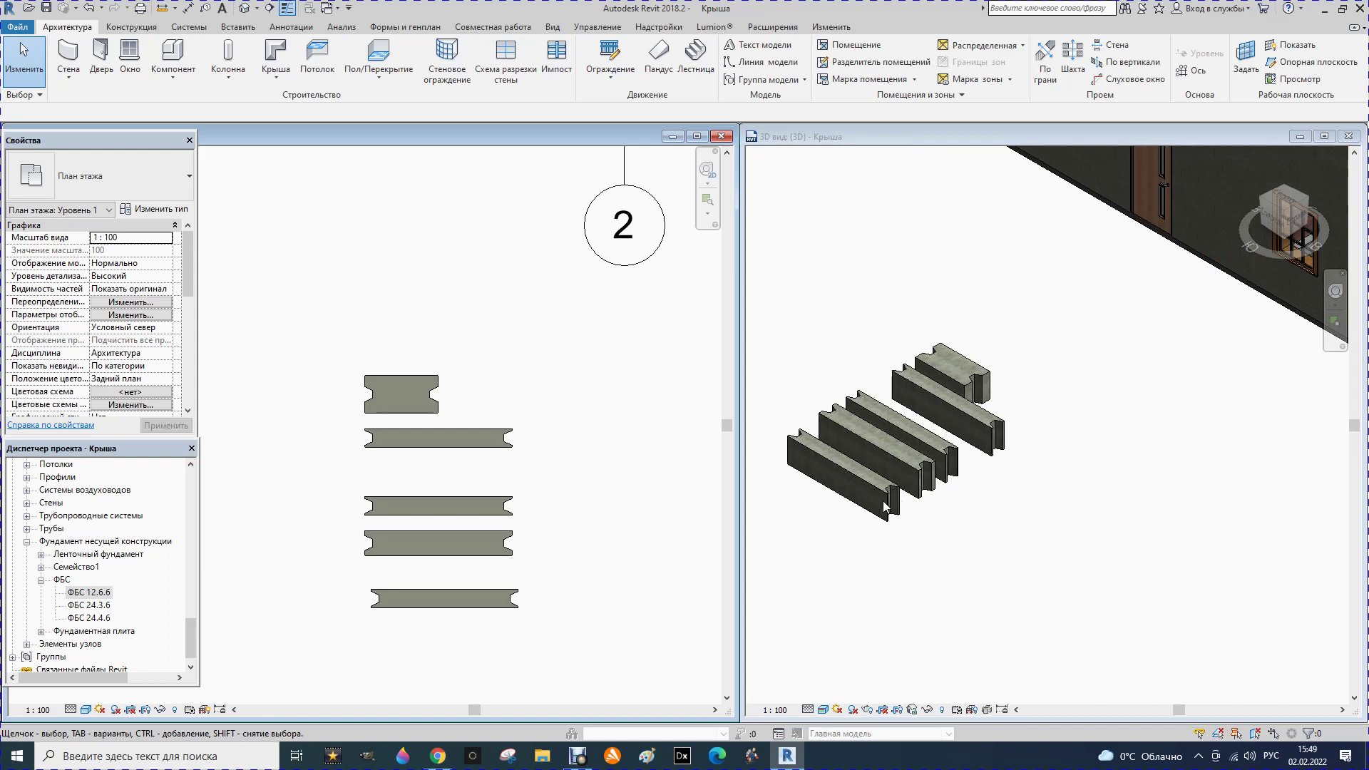
{"action": "scroll", "coordinate": [885, 503], "scroll_direction": "up", "scroll_amount": 2}
{"action": "scroll", "coordinate": [927, 400], "scroll_direction": "up", "scroll_amount": 2}
{"action": "scroll", "coordinate": [1026, 335], "scroll_direction": "up", "scroll_amount": 1}
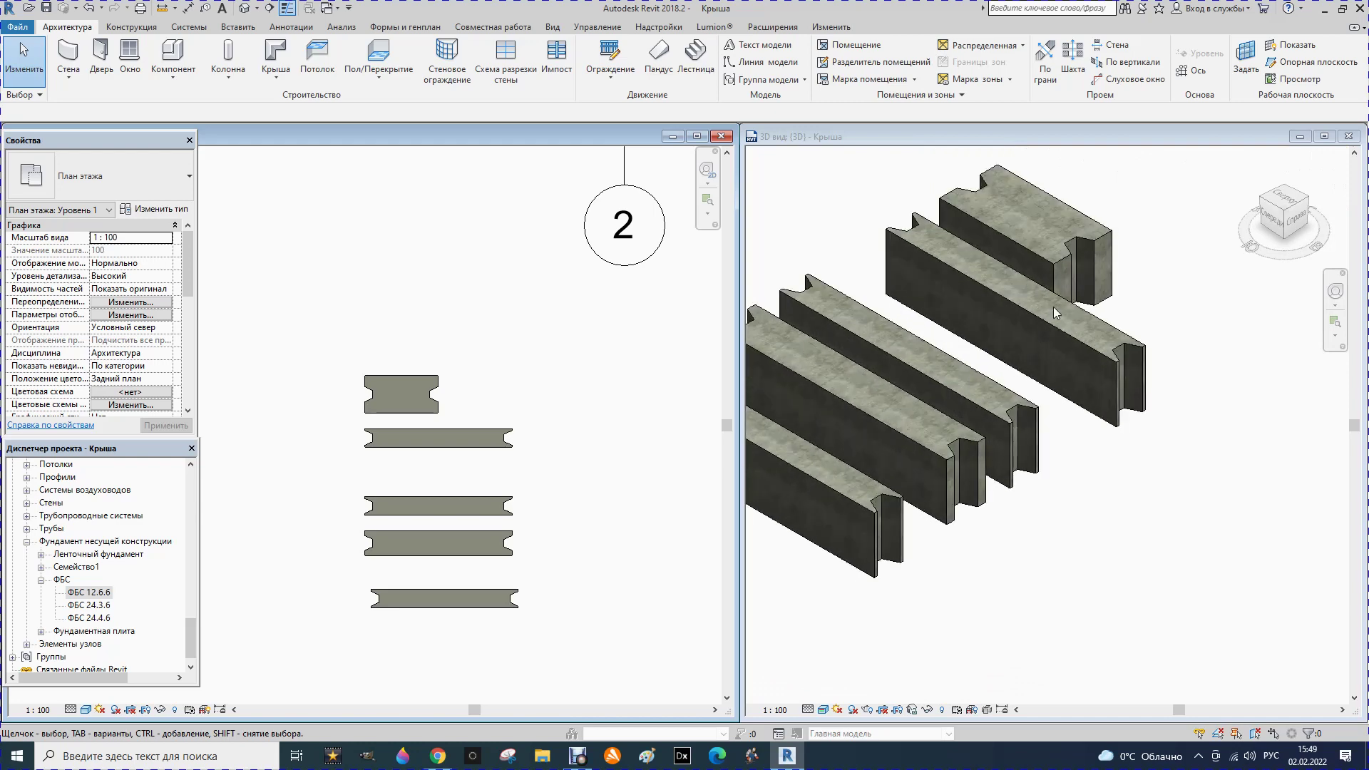
{"action": "scroll", "coordinate": [909, 515], "scroll_direction": "down", "scroll_amount": 1}
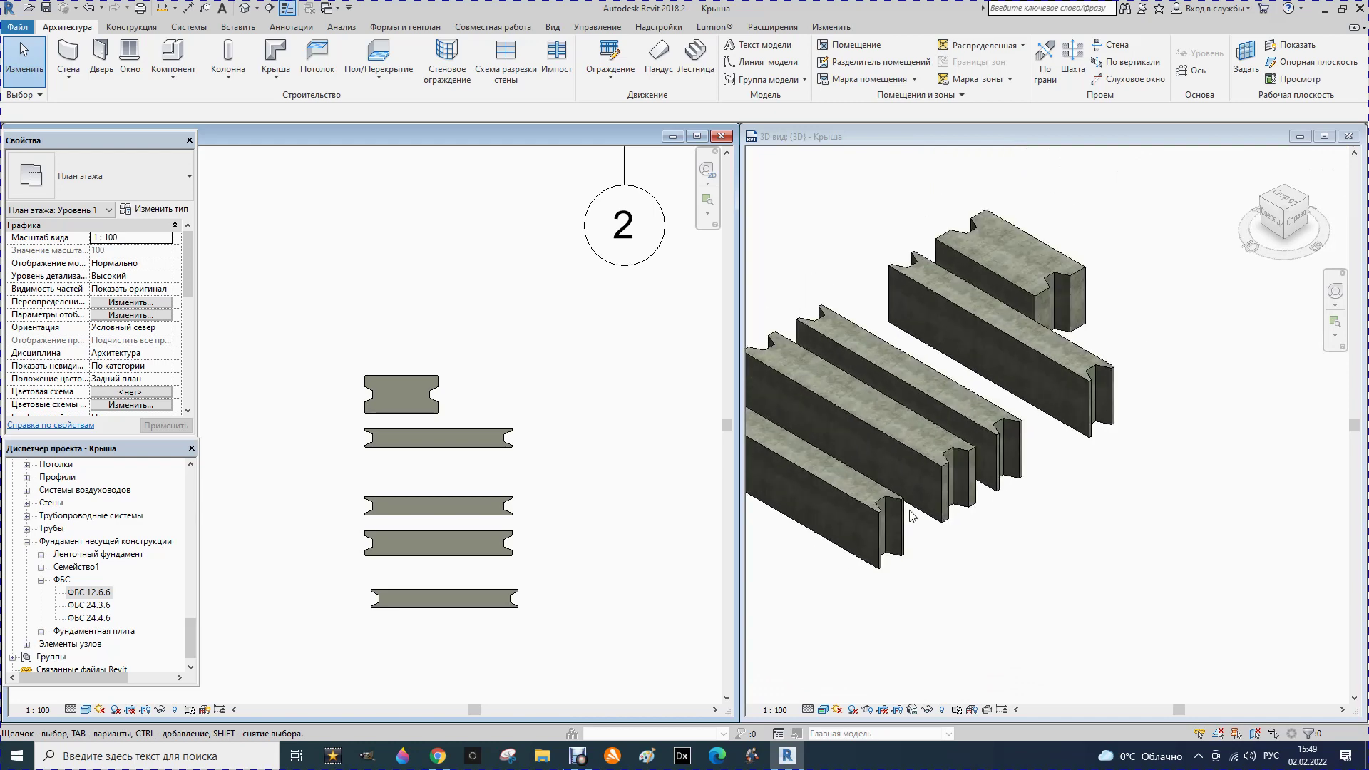
{"action": "scroll", "coordinate": [916, 512], "scroll_direction": "down", "scroll_amount": 1}
{"action": "scroll", "coordinate": [927, 508], "scroll_direction": "down", "scroll_amount": 1}
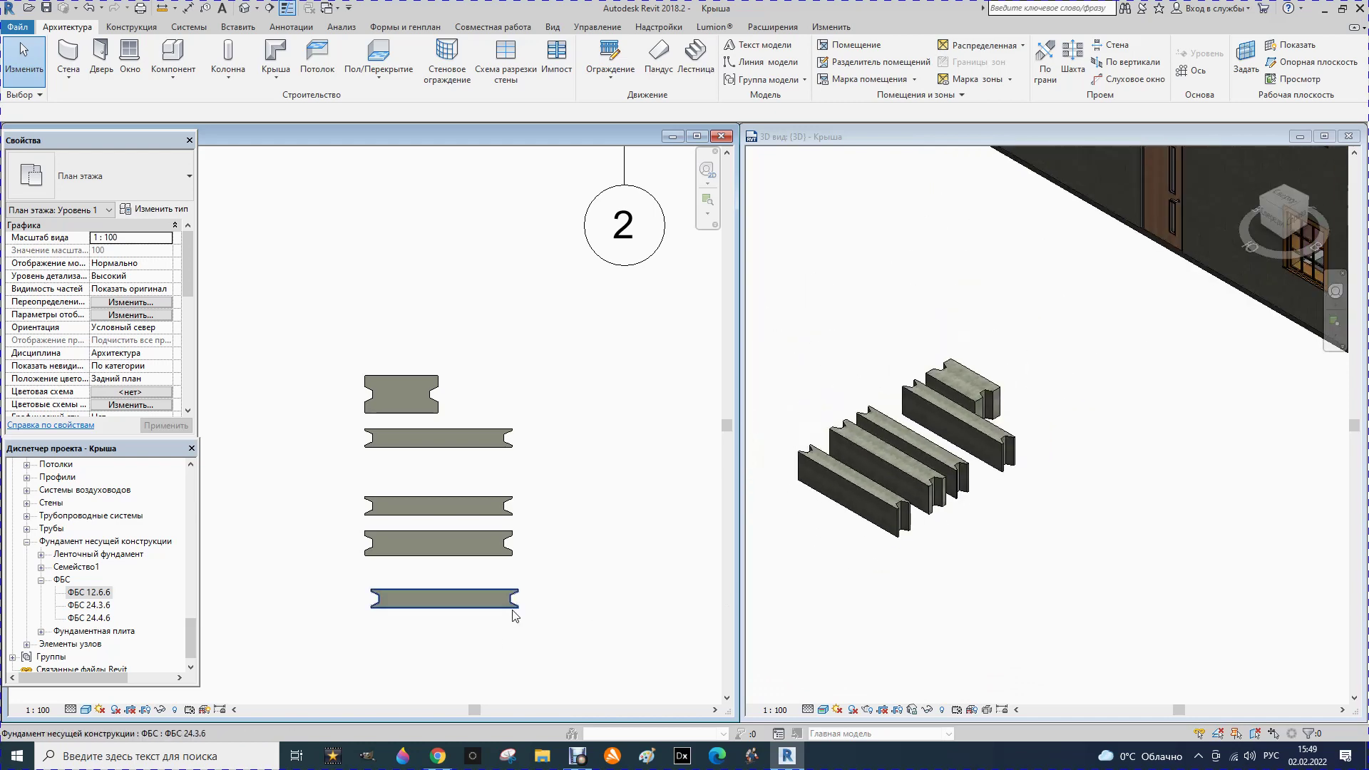